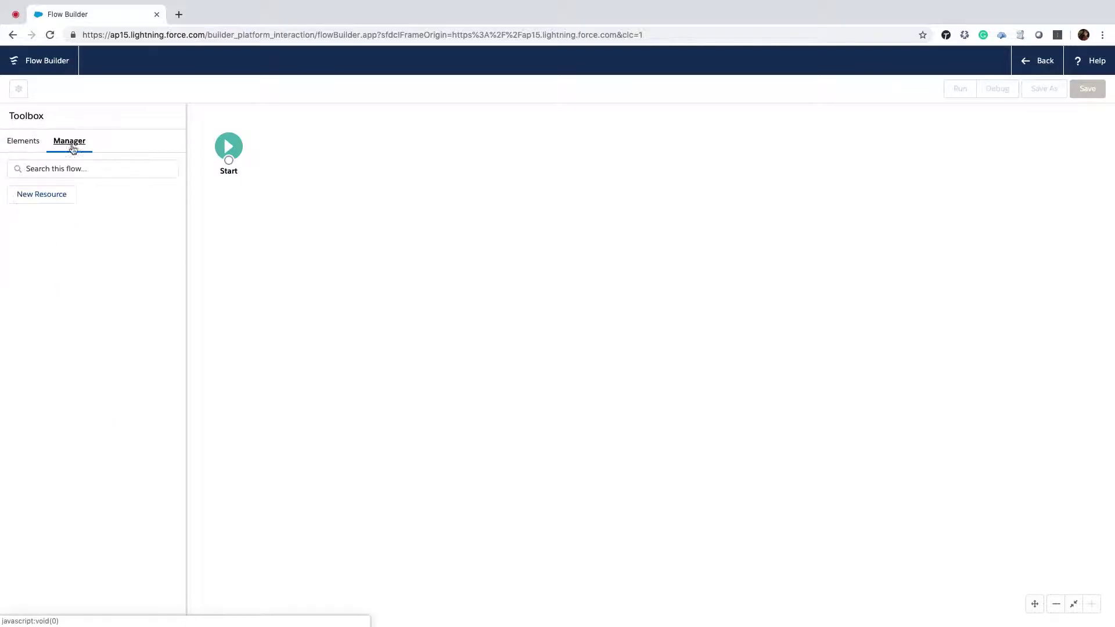
# Start a new flow resource of type Variable with the Record data type.
pyautogui.click(67, 192)
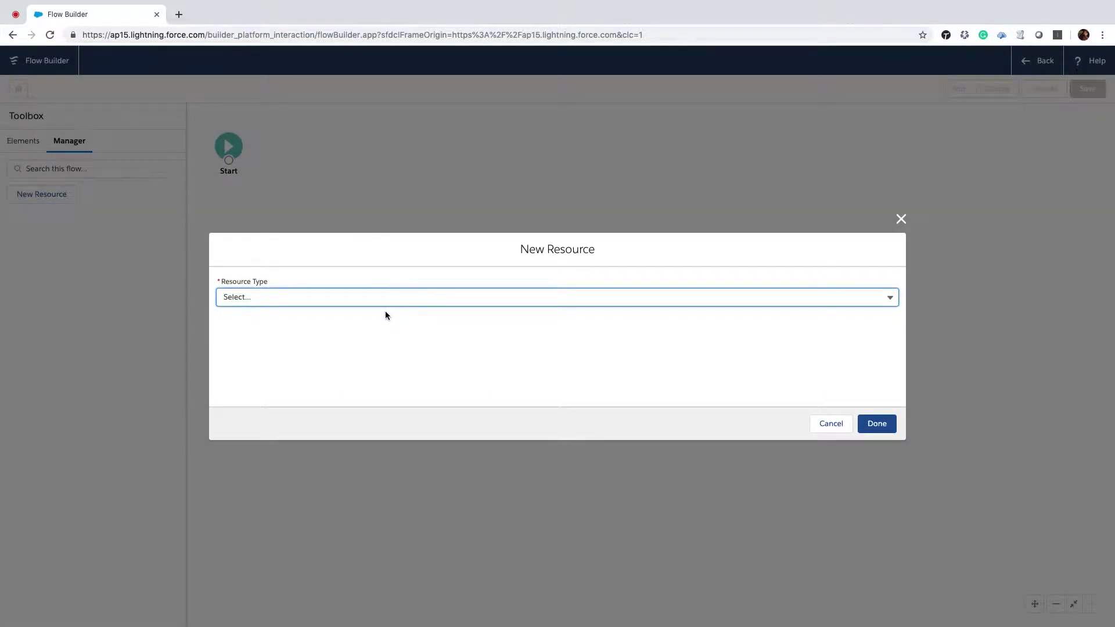
pyautogui.click(382, 296)
pyautogui.click(255, 321)
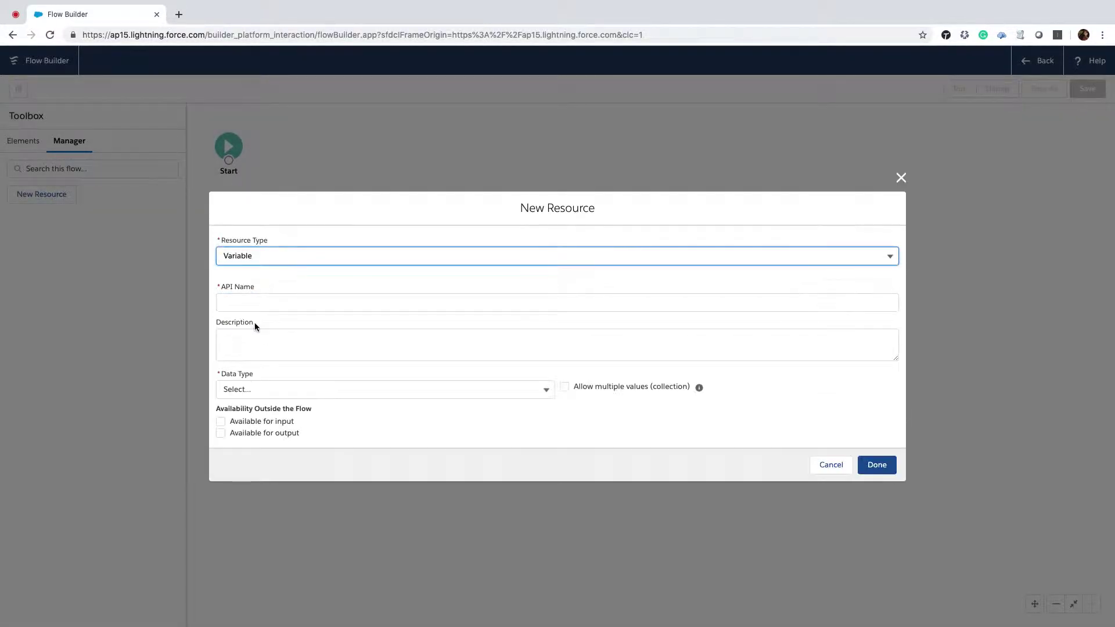
pyautogui.click(264, 258)
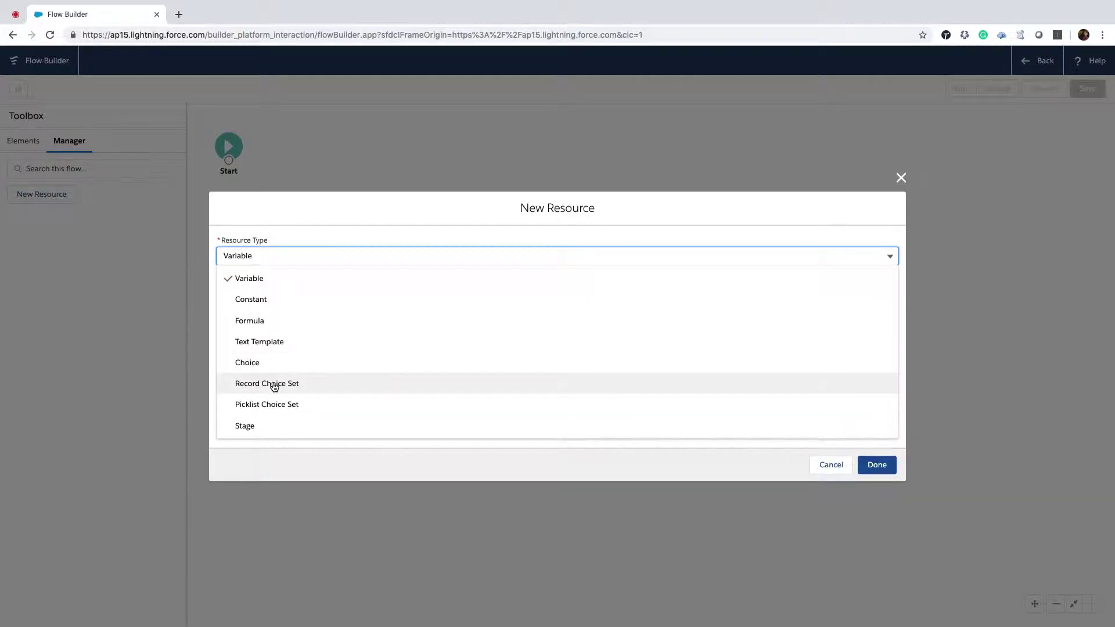
pyautogui.click(269, 277)
pyautogui.click(255, 391)
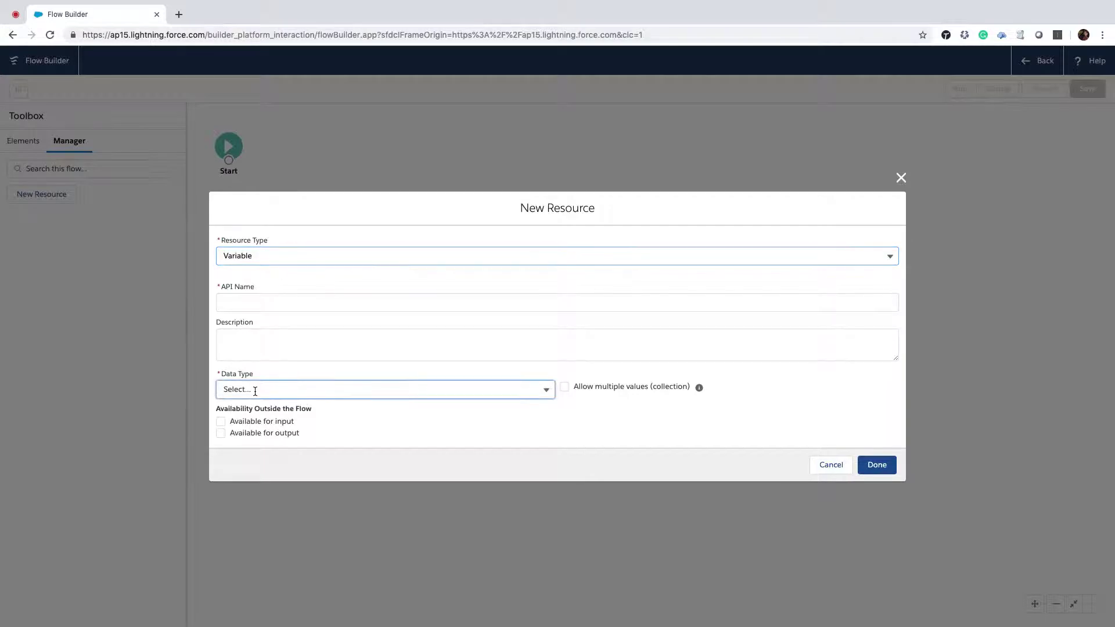
pyautogui.click(251, 433)
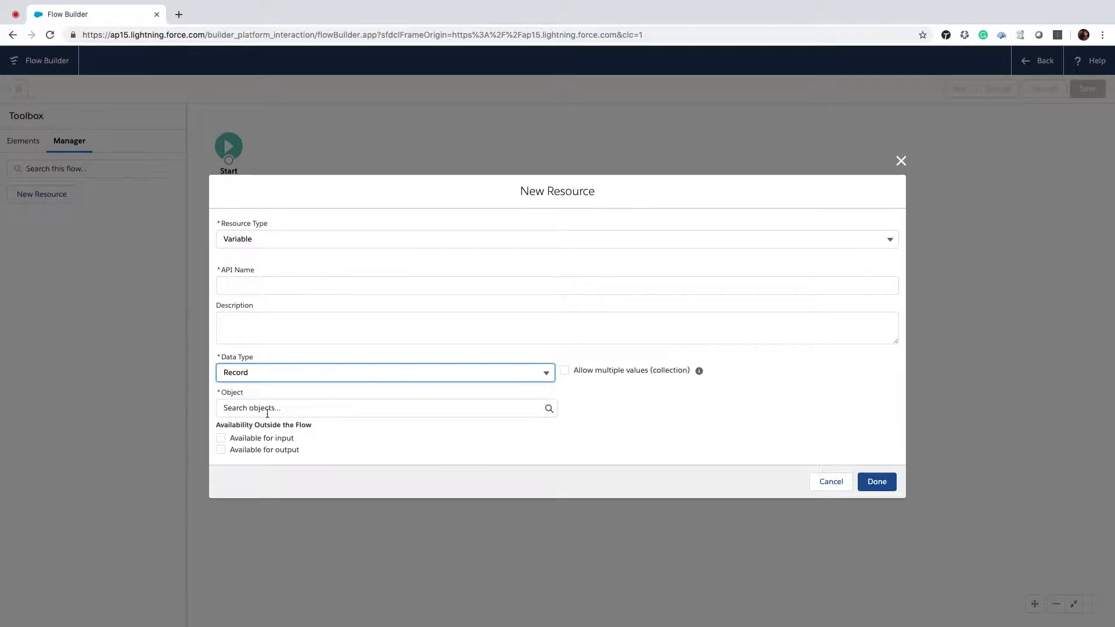
# Name the record variable Account_input, base it on the Account object, make it available for input, and save it.
pyautogui.click(265, 282)
pyautogui.write('Account_input')
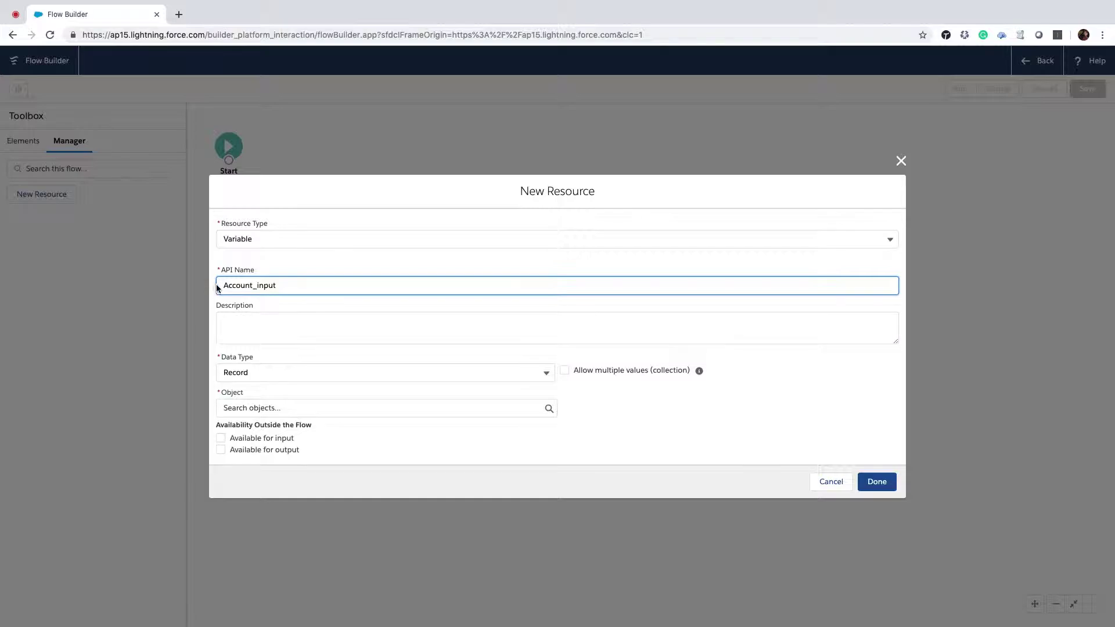
pyautogui.click(288, 411)
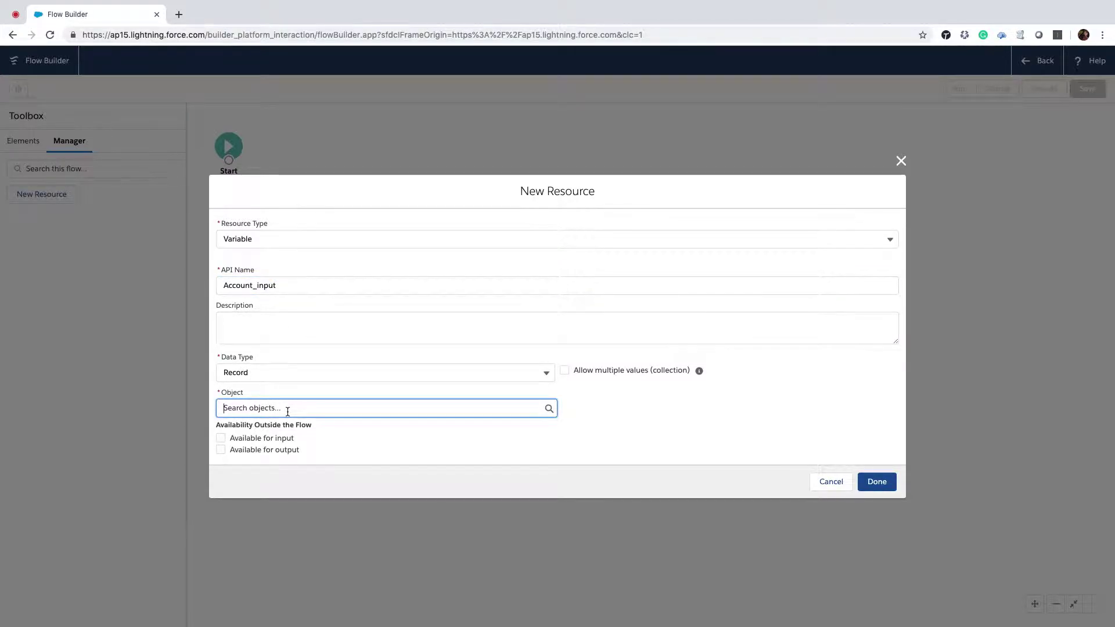
pyautogui.write('Acc')
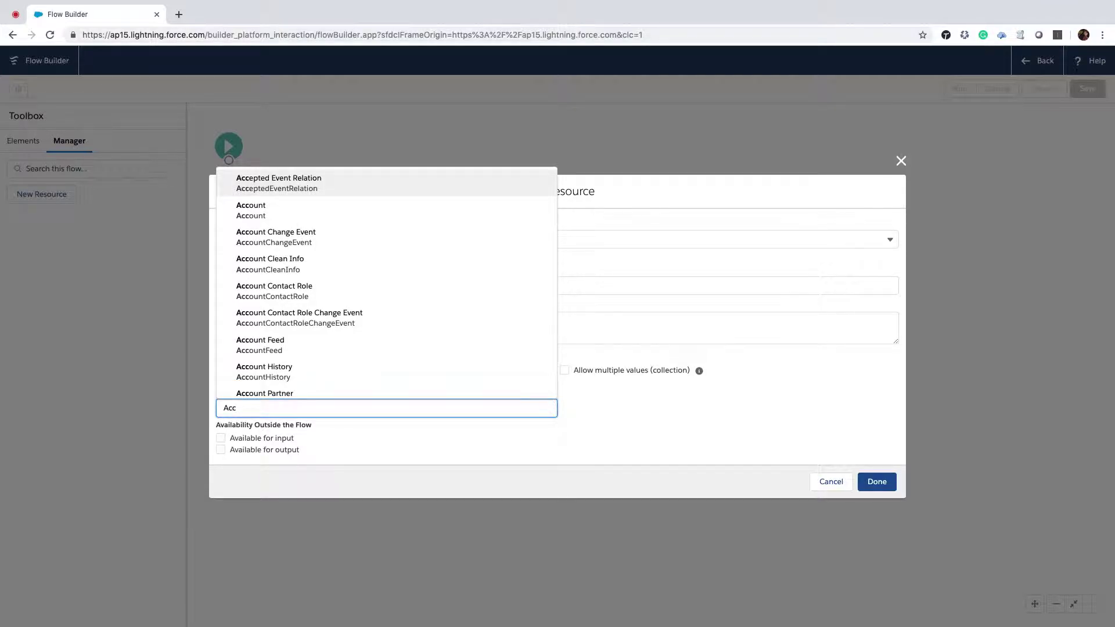
pyautogui.click(266, 211)
pyautogui.click(221, 439)
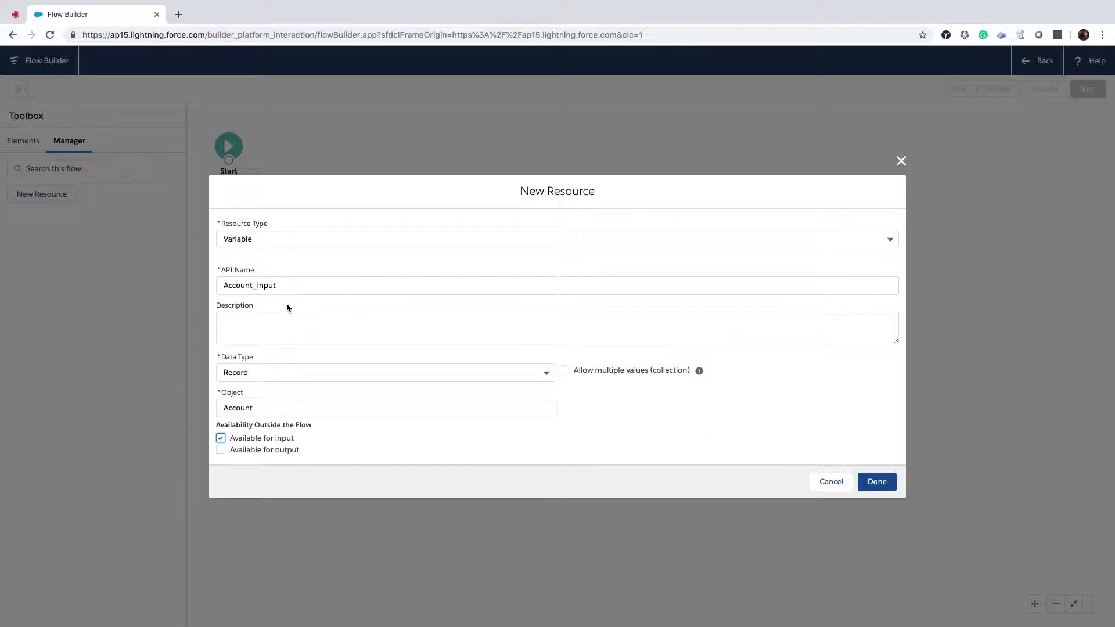
pyautogui.click(881, 482)
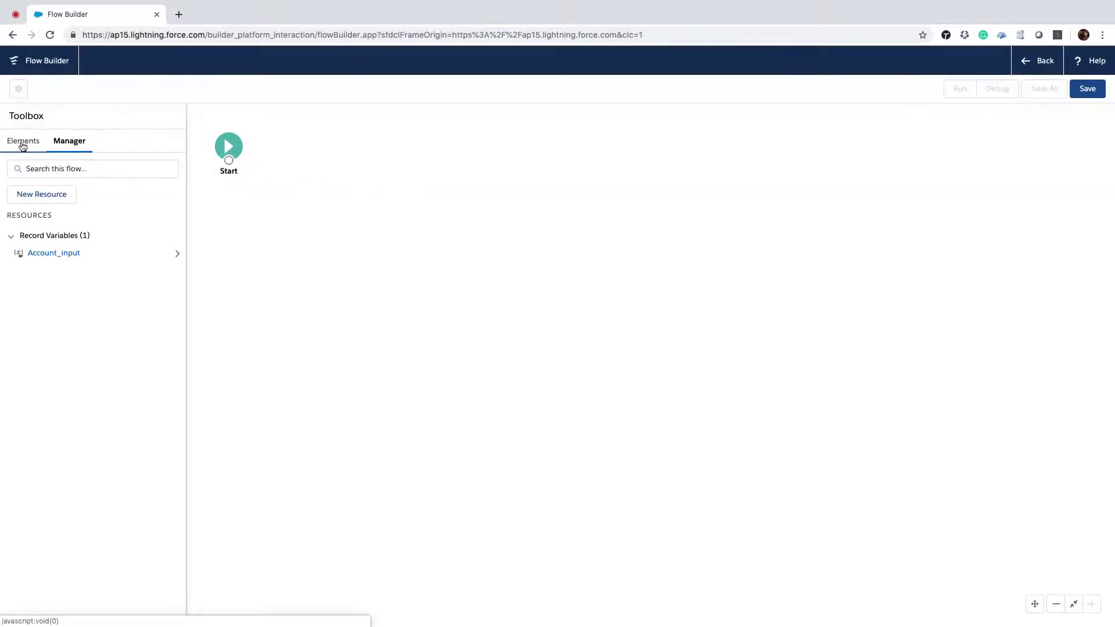
# Add a Get Records element labelled Contacts to the canvas that retrieves records of the Contact object.
pyautogui.click(22, 142)
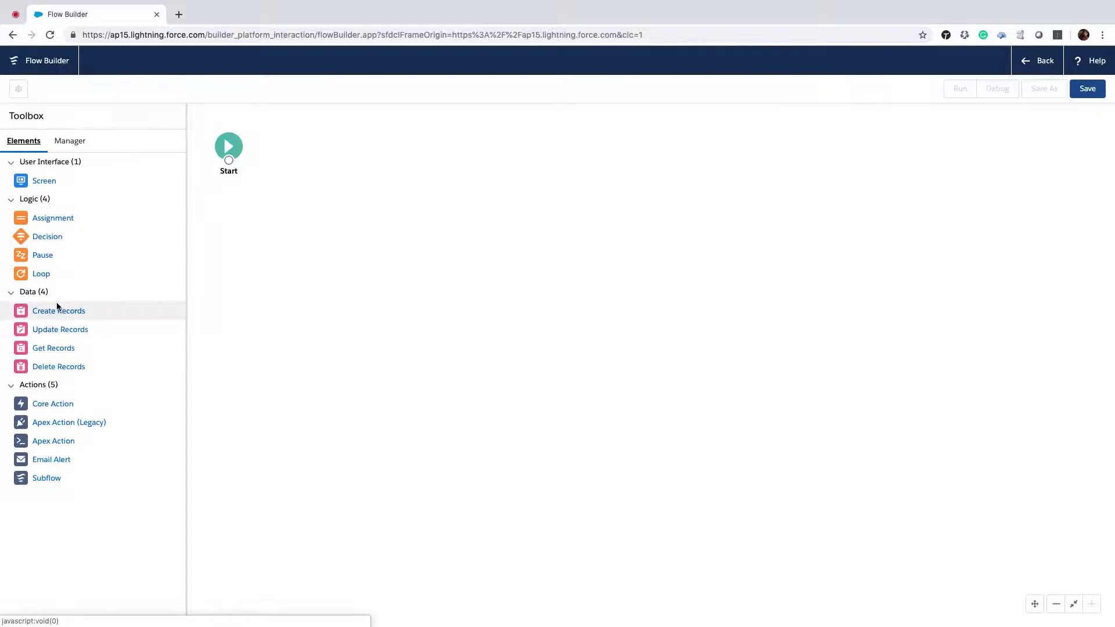
pyautogui.moveTo(52, 351); pyautogui.dragTo(383, 262)
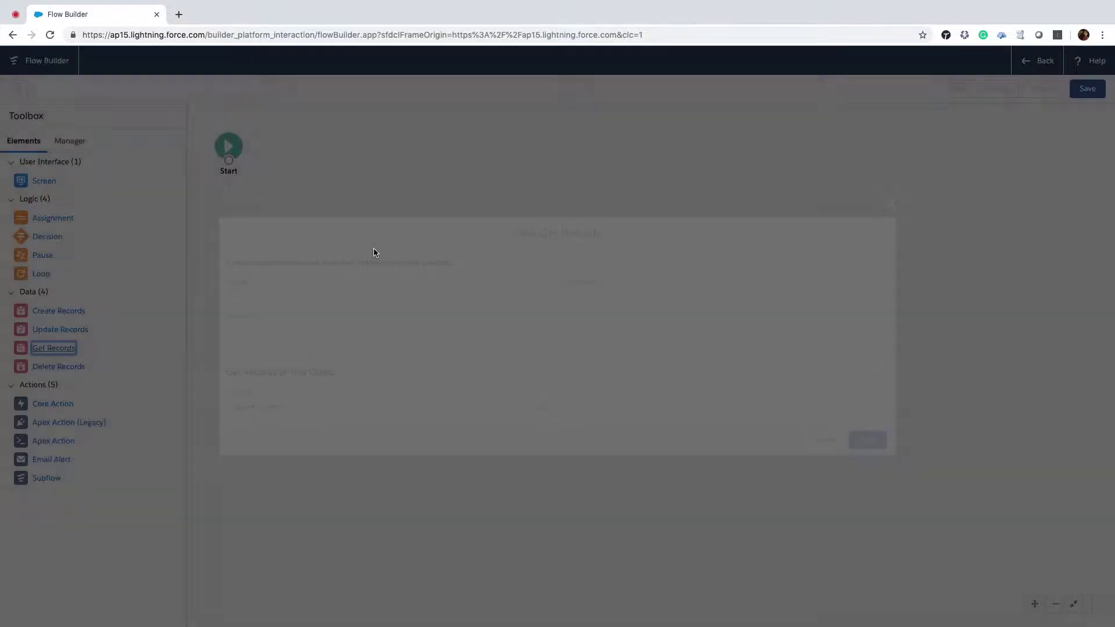
pyautogui.write('Contacts')
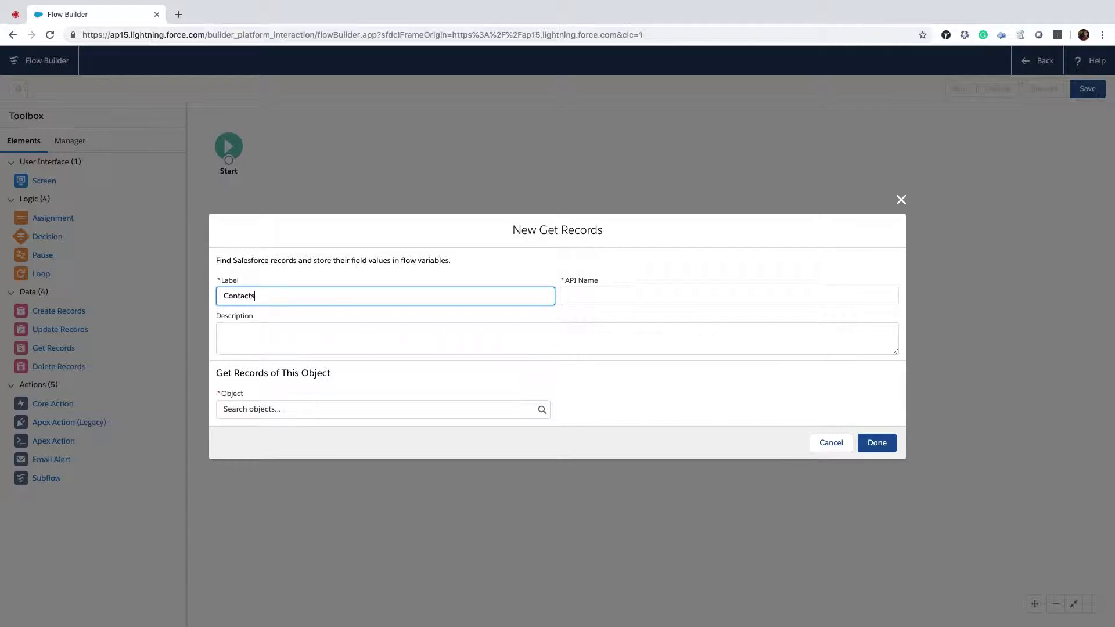
pyautogui.press('Tab')
pyautogui.press('Tab')
pyautogui.click(282, 409)
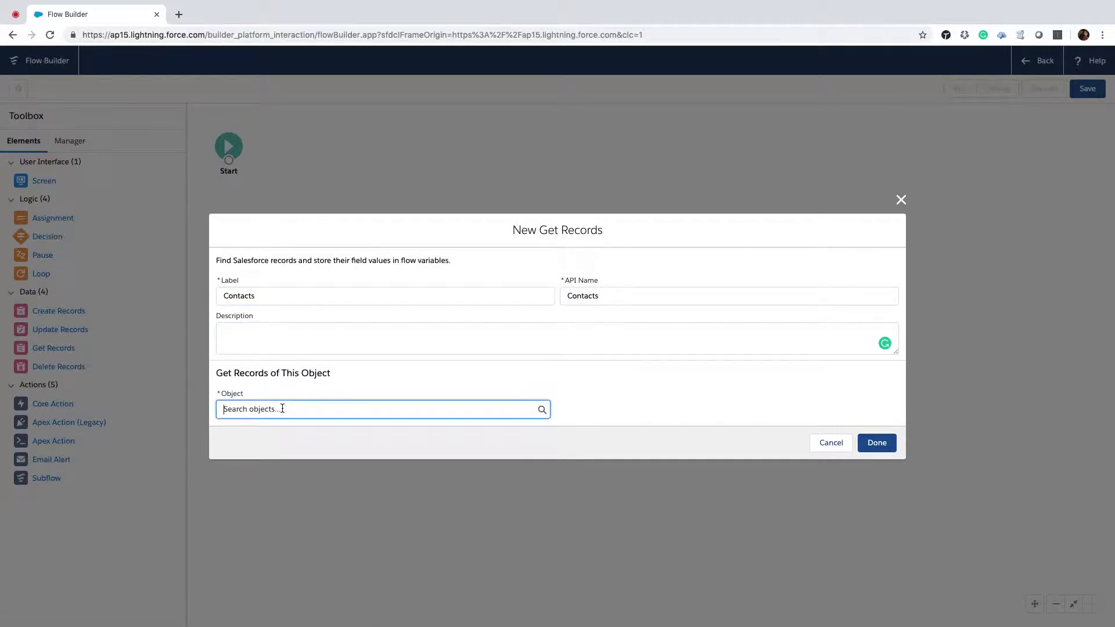
pyautogui.write('Contact')
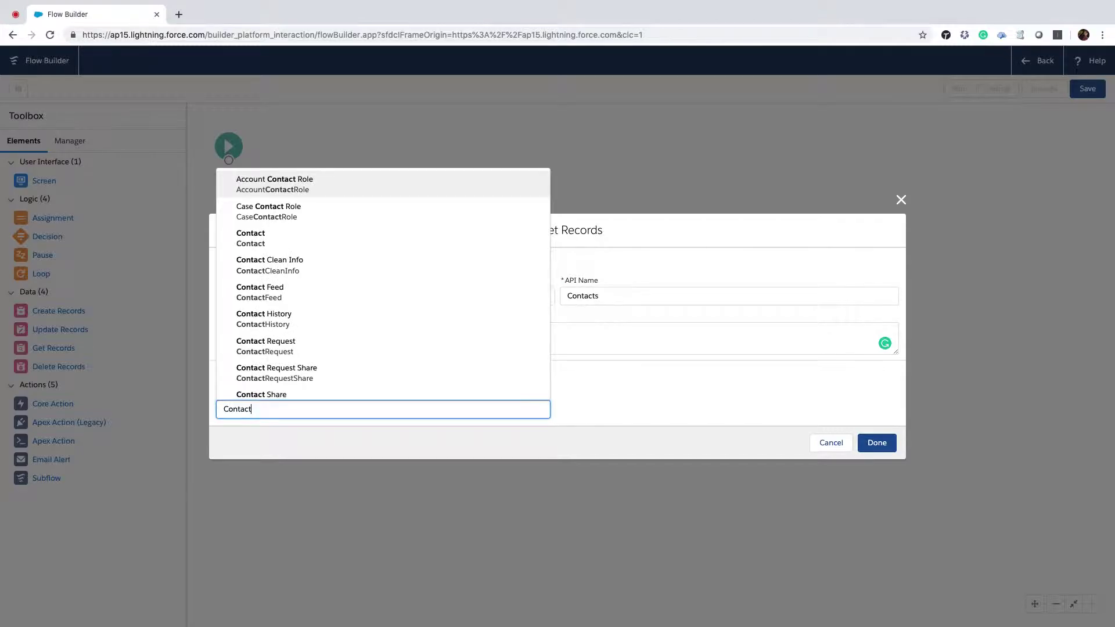
pyautogui.click(300, 237)
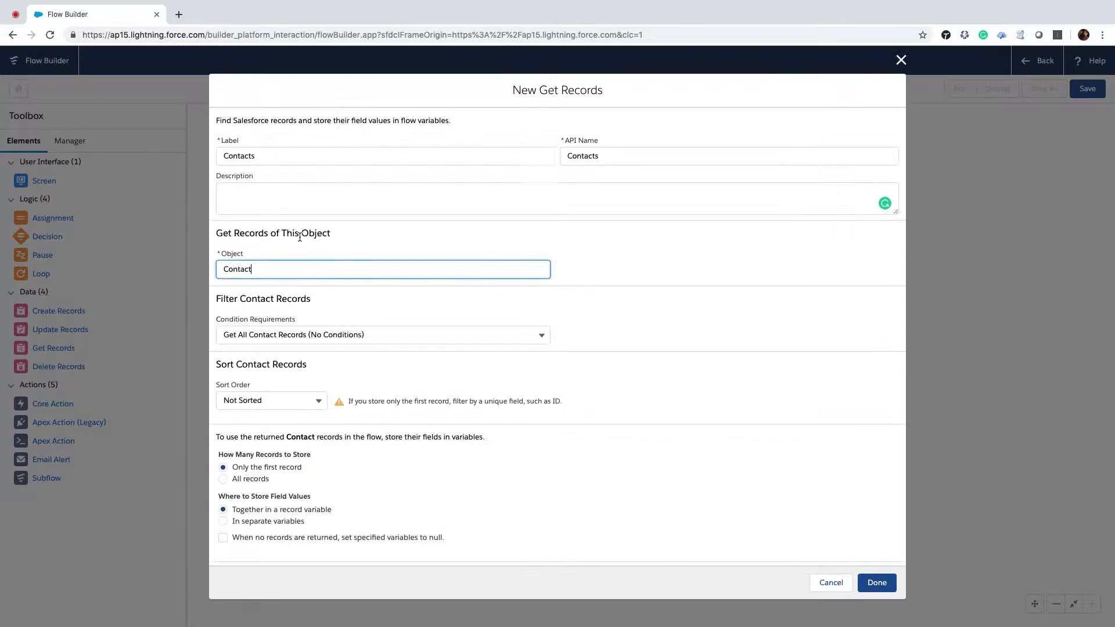
# Filter the Contact records with the condition AccountId Equals {!Account_input.Id}.
pyautogui.click(295, 335)
pyautogui.click(283, 379)
pyautogui.click(279, 374)
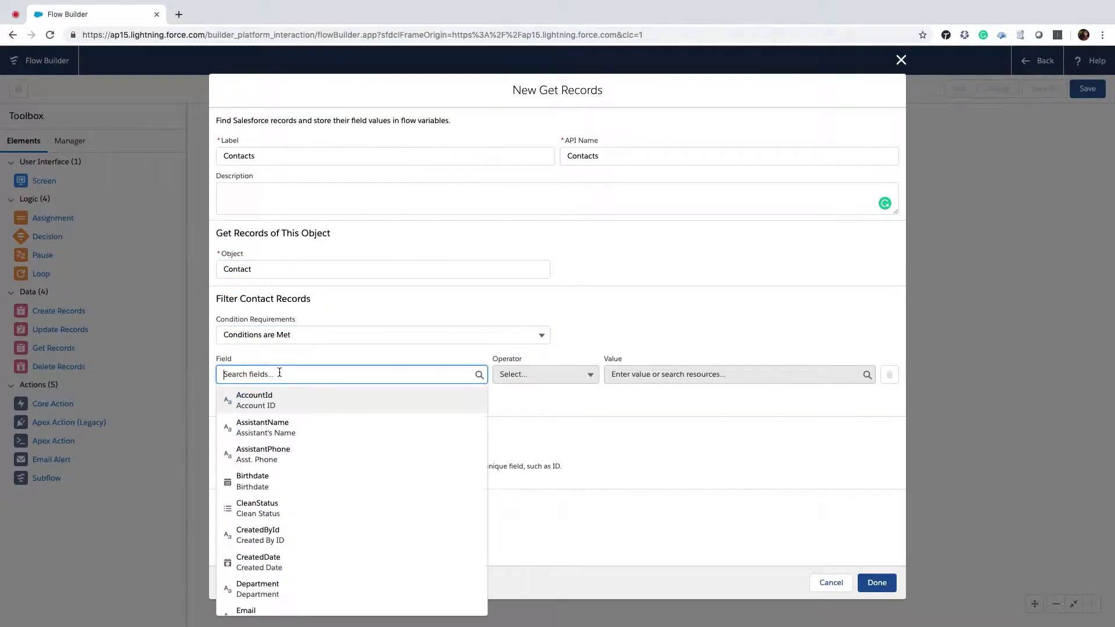
pyautogui.write('AccountId')
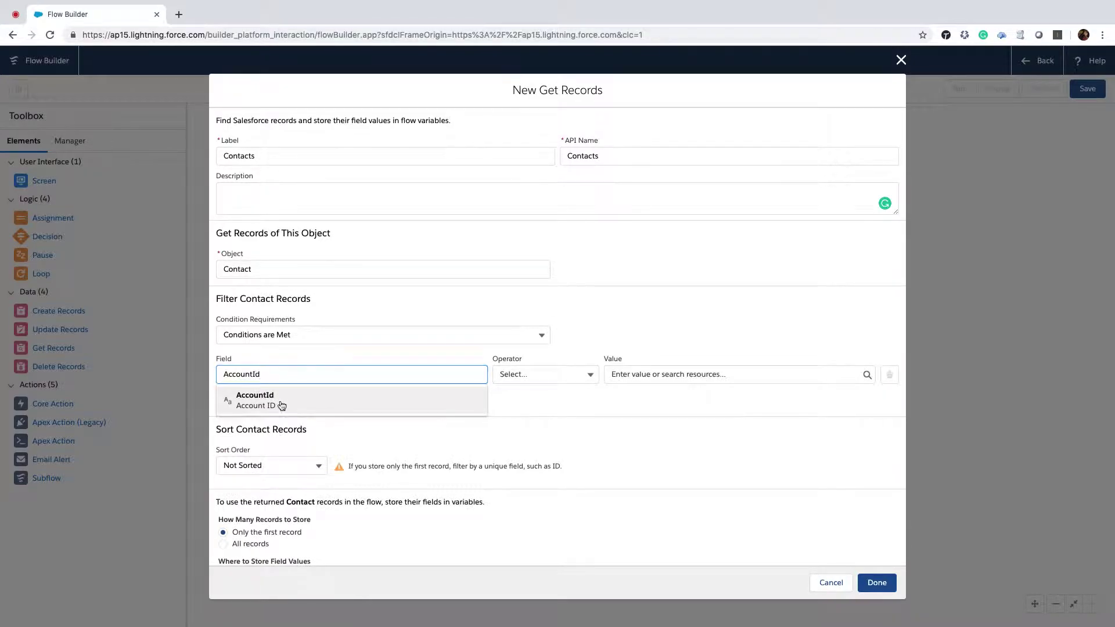
pyautogui.click(279, 403)
pyautogui.click(521, 376)
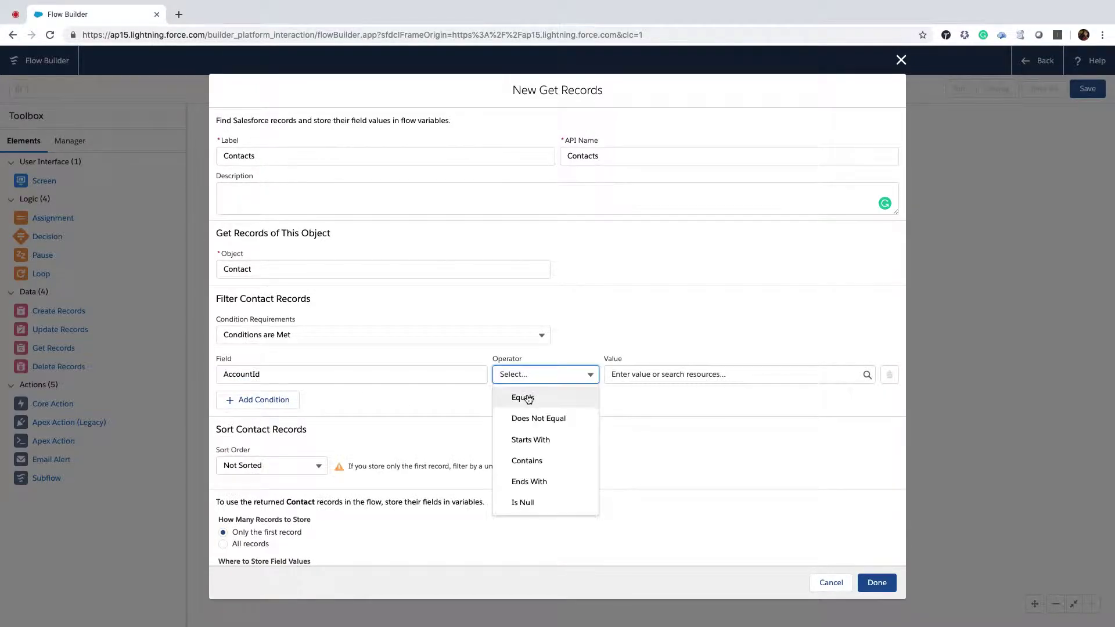
pyautogui.click(531, 402)
pyautogui.click(684, 379)
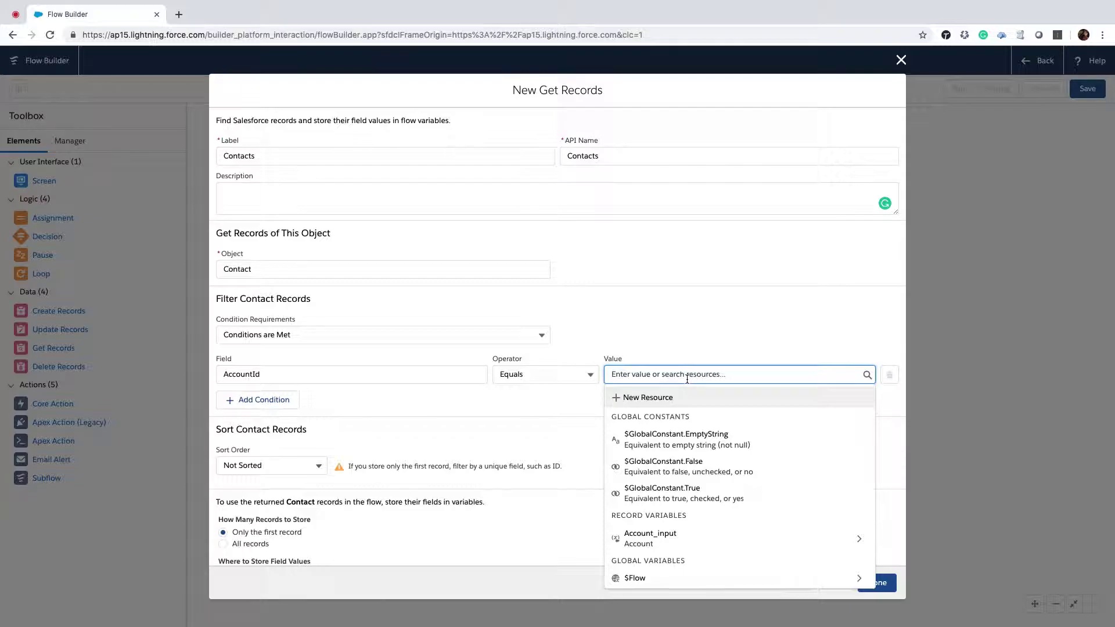
pyautogui.click(688, 540)
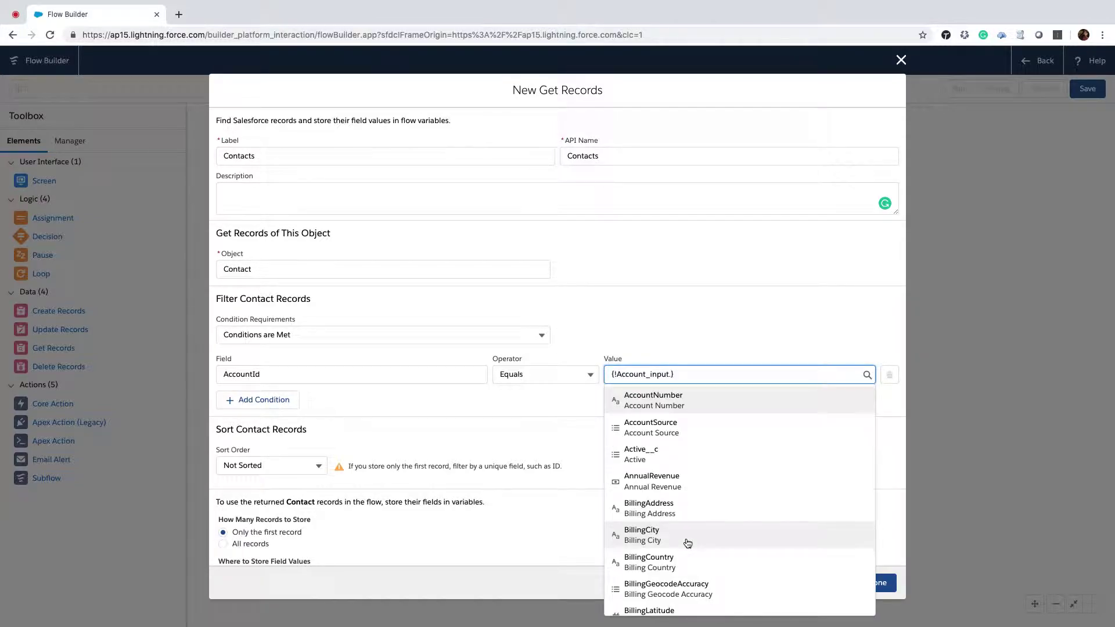
pyautogui.write('id')
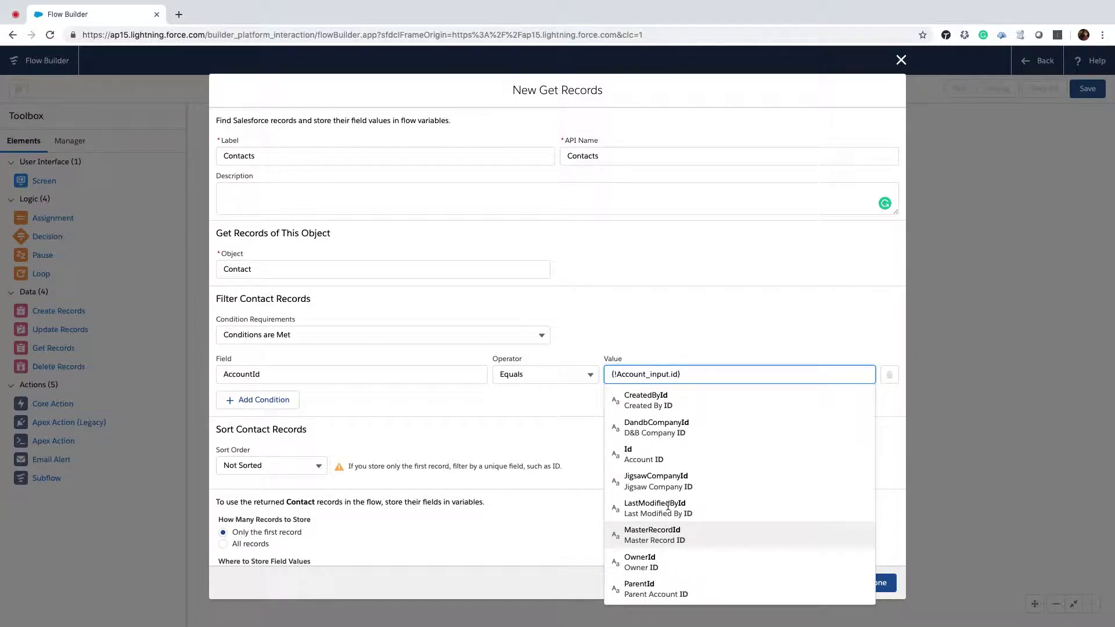
pyautogui.click(662, 454)
# Store all returned Contact records and set the specified variables to null when no records are returned.
pyautogui.scroll(-2, 338, 415)
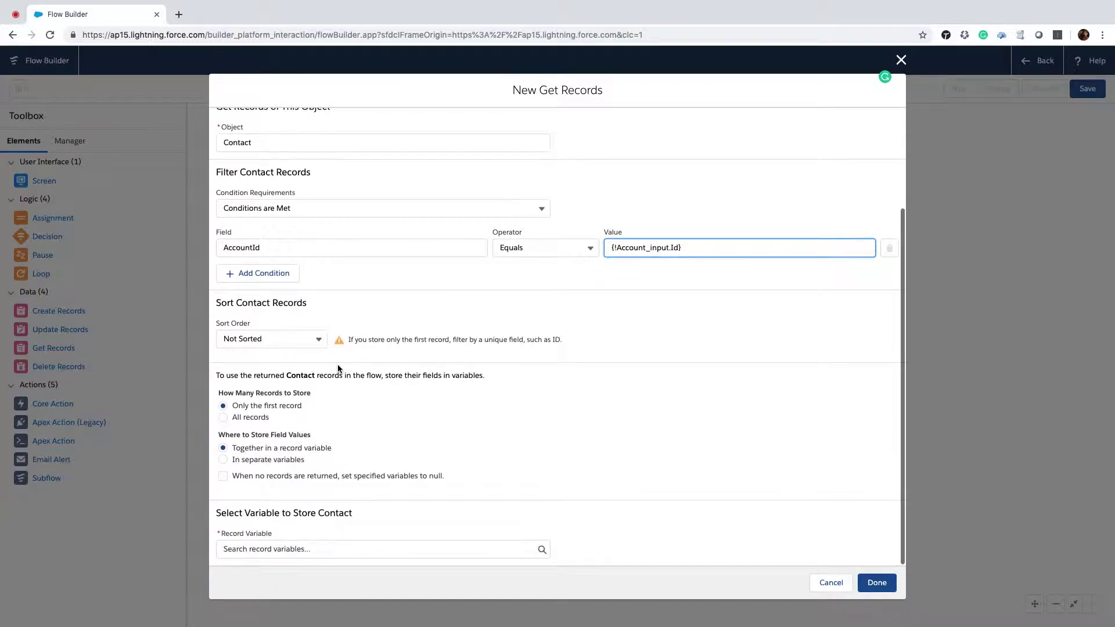
pyautogui.click(224, 418)
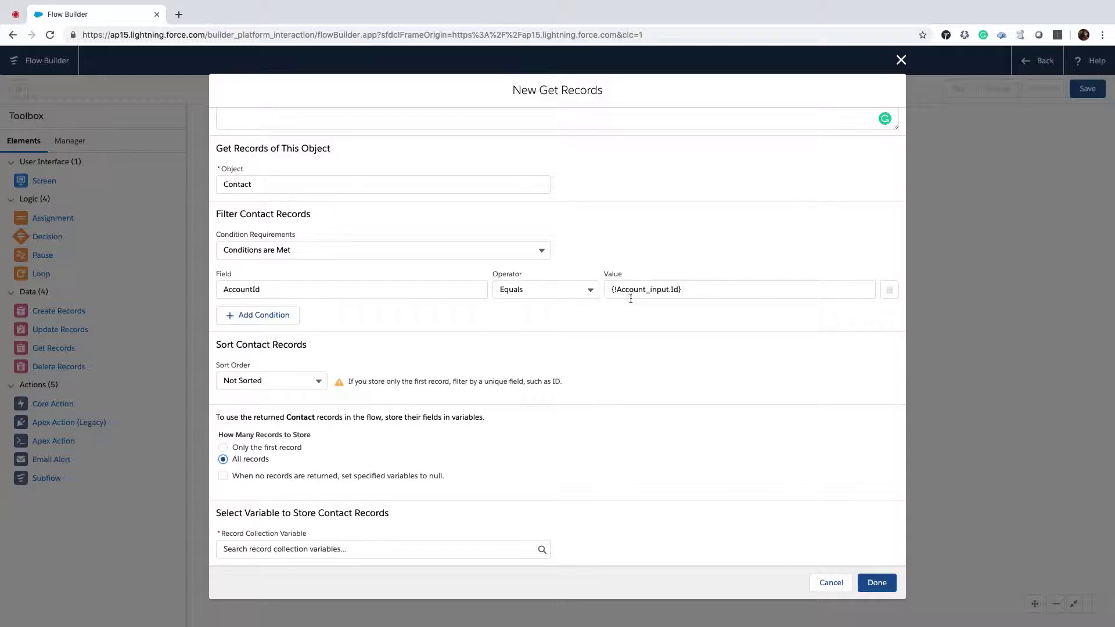
pyautogui.click(224, 476)
# For the record collection variable, start a new Variable resource of data type Record that allows multiple values.
pyautogui.click(380, 551)
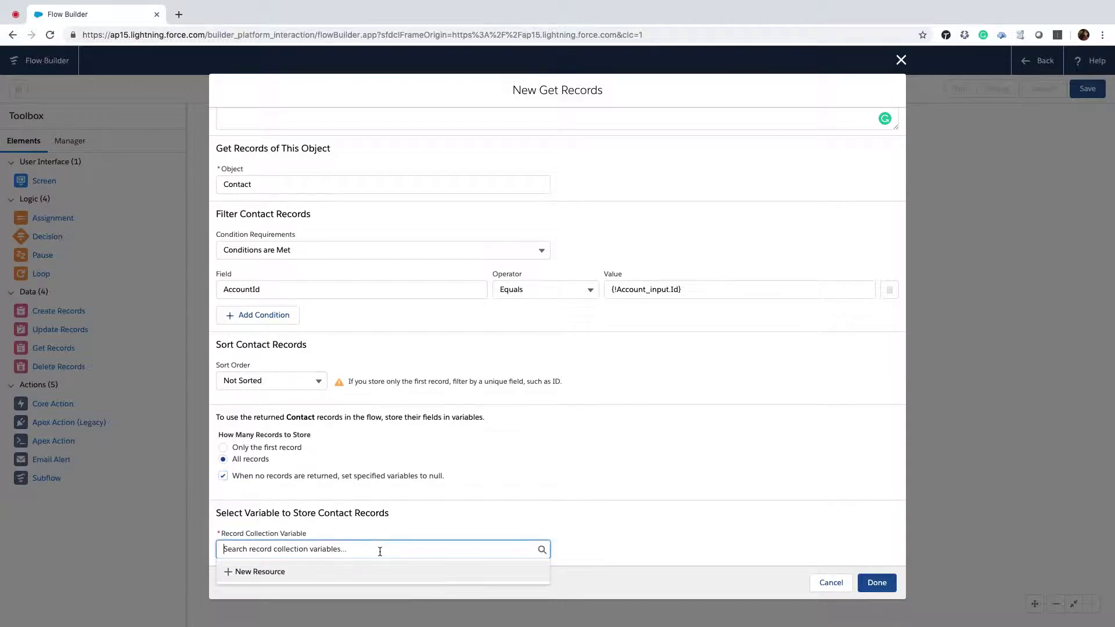
pyautogui.click(279, 572)
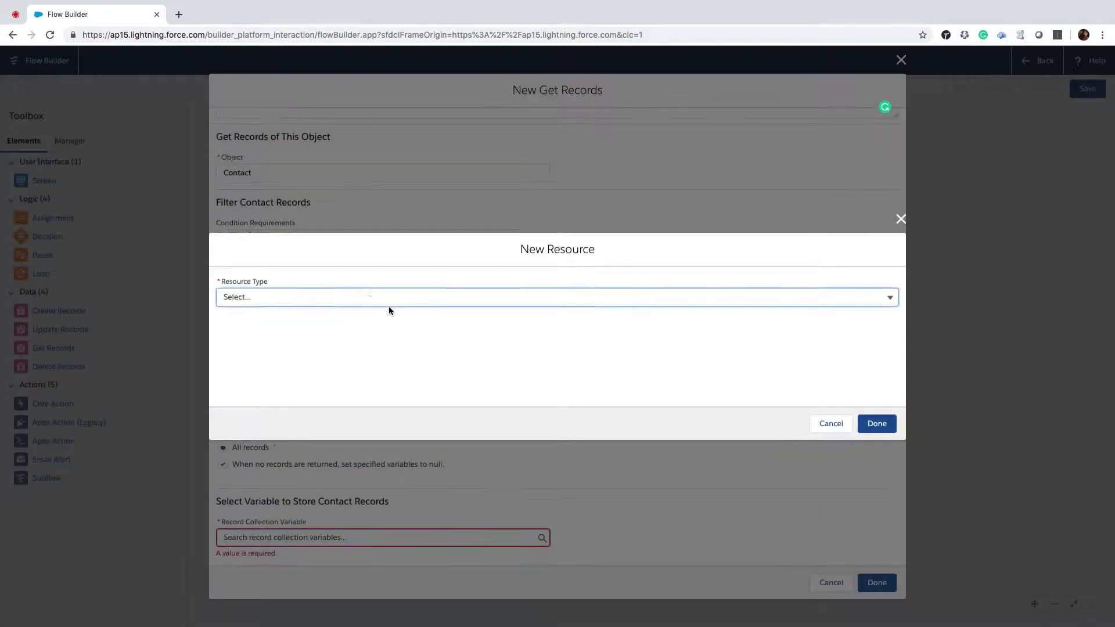
pyautogui.click(349, 299)
pyautogui.click(281, 324)
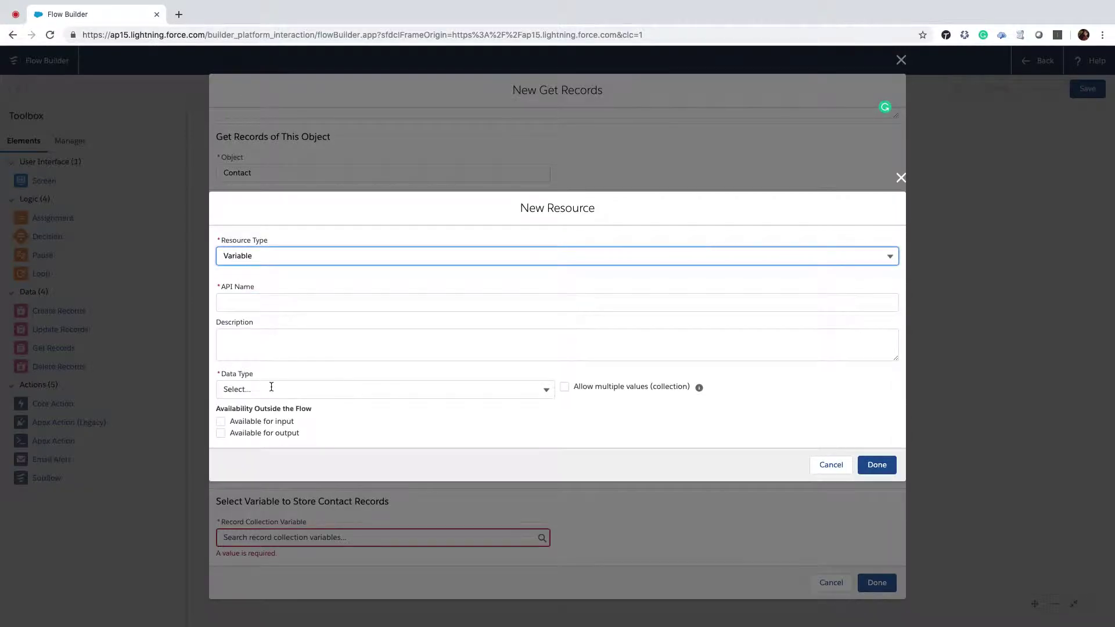
pyautogui.click(270, 390)
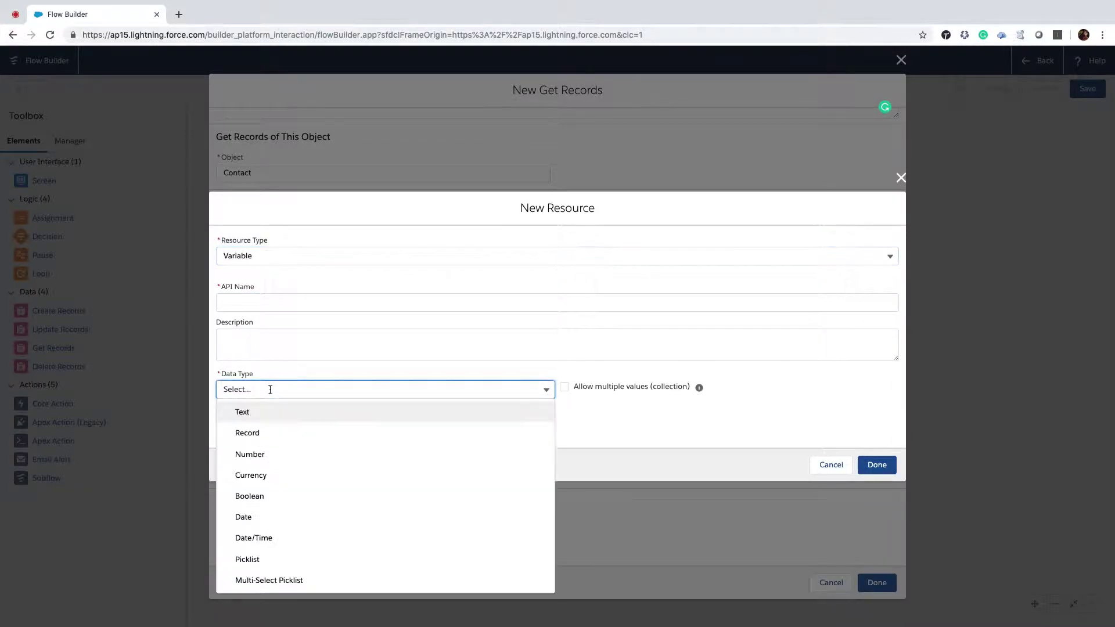
pyautogui.click(267, 436)
pyautogui.click(564, 371)
# Name the collection variable ContactsList, base it on the Contact object, and save it.
pyautogui.click(336, 287)
pyautogui.write('ContactsList')
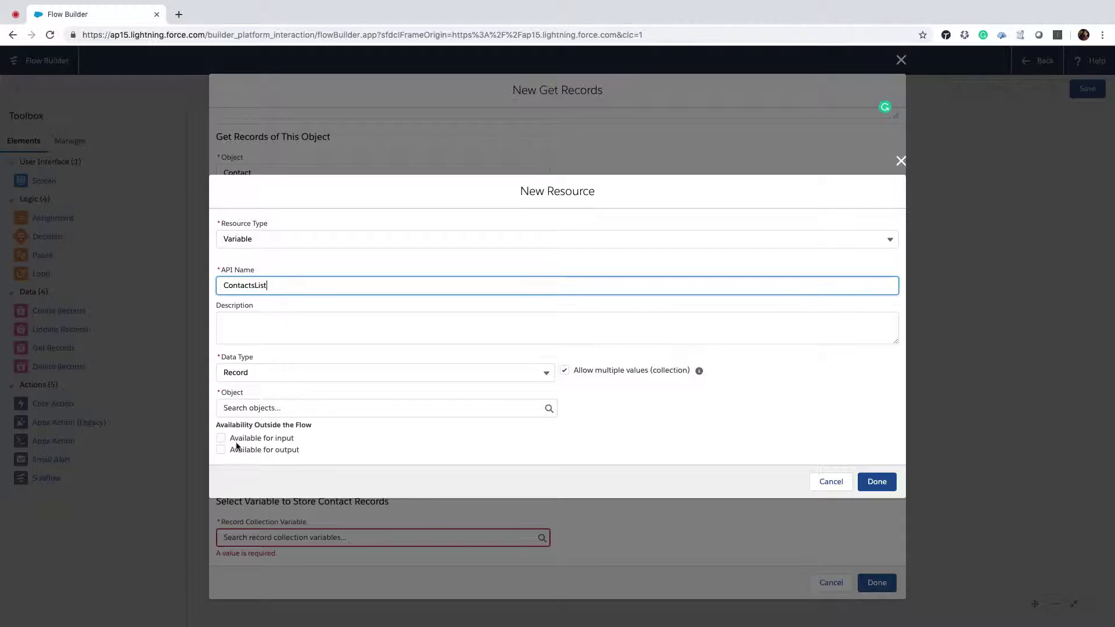
pyautogui.click(277, 408)
pyautogui.write('Contact')
pyautogui.click(302, 264)
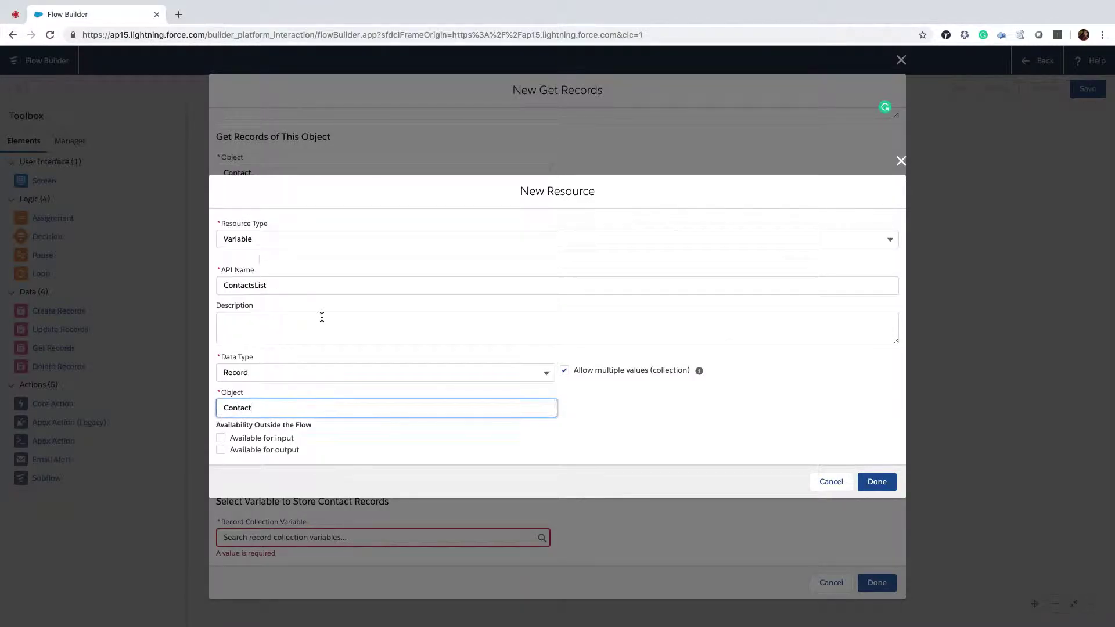
pyautogui.click(869, 482)
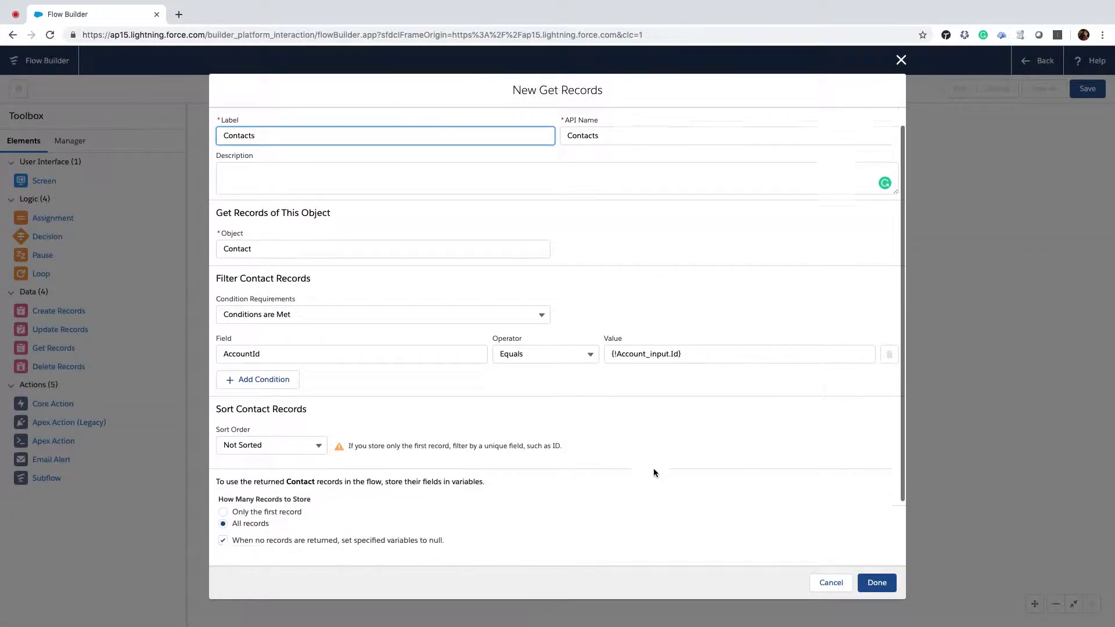
# Store the retrieved Contact records in the ContactsList collection variable and finish the Get Records element.
pyautogui.click(369, 543)
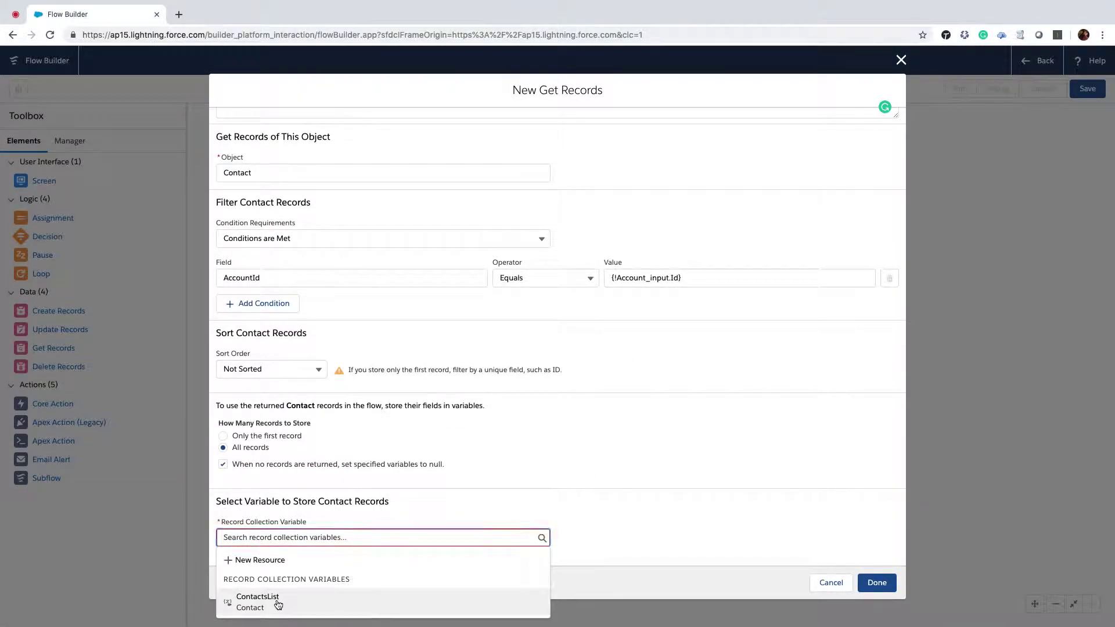
pyautogui.click(275, 597)
pyautogui.click(877, 582)
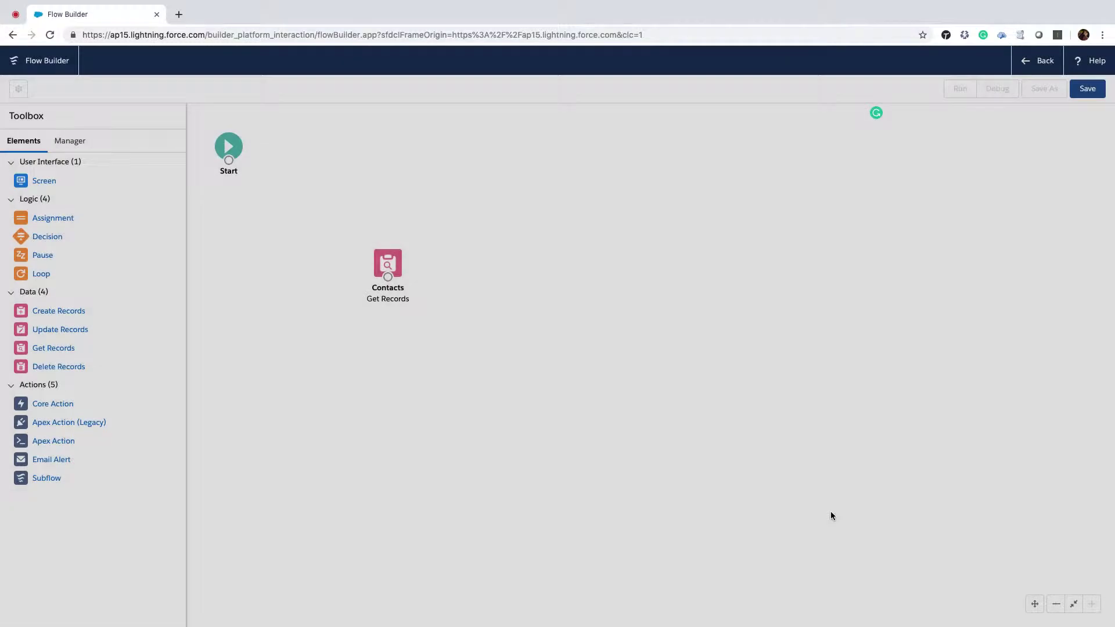
# Move the Contacts element level with Start, to its right, and connect Start to it.
pyautogui.moveTo(387, 265)
pyautogui.mouseDown()
pyautogui.moveTo(347, 122)
pyautogui.moveTo(347, 147)
pyautogui.mouseUp()
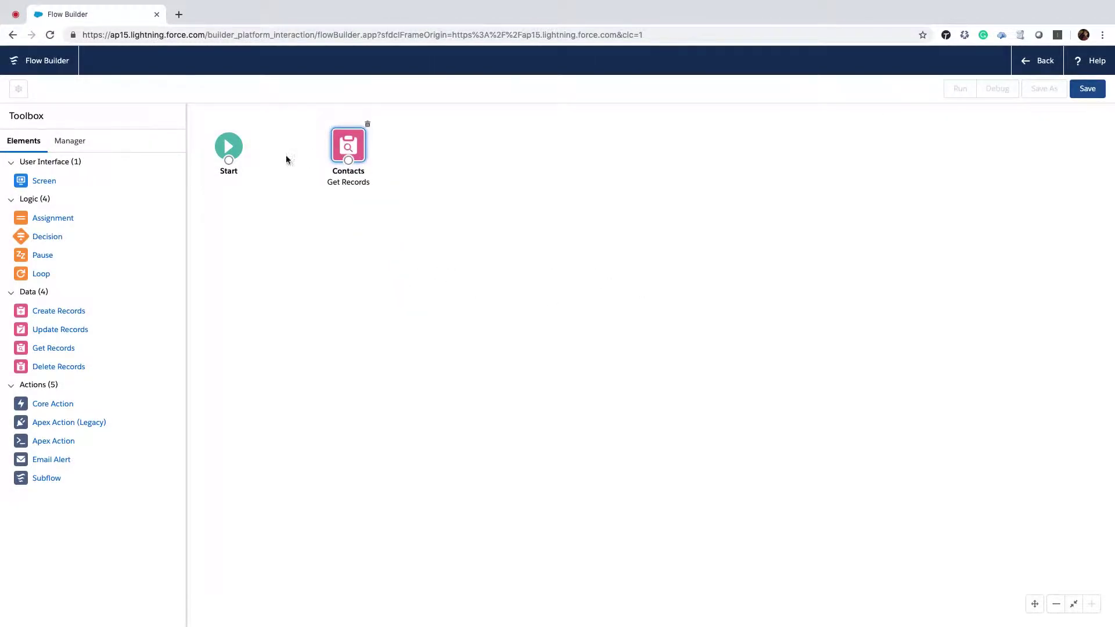
pyautogui.moveTo(229, 161); pyautogui.dragTo(353, 165)
# Add a Loop element labelled Contact Description Assigniming below and right of Contacts, iterating over the ContactsList collection variable.
pyautogui.moveTo(39, 274); pyautogui.dragTo(420, 224)
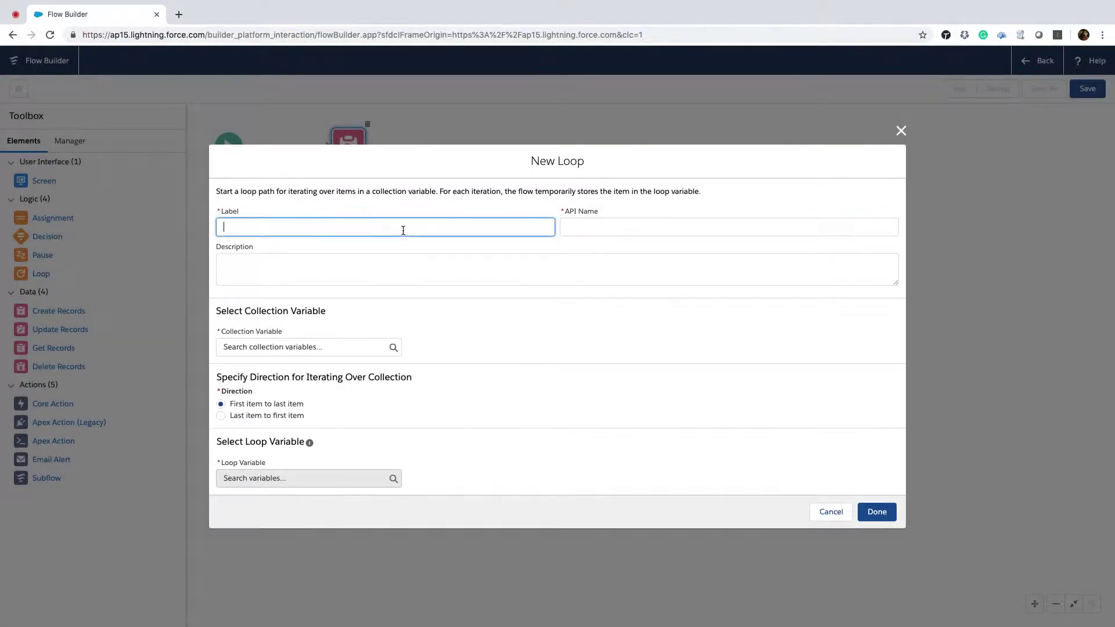
pyautogui.write('Contact ')
pyautogui.write('Description Upda')
pyautogui.press('BackSpace')
pyautogui.press('BackSpace')
pyautogui.press('BackSpace')
pyautogui.write('Assigniming')
pyautogui.press('Tab')
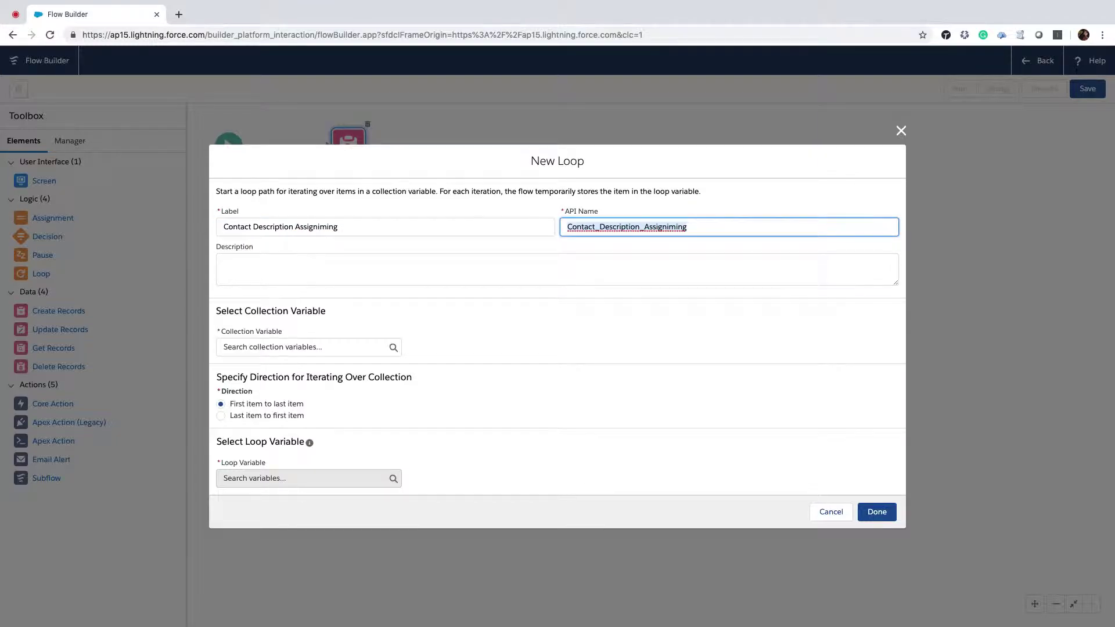
pyautogui.click(259, 347)
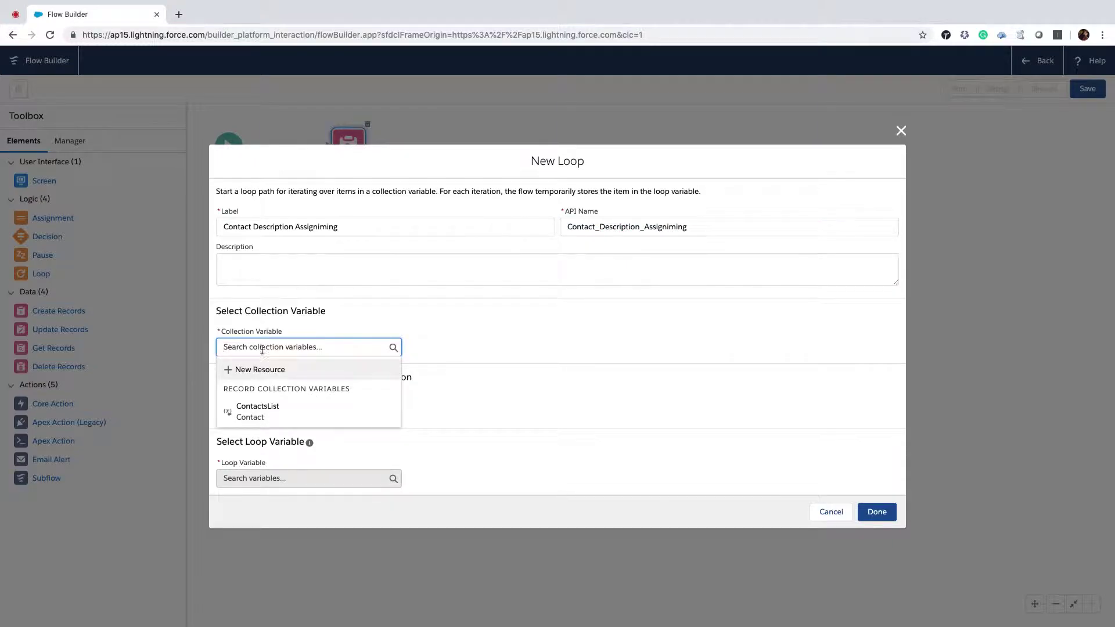
pyautogui.click(256, 409)
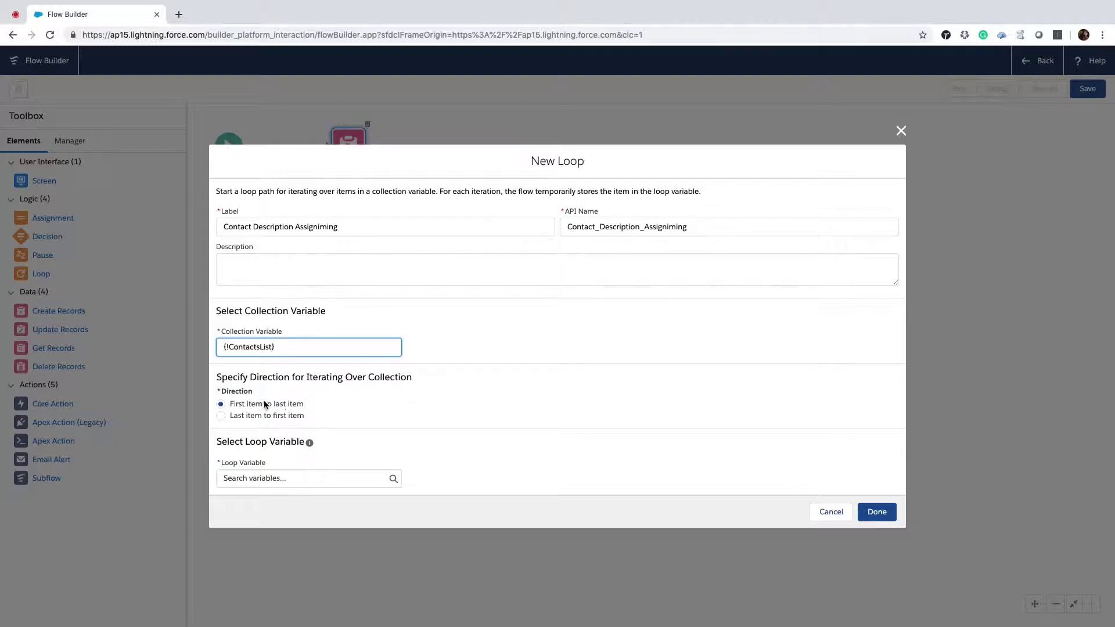
# For the loop variable, start a new Variable resource with the data type Record.
pyautogui.click(283, 481)
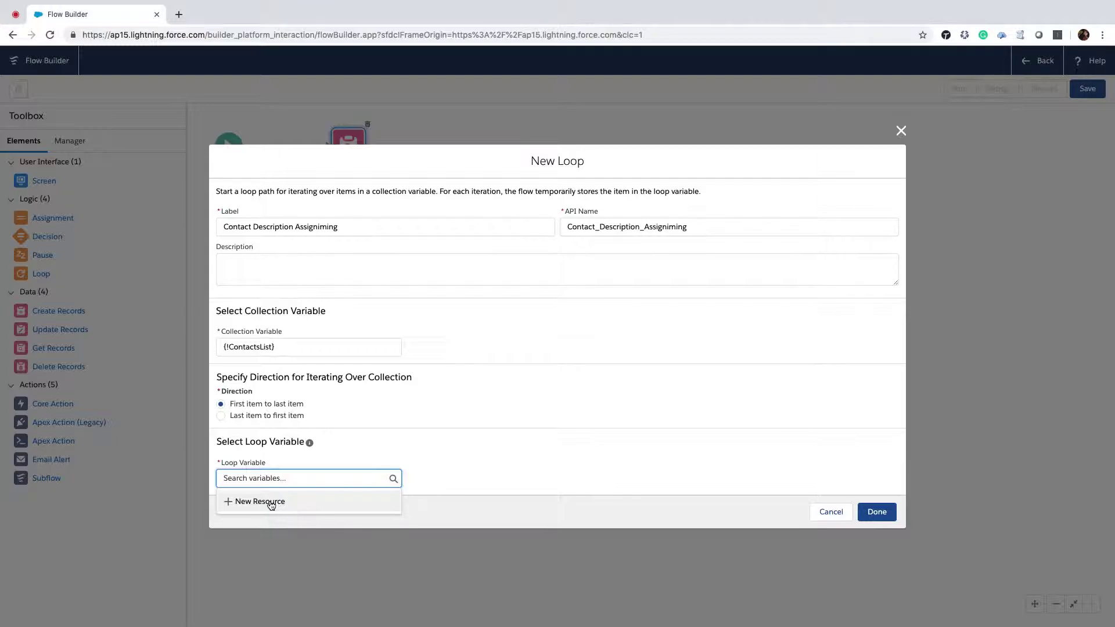
pyautogui.click(271, 503)
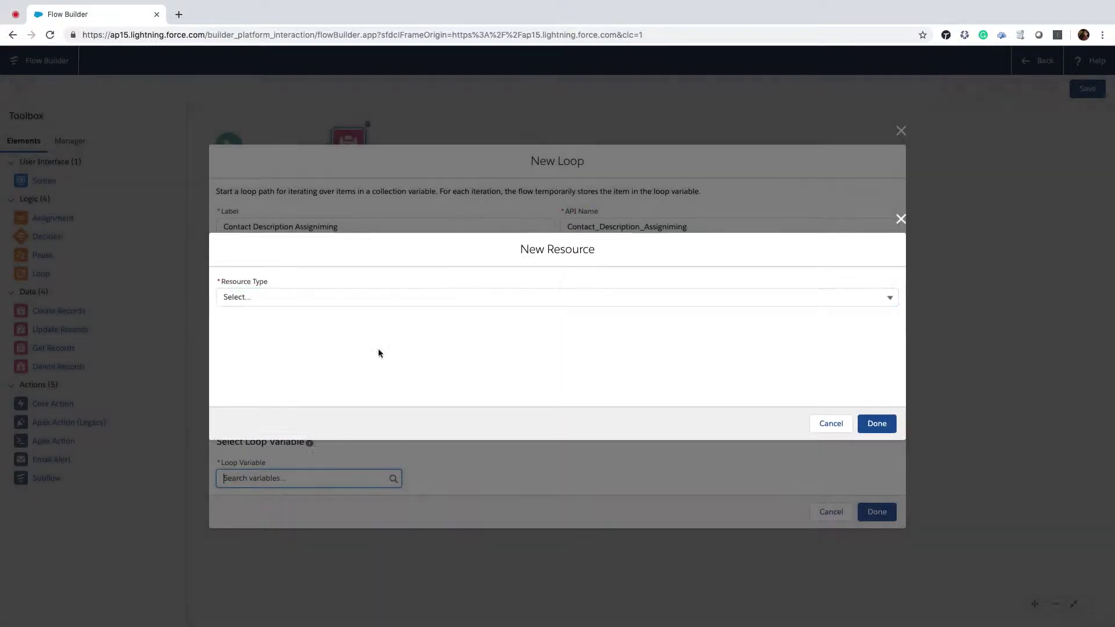
pyautogui.click(379, 296)
pyautogui.click(276, 321)
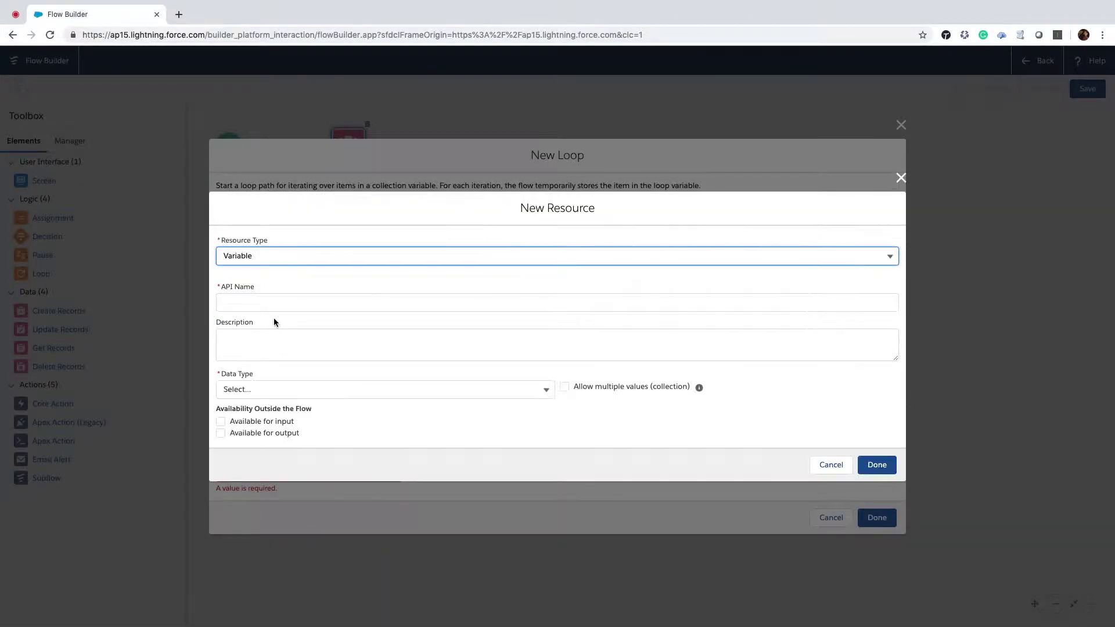
pyautogui.click(251, 389)
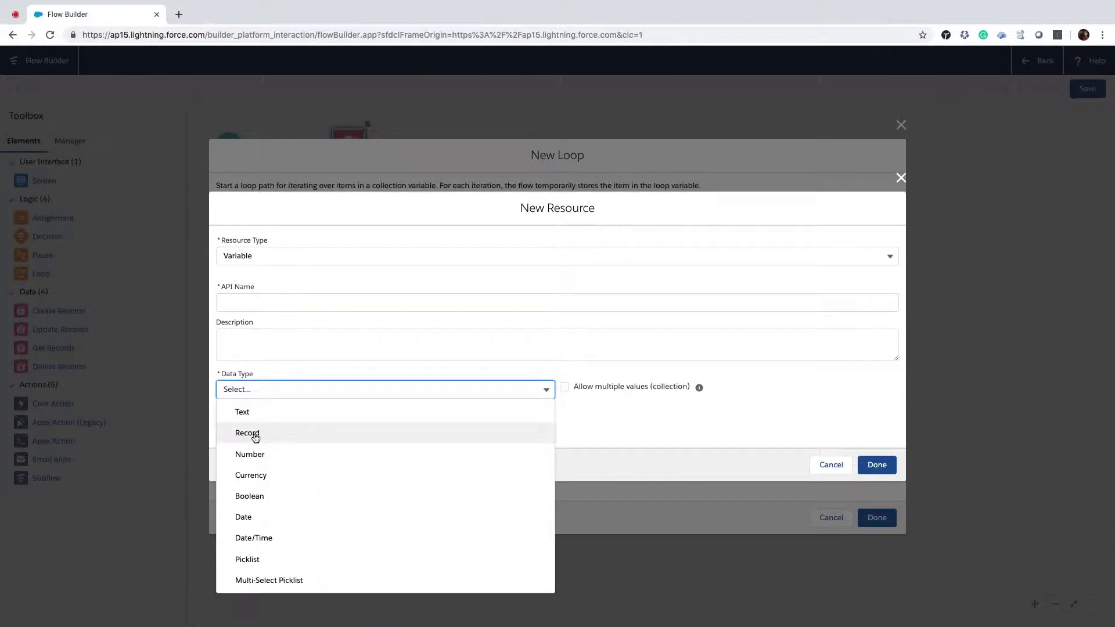
pyautogui.click(251, 432)
# Name the new record variable Contact_loop, base it on the Contact object, and save it.
pyautogui.click(247, 287)
pyautogui.write('Contact_loop')
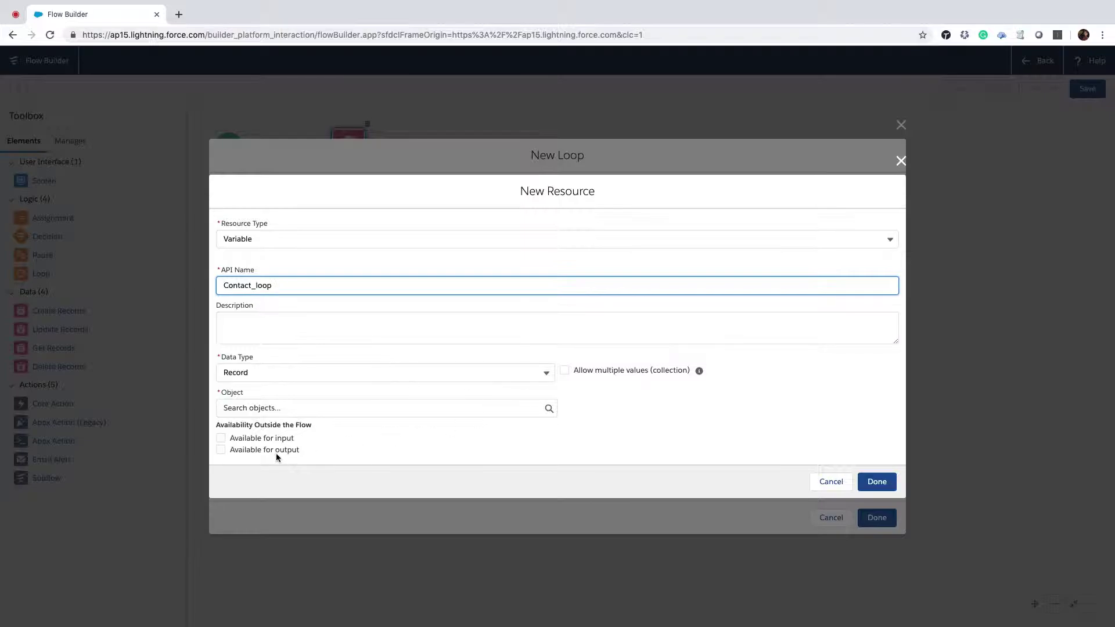
pyautogui.click(264, 409)
pyautogui.write('Contact')
pyautogui.click(291, 262)
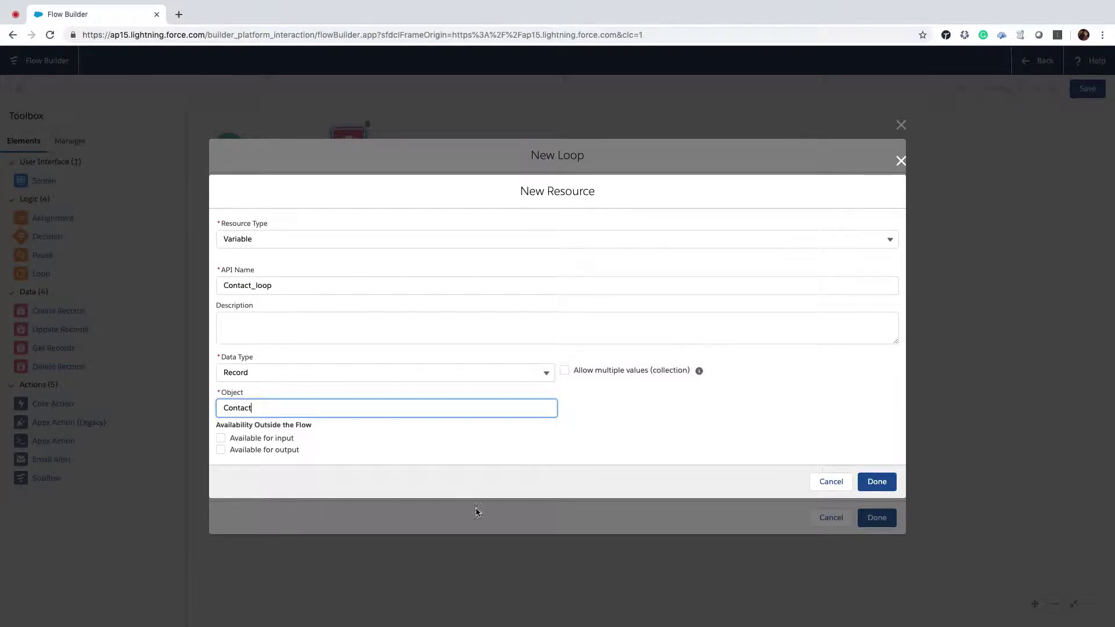
pyautogui.click(878, 482)
# Set Contact_loop as the loop variable and finish the Loop element.
pyautogui.click(290, 472)
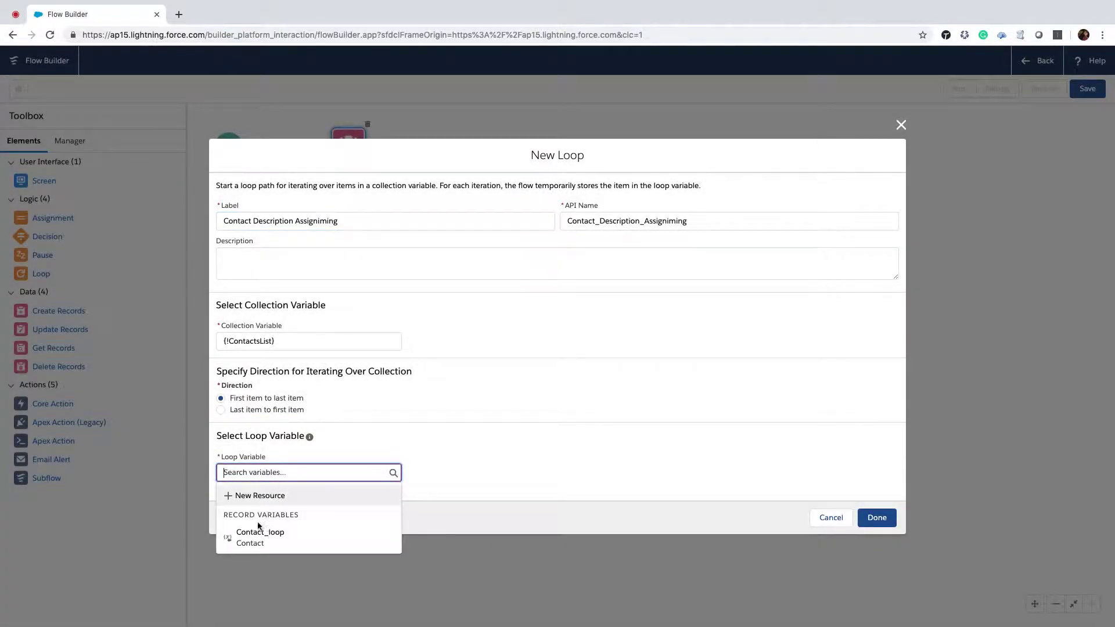
pyautogui.click(255, 534)
pyautogui.click(883, 522)
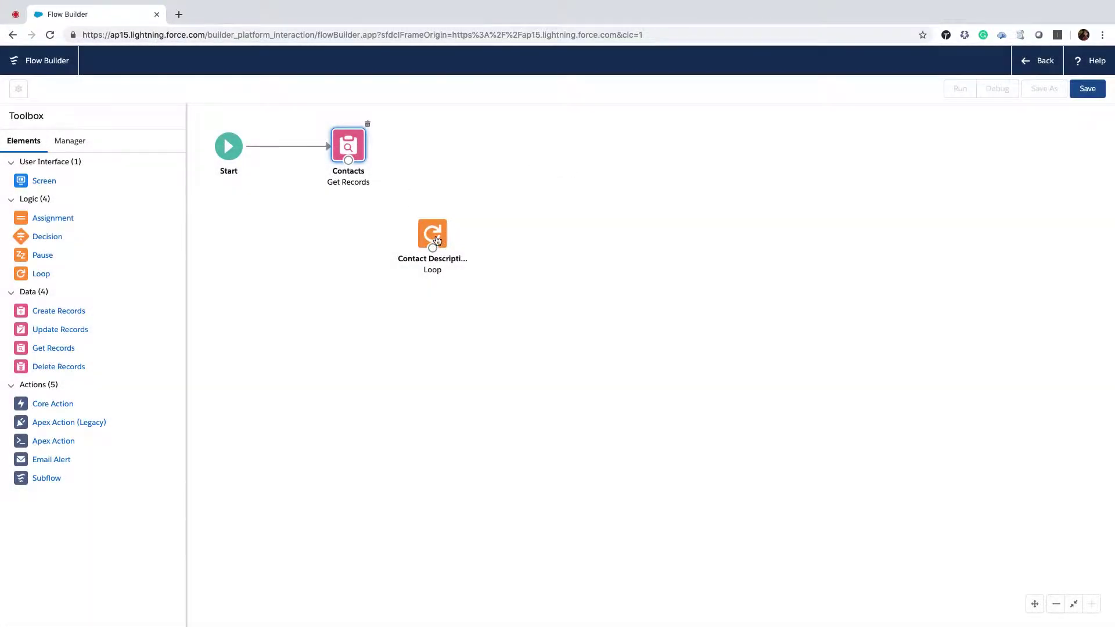
# Place the Loop element to the right of Contacts, level with it, and connect Contacts to the Loop.
pyautogui.moveTo(436, 237); pyautogui.dragTo(437, 150)
pyautogui.moveTo(348, 157); pyautogui.dragTo(485, 149)
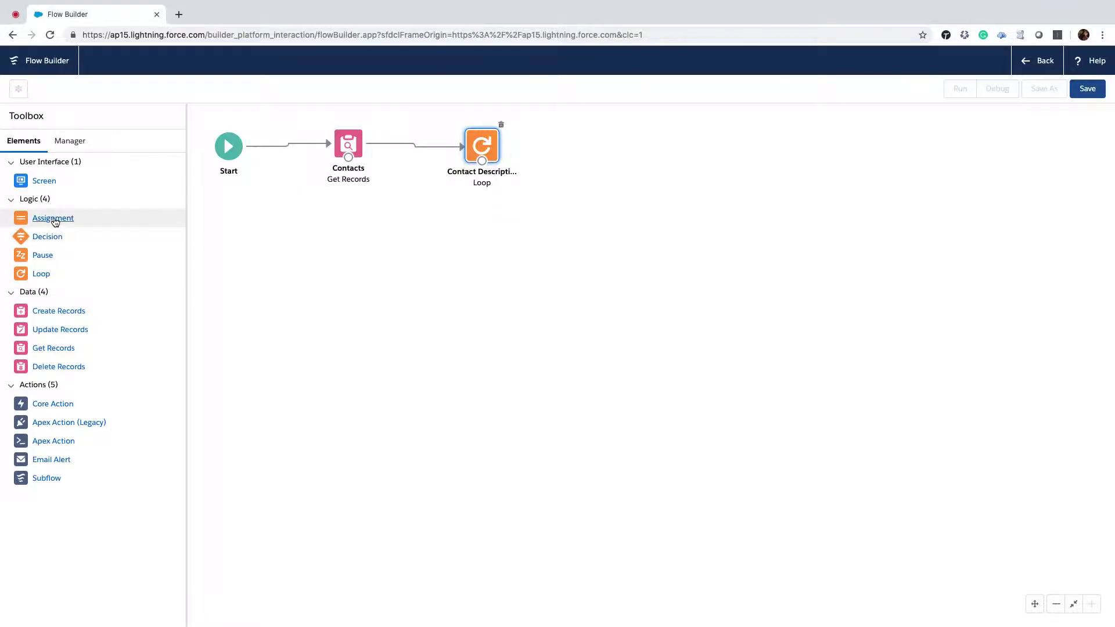
# Add an Assignment element below the Loop and label it Description Mapping.
pyautogui.moveTo(55, 222); pyautogui.dragTo(481, 286)
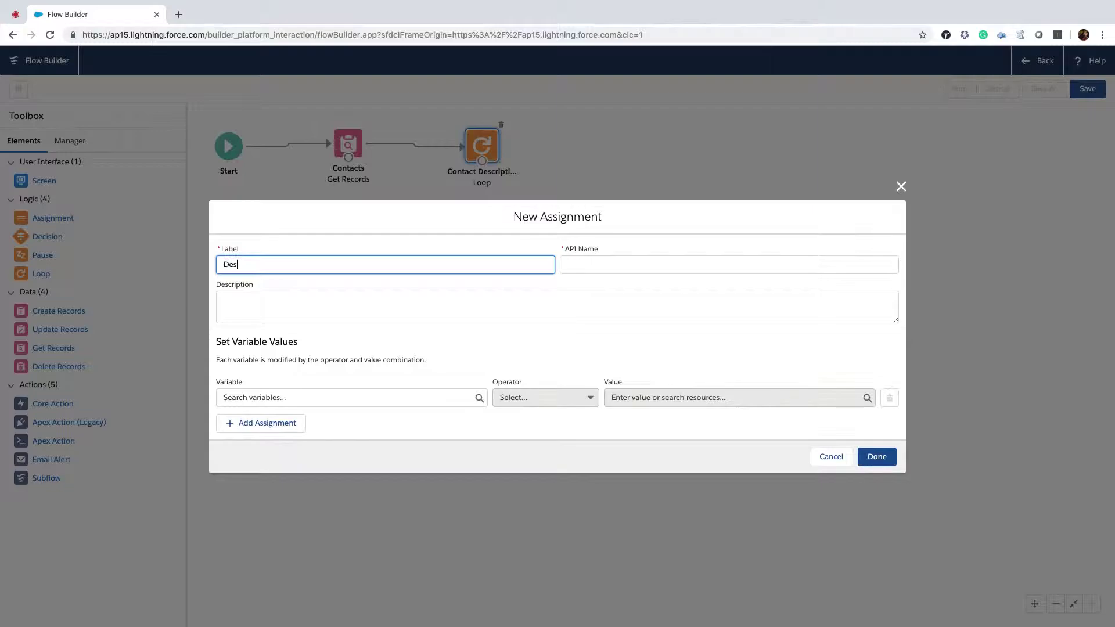
pyautogui.write('Mapping')
pyautogui.press('Tab')
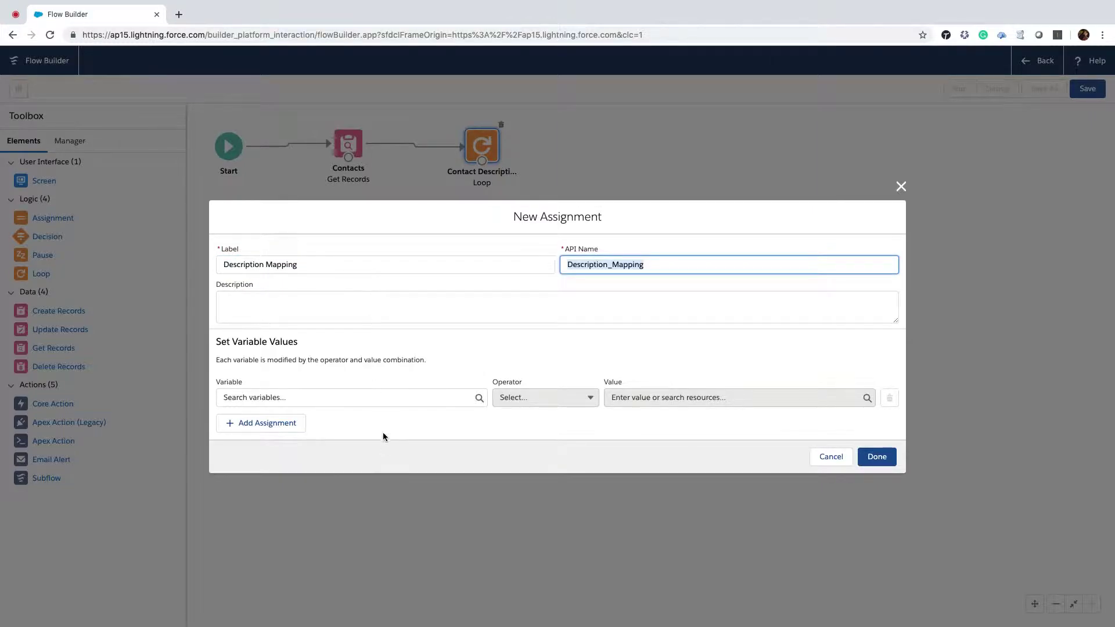
# Choose the Description field of Contact_loop as the variable to assign, with the operator Equals.
pyautogui.click(404, 397)
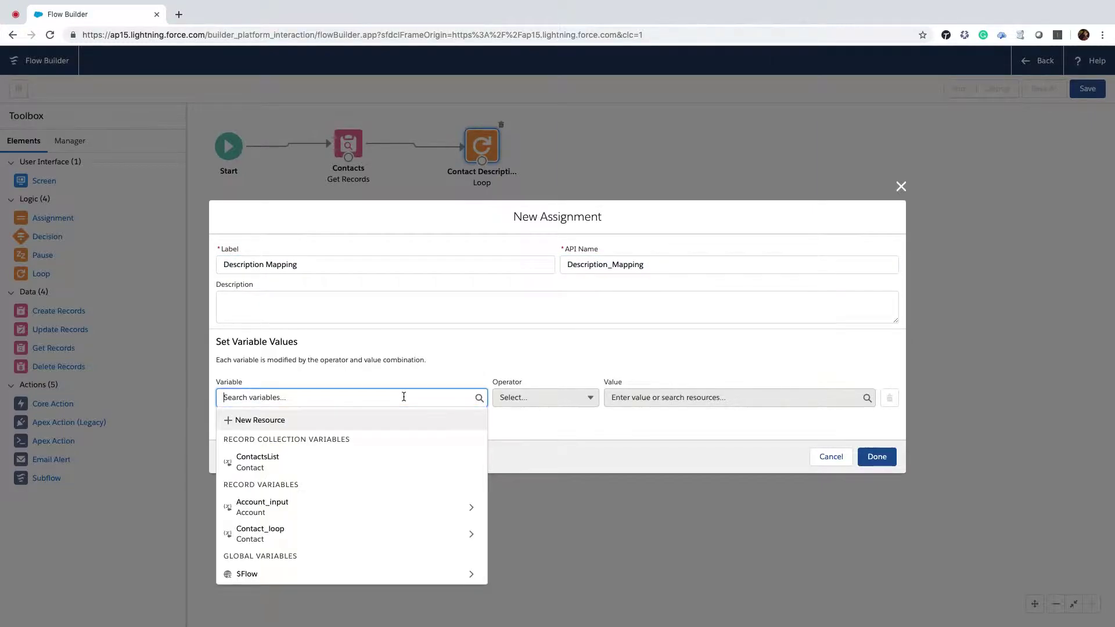
pyautogui.click(317, 530)
pyautogui.write('Dec')
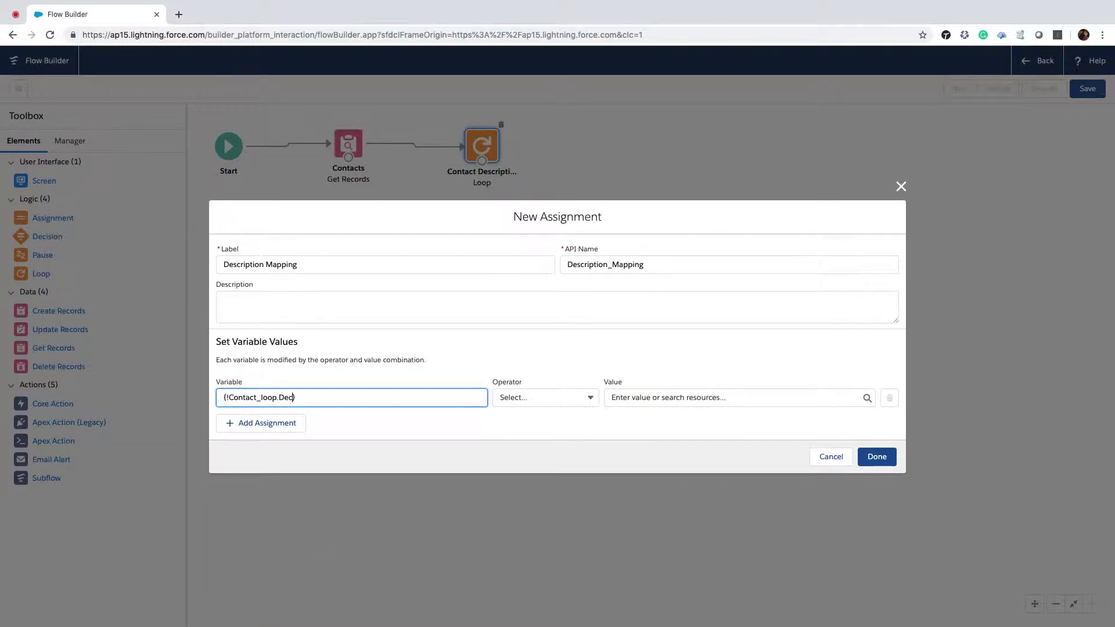
pyautogui.press('BackSpace')
pyautogui.write('s')
pyautogui.click(285, 372)
pyautogui.click(552, 397)
pyautogui.click(550, 425)
# Set the assigned value to the Description field of Account_input and finish the Assignment element.
pyautogui.click(673, 398)
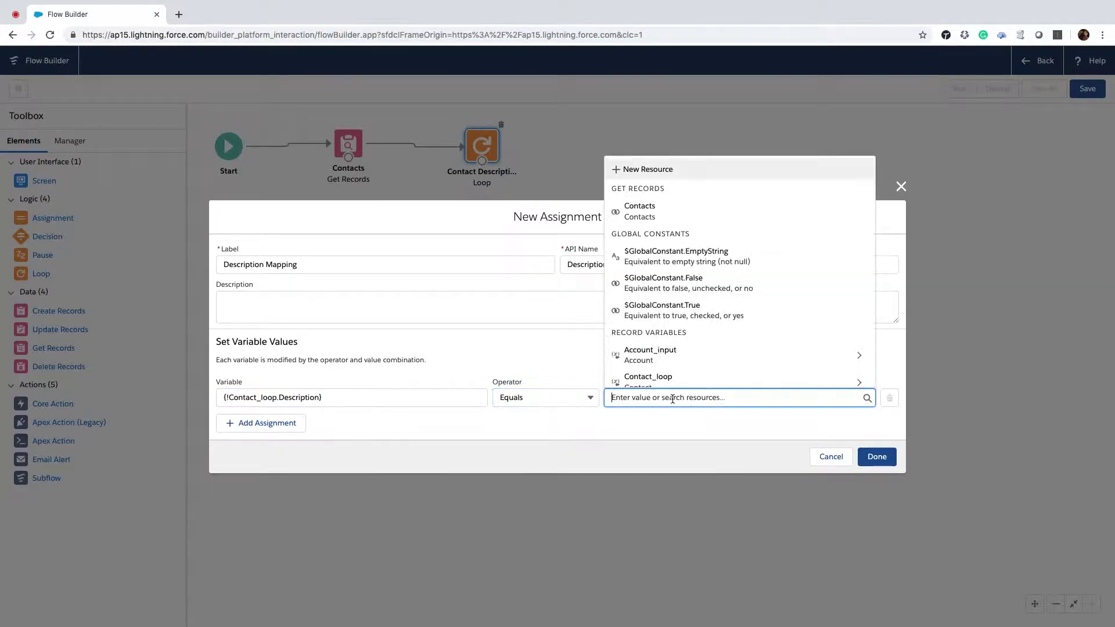
pyautogui.click(686, 353)
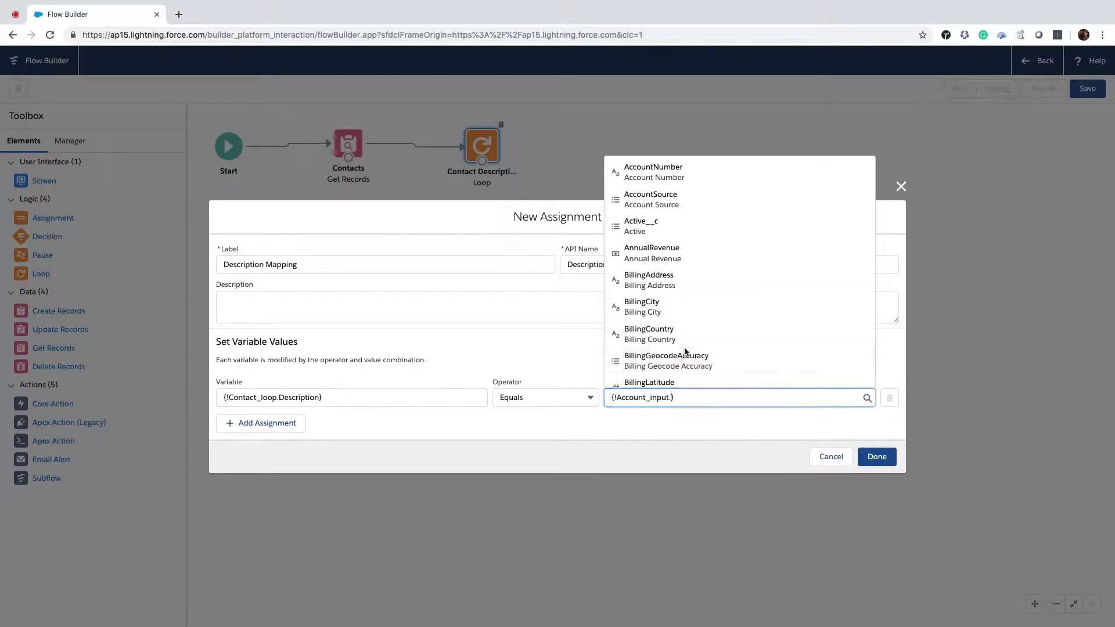
pyautogui.write('Desc')
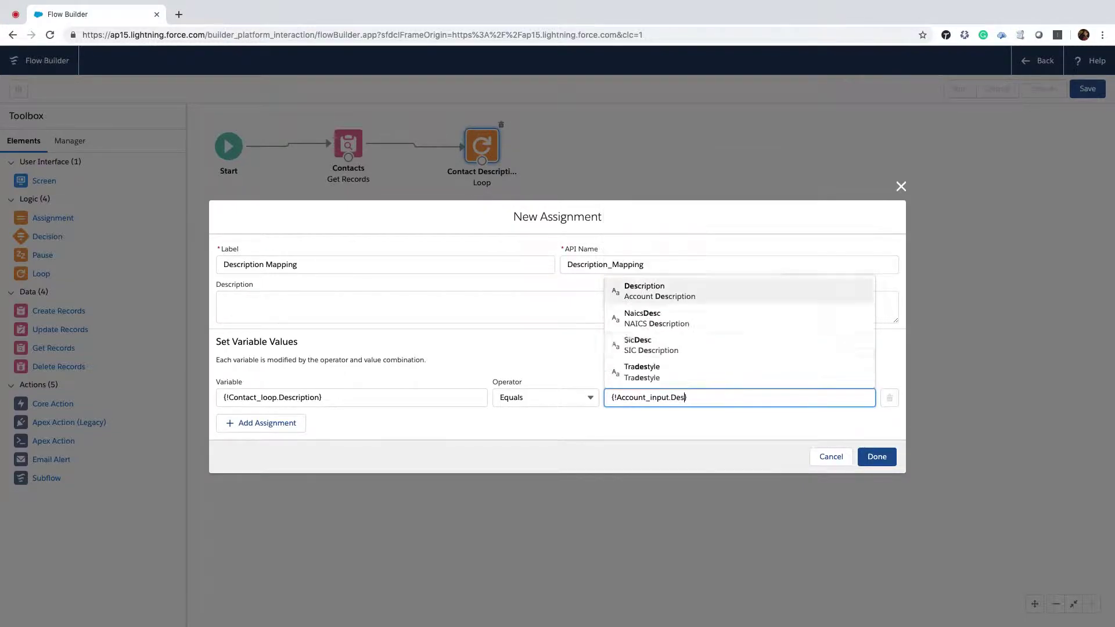
pyautogui.click(670, 320)
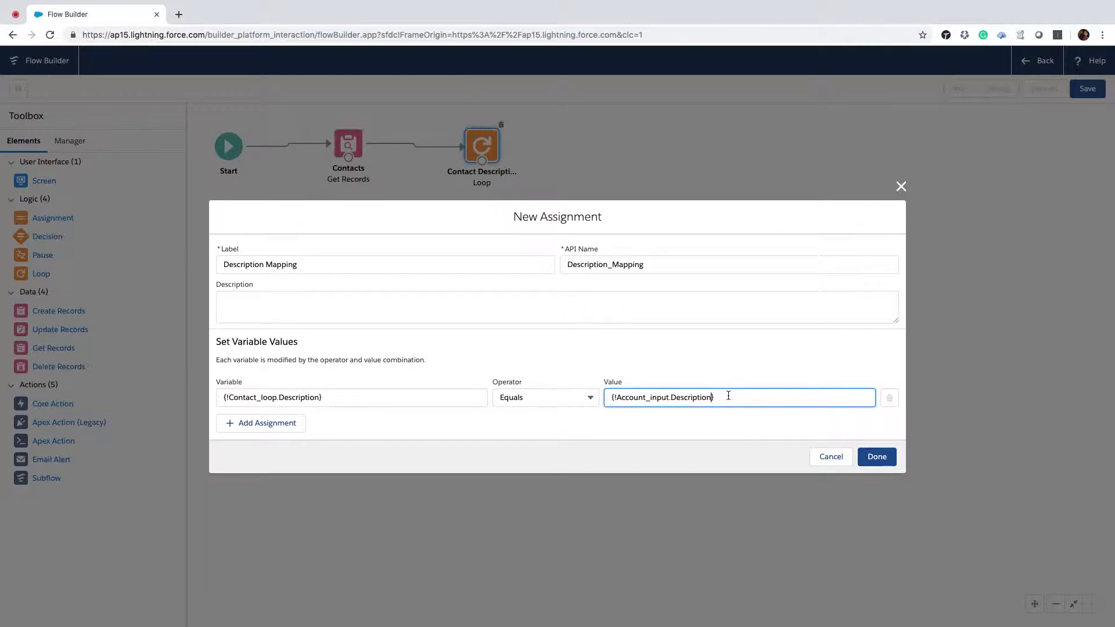
pyautogui.click(864, 456)
# Connect the Loop to Description Mapping for each item in the collection, and connect Description Mapping back to the Loop.
pyautogui.moveTo(482, 160); pyautogui.dragTo(484, 297)
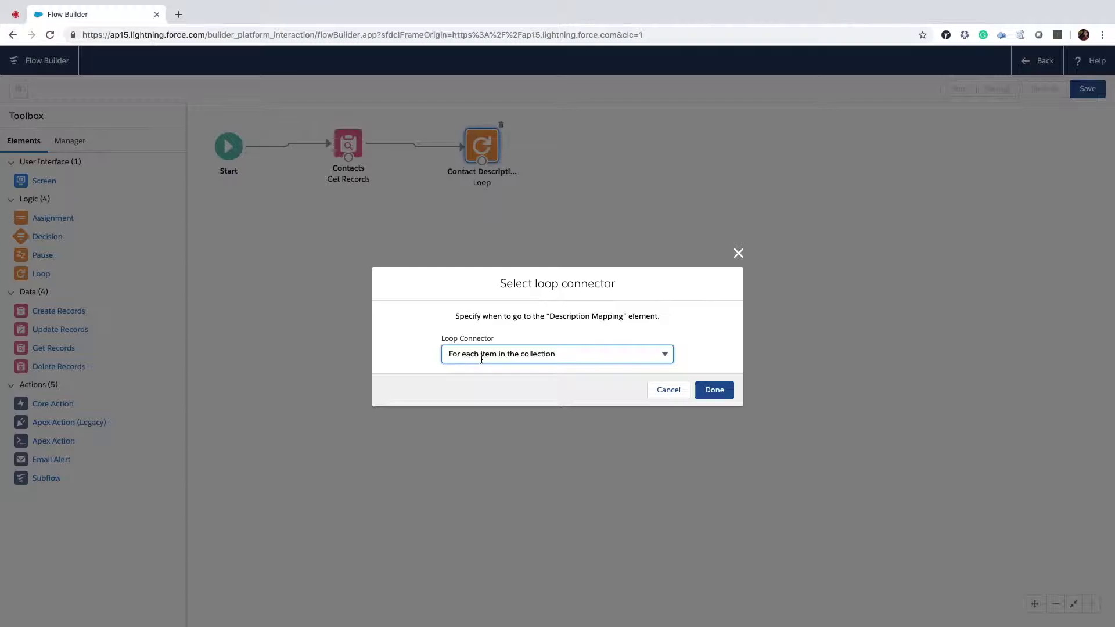
pyautogui.click(714, 390)
pyautogui.moveTo(481, 299); pyautogui.dragTo(487, 148)
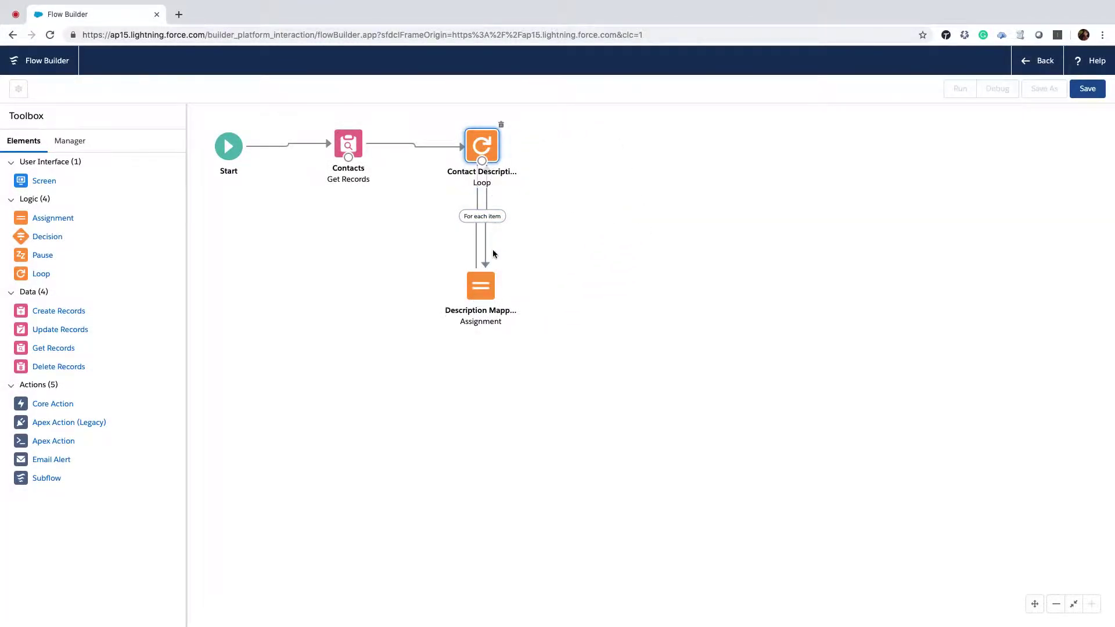
pyautogui.click(574, 219)
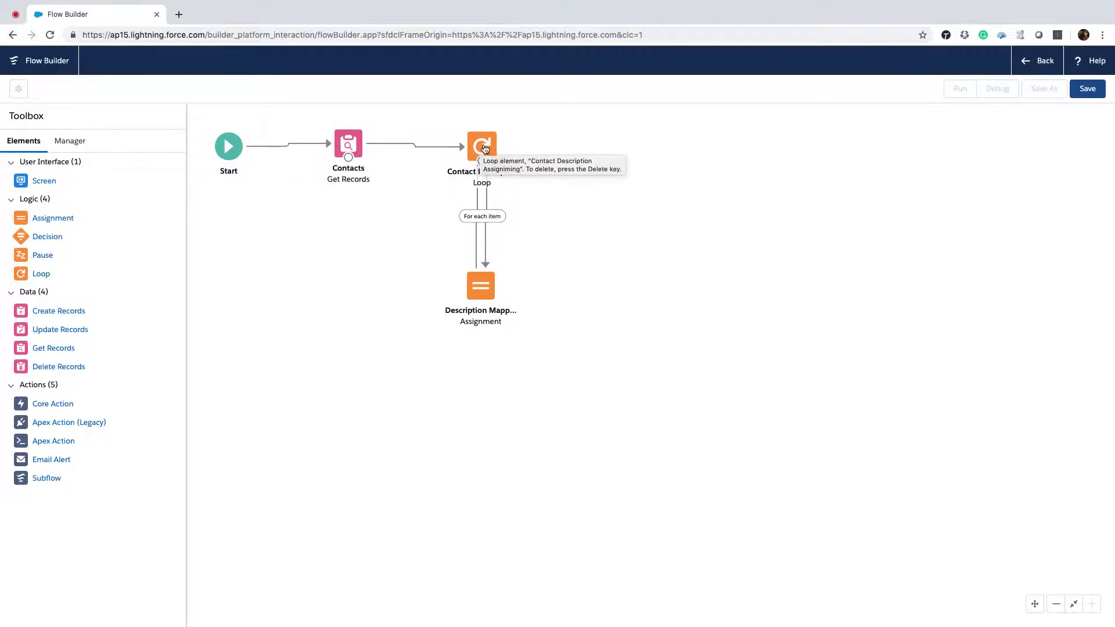
pyautogui.moveTo(491, 286); pyautogui.dragTo(763, 149)
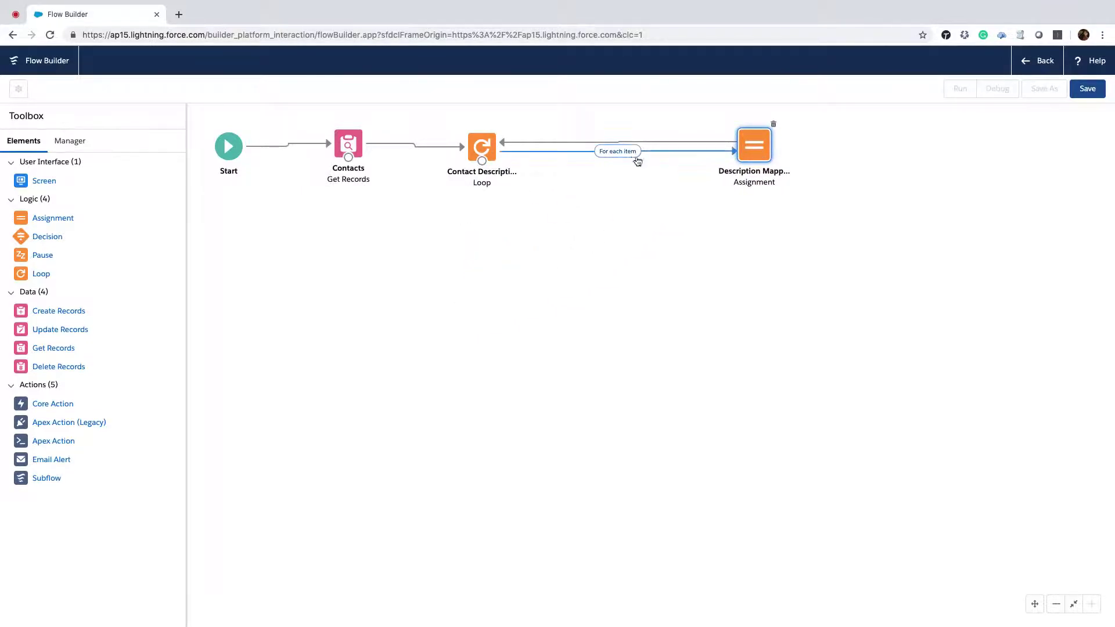
pyautogui.click(634, 185)
pyautogui.moveTo(763, 146); pyautogui.dragTo(482, 312)
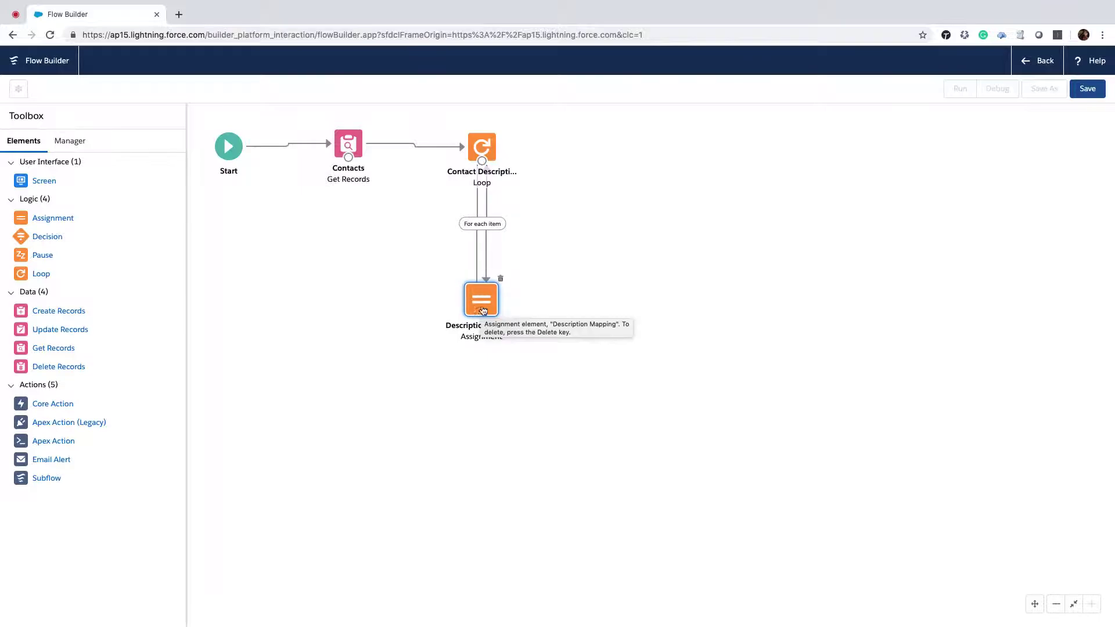
pyautogui.click(642, 211)
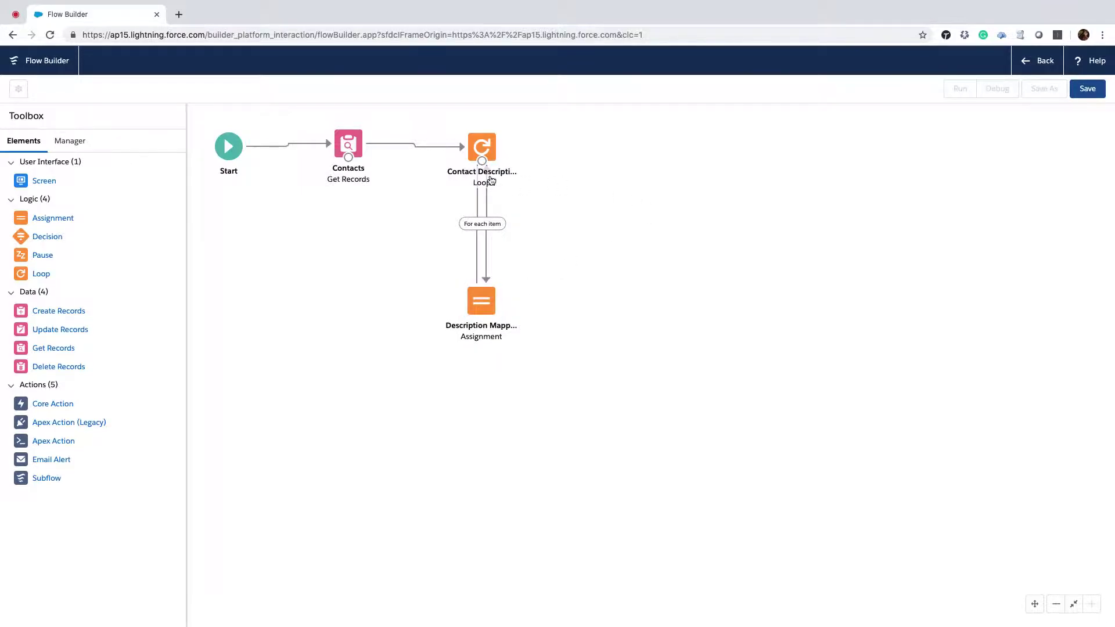
# Right of the Loop, add an Update Records element labelled Update Contacts that updates the ContactsList records, and connect the Loop to it.
pyautogui.moveTo(62, 331); pyautogui.dragTo(749, 161)
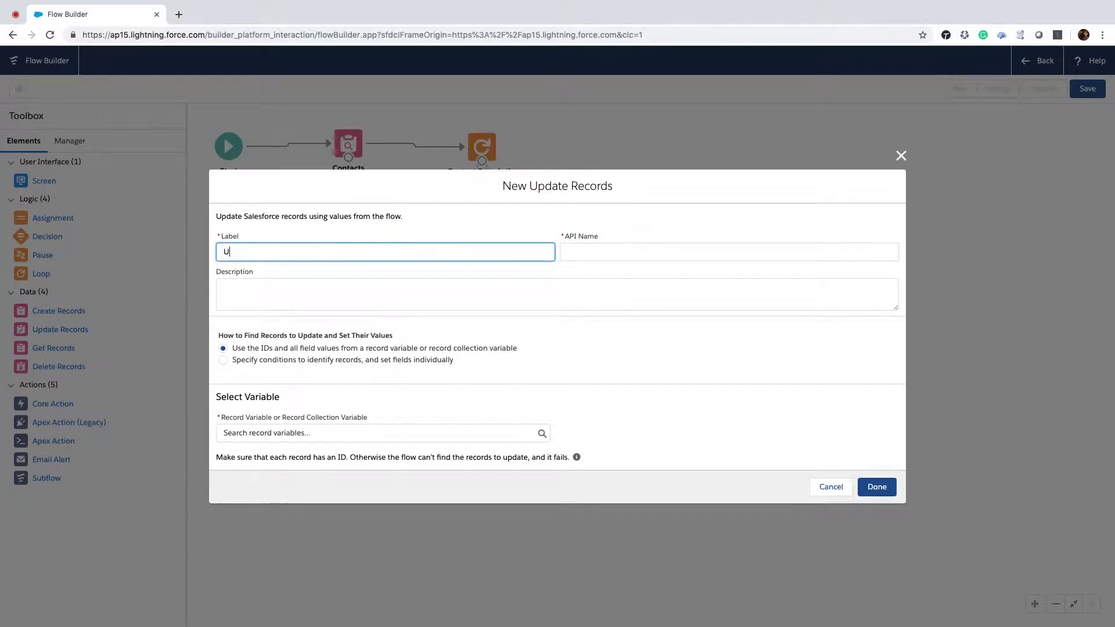
pyautogui.write('Update Contacts')
pyautogui.press('Tab')
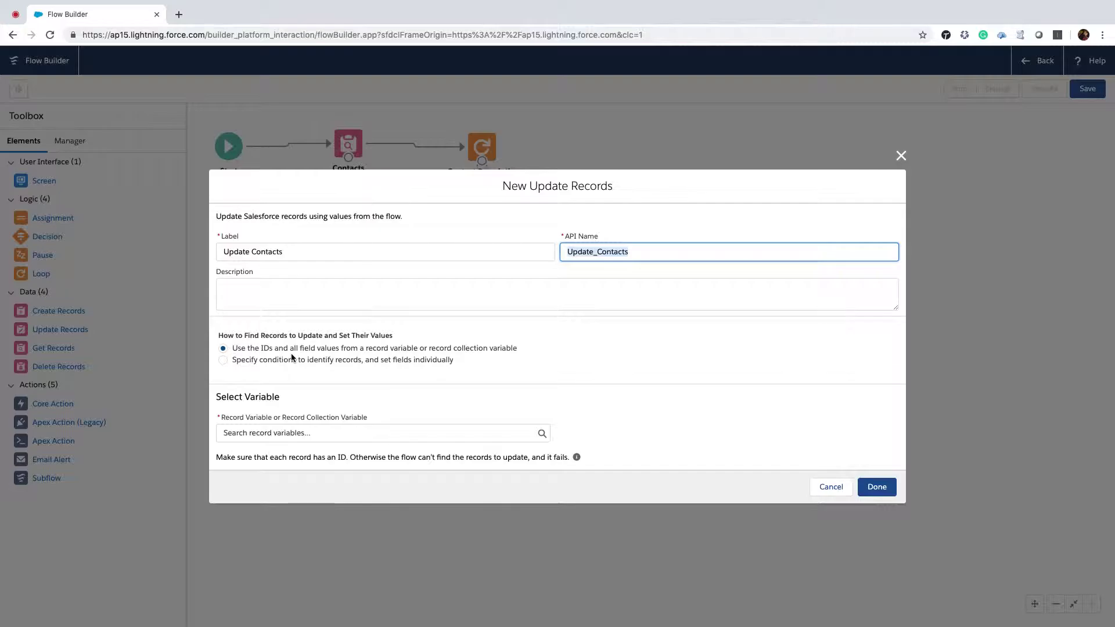
pyautogui.click(334, 437)
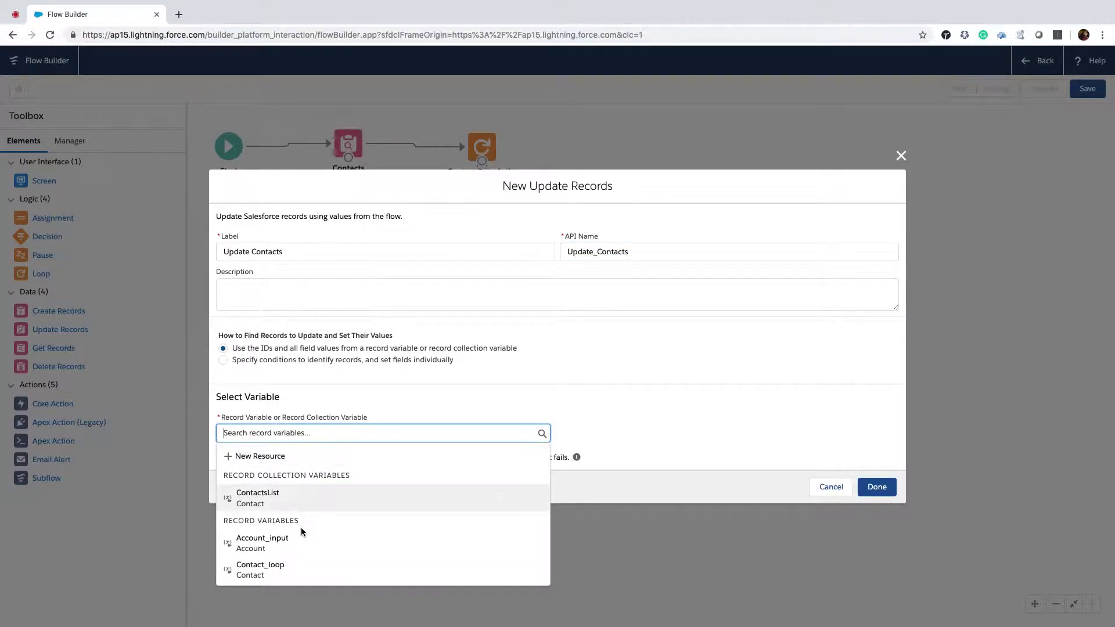
pyautogui.click(280, 501)
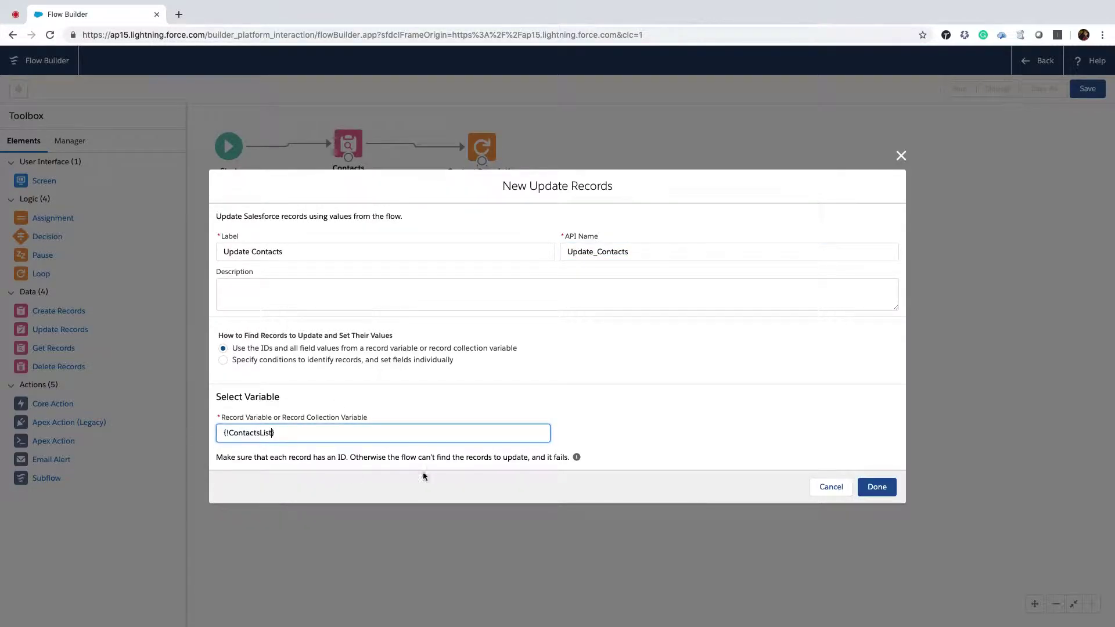
pyautogui.click(877, 487)
pyautogui.moveTo(486, 161); pyautogui.dragTo(764, 155)
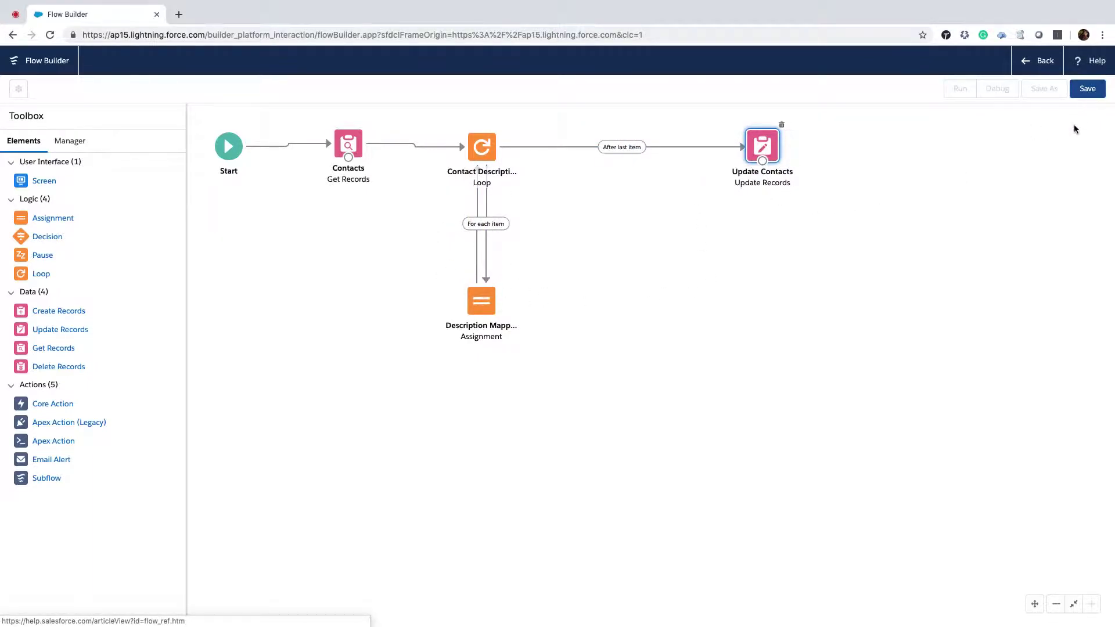
# Save the flow with the label Update Contact Description and choose its flow type.
pyautogui.click(1082, 89)
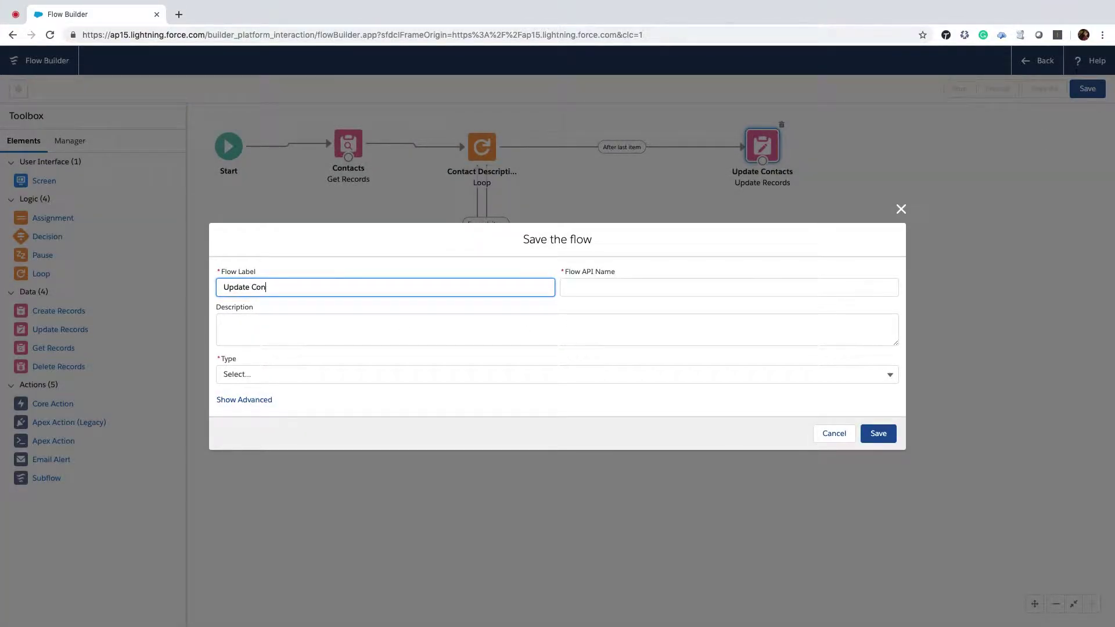
pyautogui.write('Update Contact Description')
pyautogui.press('Tab')
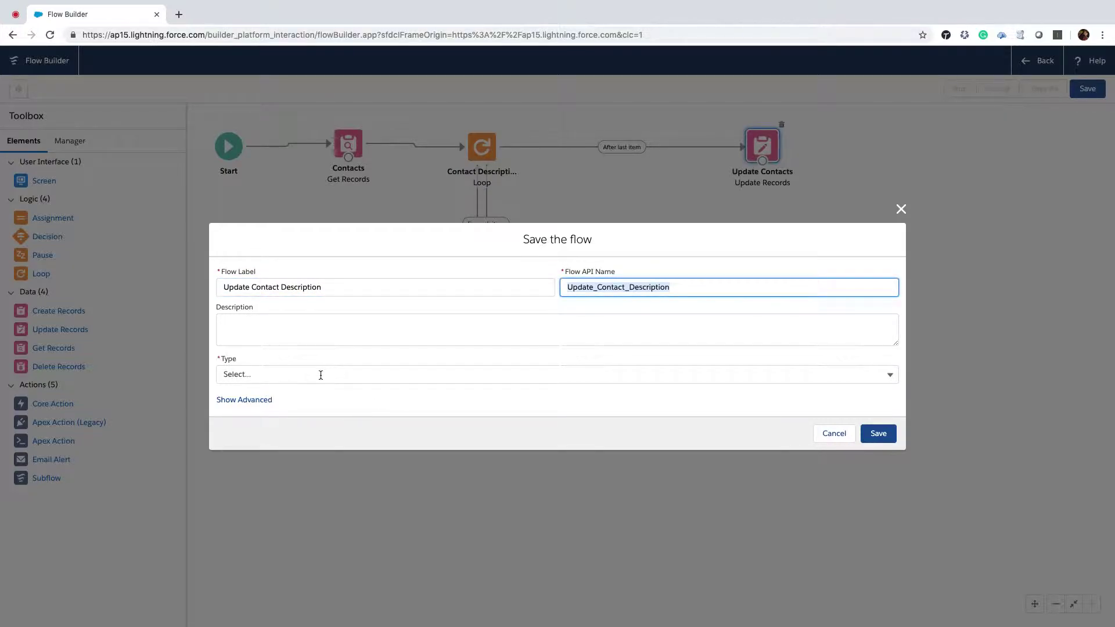
pyautogui.click(321, 375)
pyautogui.click(286, 397)
pyautogui.click(880, 435)
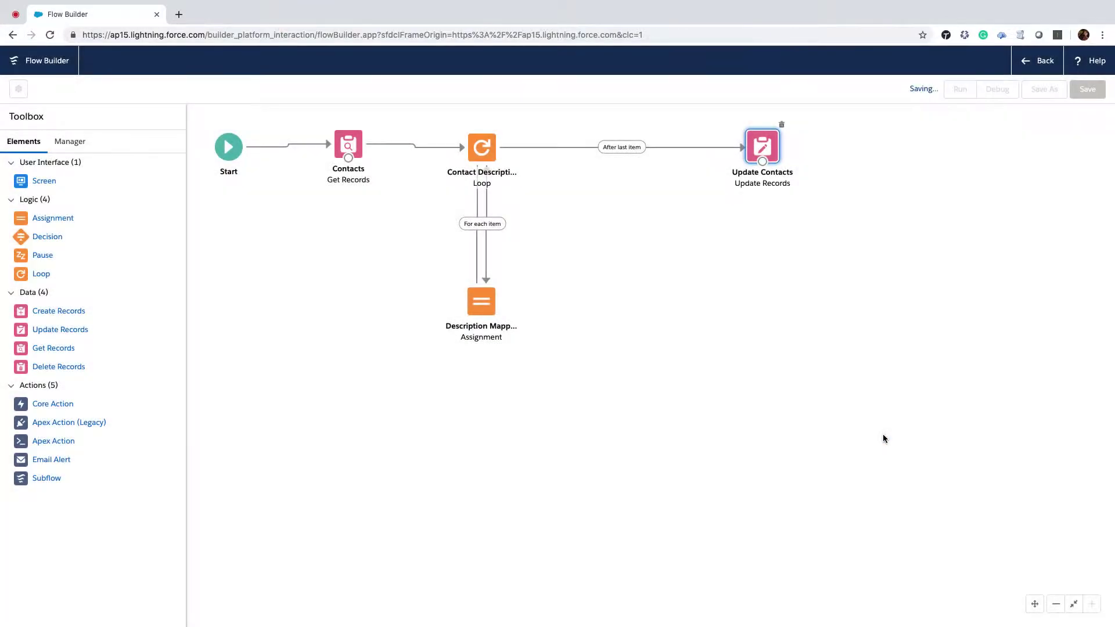
# Leave the flow canvas, open the Update Contact Description flow's details from the flows list, and activate version 1.
pyautogui.click(1044, 65)
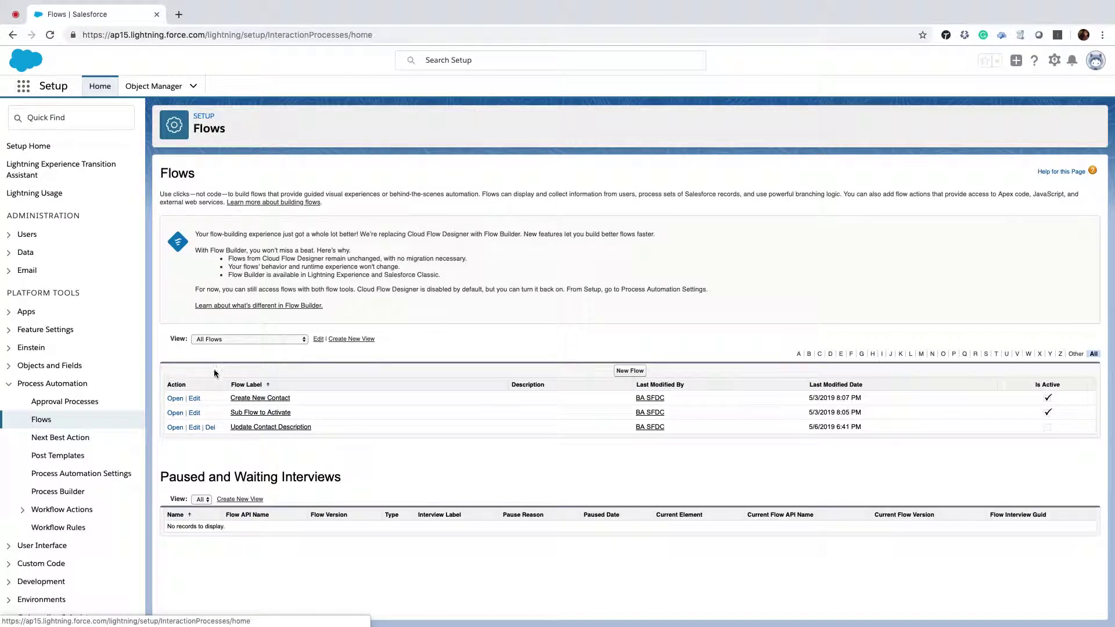
pyautogui.click(265, 428)
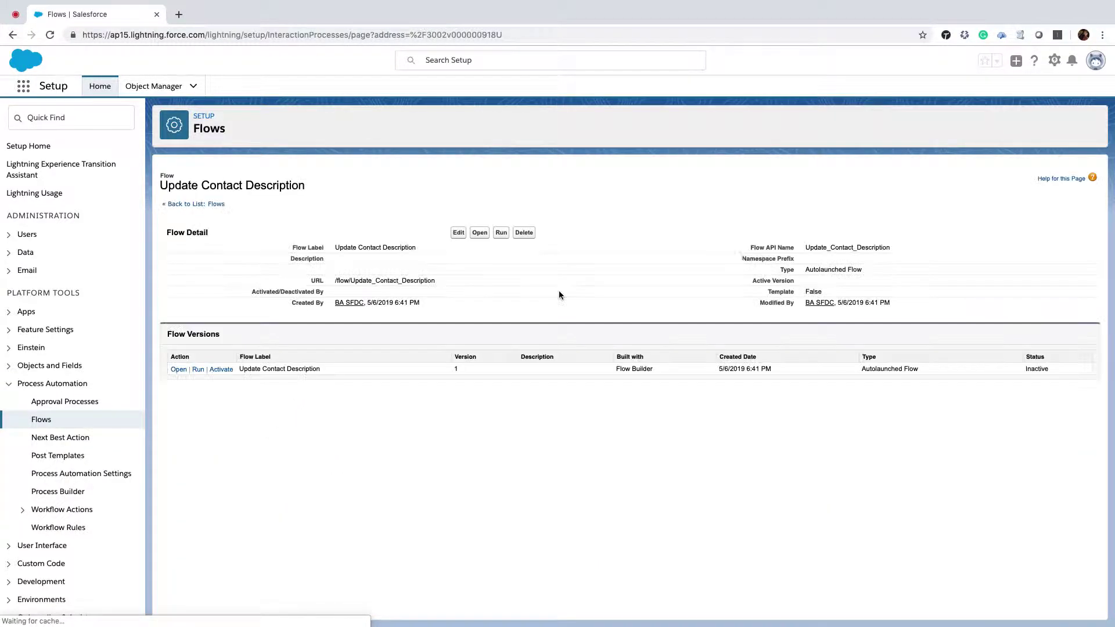
pyautogui.click(220, 370)
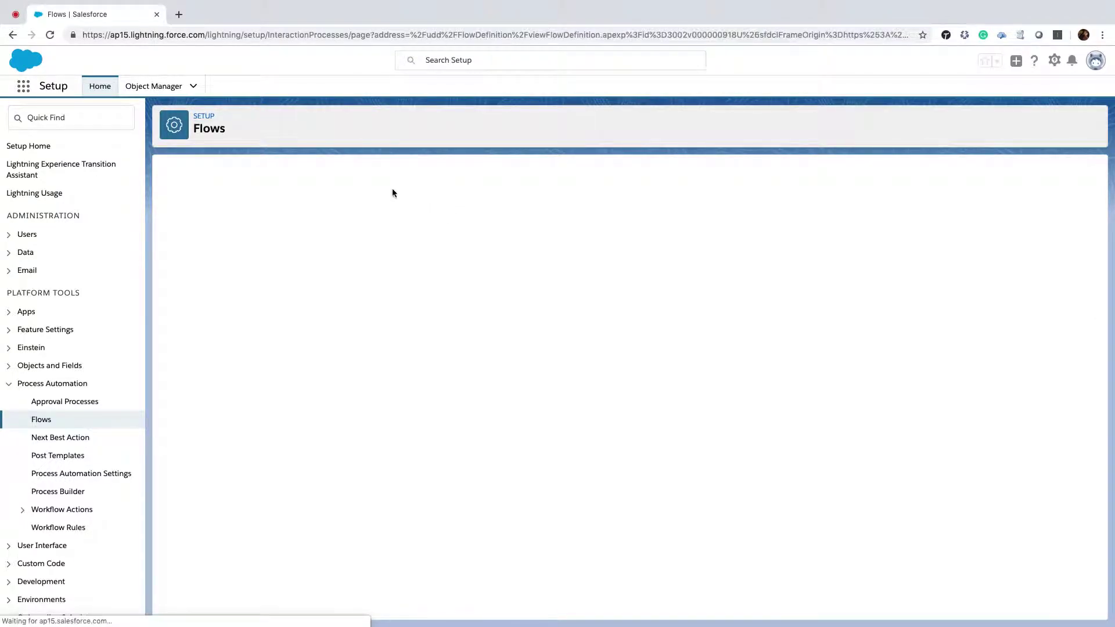
# Search Setup for "process" and open Process Builder.
pyautogui.click(70, 113)
pyautogui.write('process')
pyautogui.scroll(-5, 70, 238)
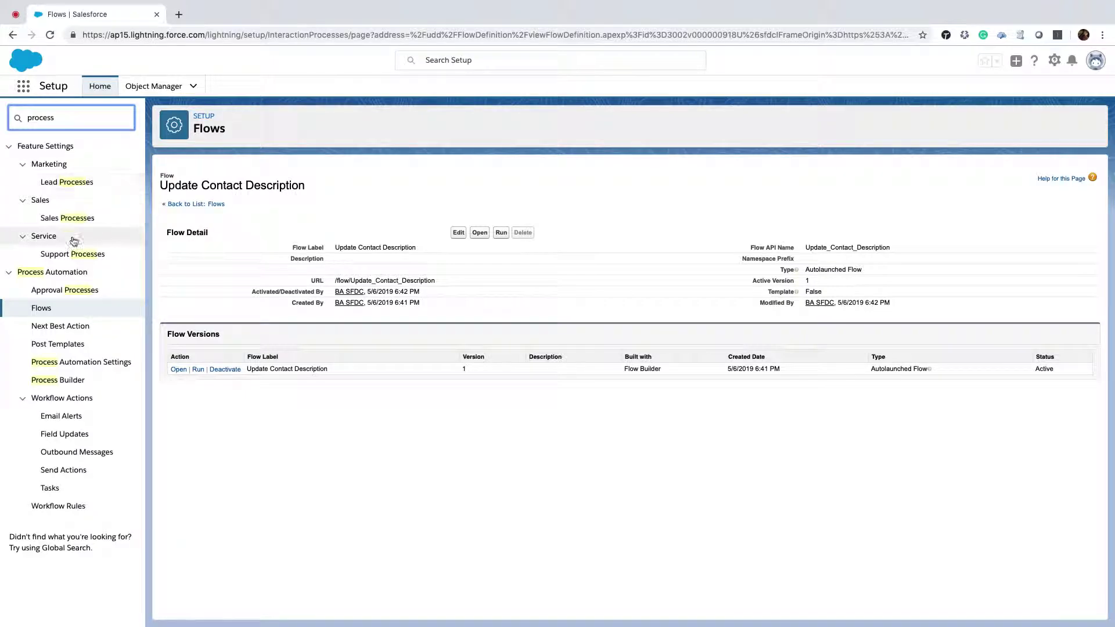
pyautogui.click(66, 381)
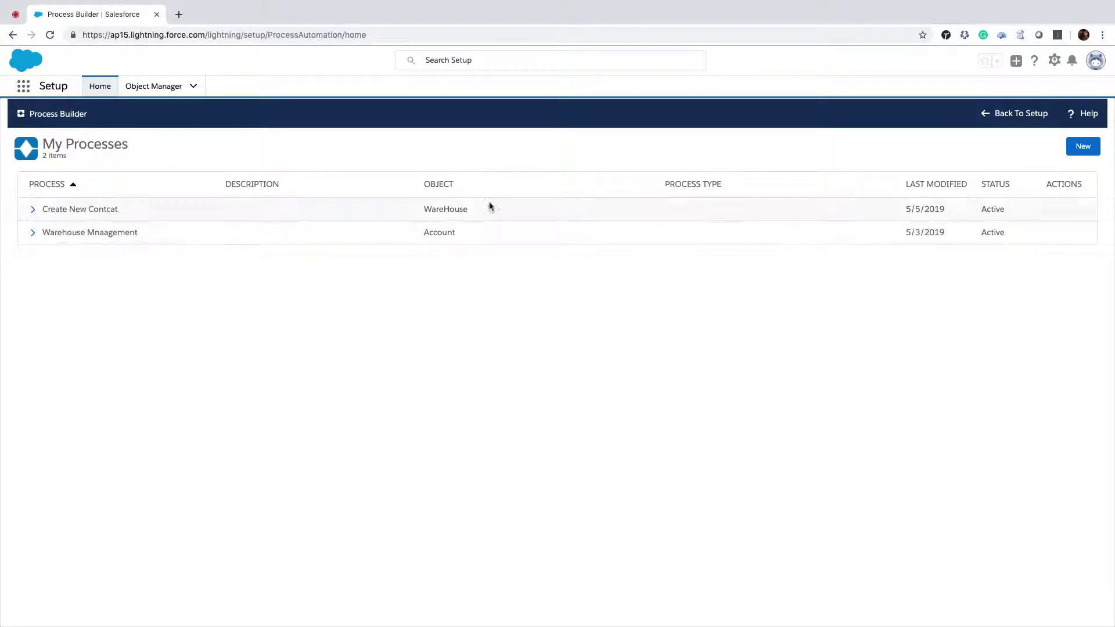
# Create a process named Account Description Update that starts when a record changes.
pyautogui.click(1092, 147)
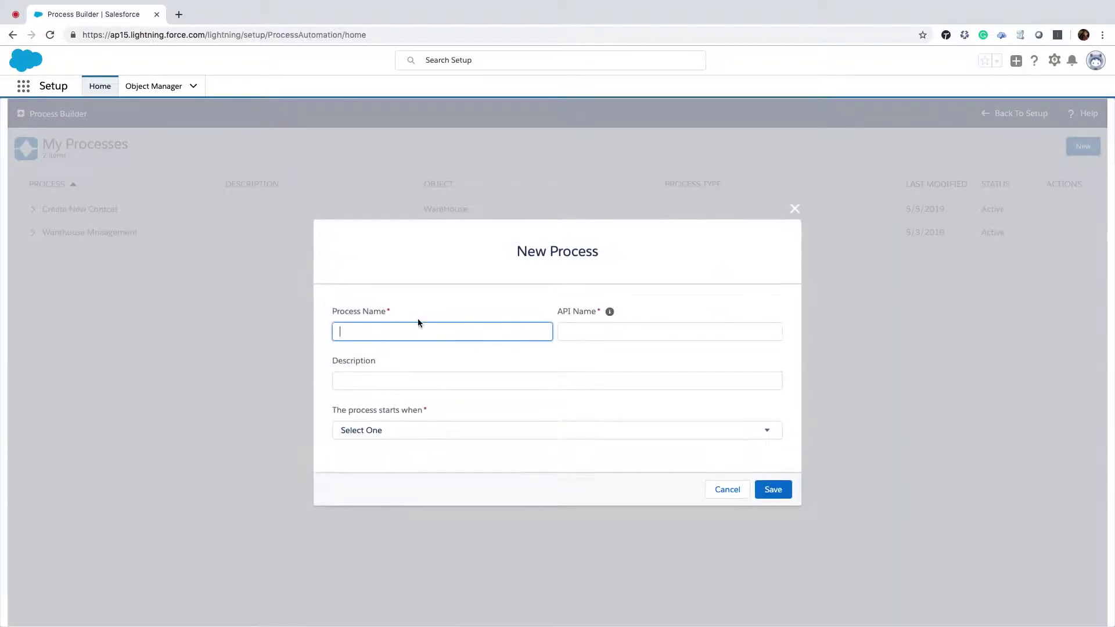
pyautogui.click(465, 338)
pyautogui.write('A')
pyautogui.click(356, 433)
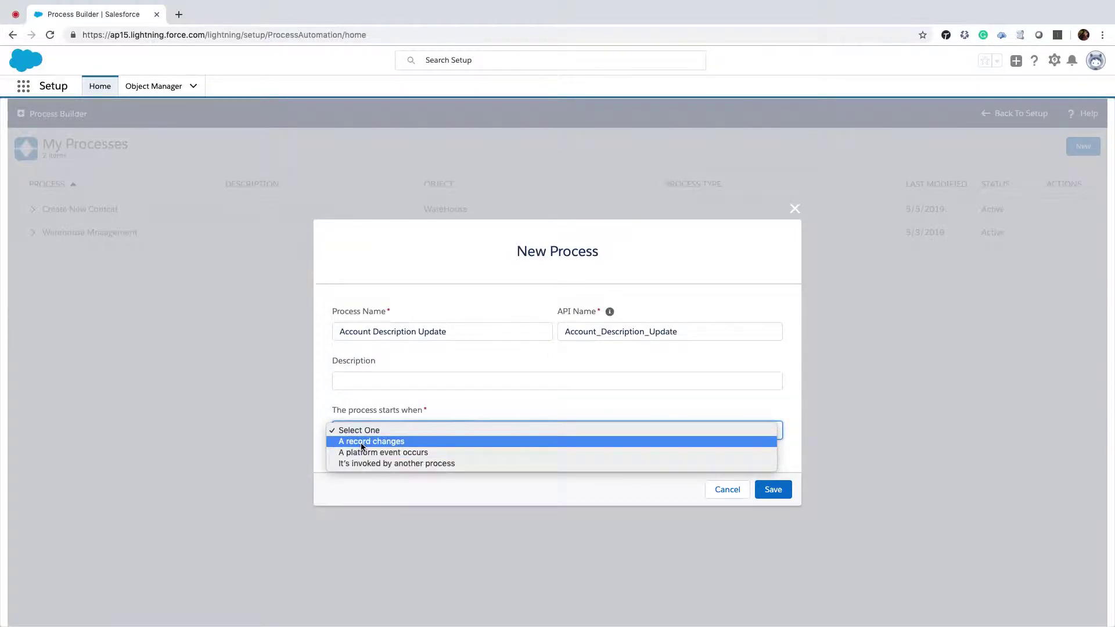
pyautogui.click(361, 446)
pyautogui.click(772, 490)
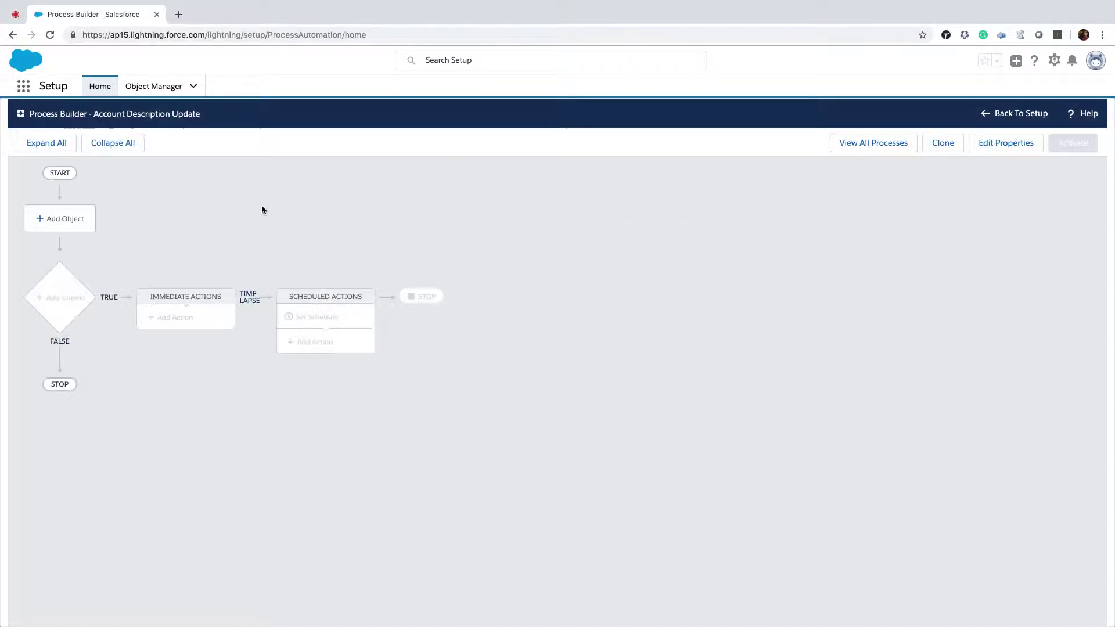
# Set the process object to Account, starting when a record is created or edited, and save it.
pyautogui.click(92, 219)
pyautogui.click(784, 226)
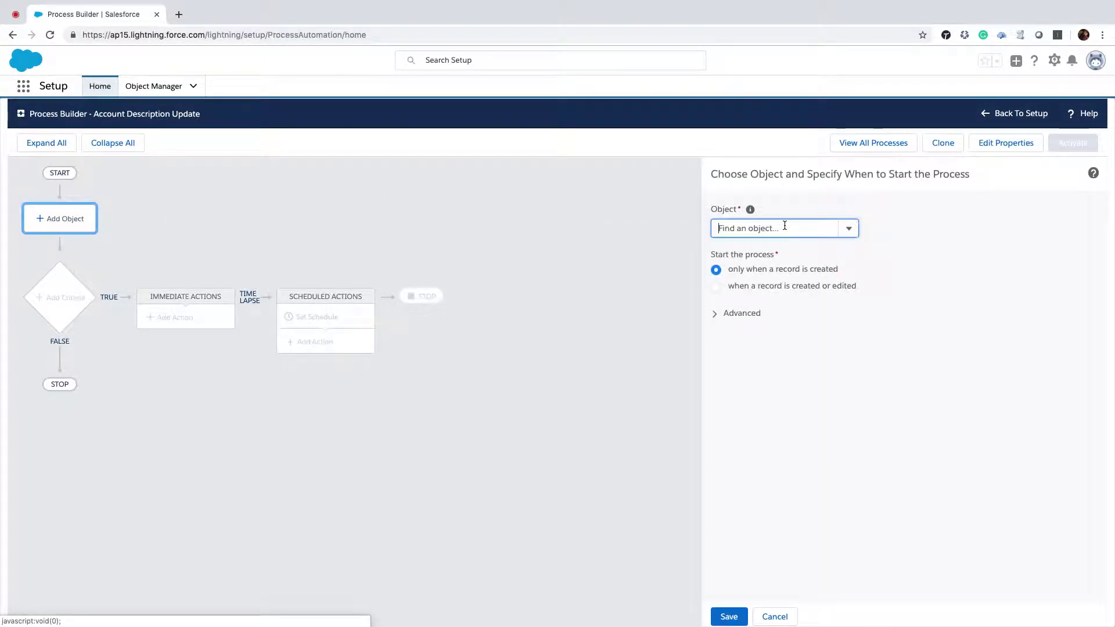
pyautogui.write('Account')
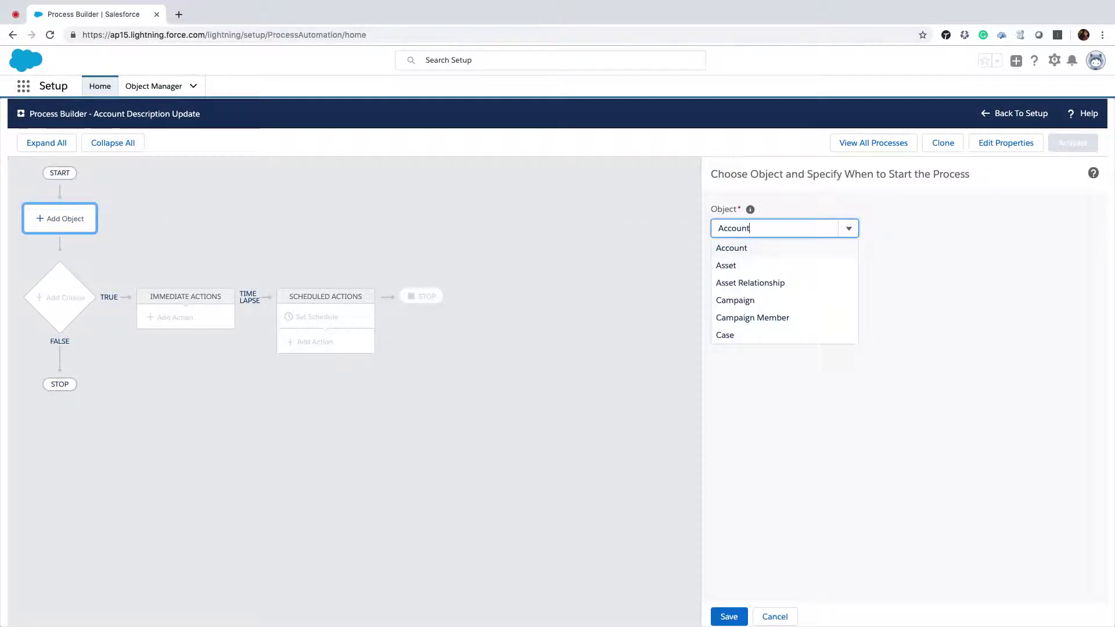
pyautogui.click(755, 249)
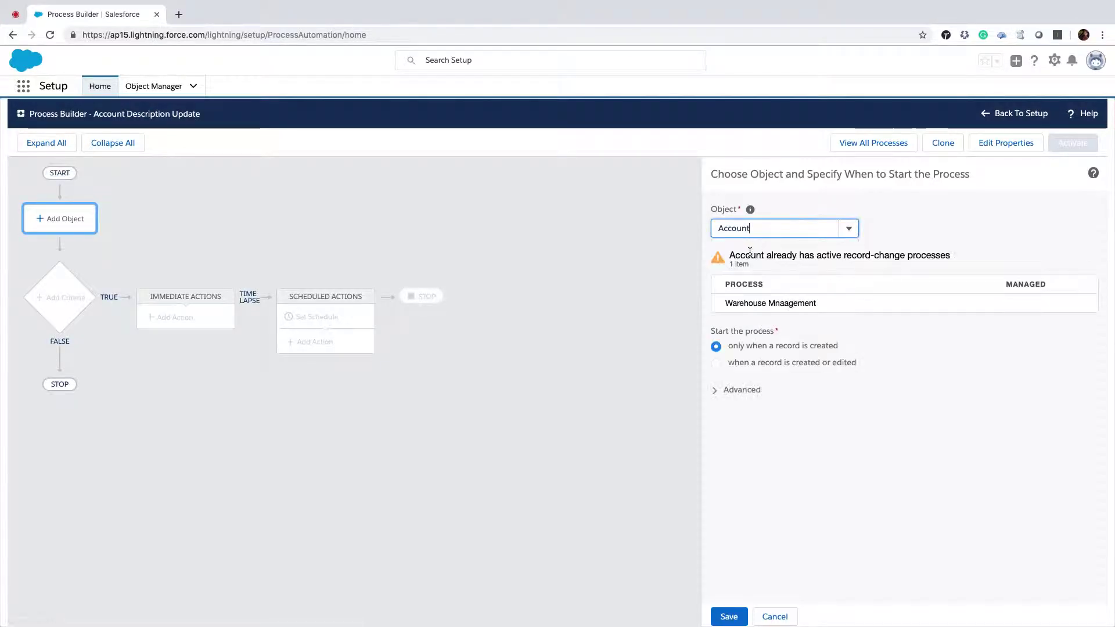
pyautogui.click(717, 363)
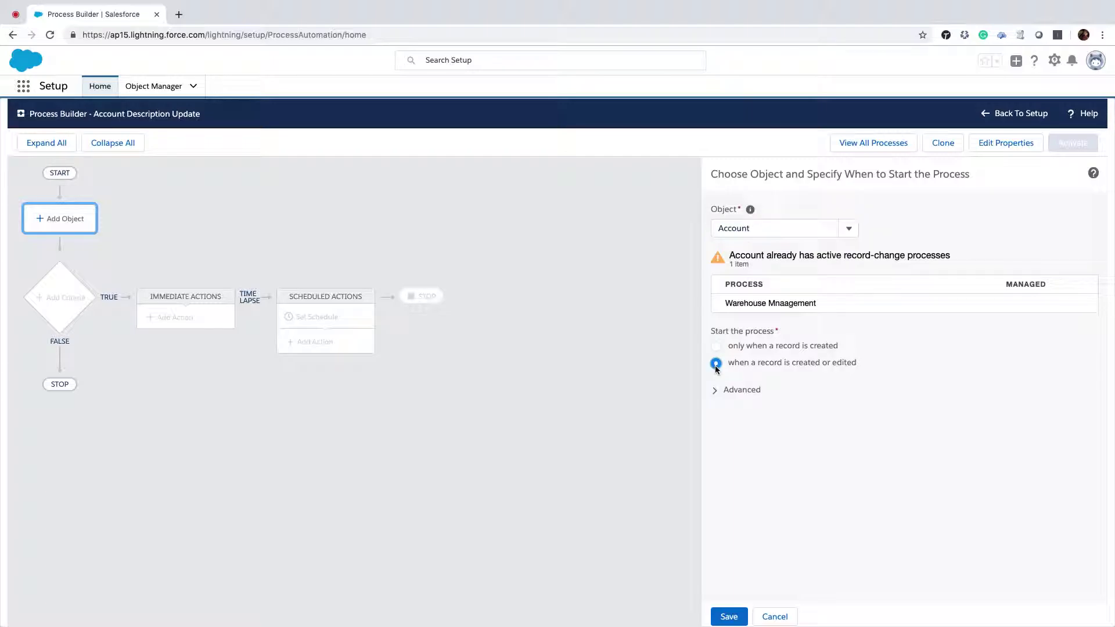
pyautogui.click(730, 617)
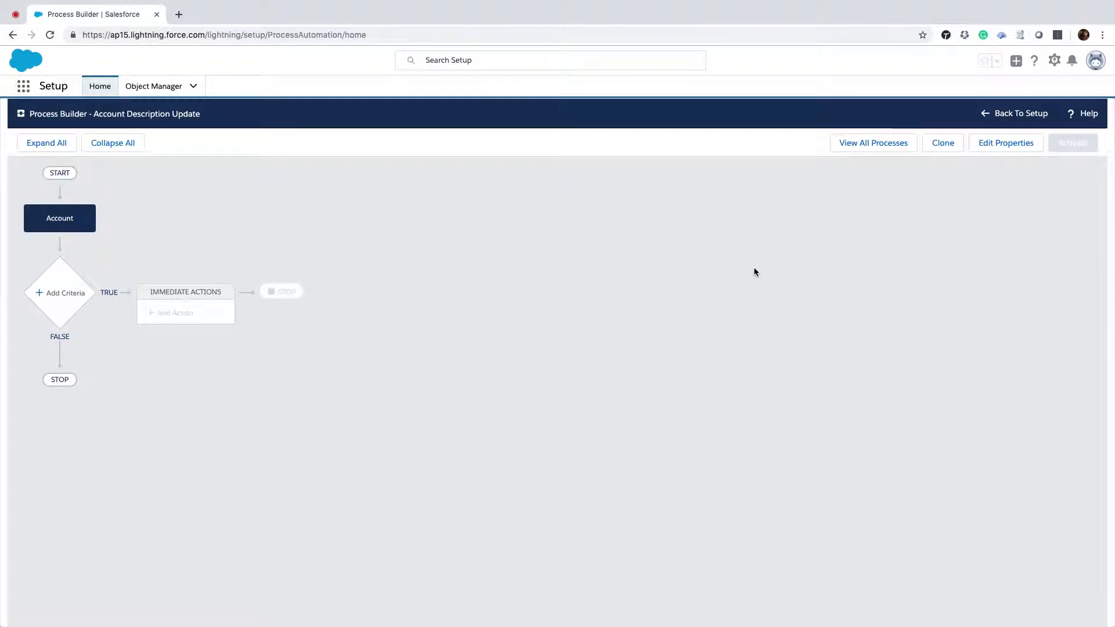
# Add a criteria node to the process with the name Description changed.
pyautogui.click(51, 296)
pyautogui.click(661, 230)
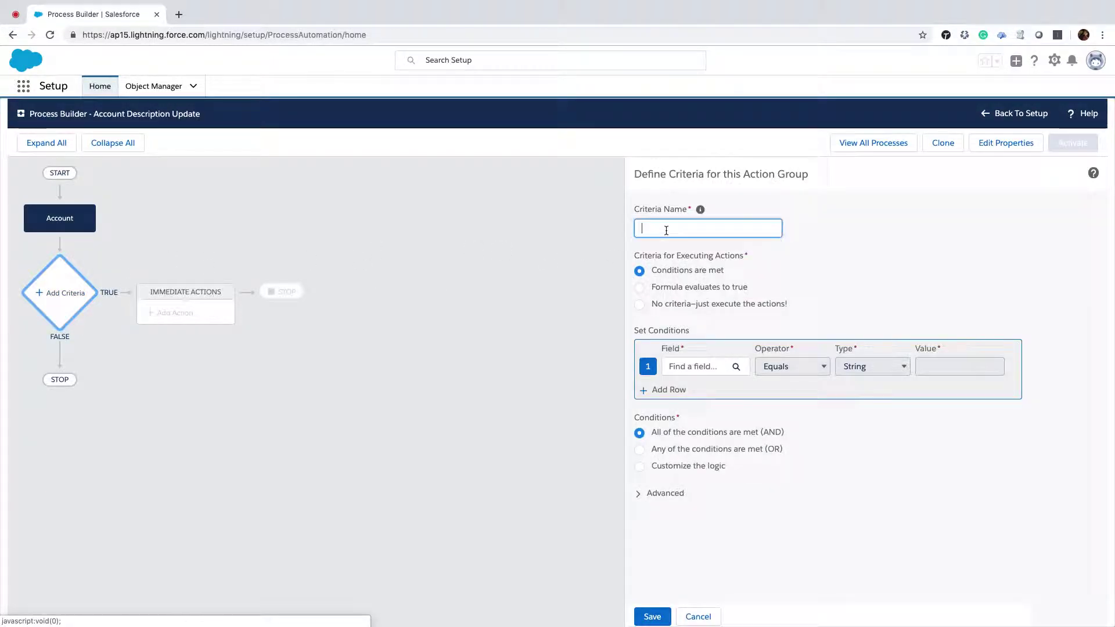
pyautogui.write('Description changed')
pyautogui.press('Tab')
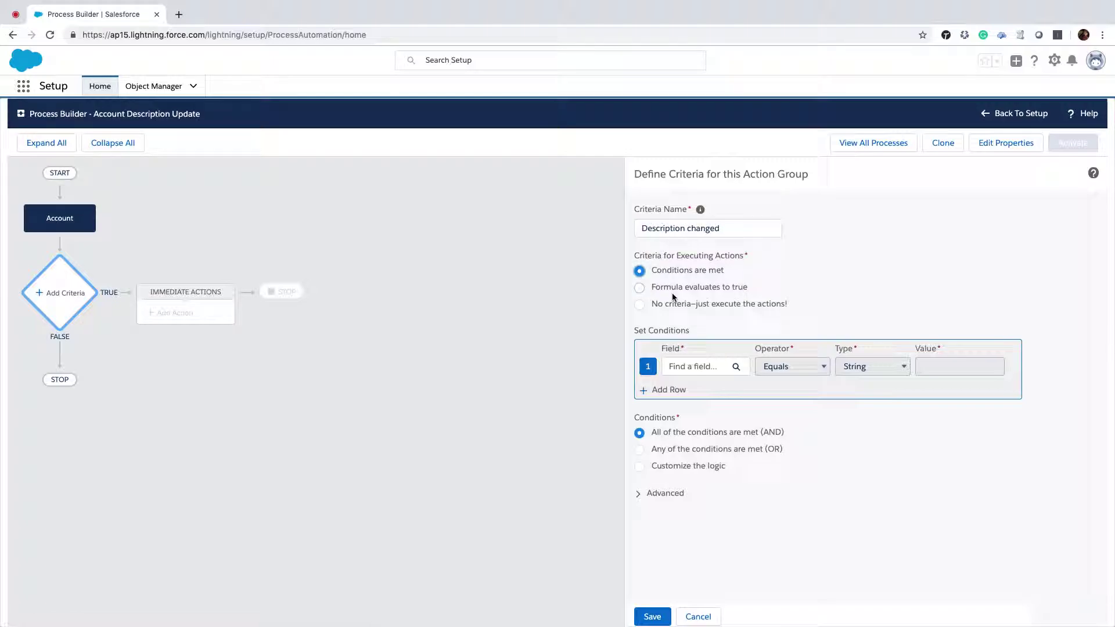
# Set the criteria condition to the Account Description field with the operator Is changed, choose its value, and save the criteria.
pyautogui.click(707, 366)
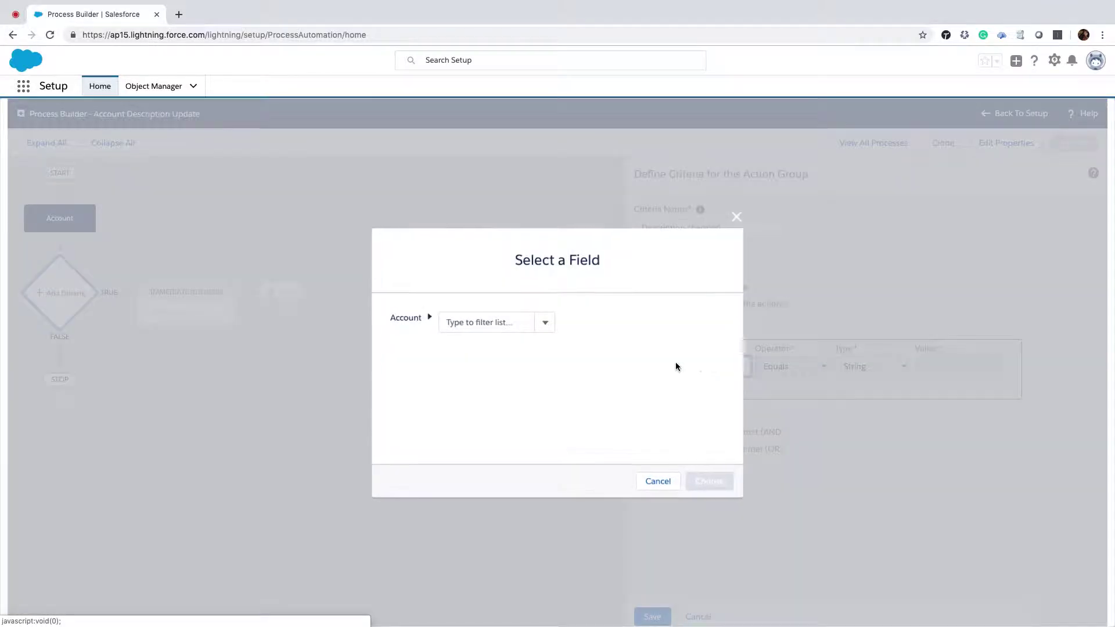
pyautogui.write('Descr')
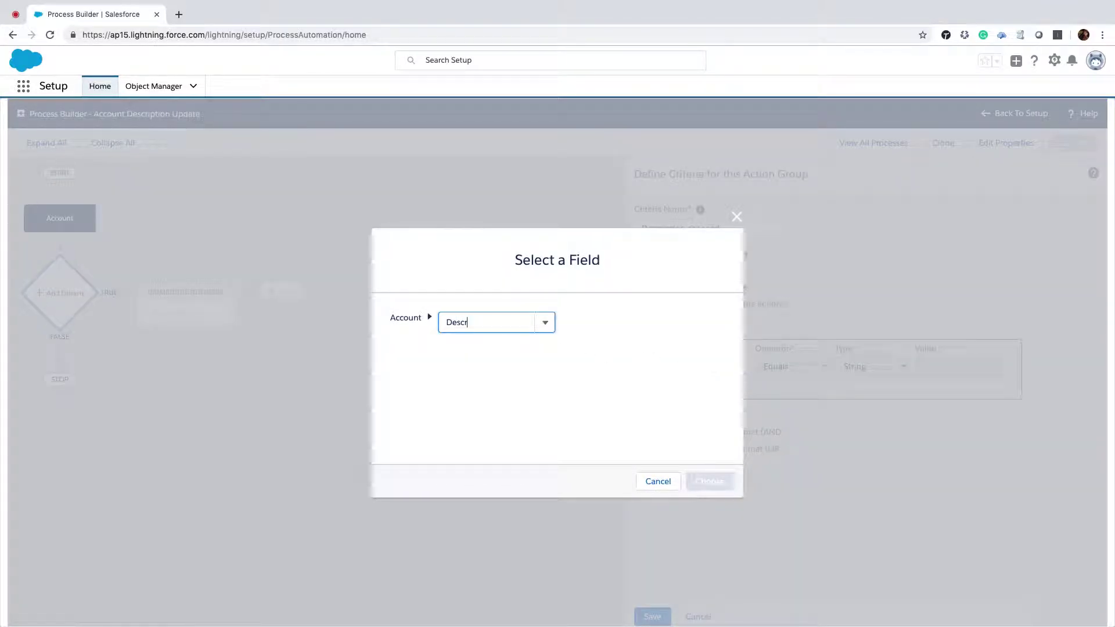
pyautogui.click(466, 343)
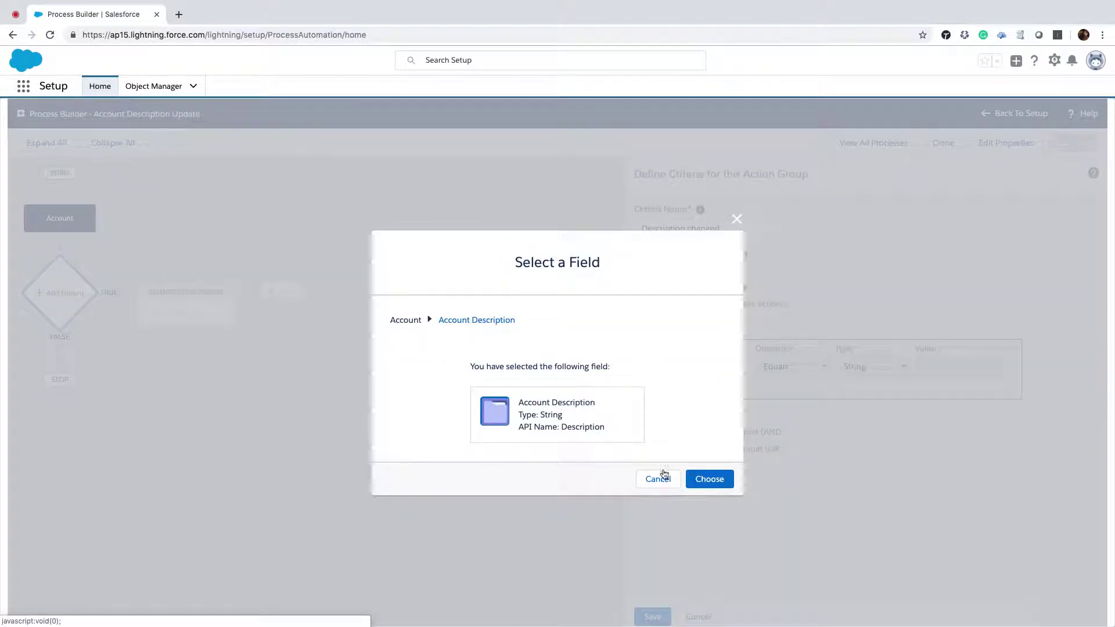
pyautogui.click(710, 479)
pyautogui.click(804, 367)
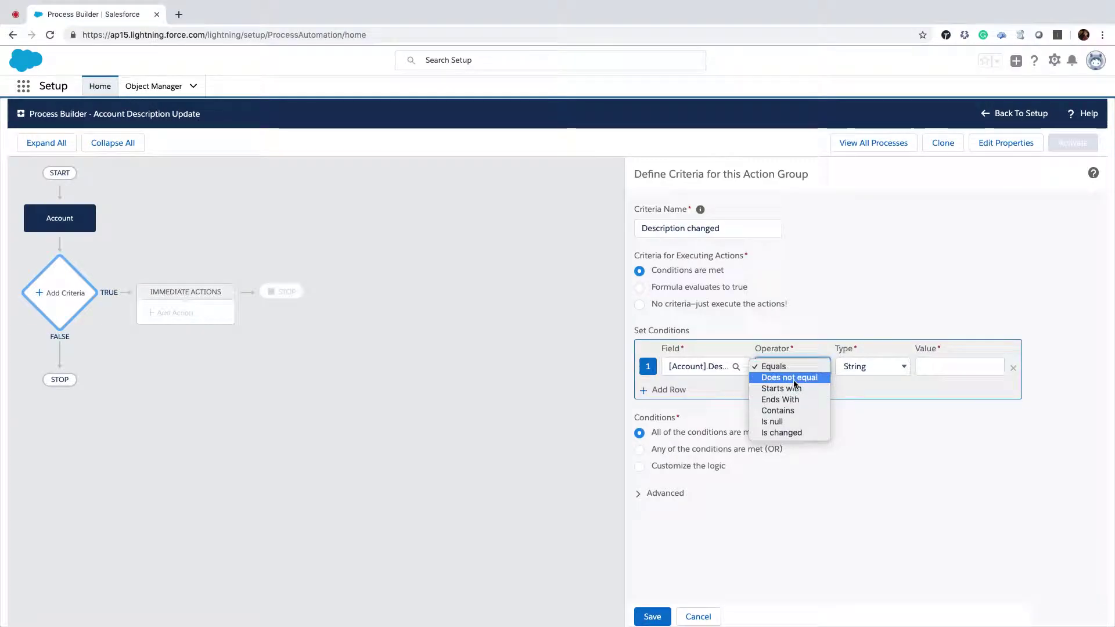
pyautogui.click(781, 433)
pyautogui.click(952, 366)
pyautogui.click(949, 356)
pyautogui.click(659, 618)
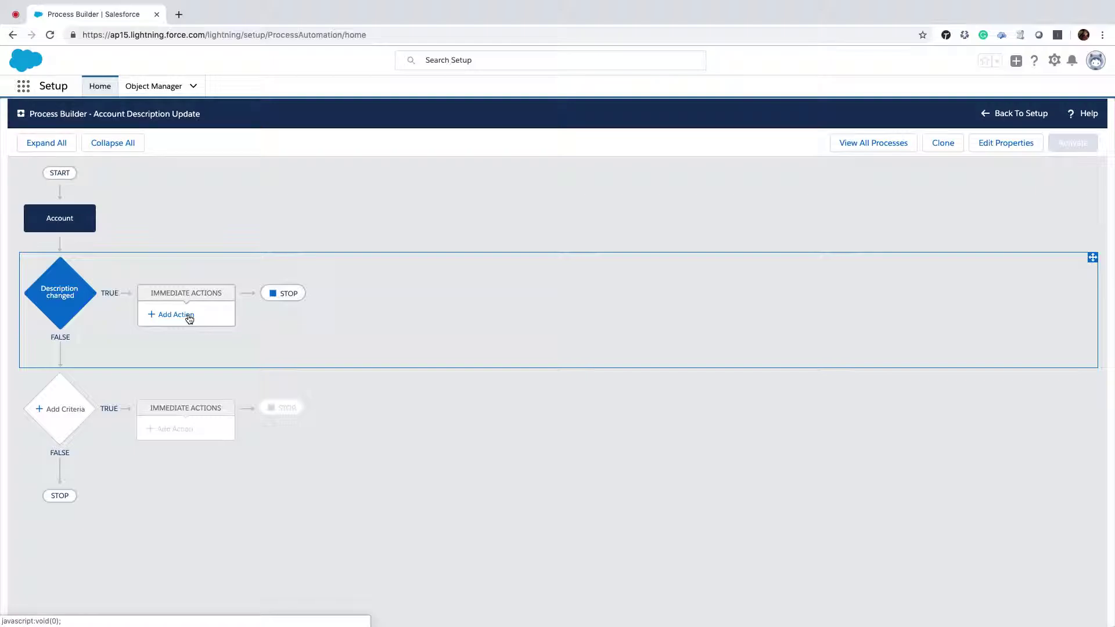
# Add an immediate action of type Flows named Update descriptions that launches the Update Contact Description flow.
pyautogui.click(189, 316)
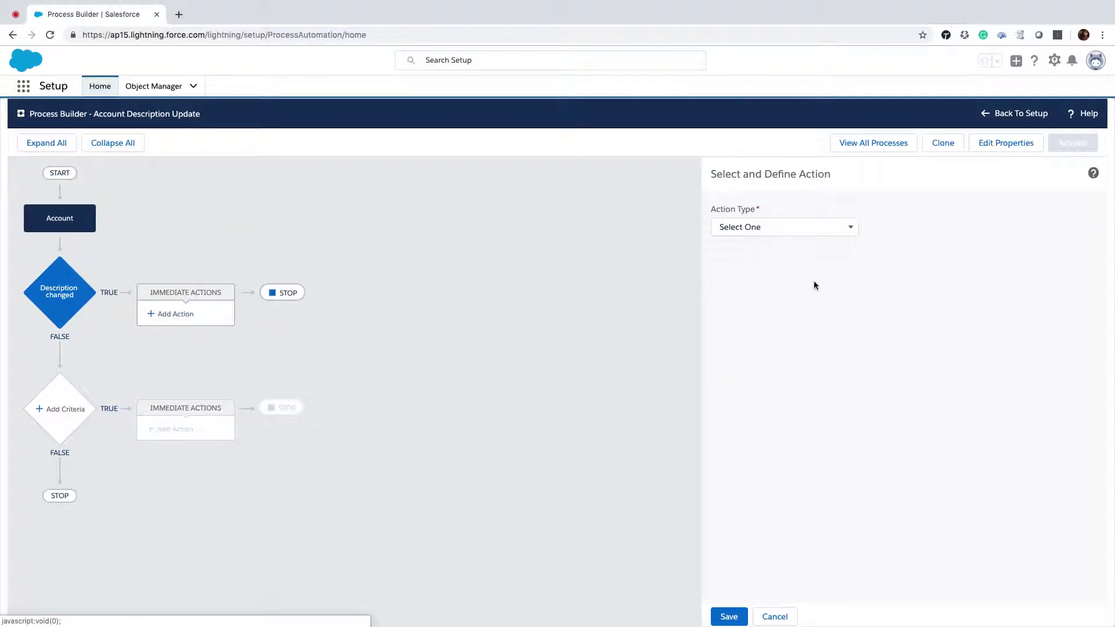
pyautogui.click(821, 227)
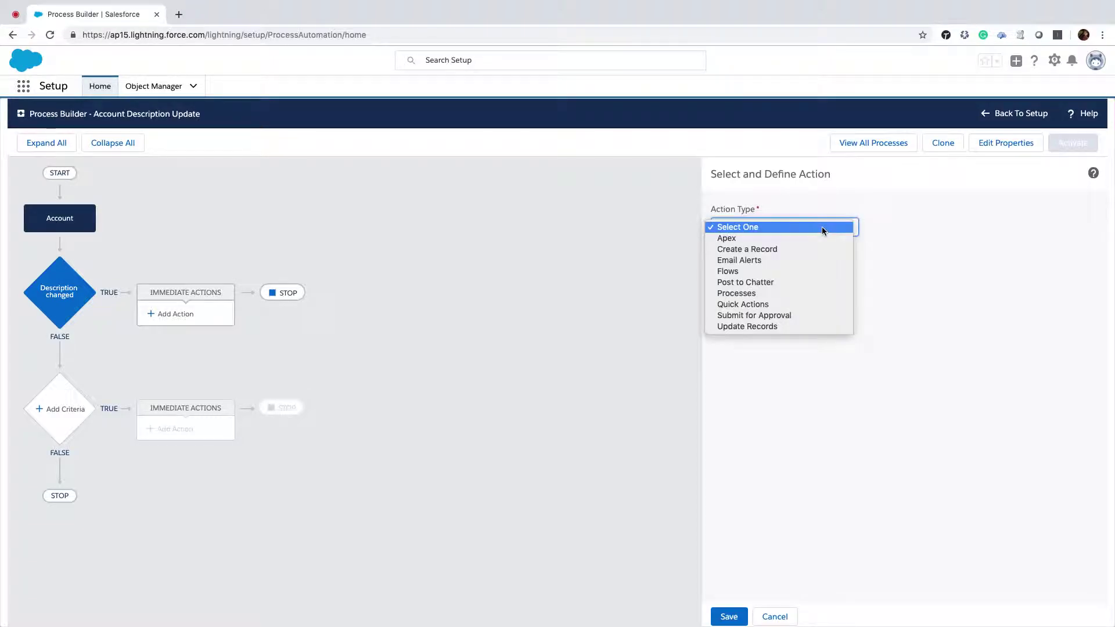
pyautogui.click(758, 272)
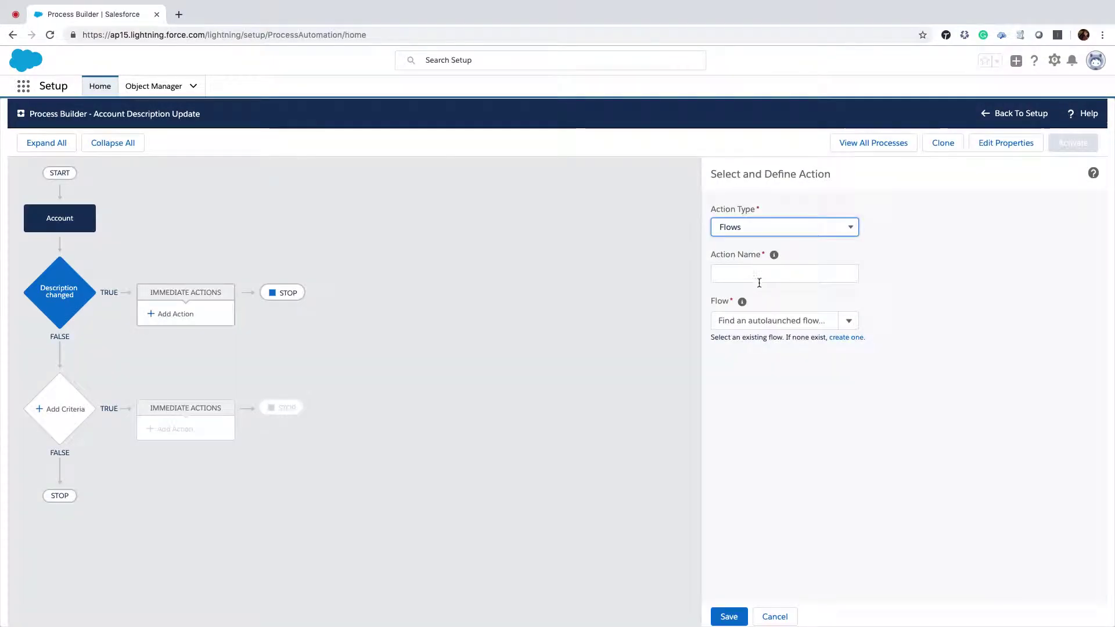
pyautogui.click(759, 275)
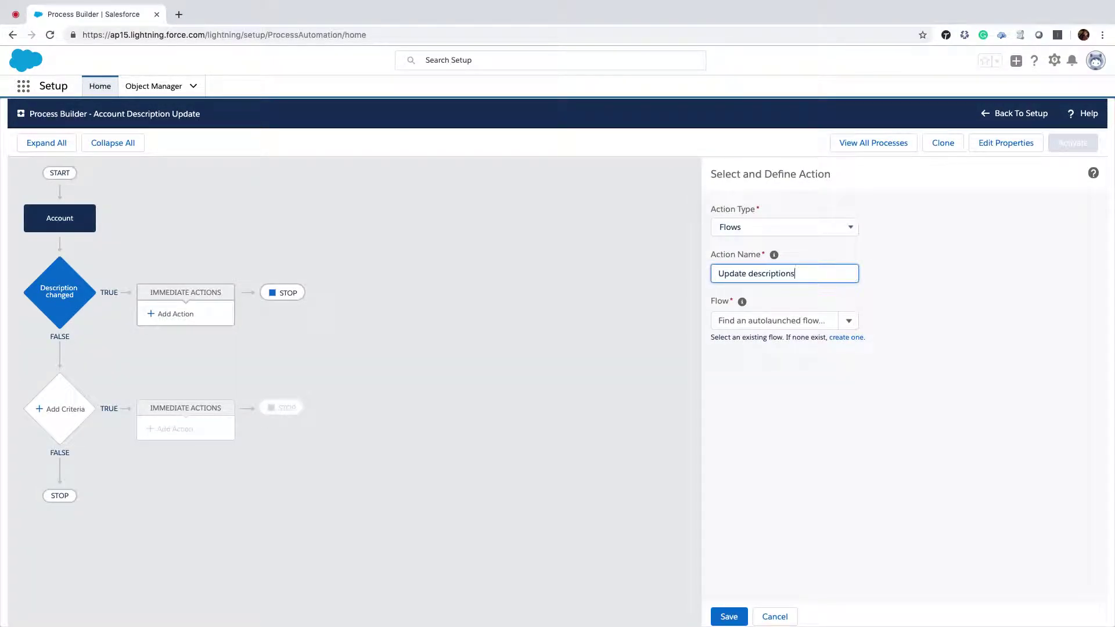
pyautogui.press('Tab')
pyautogui.press('Tab')
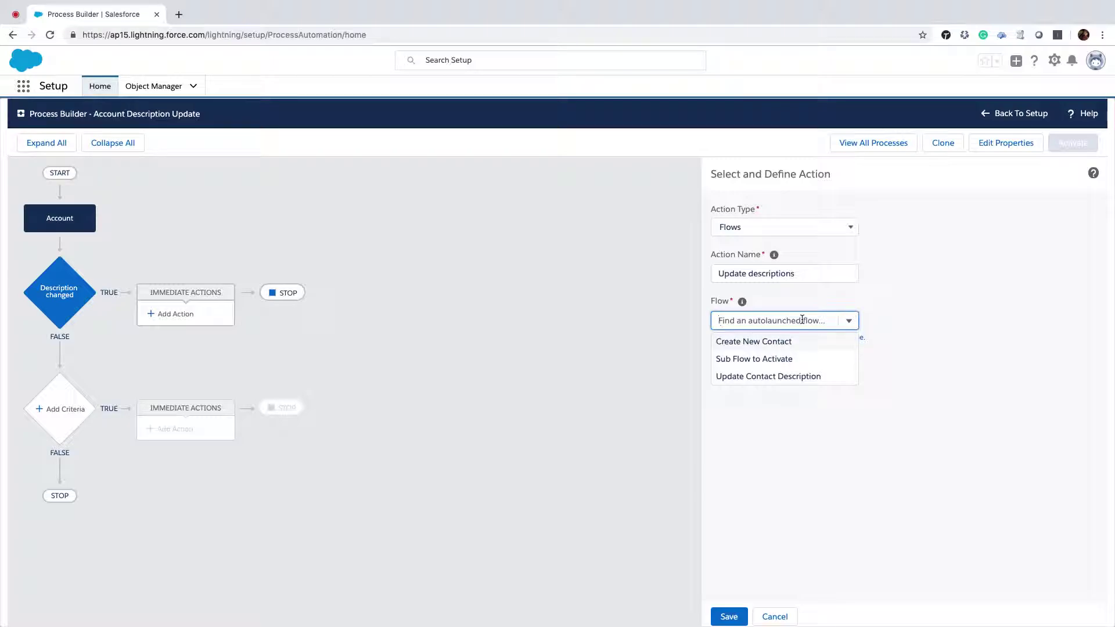
pyautogui.click(774, 377)
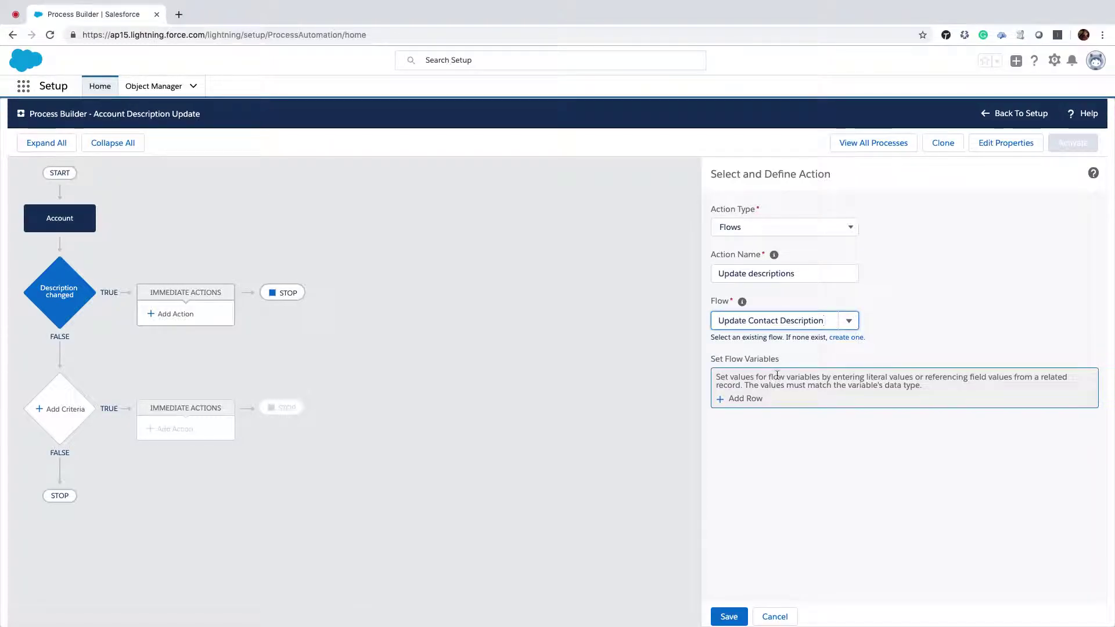
# Set the flow variable Account_input to a field reference of the [Account] record and save the action.
pyautogui.click(745, 400)
pyautogui.click(747, 396)
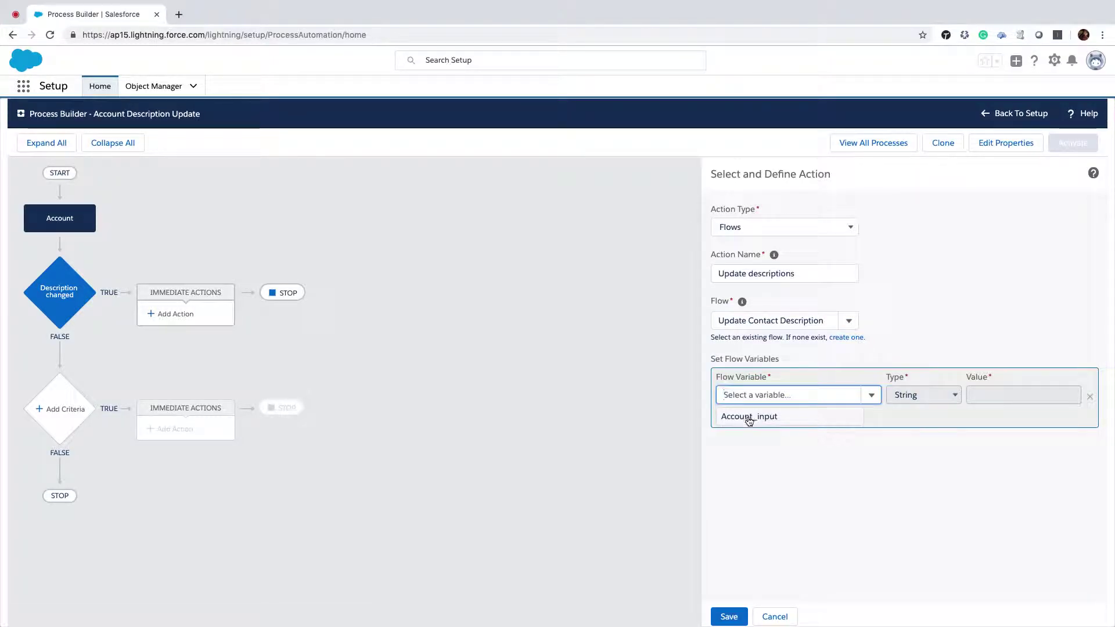
pyautogui.click(748, 416)
pyautogui.click(998, 396)
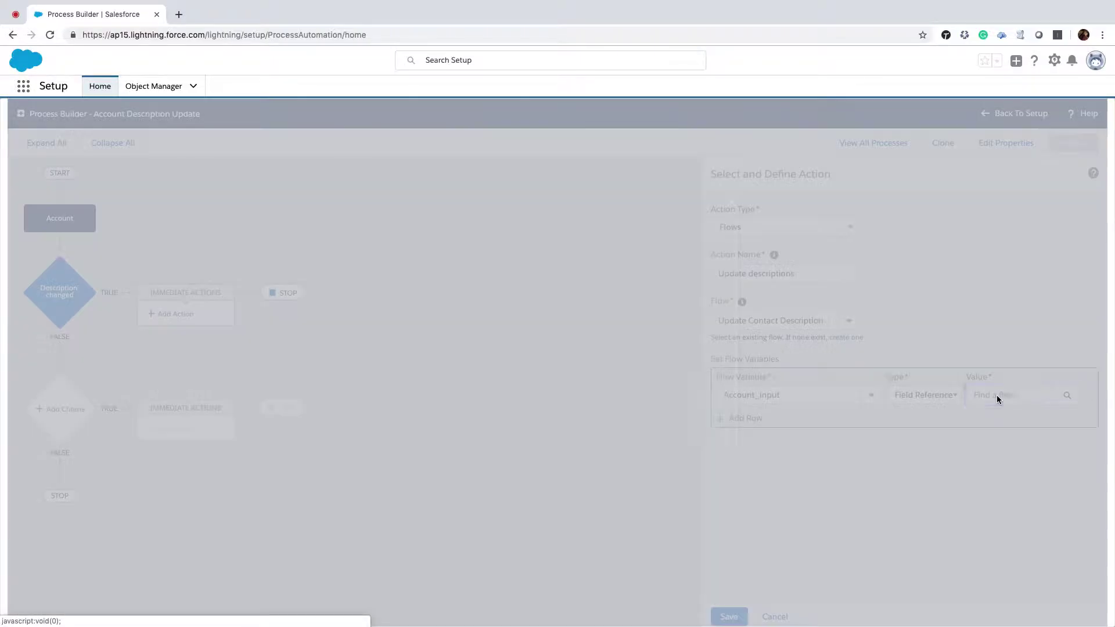
pyautogui.click(397, 301)
pyautogui.click(709, 499)
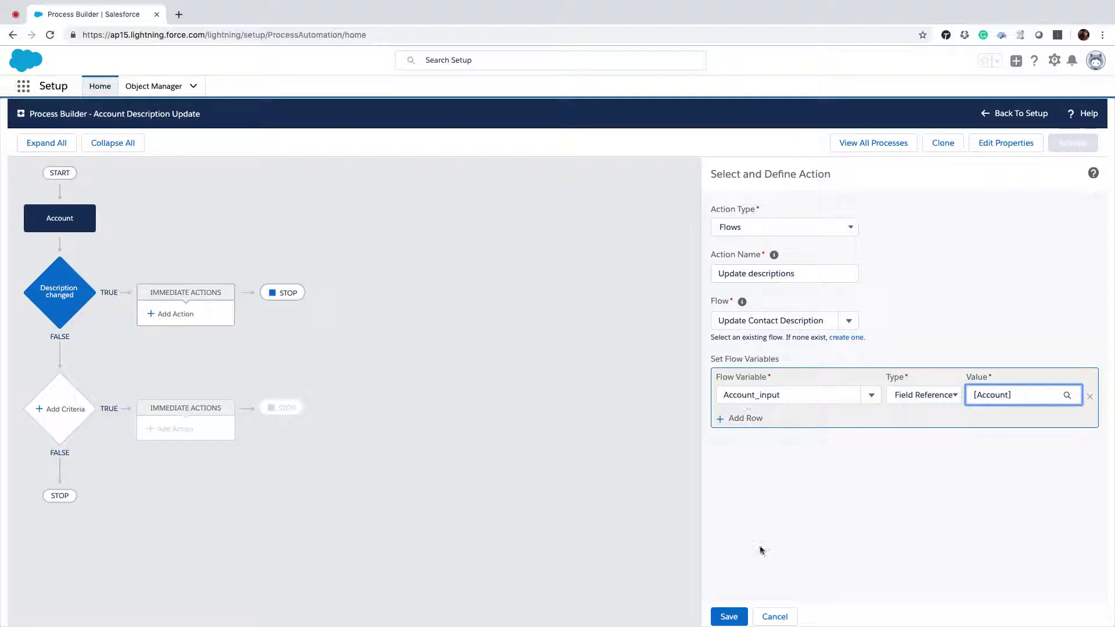
pyautogui.click(728, 616)
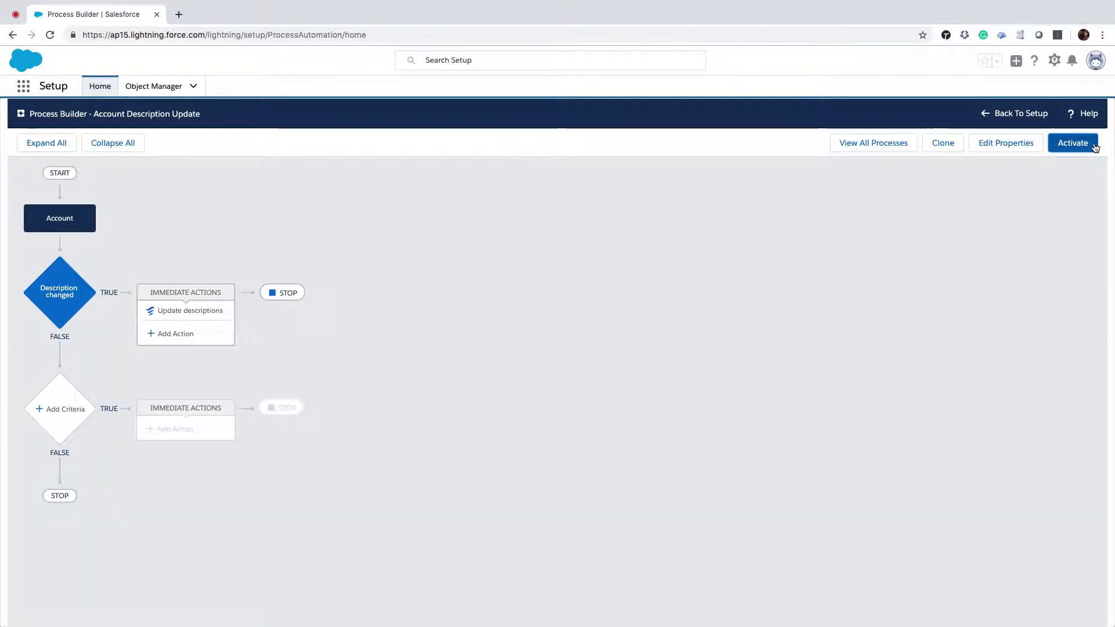
# Activate the Account Description Update process and confirm the version activation.
pyautogui.click(1091, 144)
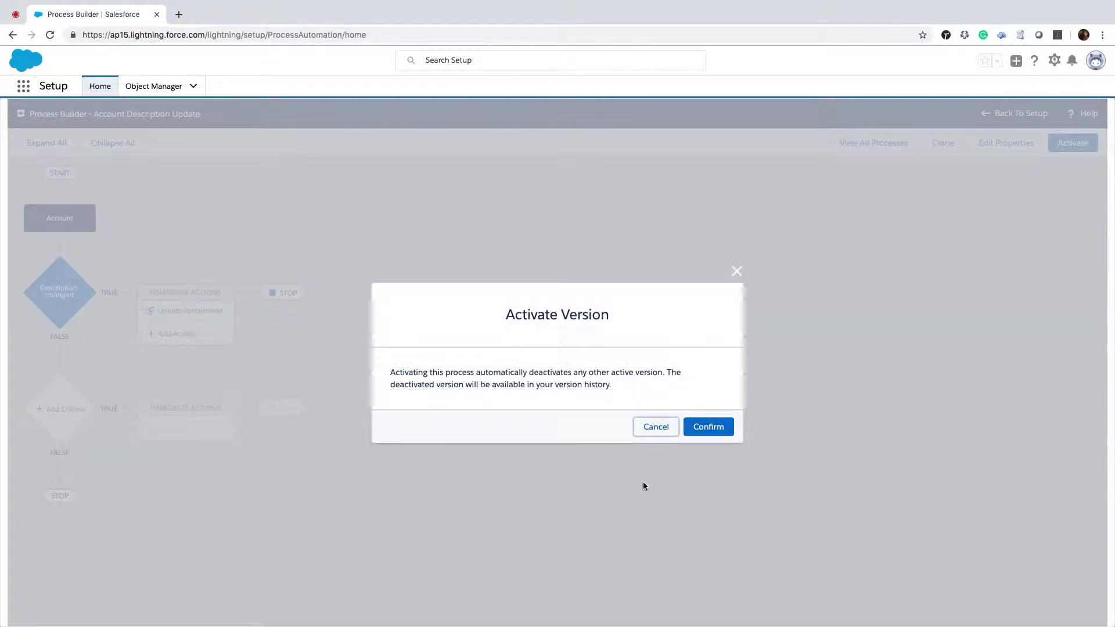
pyautogui.click(709, 427)
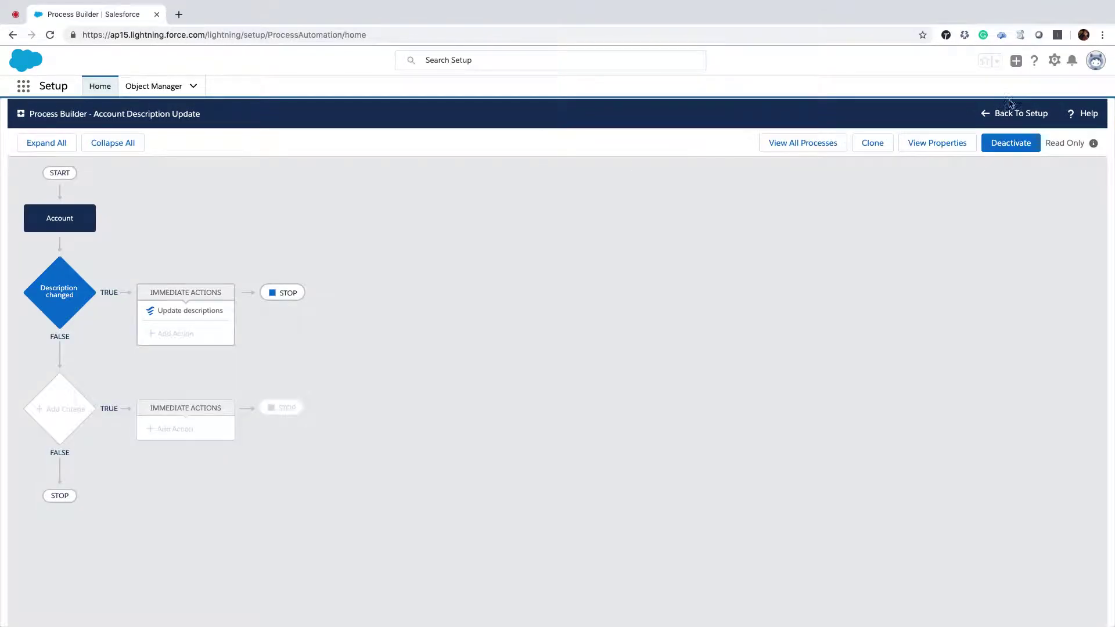
# Return to Setup and switch to the BA57 LTNG app.
pyautogui.click(1021, 114)
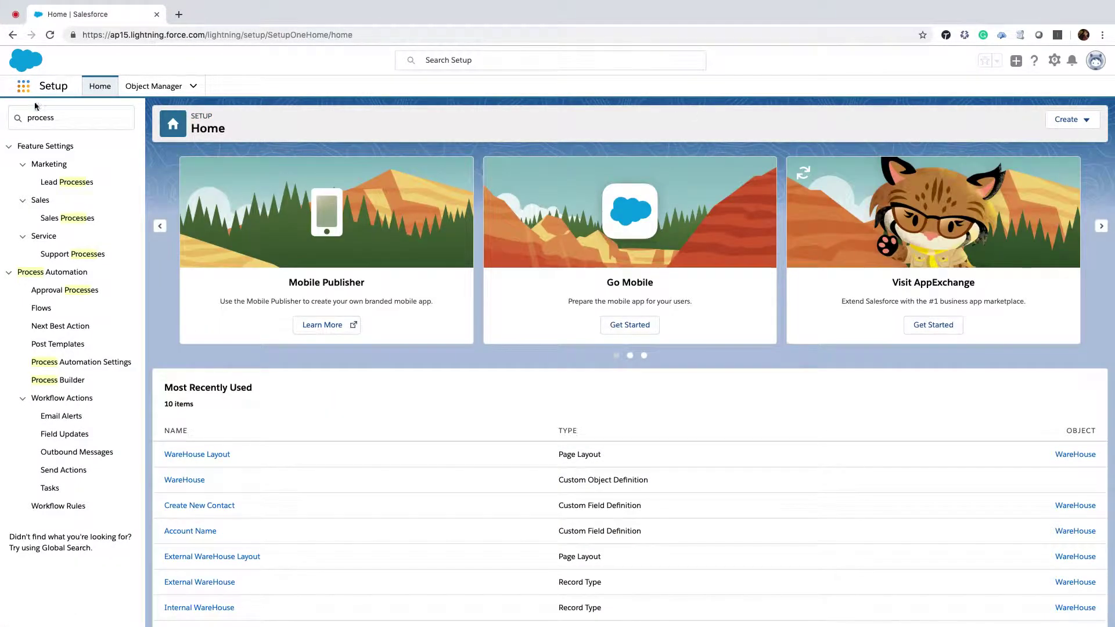
pyautogui.click(23, 86)
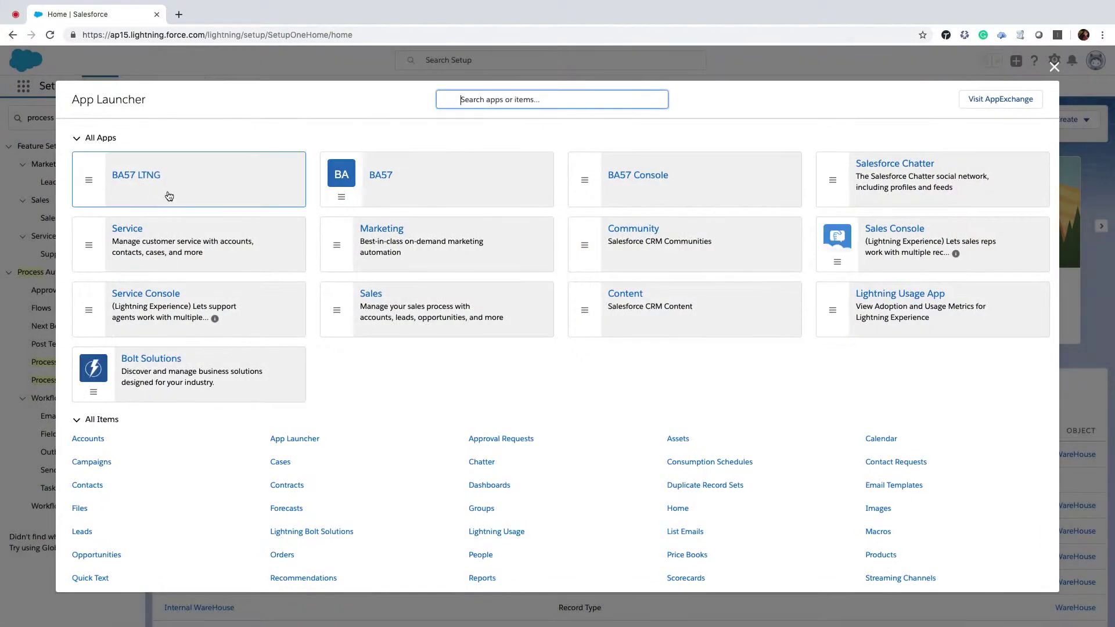
pyautogui.click(130, 175)
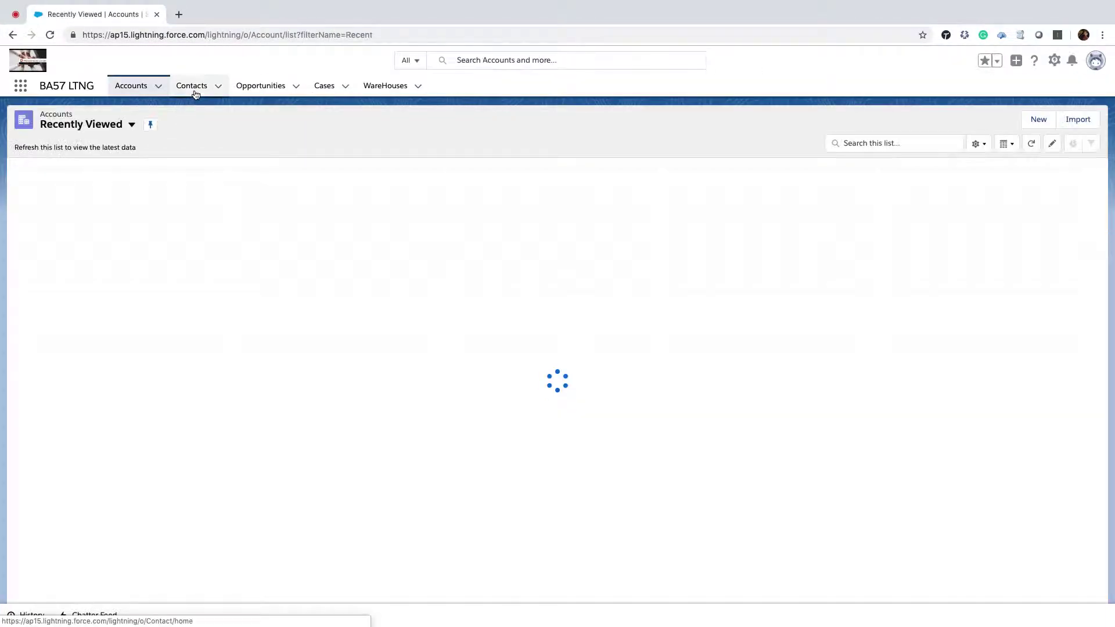
# Open the Unix contact from the contacts list in a separate browser tab and show its details.
pyautogui.click(196, 93)
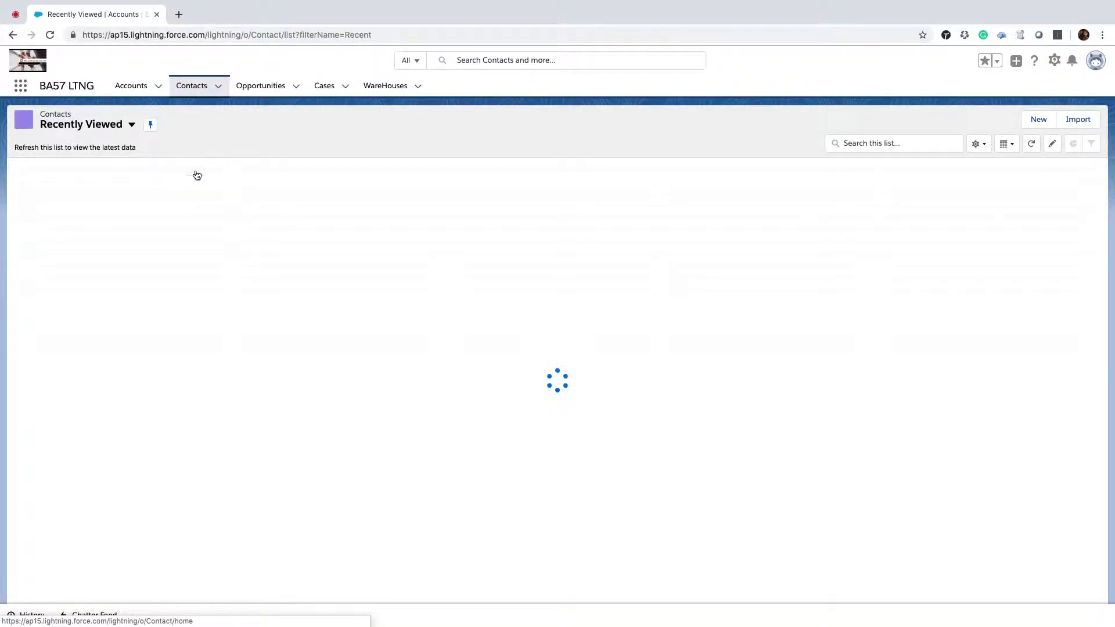
pyautogui.moveTo(75, 190); pyautogui.dragTo(229, 15)
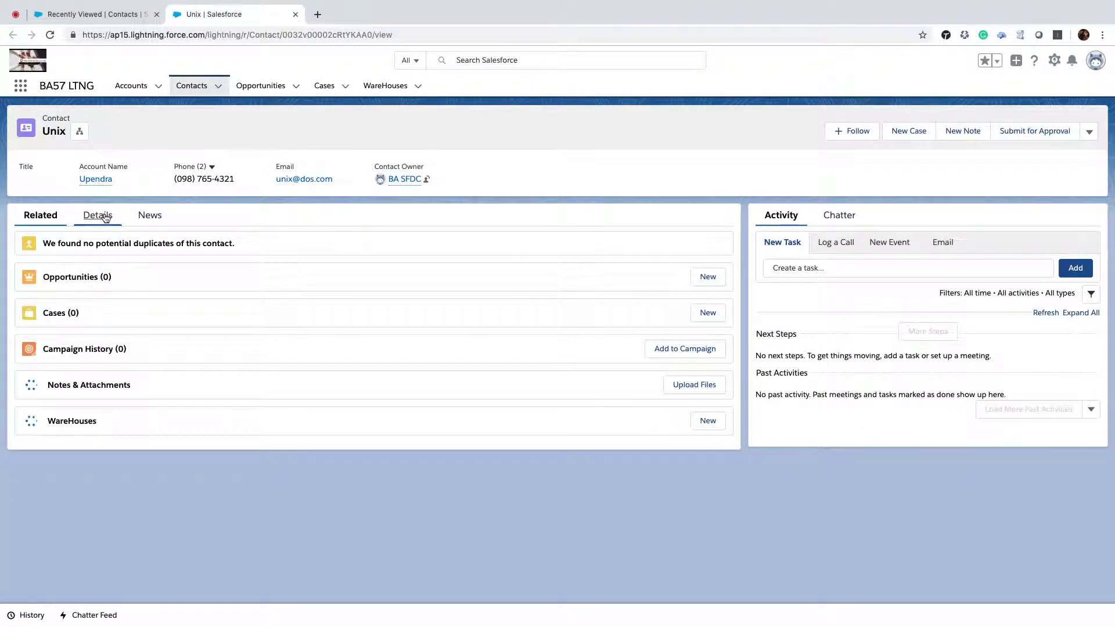
pyautogui.click(105, 217)
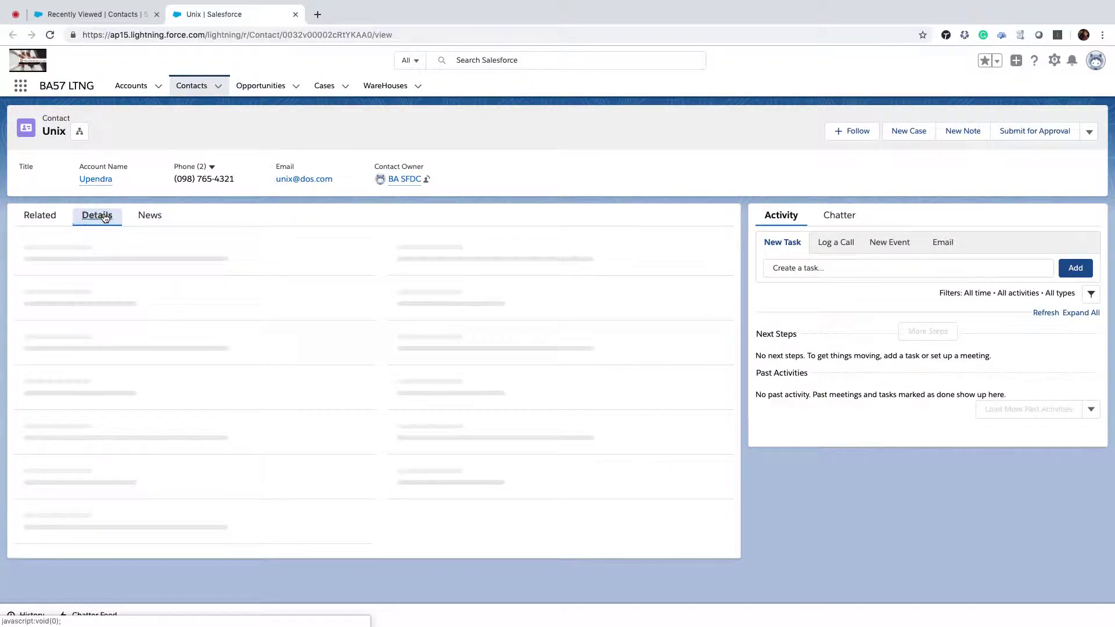
# Open the Unix contact's parent account in another browser tab, set its description to TESTING FLOW and save the record.
pyautogui.keyDown('super'); pyautogui.click(150, 276); pyautogui.keyUp('super')
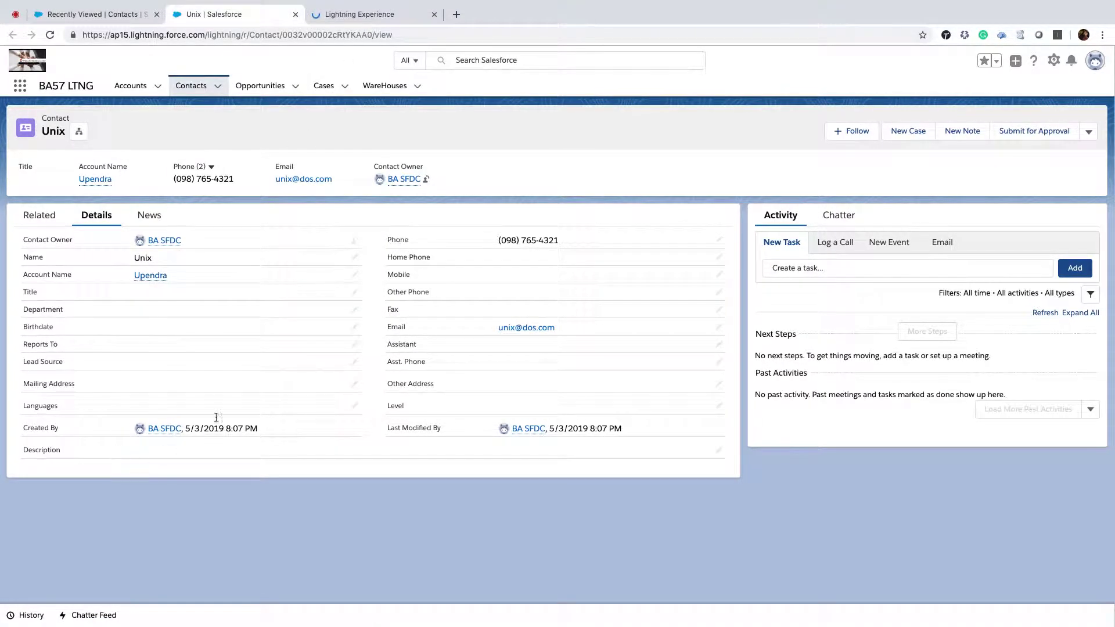
pyautogui.click(368, 16)
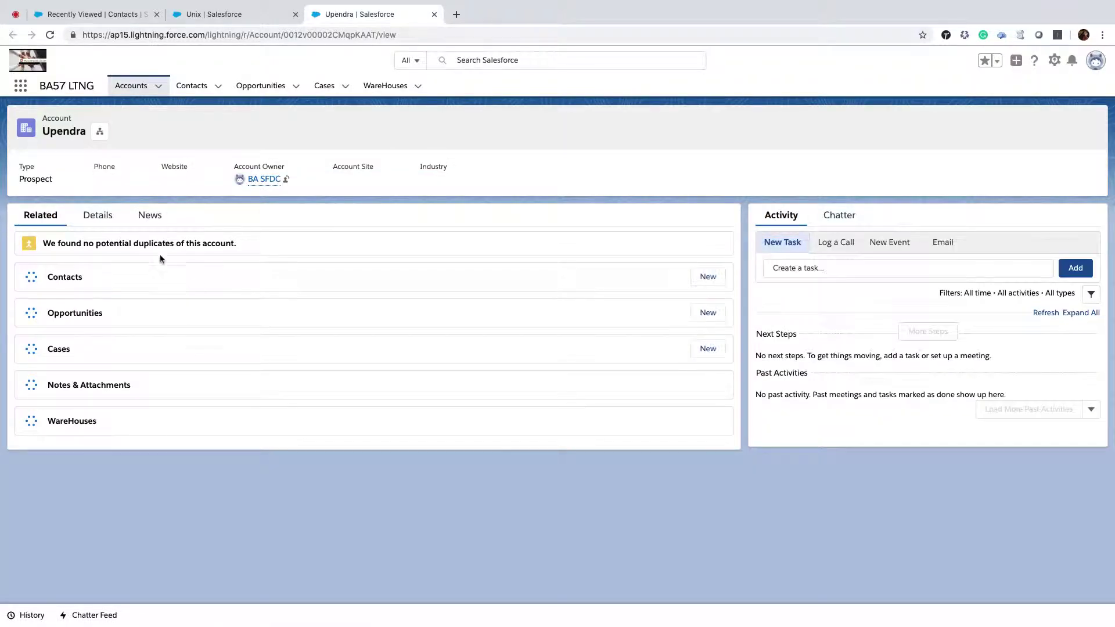
pyautogui.click(108, 214)
pyautogui.scroll(-2, 275, 469)
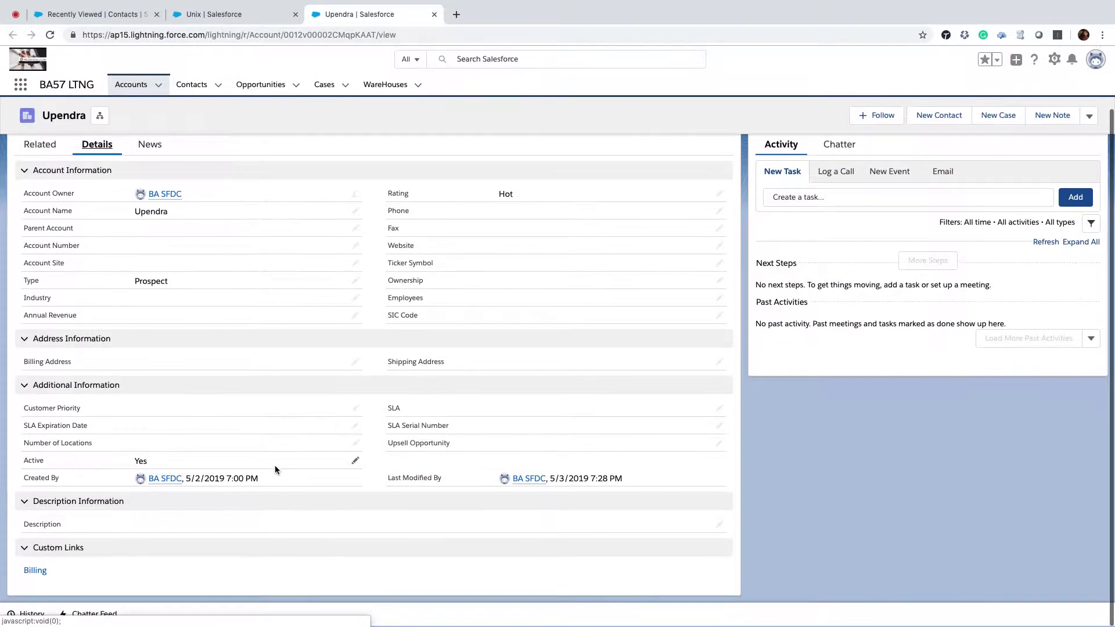
pyautogui.click(720, 528)
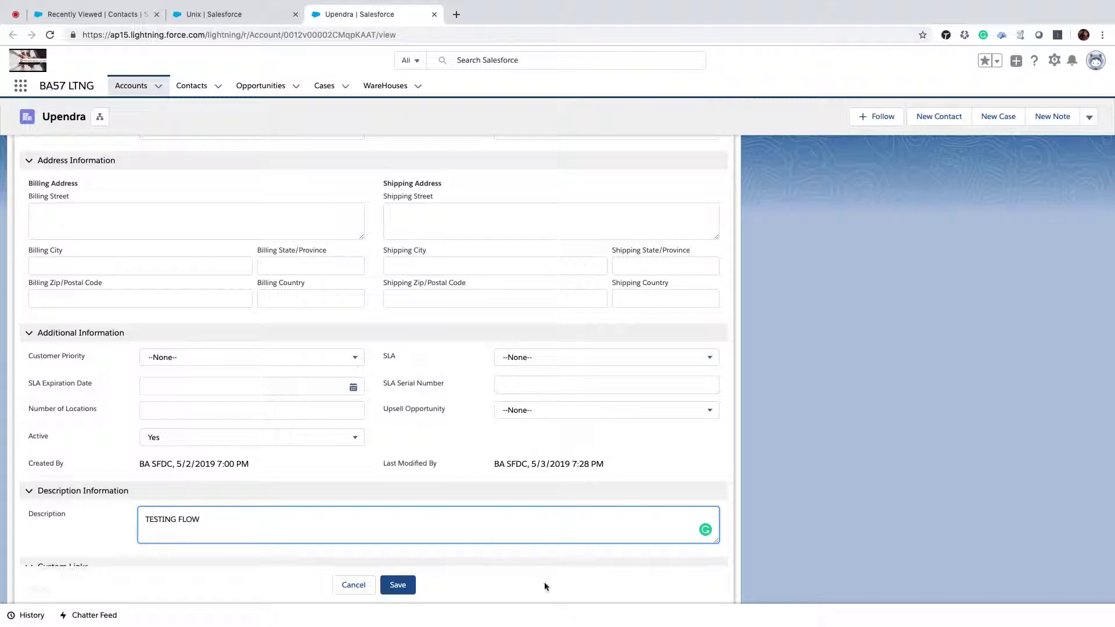
pyautogui.click(409, 587)
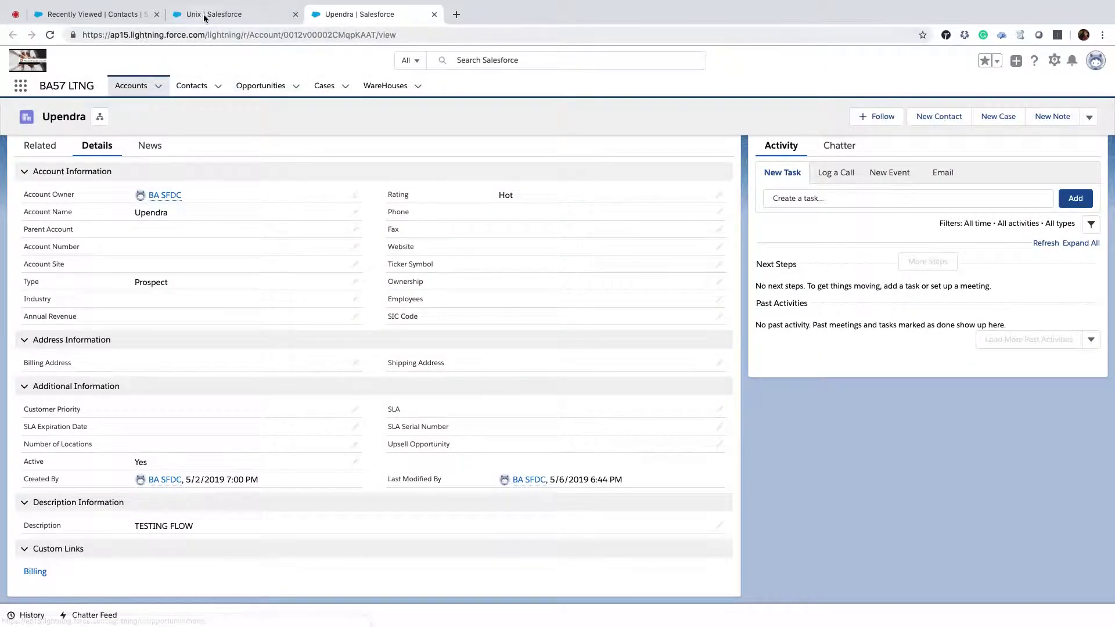
# Reload the Unix contact and check the description in its details.
pyautogui.click(212, 14)
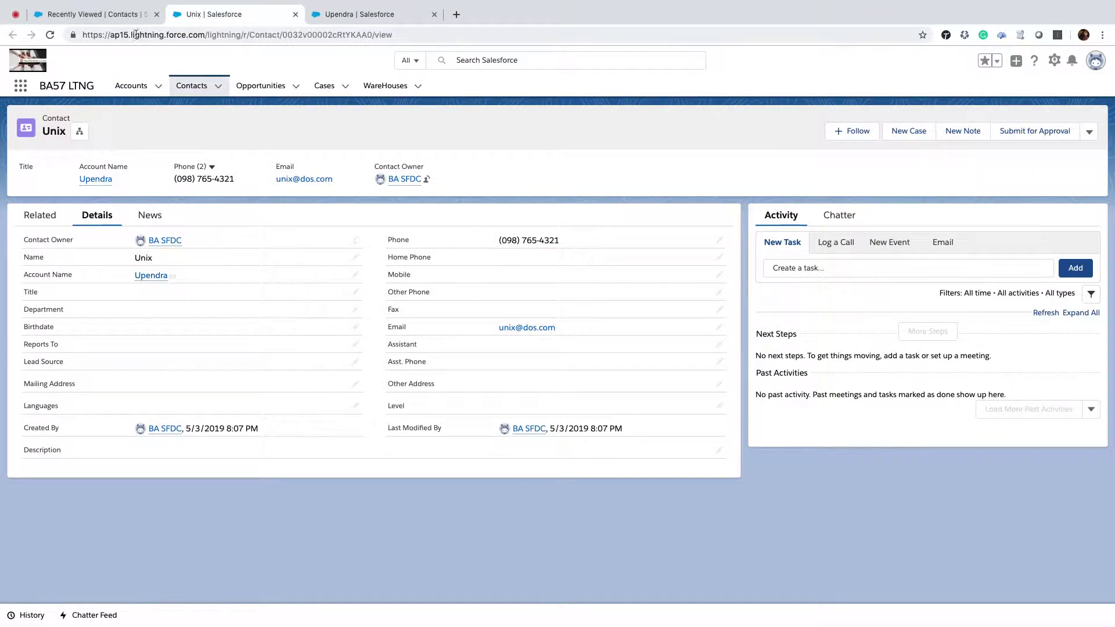
pyautogui.click(50, 35)
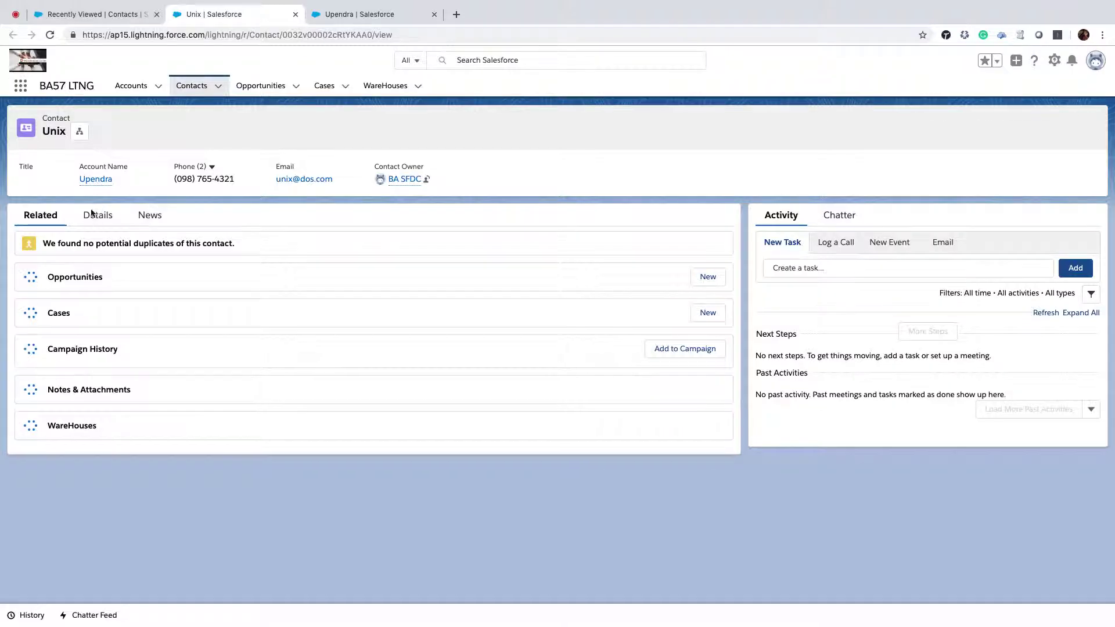
pyautogui.click(96, 216)
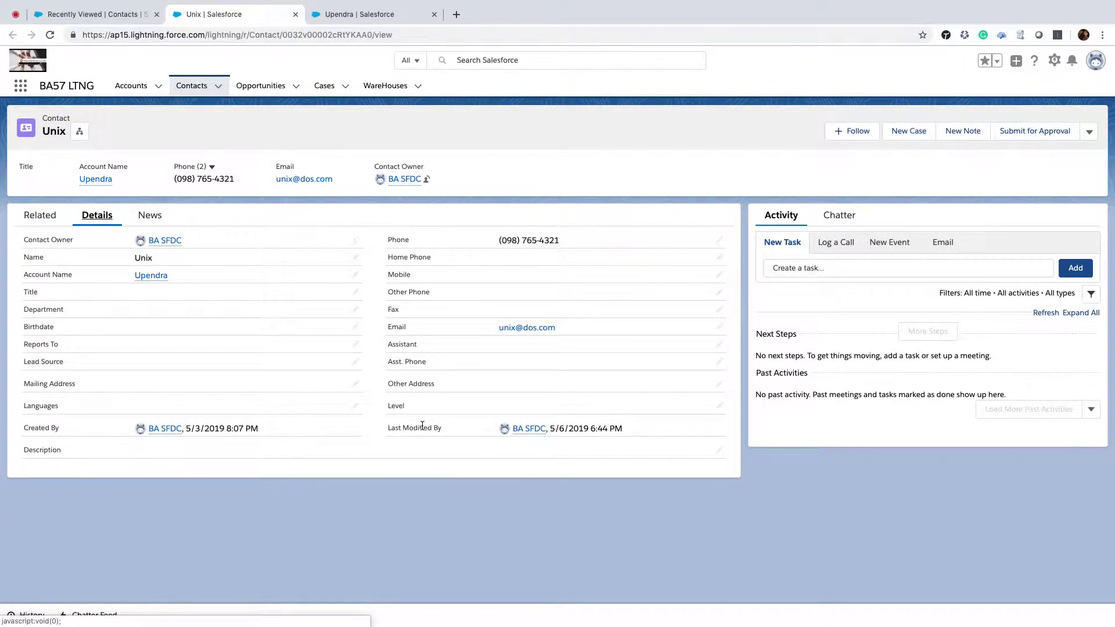
# Append sdsd to the TESTING FLOW description of the parent account and save the record.
pyautogui.click(365, 13)
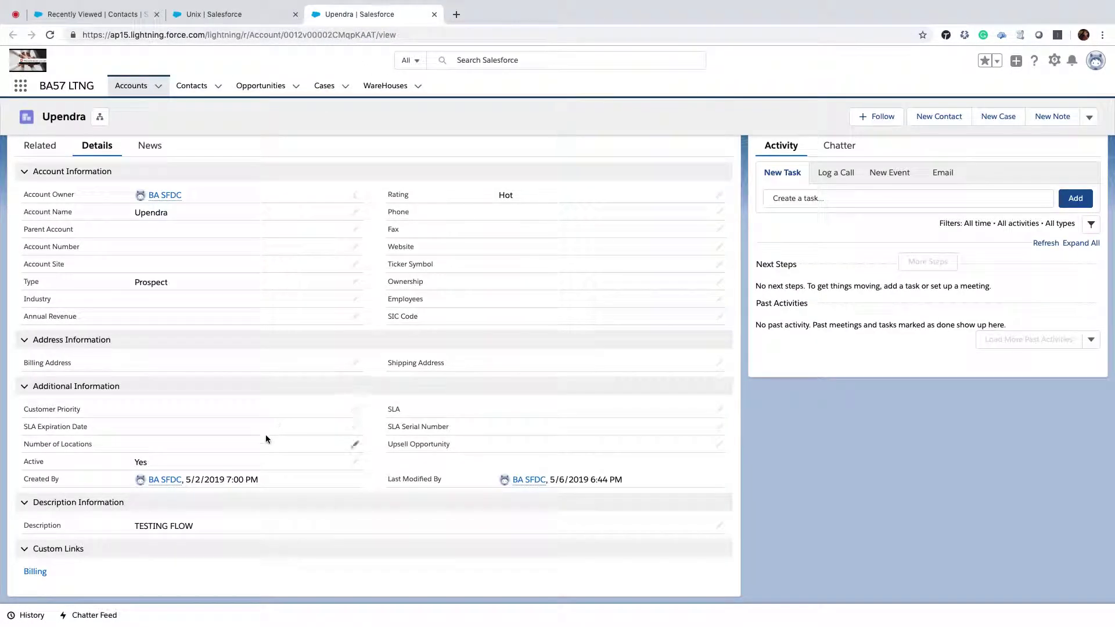
pyautogui.click(721, 528)
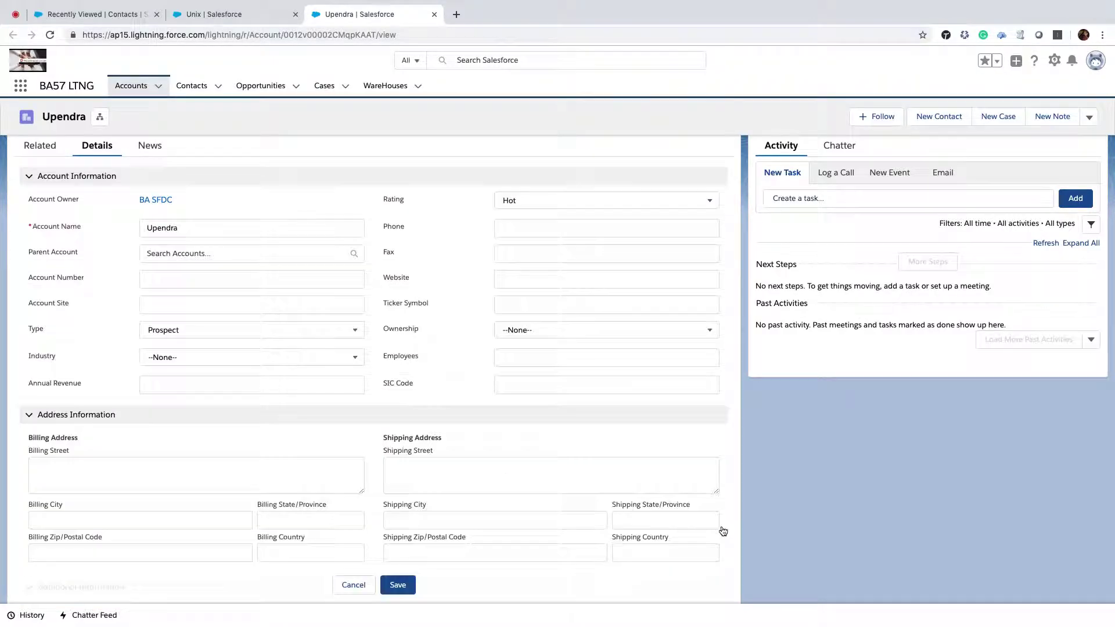
pyautogui.click(229, 521)
pyautogui.write('sdsd')
pyautogui.click(397, 585)
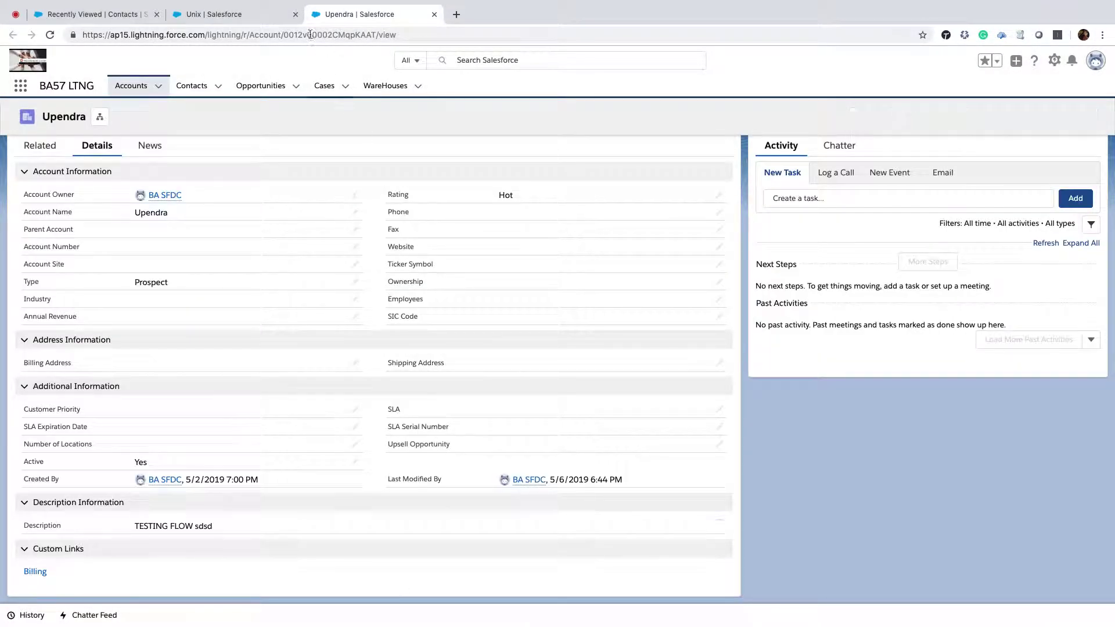
# Return to the Unix contact and reload its record after the second description change.
pyautogui.click(224, 14)
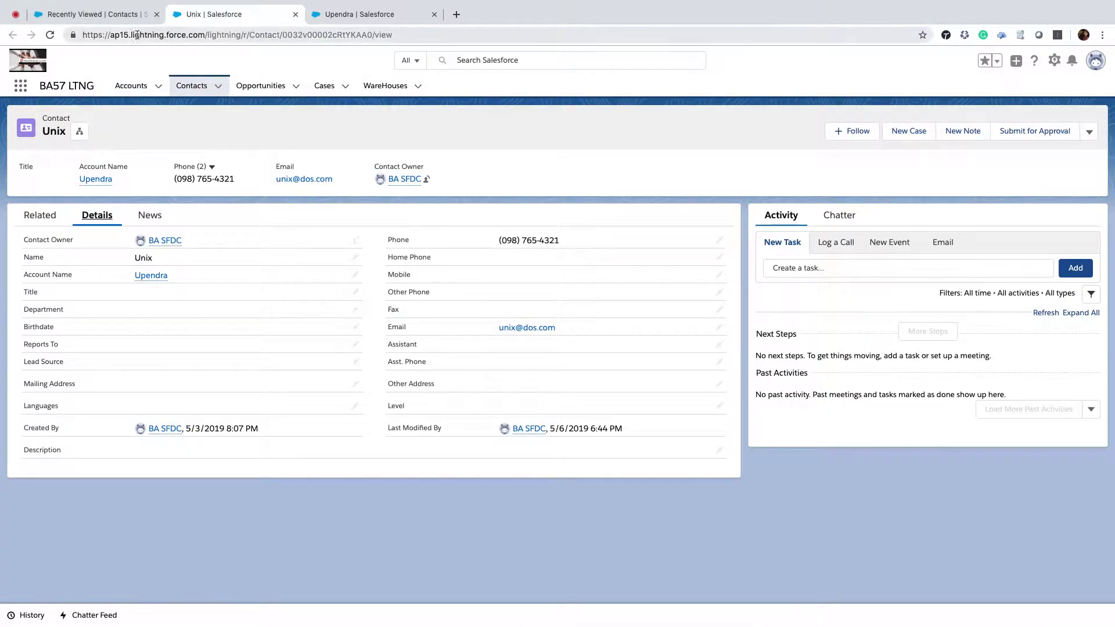
pyautogui.click(125, 35)
pyautogui.press('Return')
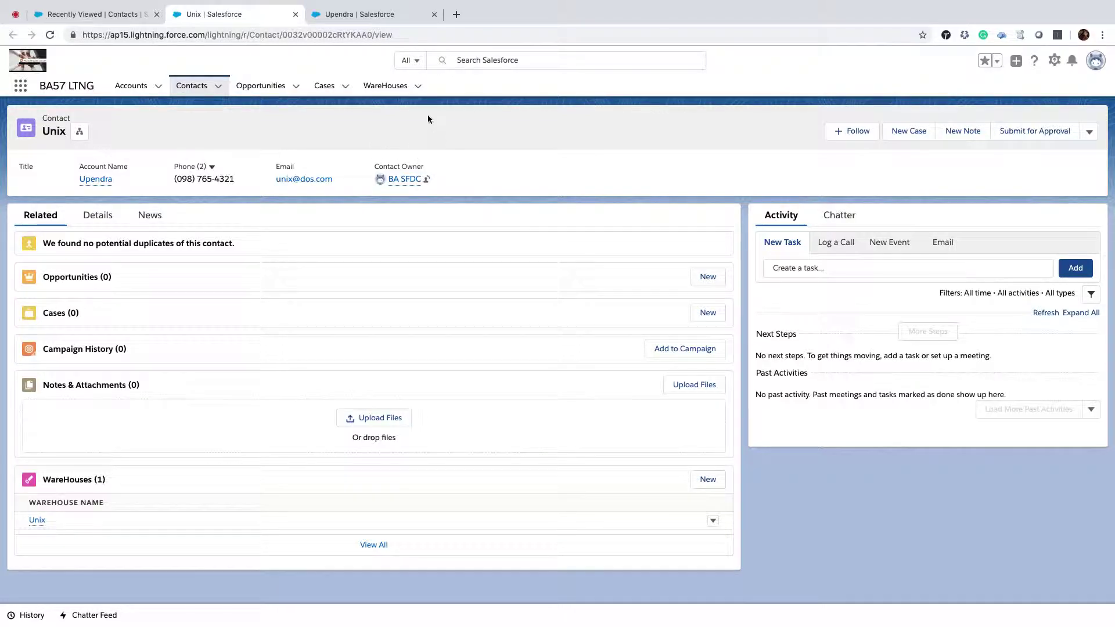
# Open Process Builder from Setup in a new browser tab and open version 1 of the Account Description Update process.
pyautogui.click(1055, 60)
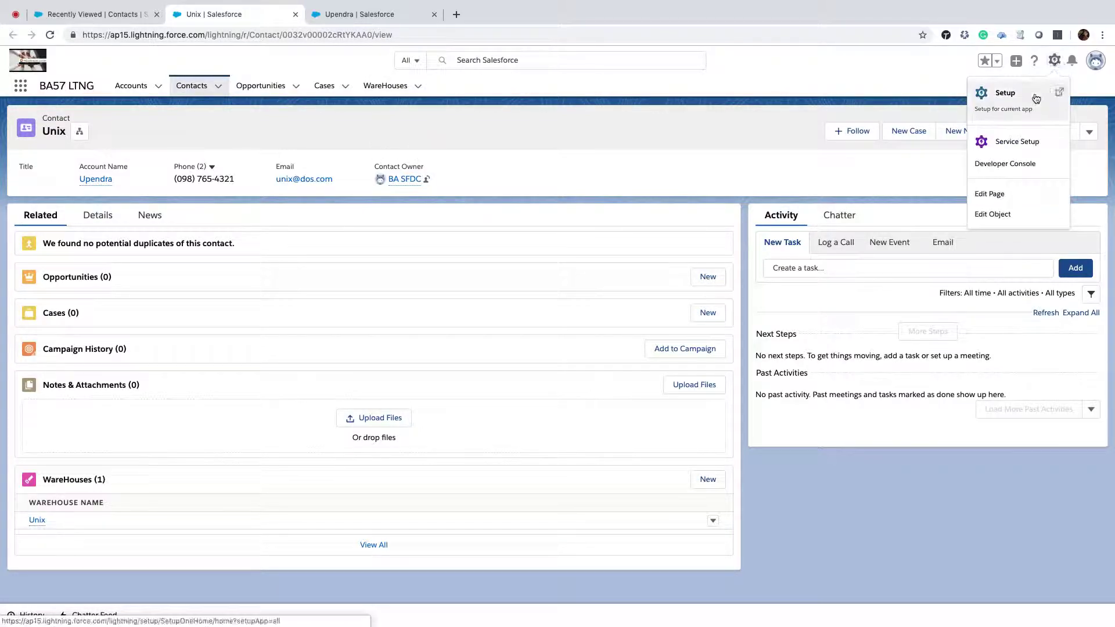
pyautogui.click(1022, 106)
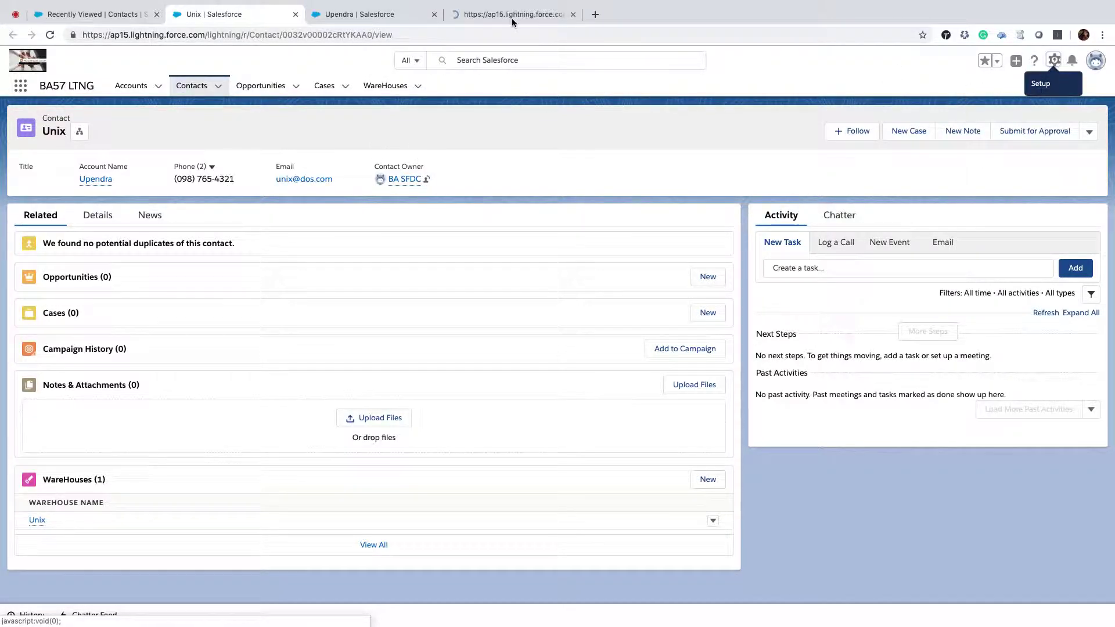
pyautogui.click(512, 16)
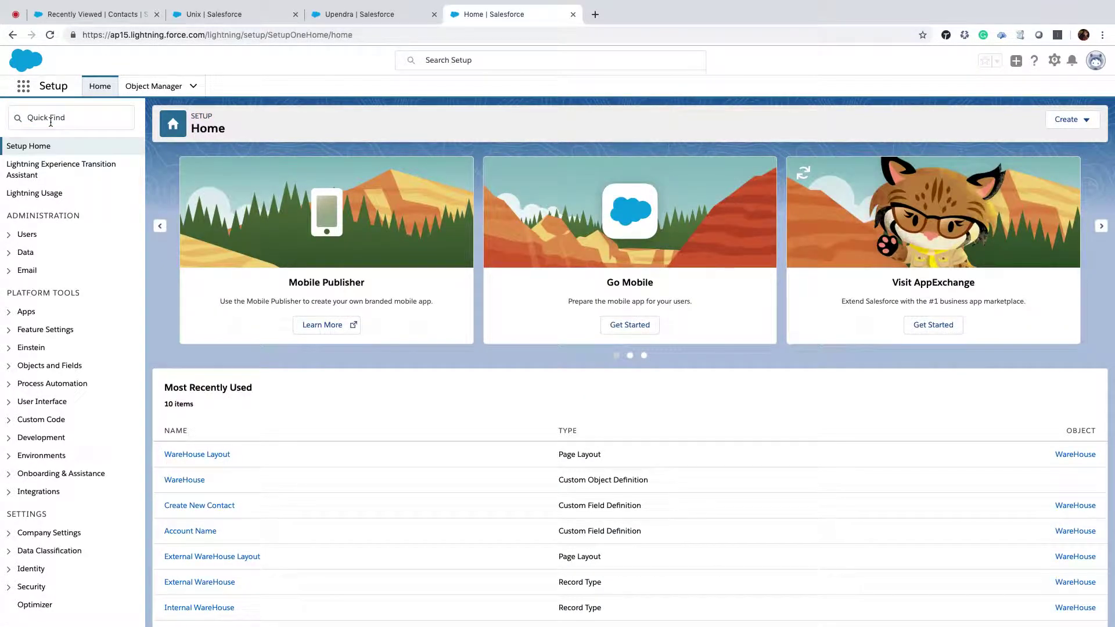
pyautogui.click(50, 122)
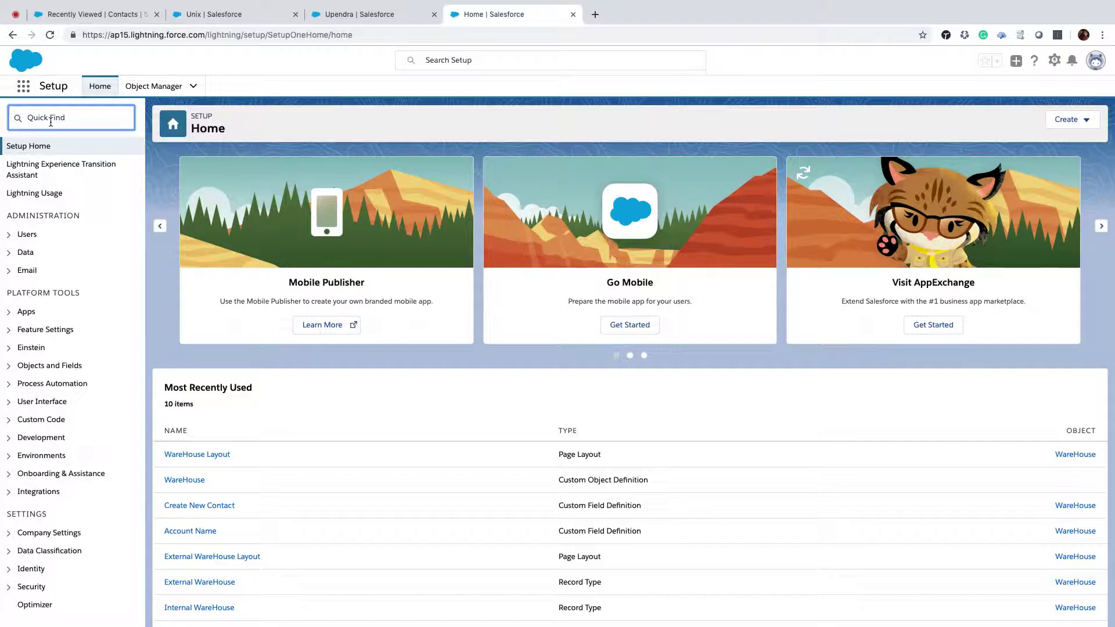
pyautogui.write('process')
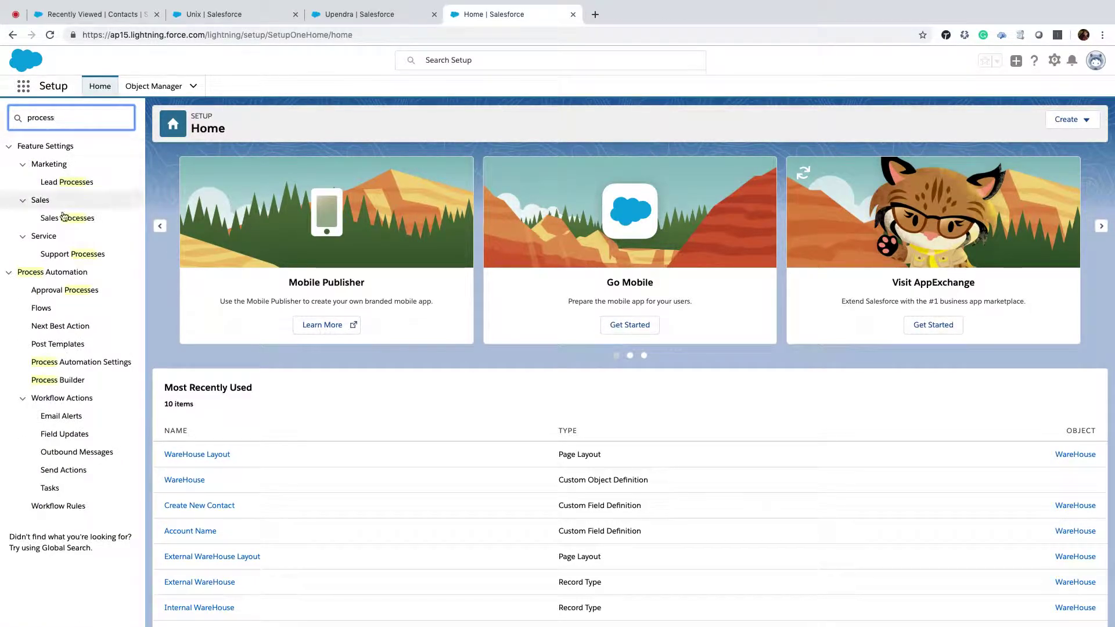
pyautogui.click(62, 380)
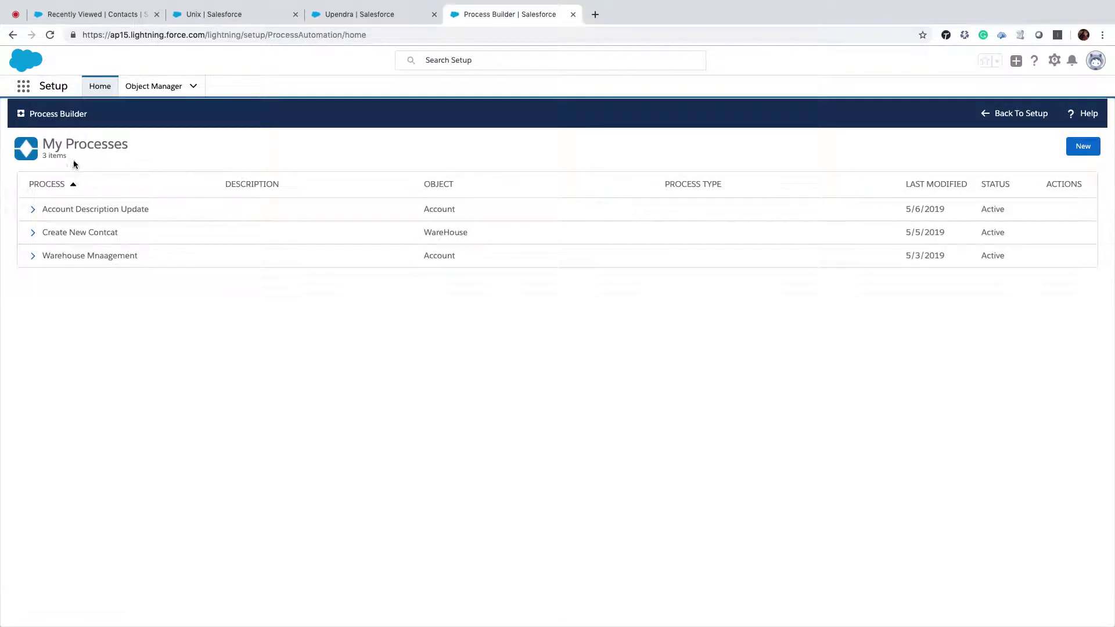
pyautogui.click(34, 210)
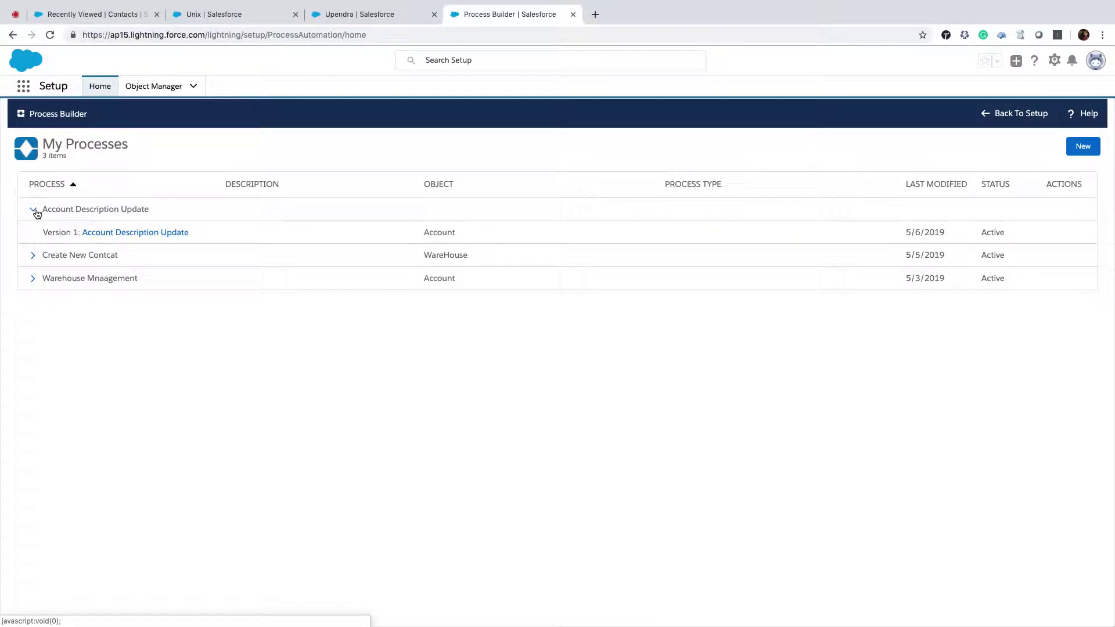
pyautogui.click(130, 233)
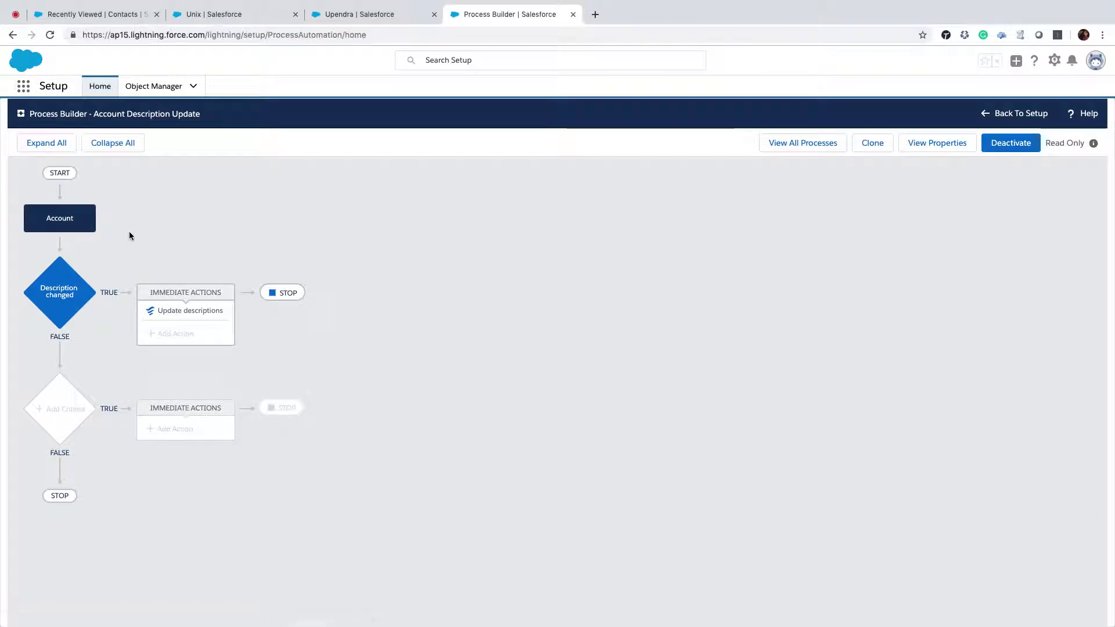
# Clone the process and set the Description changed condition to Does not equal, type Global Constant, value $GlobalConstant.Null.
pyautogui.click(55, 297)
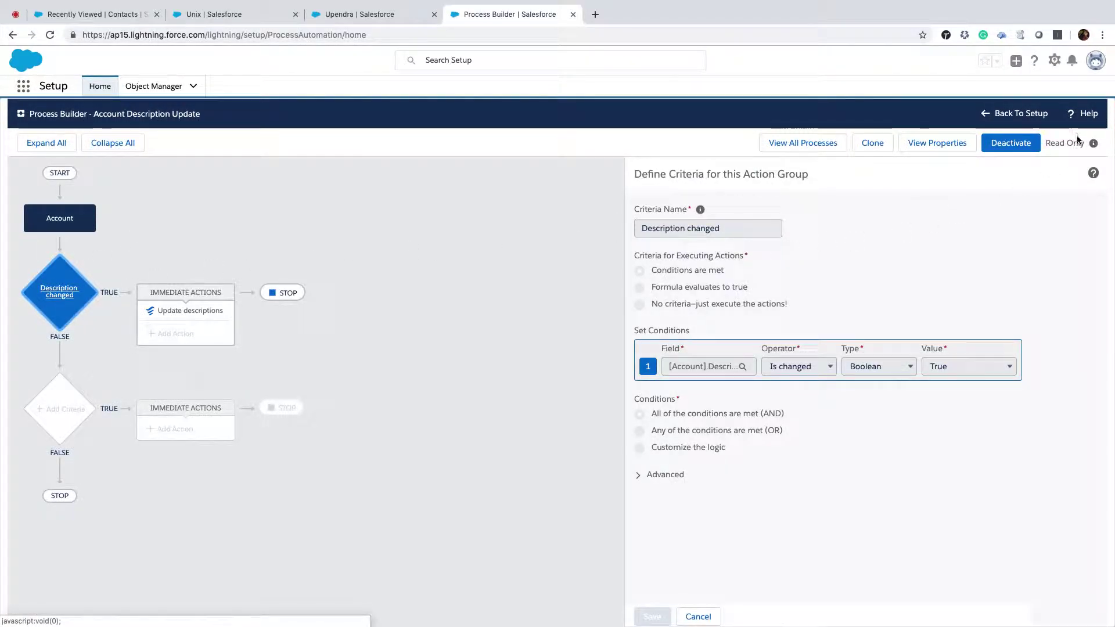
pyautogui.click(882, 146)
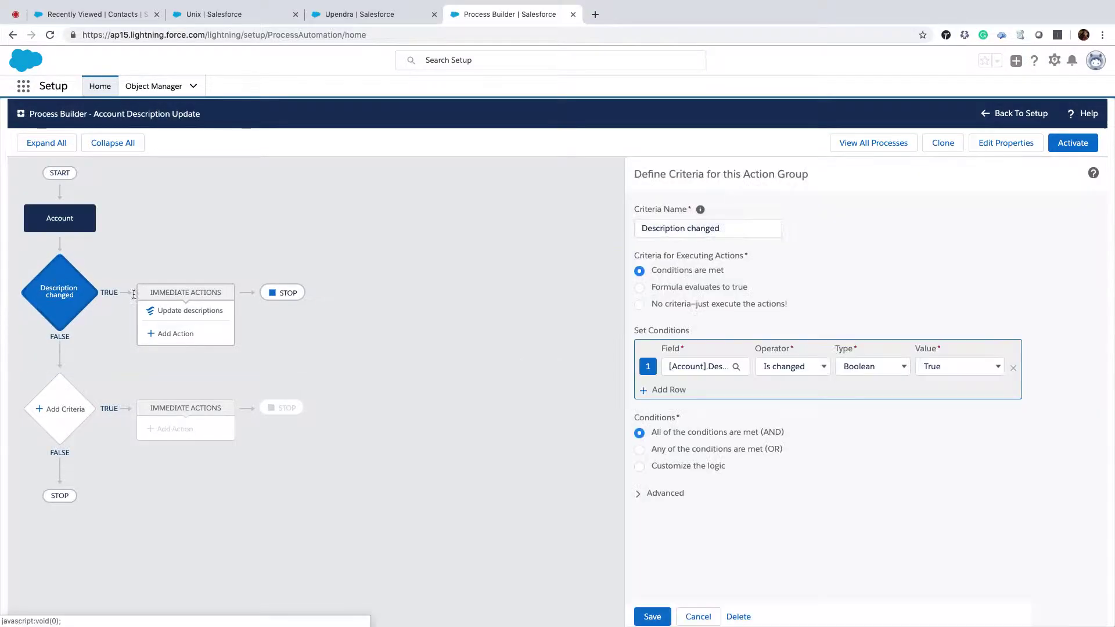
pyautogui.click(791, 367)
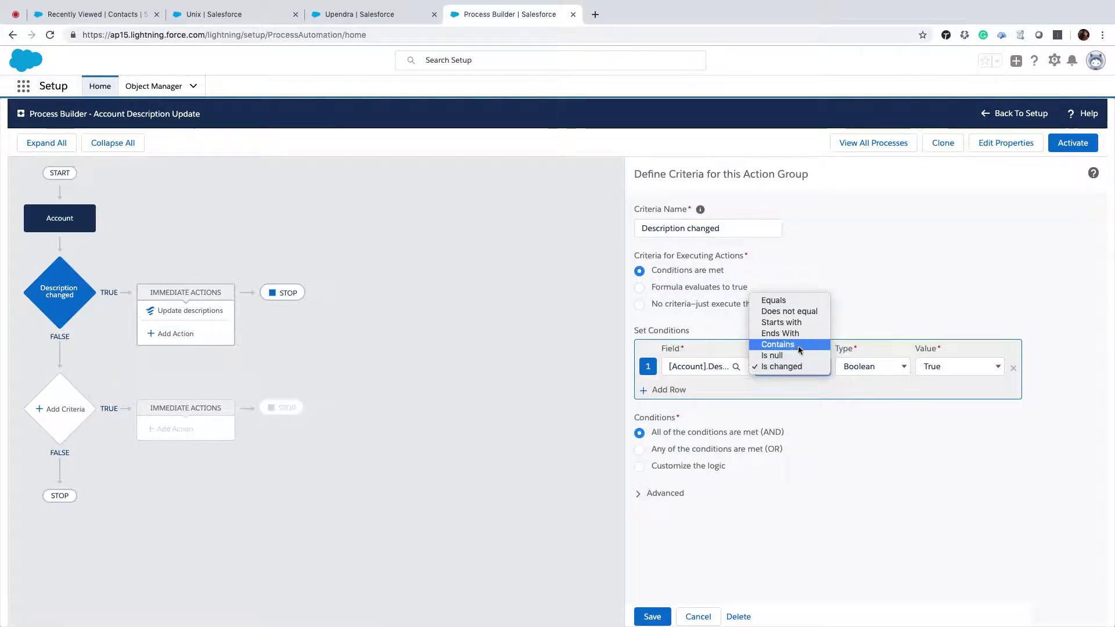
pyautogui.click(800, 316)
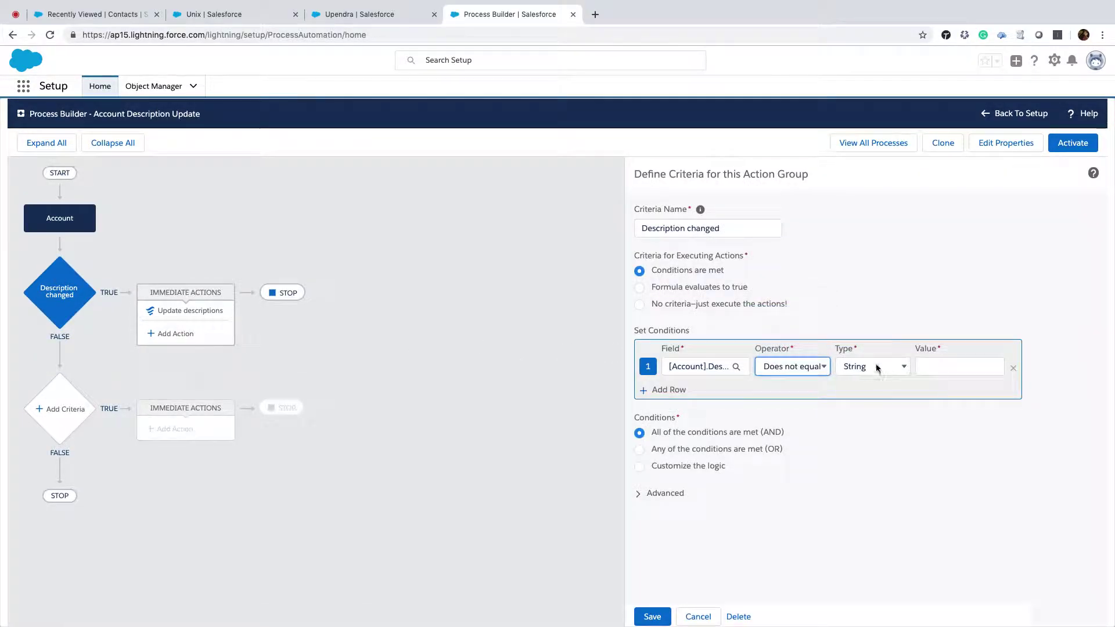
pyautogui.click(874, 366)
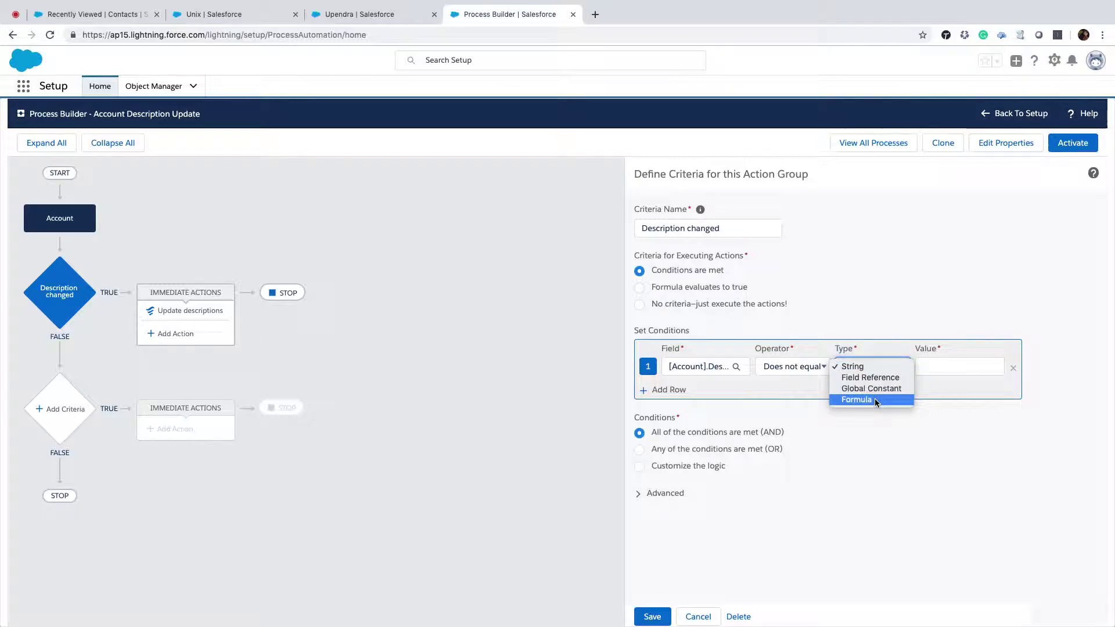
pyautogui.click(874, 378)
pyautogui.click(873, 366)
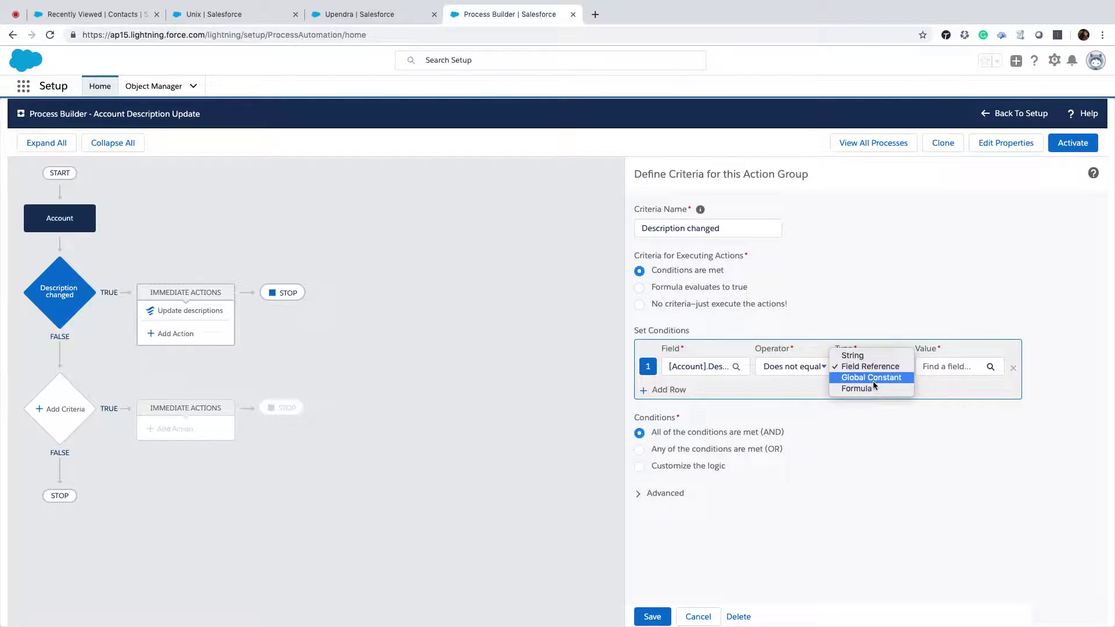
pyautogui.click(873, 381)
pyautogui.click(950, 371)
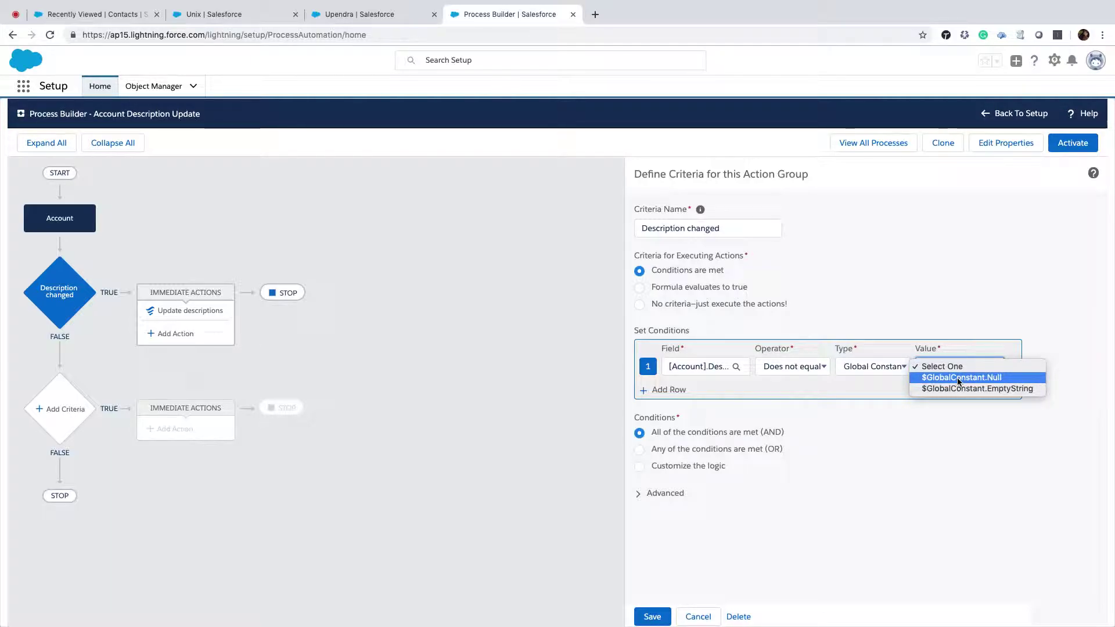
pyautogui.click(958, 378)
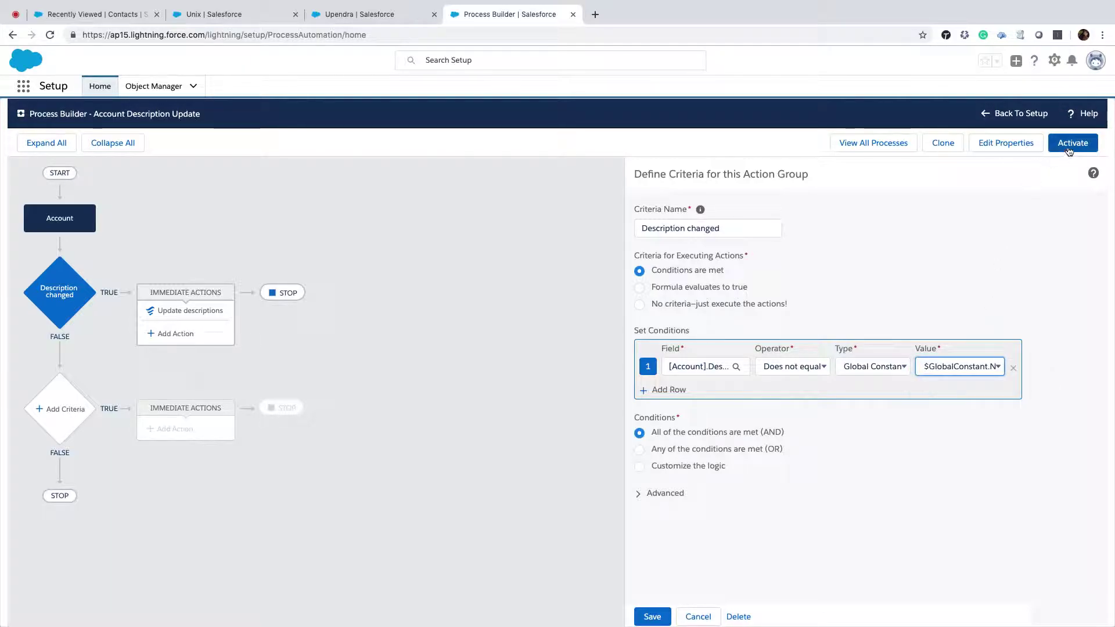
# Save the Description changed criteria, activate the edited process version and confirm the activation.
pyautogui.click(652, 617)
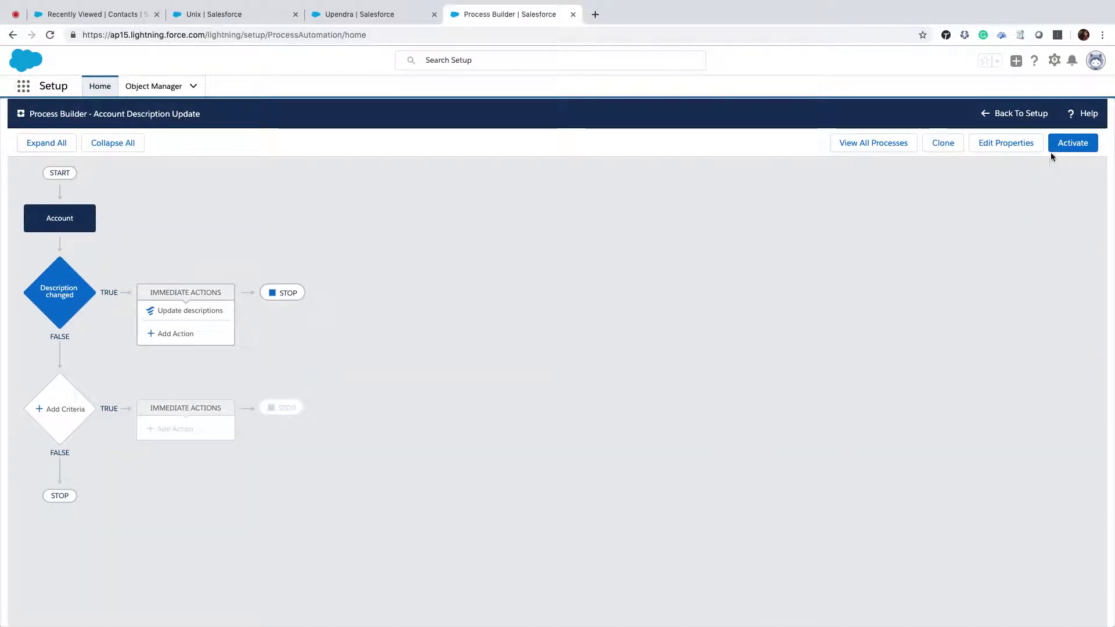
pyautogui.click(1082, 144)
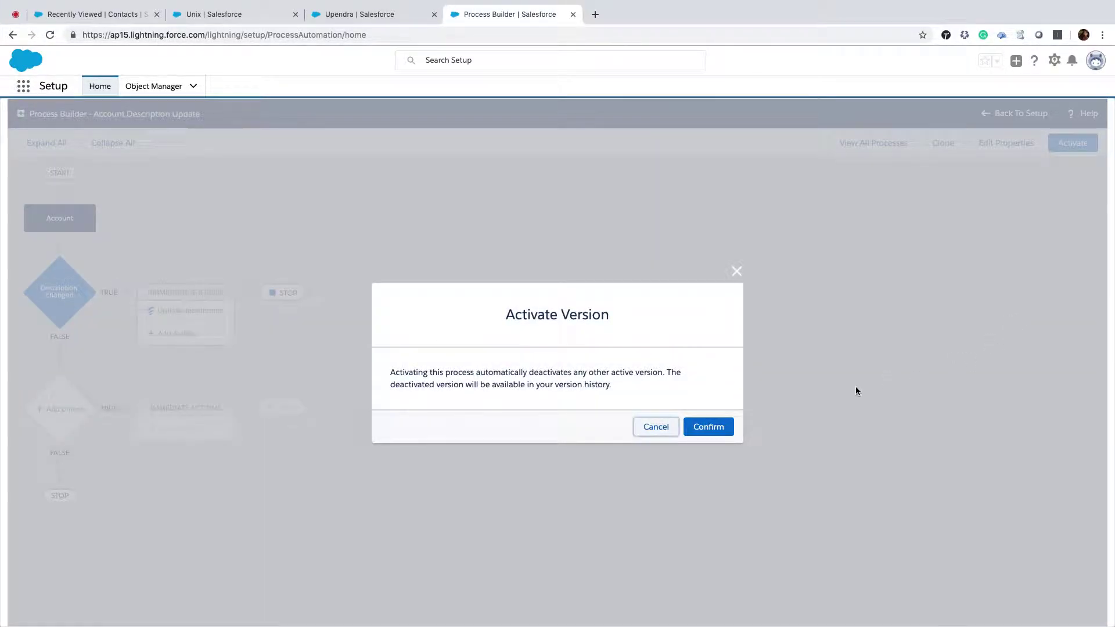
pyautogui.click(709, 428)
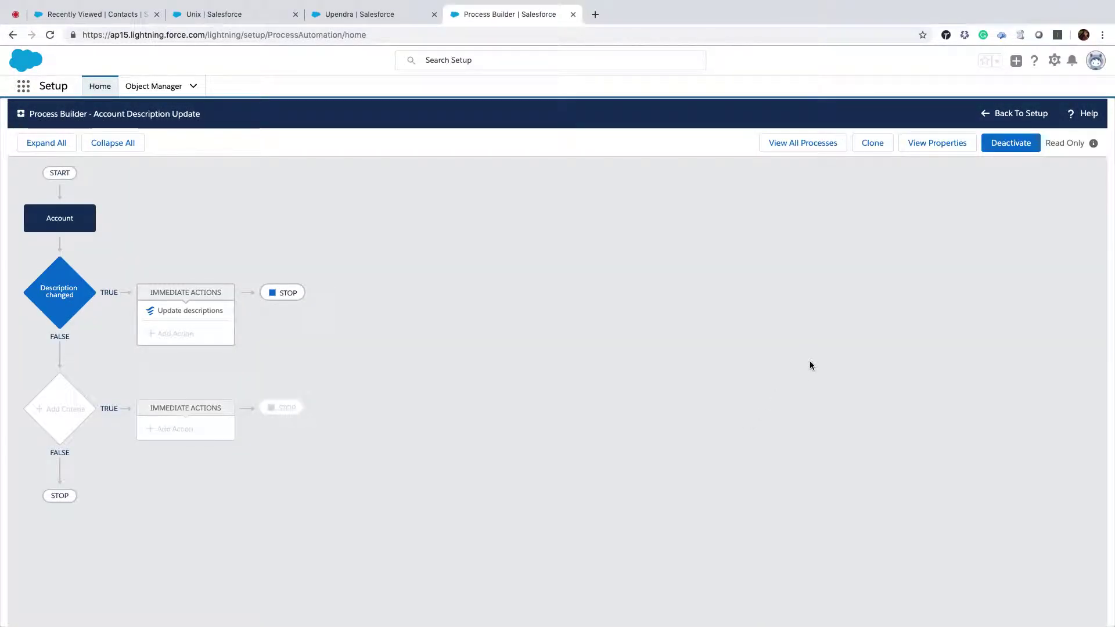
# Leave Process Builder and change the test account's description to "TESTING FLOW sdsdfdfdf", saving the record.
pyautogui.click(1024, 113)
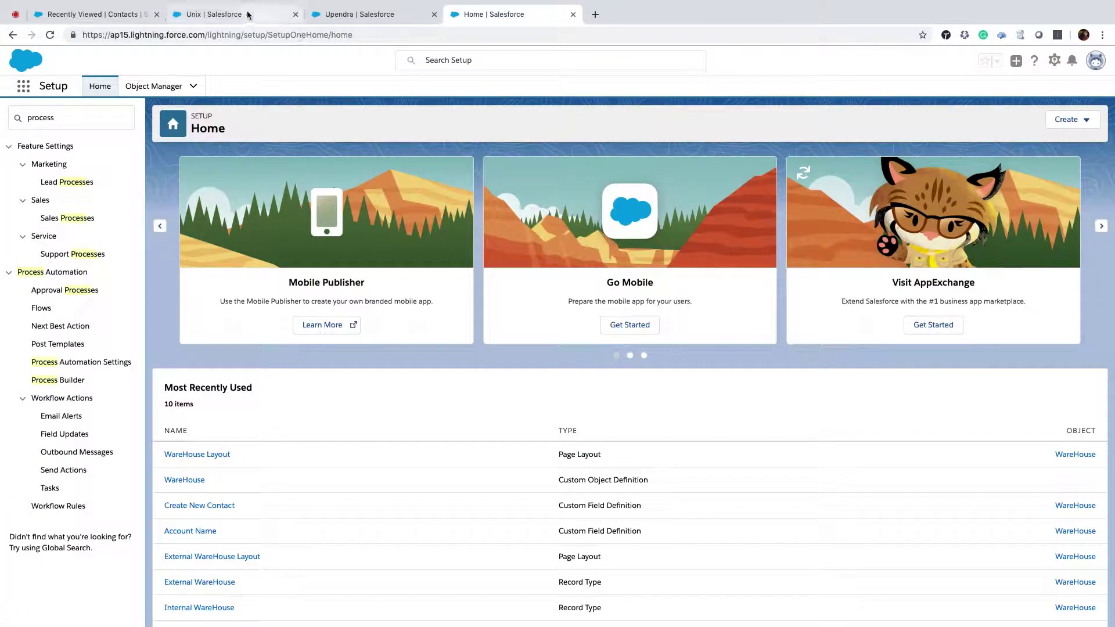
pyautogui.click(233, 14)
pyautogui.click(372, 14)
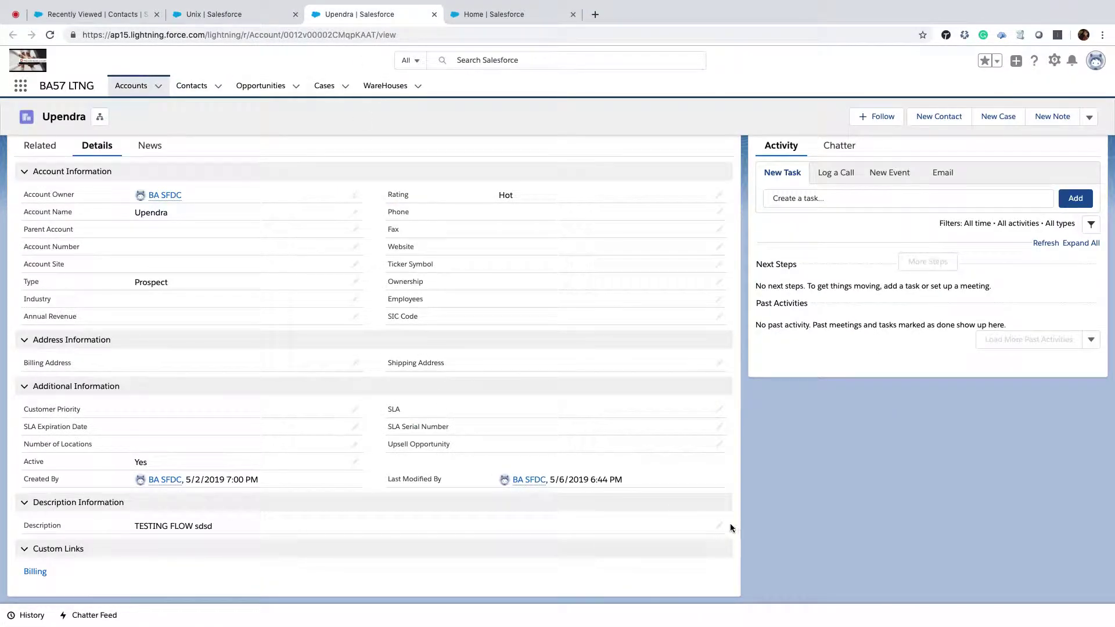
pyautogui.click(719, 528)
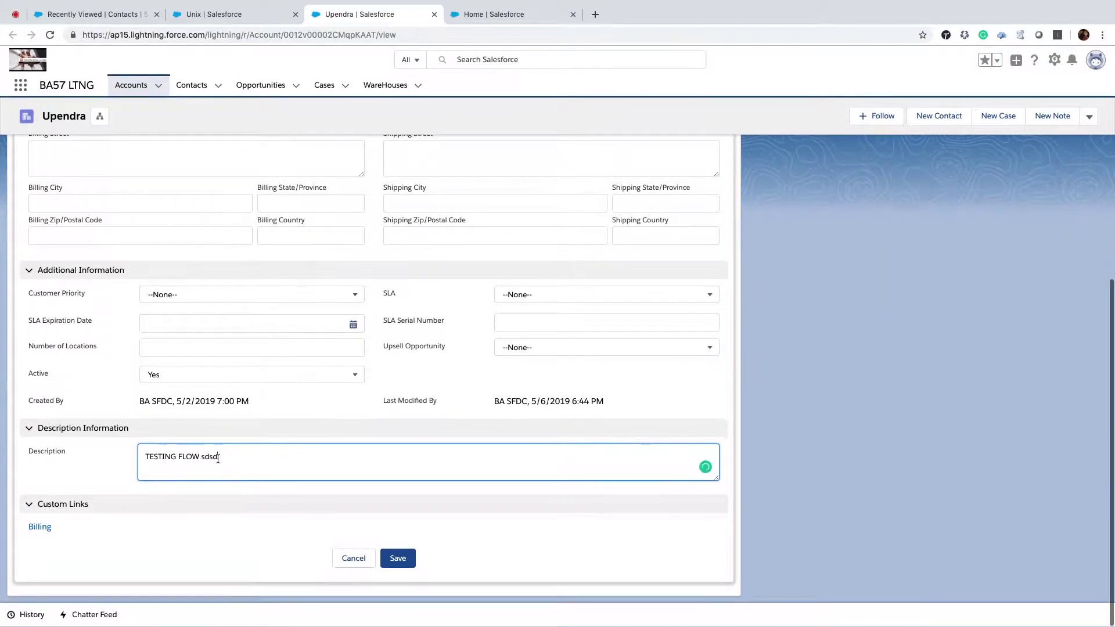
pyautogui.click(406, 559)
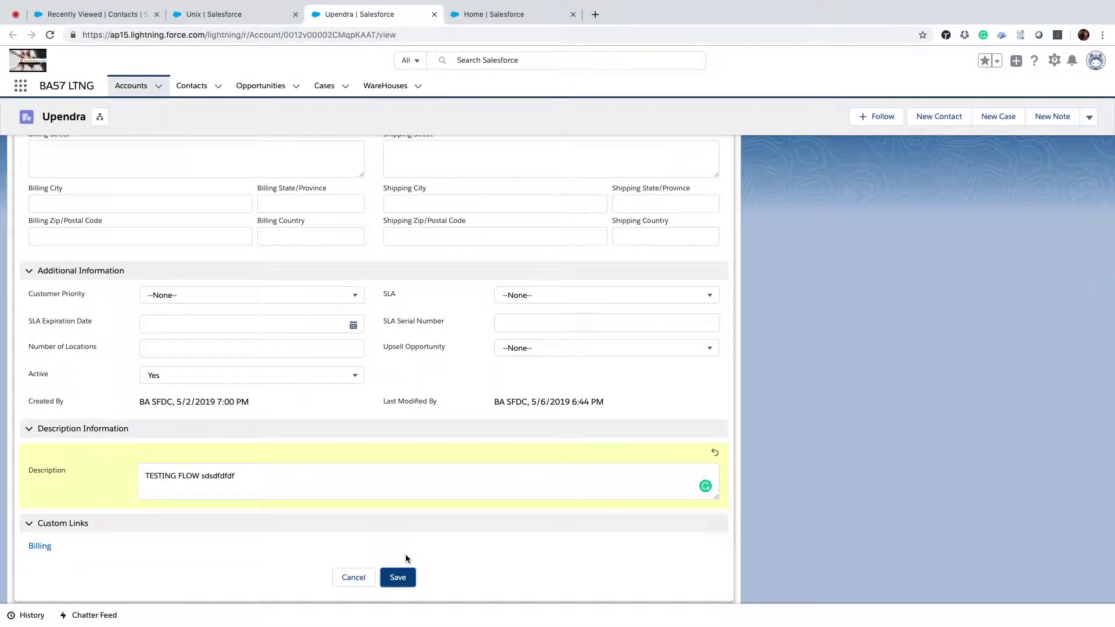
pyautogui.click(405, 578)
# Reload the Unix contact record and open its details to check the description.
pyautogui.click(244, 14)
pyautogui.click(137, 28)
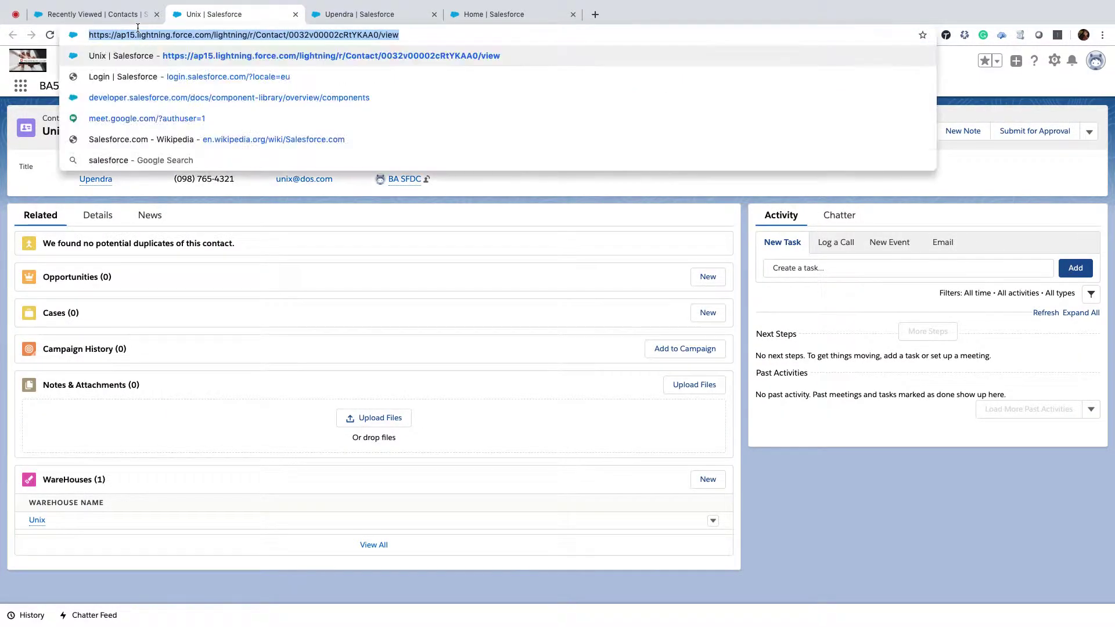
pyautogui.press('Return')
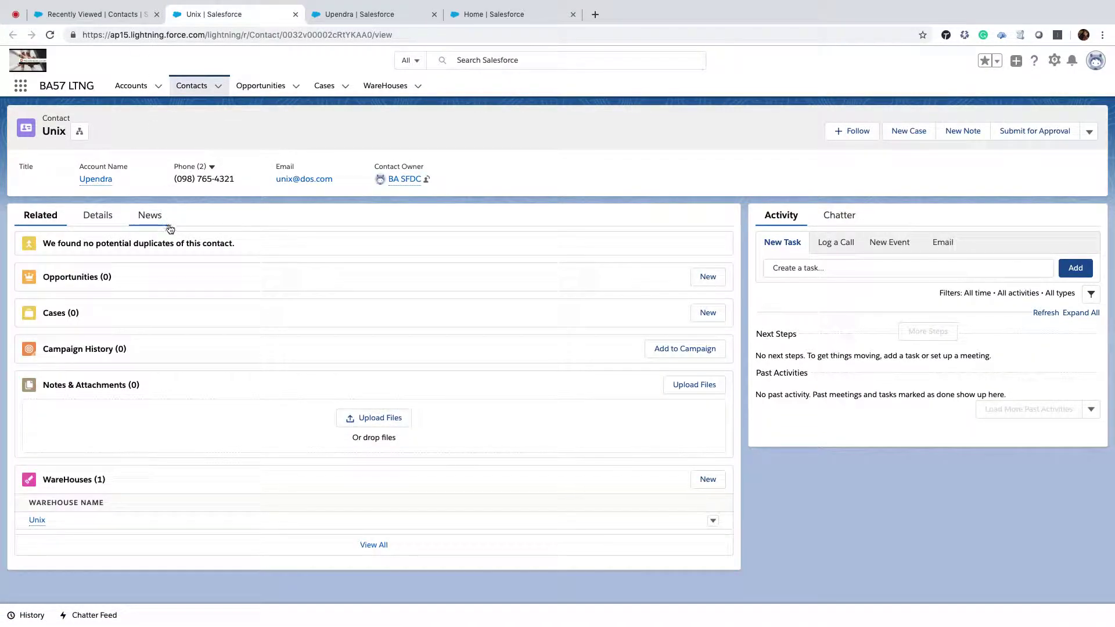
pyautogui.click(111, 220)
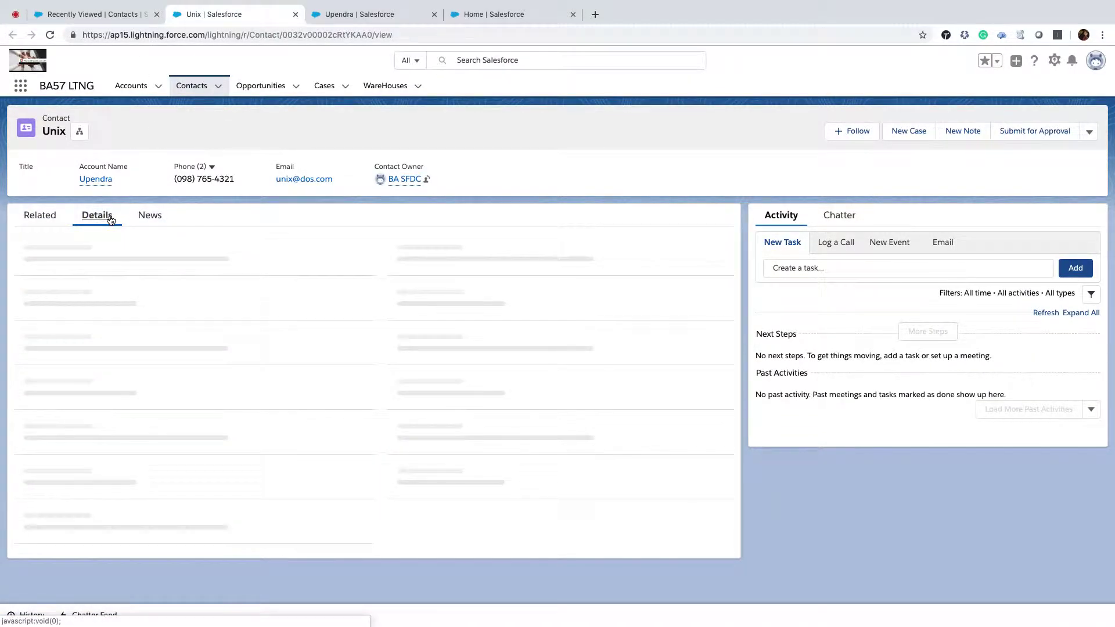
# Switch to Salesforce Classic and reopen the test account there from the recent accounts.
pyautogui.click(1091, 64)
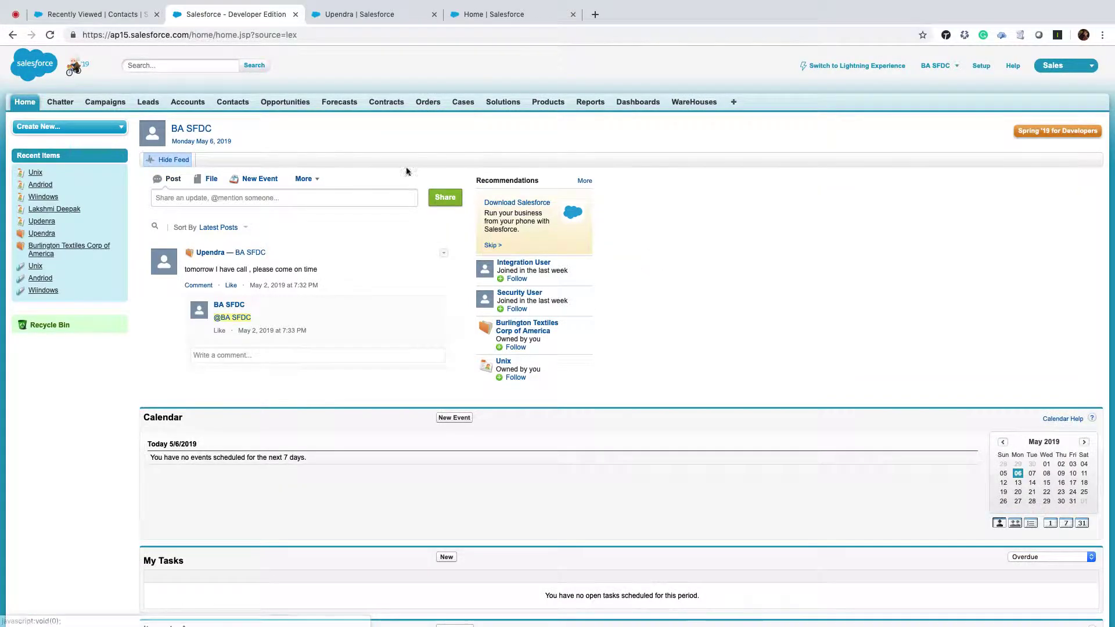
pyautogui.click(187, 102)
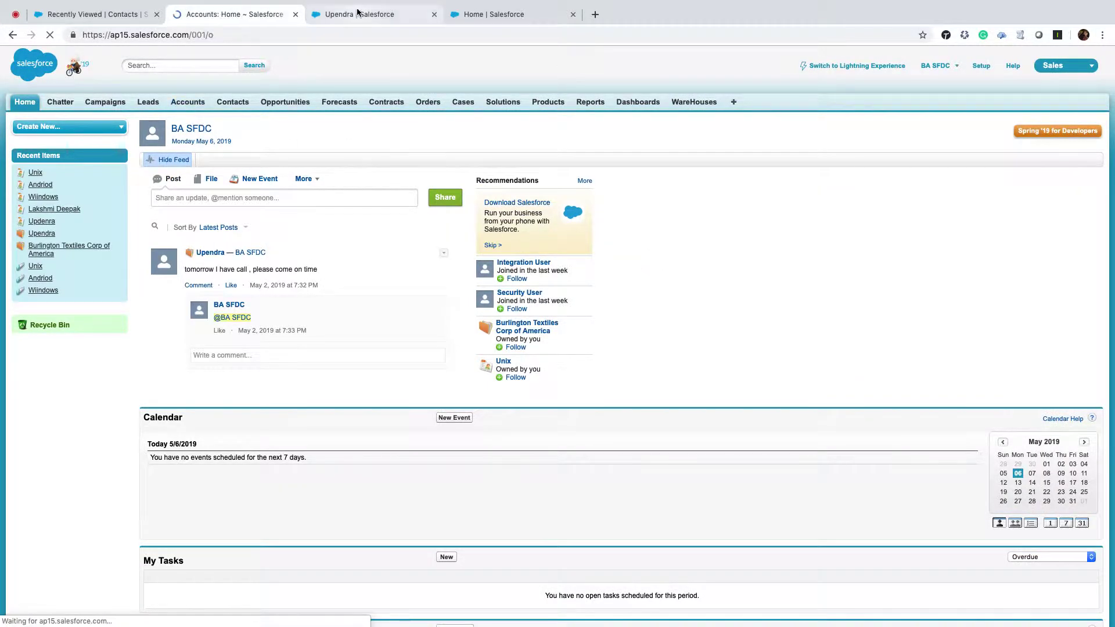
pyautogui.click(427, 18)
pyautogui.click(435, 14)
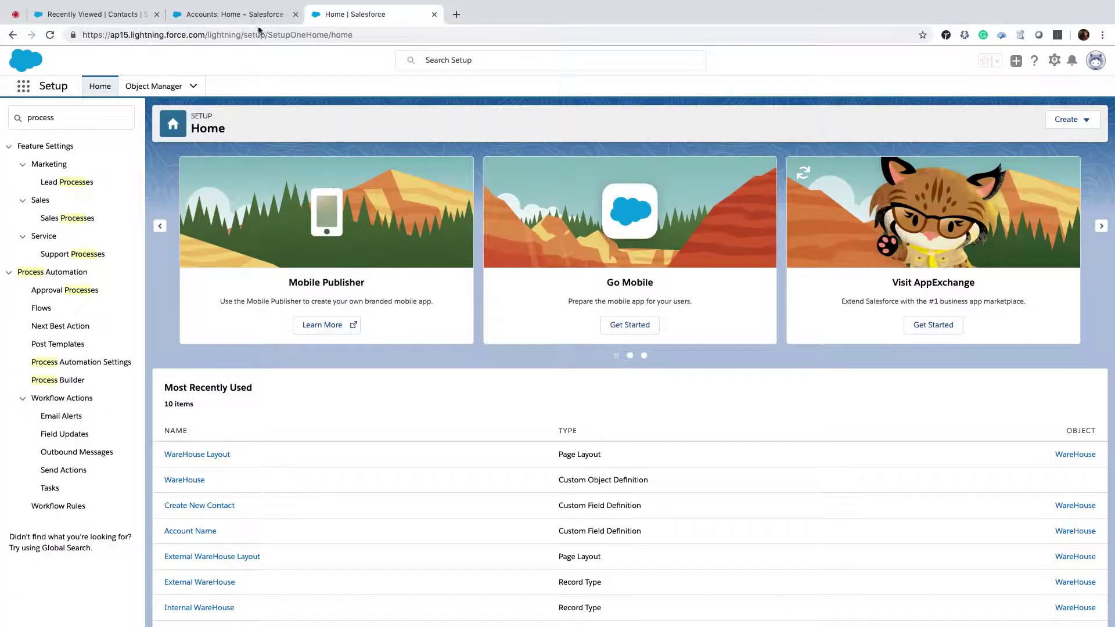
pyautogui.click(222, 16)
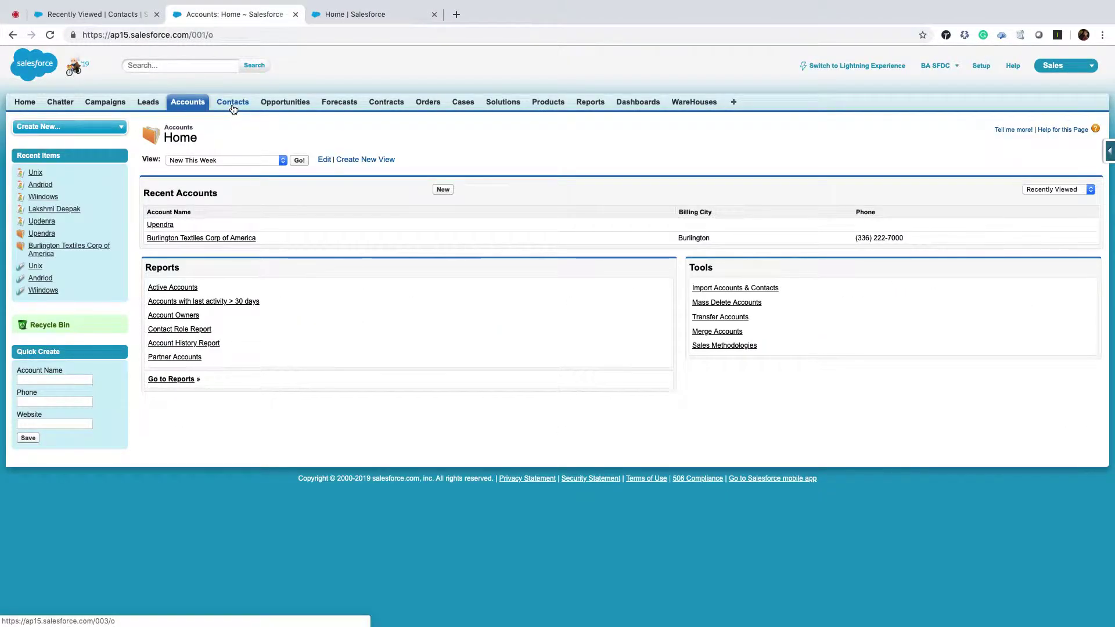
pyautogui.click(158, 226)
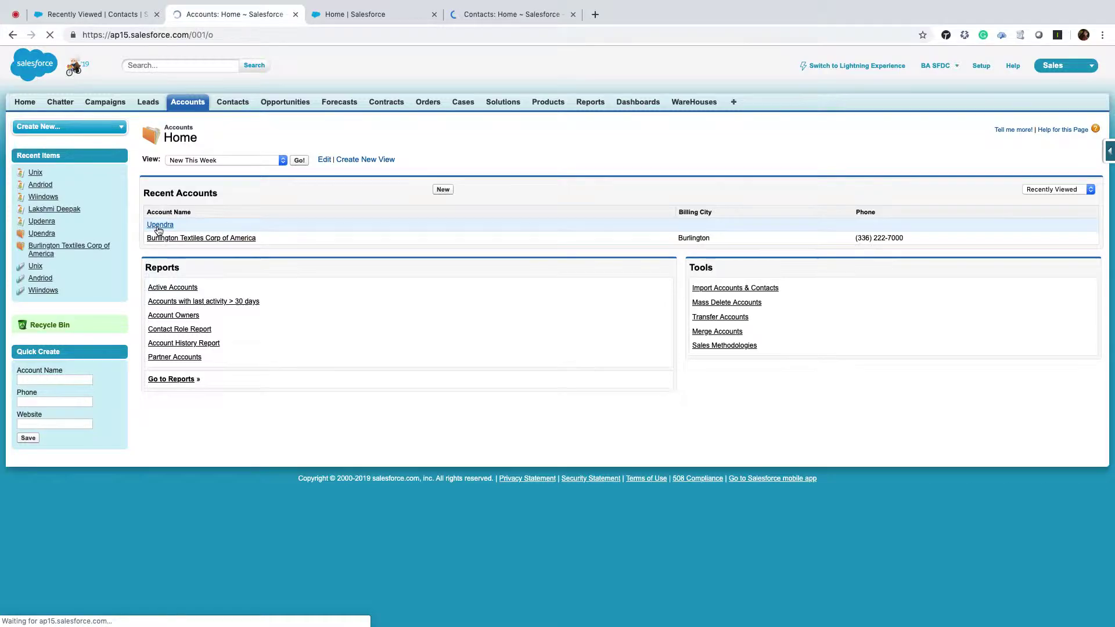
# Open the account's first two related contacts in separate browser tabs and check the Andriod contact's description.
pyautogui.scroll(-10, 244, 406)
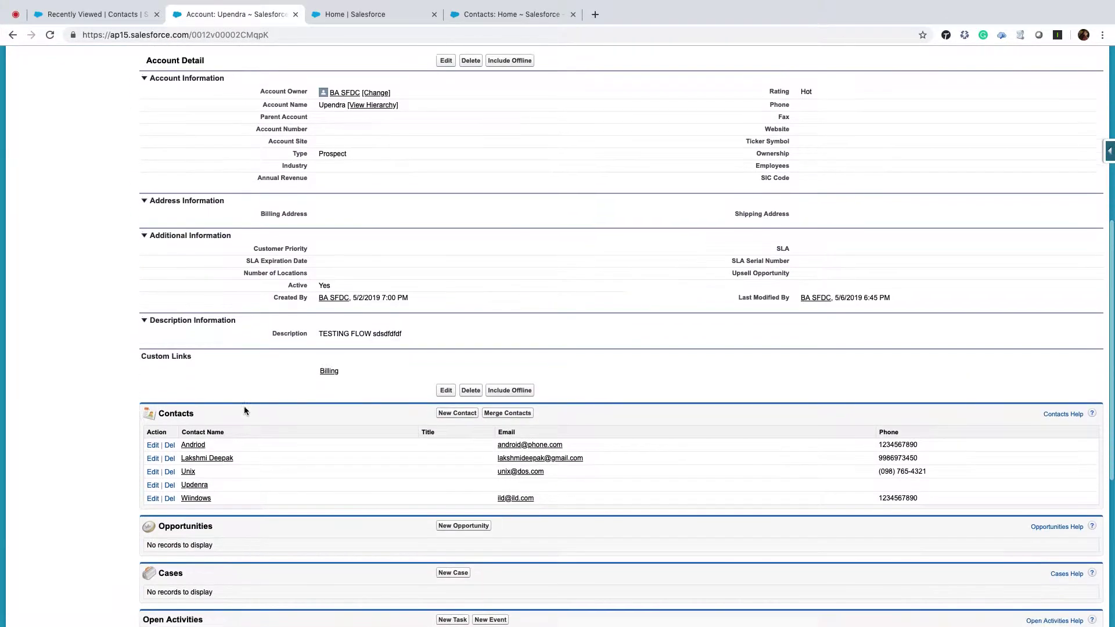
pyautogui.scroll(-1, 244, 410)
pyautogui.keyDown('super'); pyautogui.click(194, 424); pyautogui.keyUp('super')
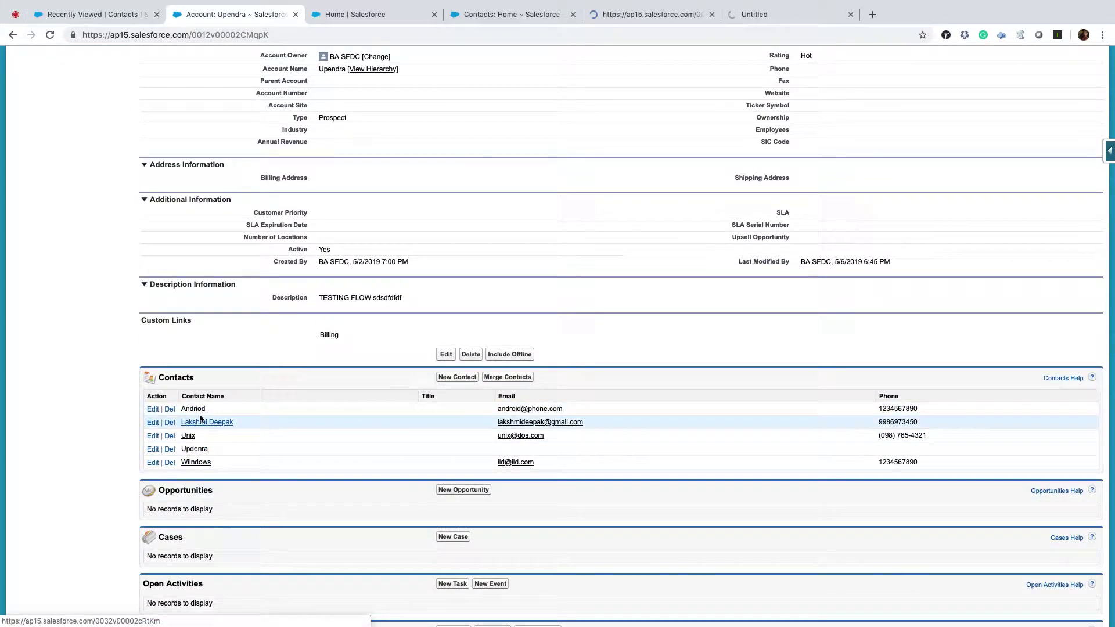
pyautogui.click(646, 15)
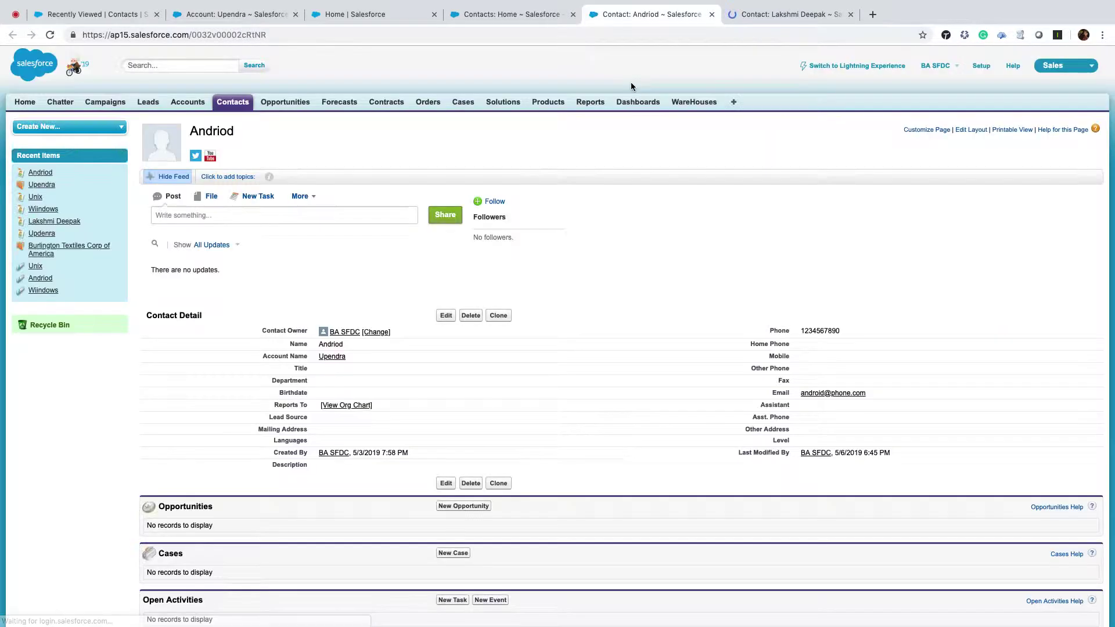
# Append "safsdfsdf" to the test account's description and save the account.
pyautogui.click(238, 15)
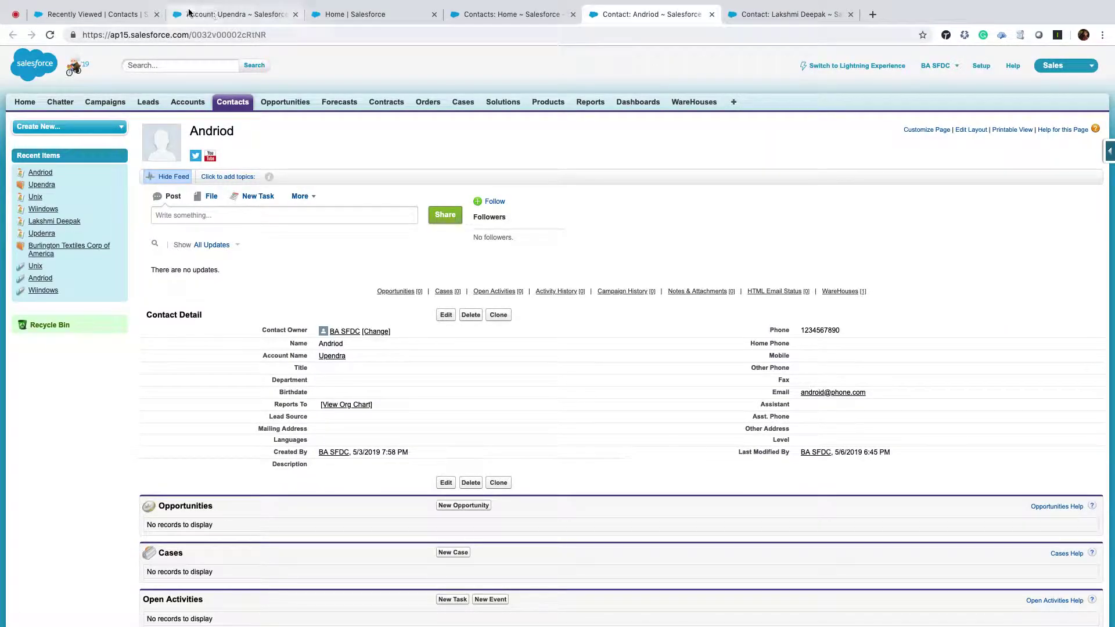
pyautogui.scroll(3, 389, 386)
pyautogui.doubleClick(417, 381)
pyautogui.click(573, 208)
pyautogui.write('safsdfsdf')
pyautogui.click(542, 258)
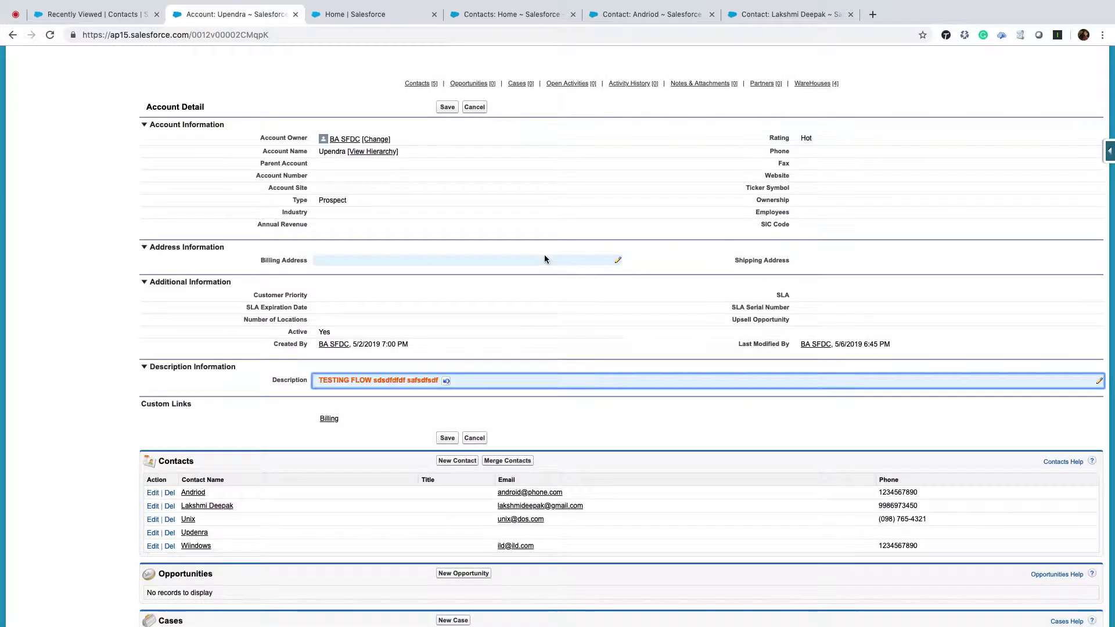
pyautogui.click(450, 437)
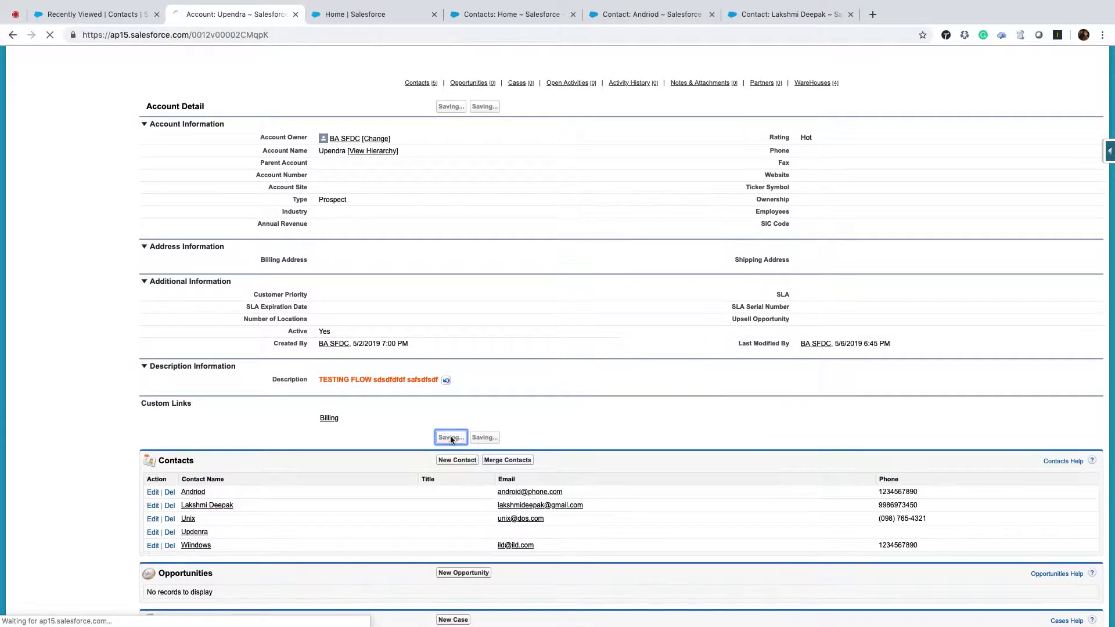
# Return to the Andriod contact and reload its record to check the description.
pyautogui.scroll(-5, 449, 421)
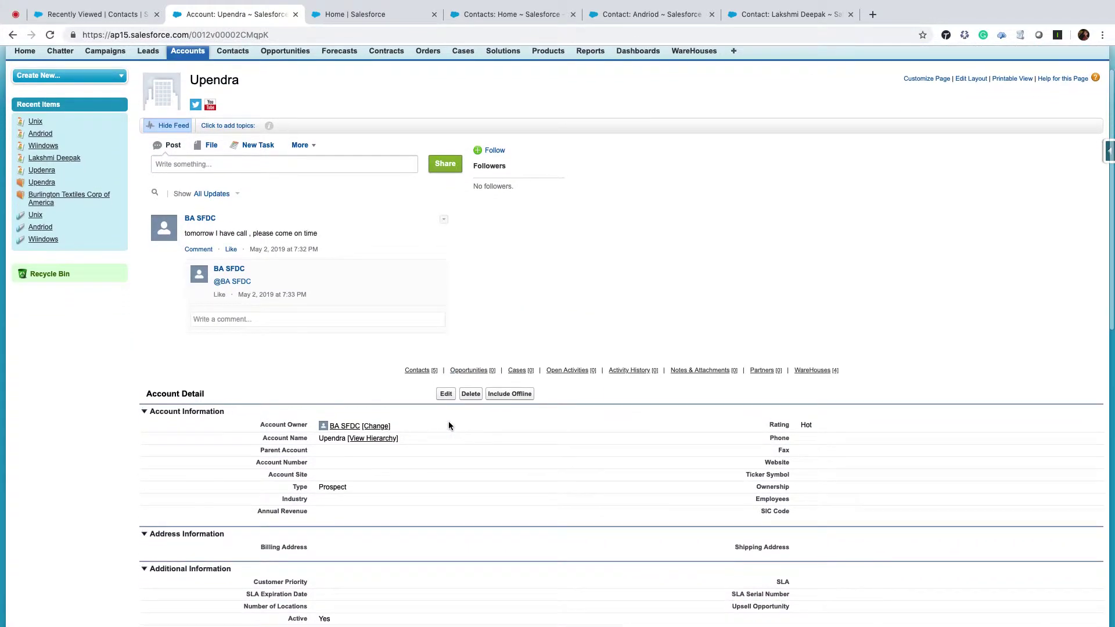
pyautogui.click(672, 14)
pyautogui.click(47, 36)
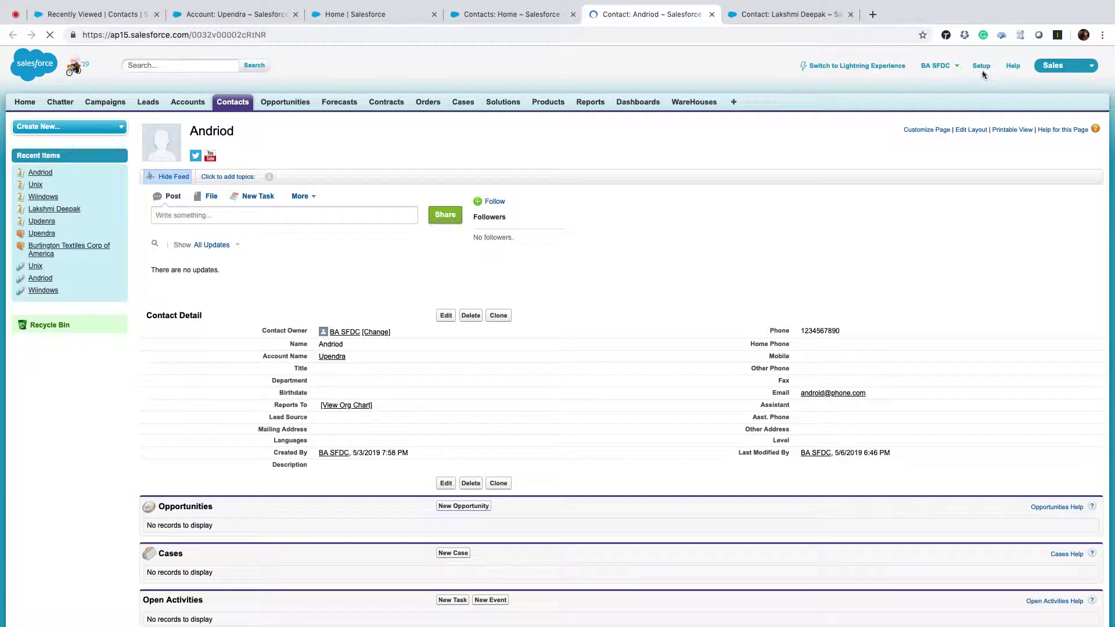
# Find Flows in Setup and open version 1 of the Update Contact Description flow in Flow Builder.
pyautogui.click(981, 66)
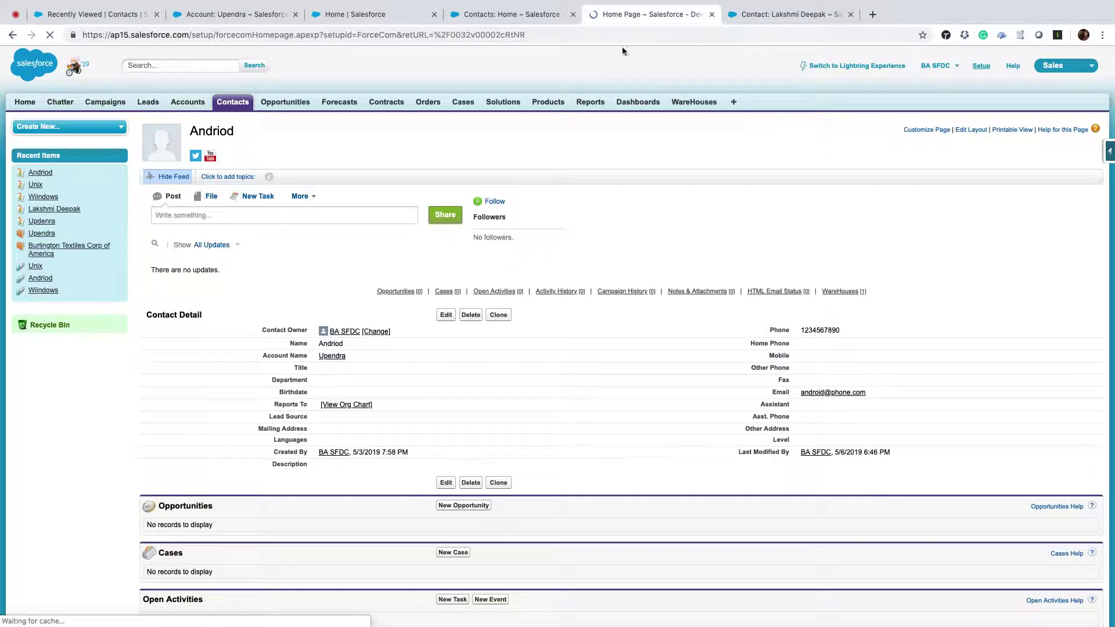
pyautogui.write('fi')
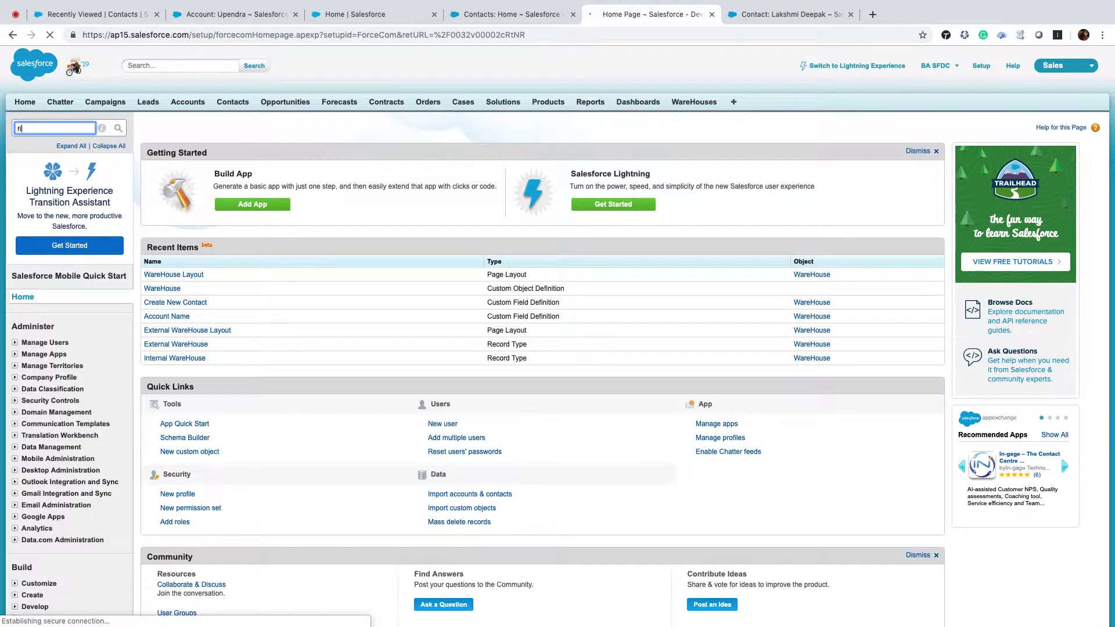
pyautogui.write('ow')
pyautogui.click(51, 277)
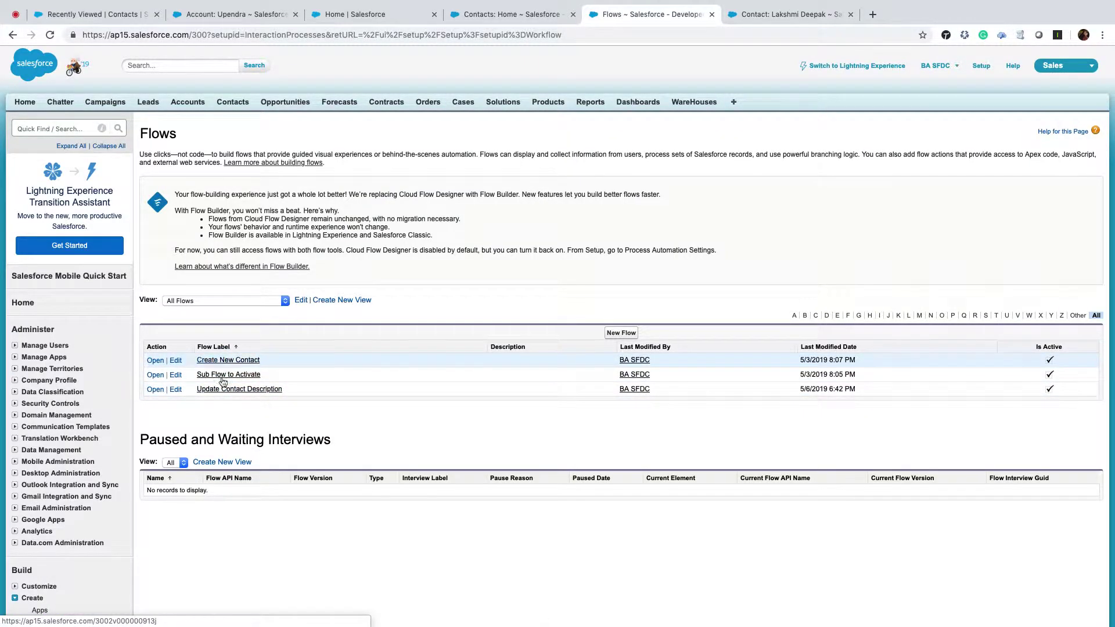
pyautogui.click(229, 389)
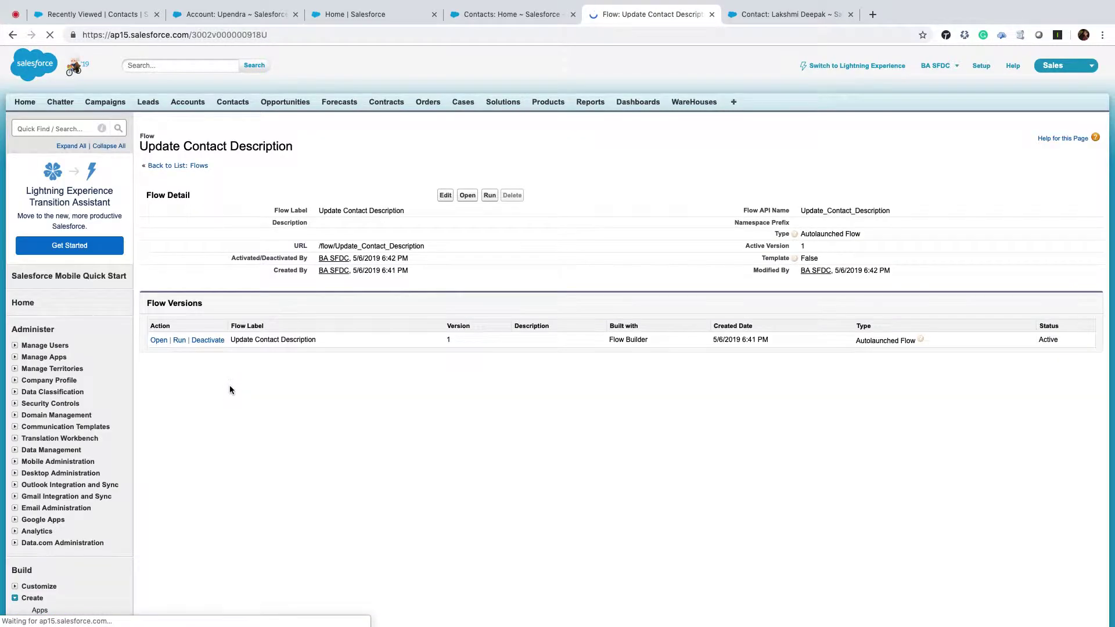
pyautogui.click(159, 341)
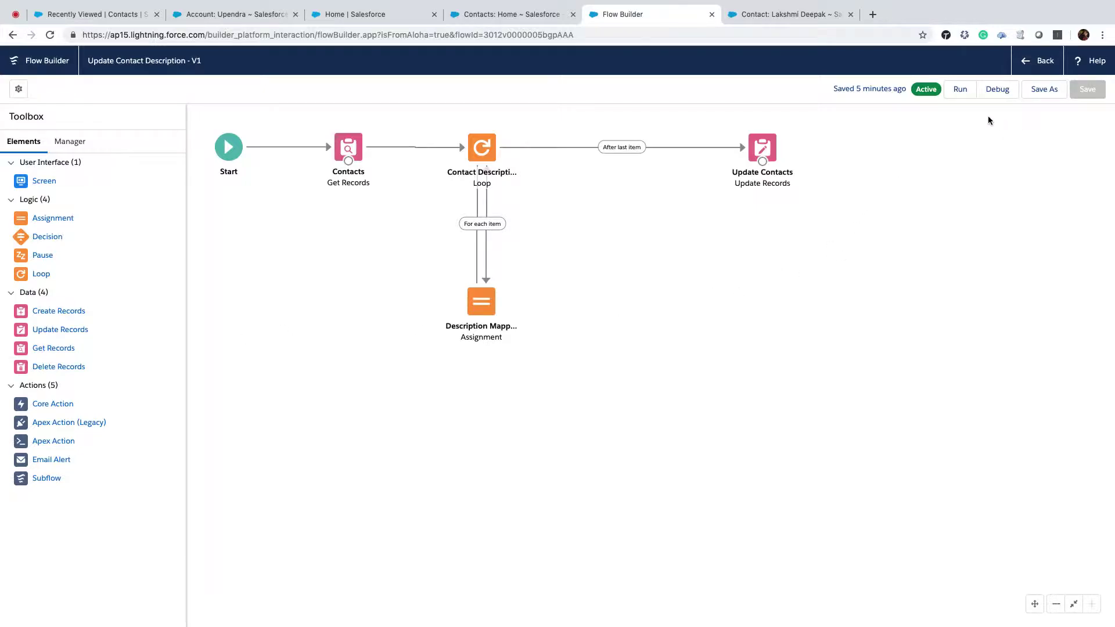
# Run the Update Contact Description flow in debug mode, review the debug details and return to the flow canvas.
pyautogui.click(997, 91)
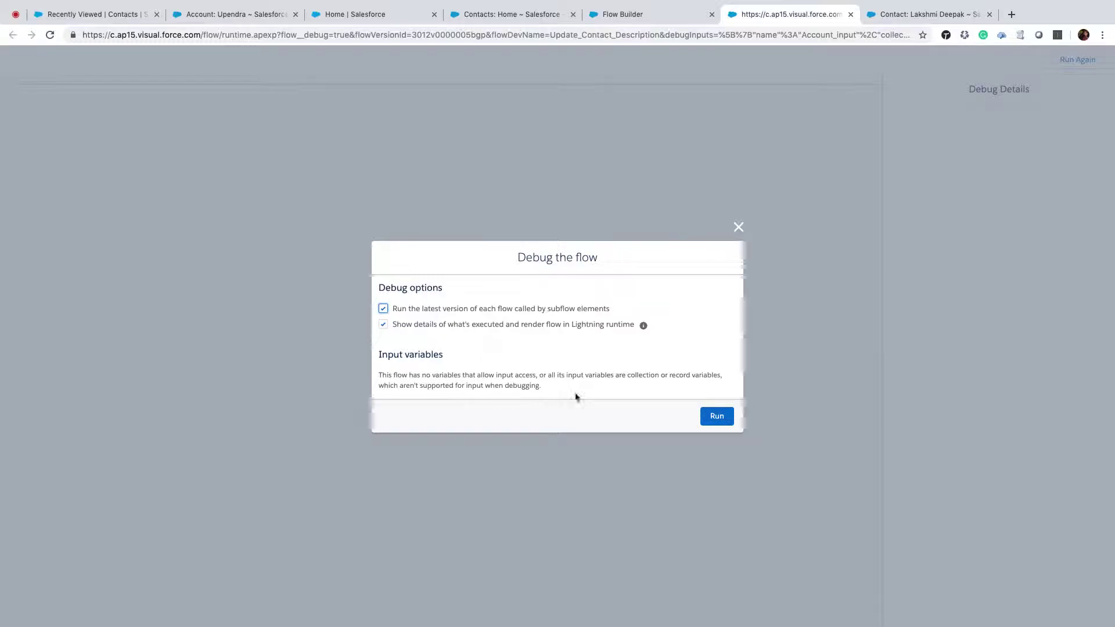
pyautogui.click(718, 418)
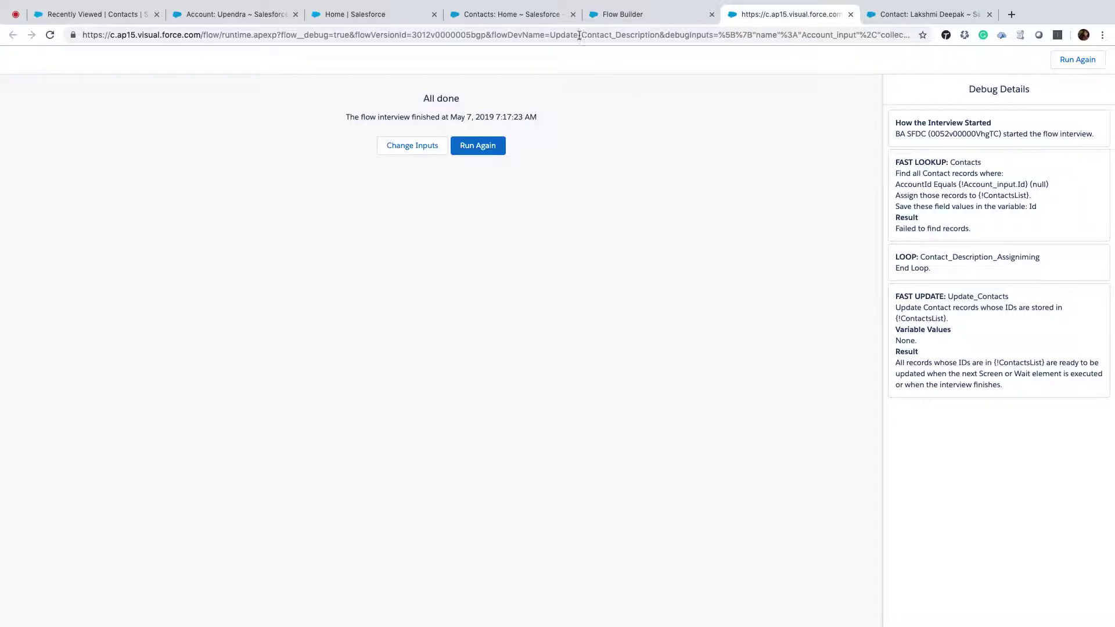
pyautogui.click(653, 13)
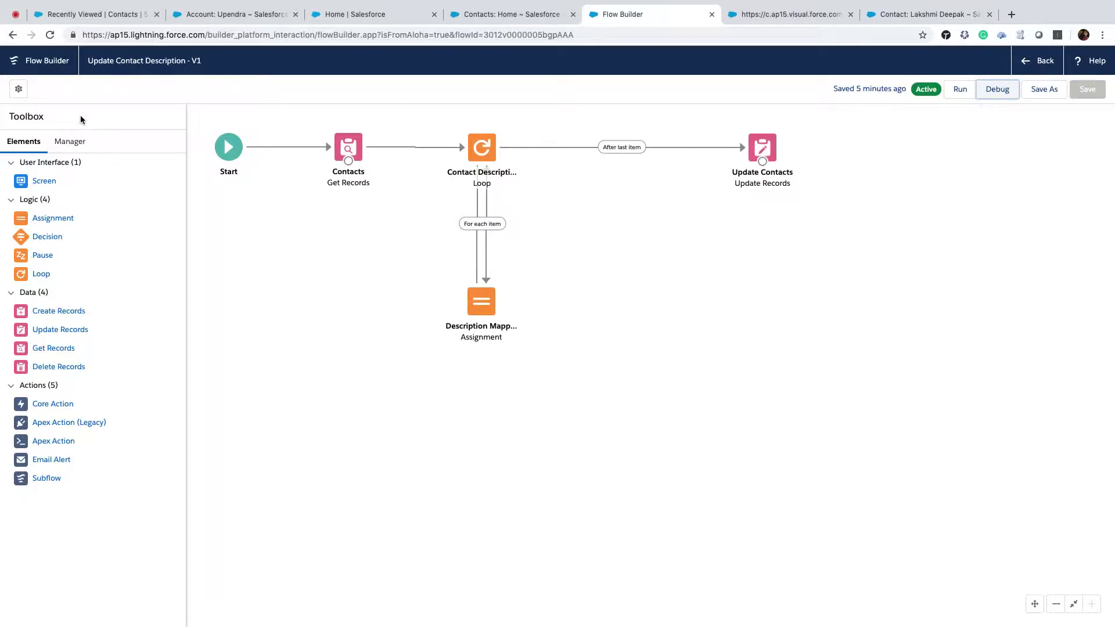
# Start a new flow resource of type Variable and enter AccountID-_nput as its API name.
pyautogui.click(68, 143)
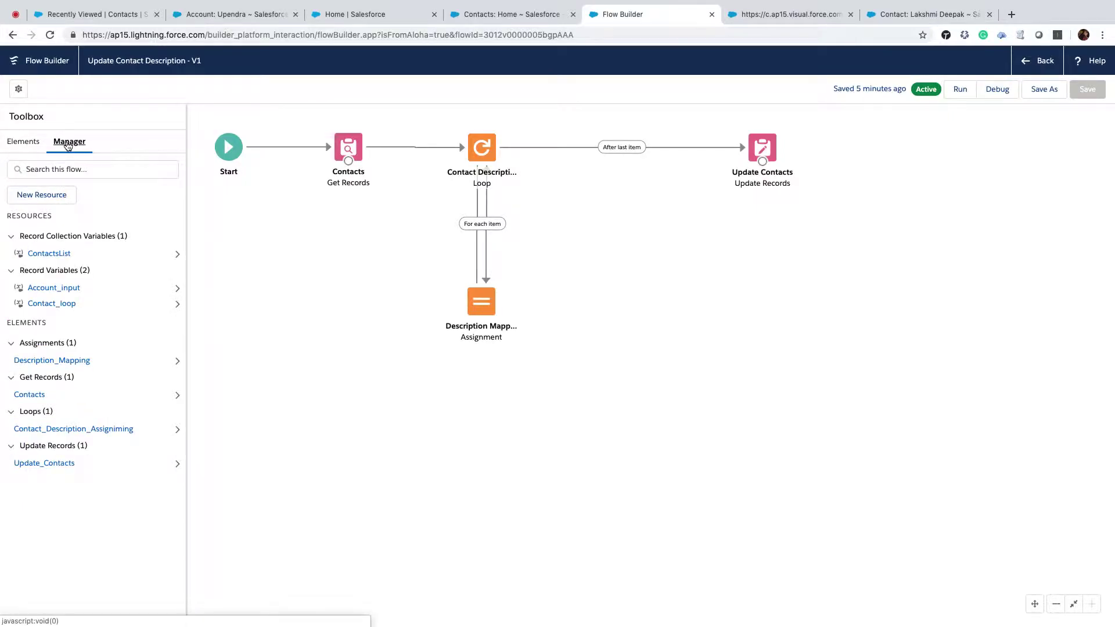
pyautogui.click(56, 197)
pyautogui.click(363, 299)
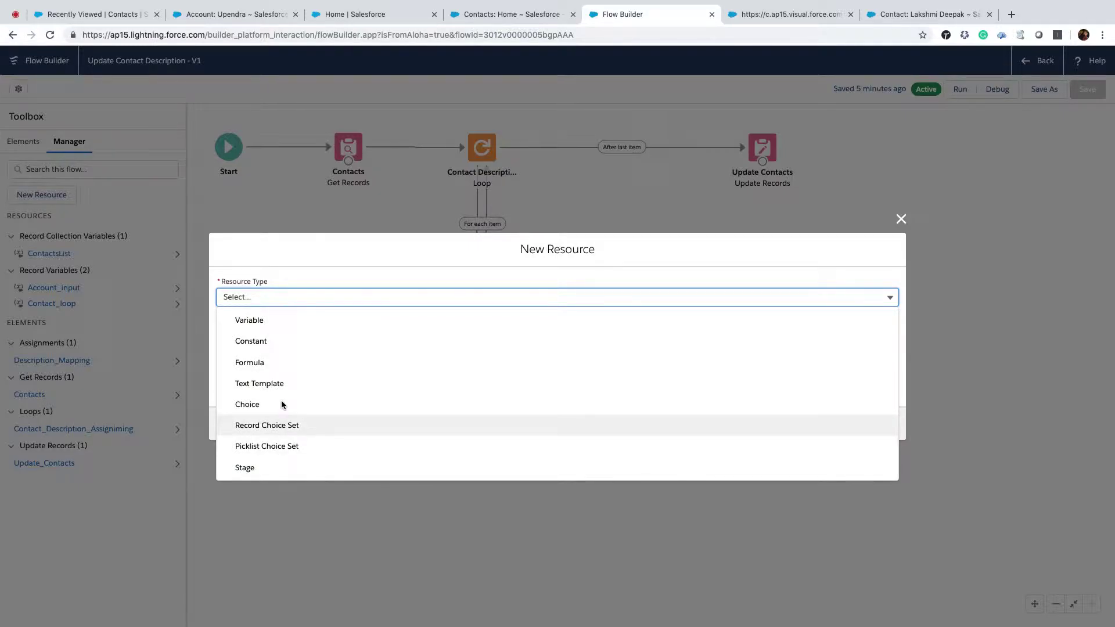
pyautogui.click(269, 320)
pyautogui.click(270, 299)
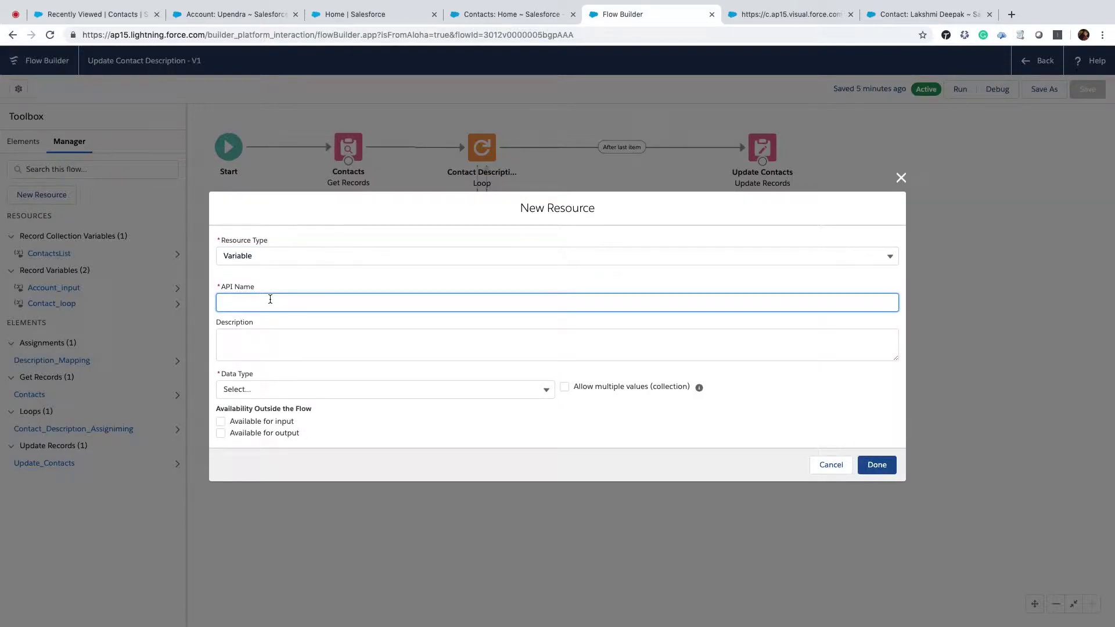
pyautogui.press('Tab')
pyautogui.click(275, 299)
pyautogui.press('Tab')
pyautogui.click(266, 296)
pyautogui.write('_nput')
# Make the variable a Text type available for input, correct its API name to AccountID_input and finish creating it.
pyautogui.click(251, 398)
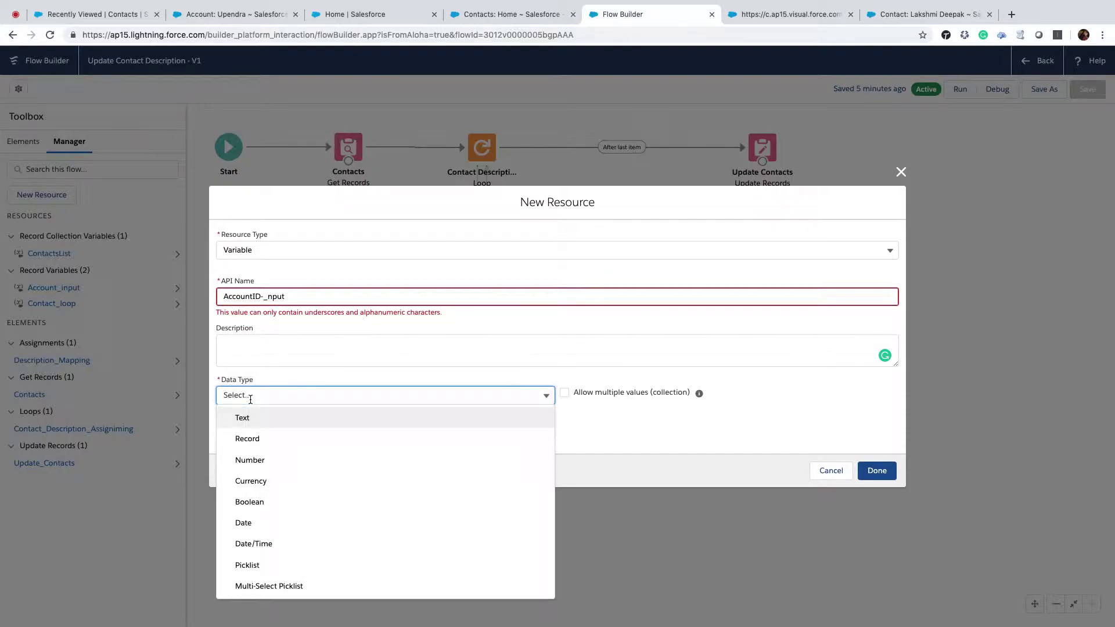
pyautogui.click(250, 426)
pyautogui.click(221, 444)
pyautogui.click(265, 279)
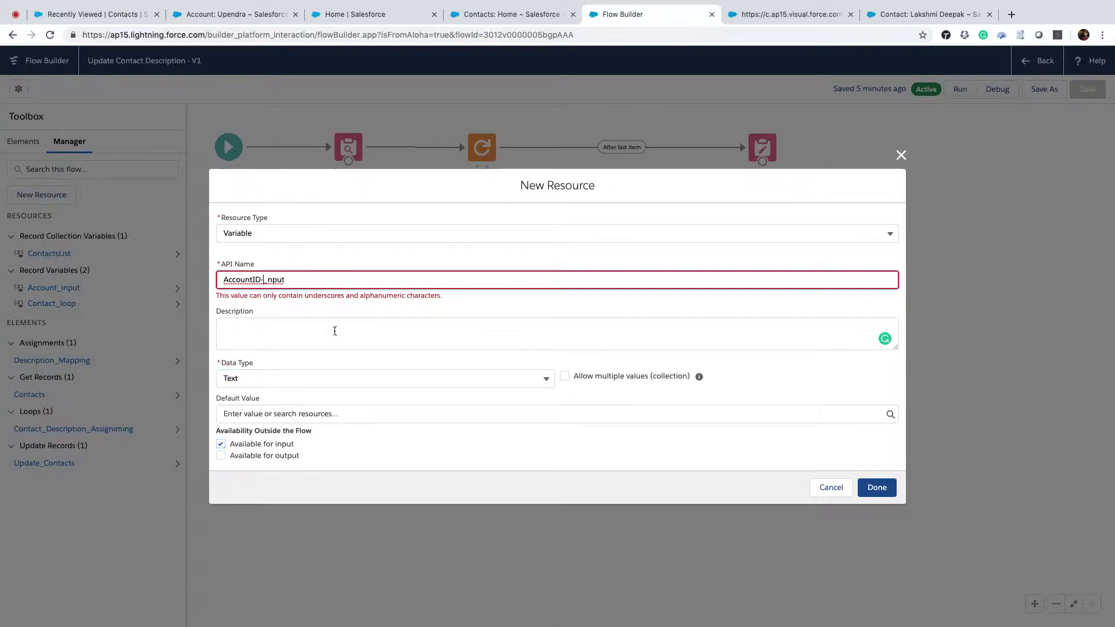
pyautogui.press('BackSpace')
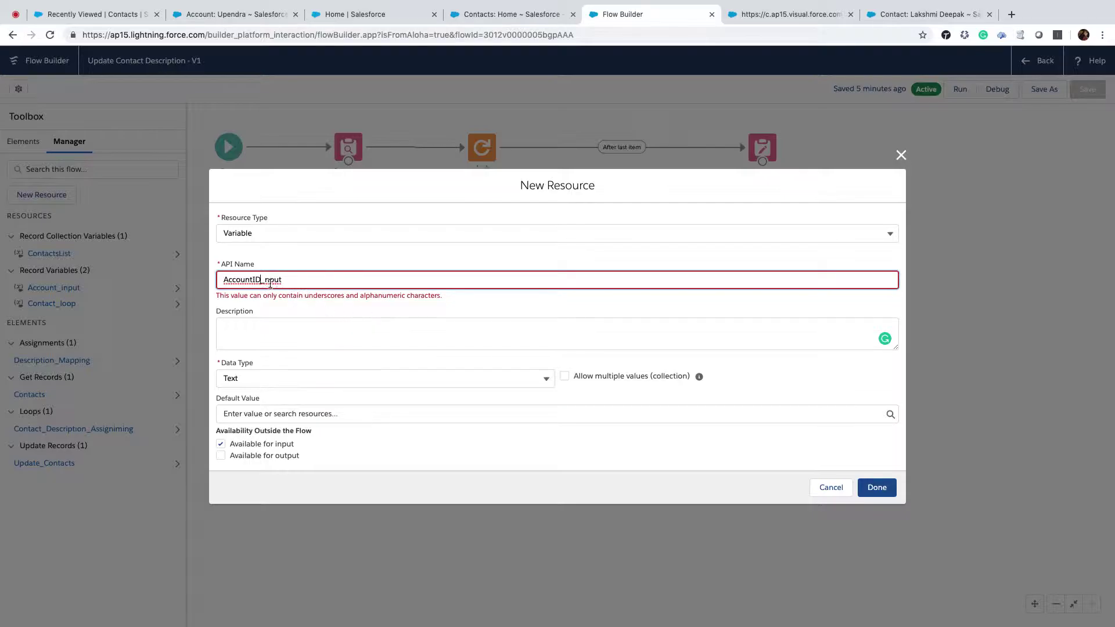
pyautogui.write('i')
pyautogui.click(874, 489)
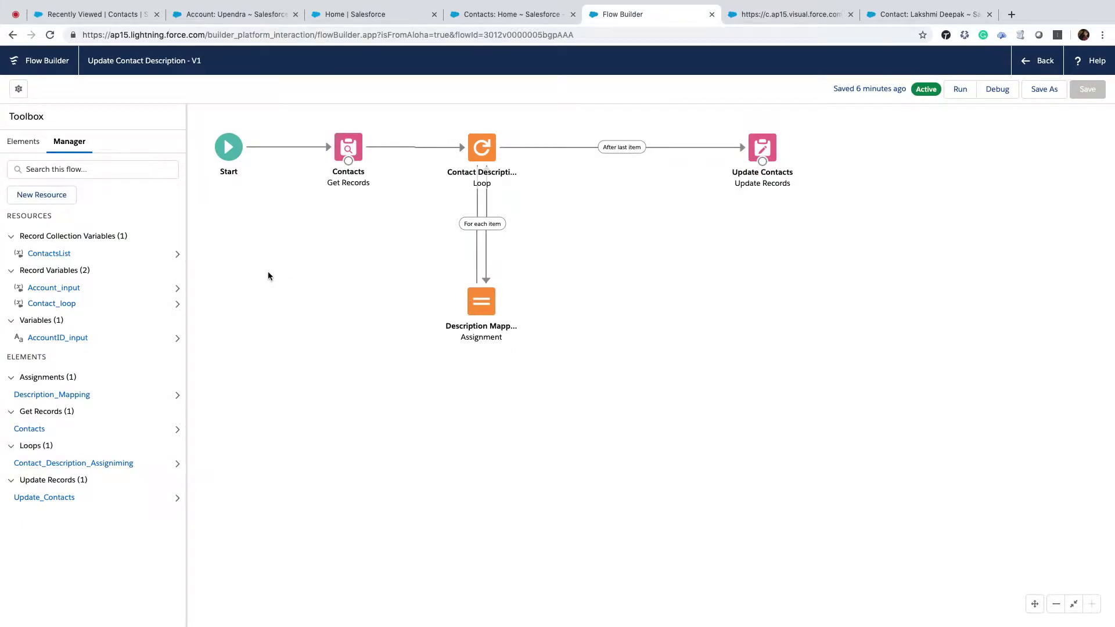
# Add a Get Records element to the canvas, label it Accounts and choose Account as its object.
pyautogui.click(18, 144)
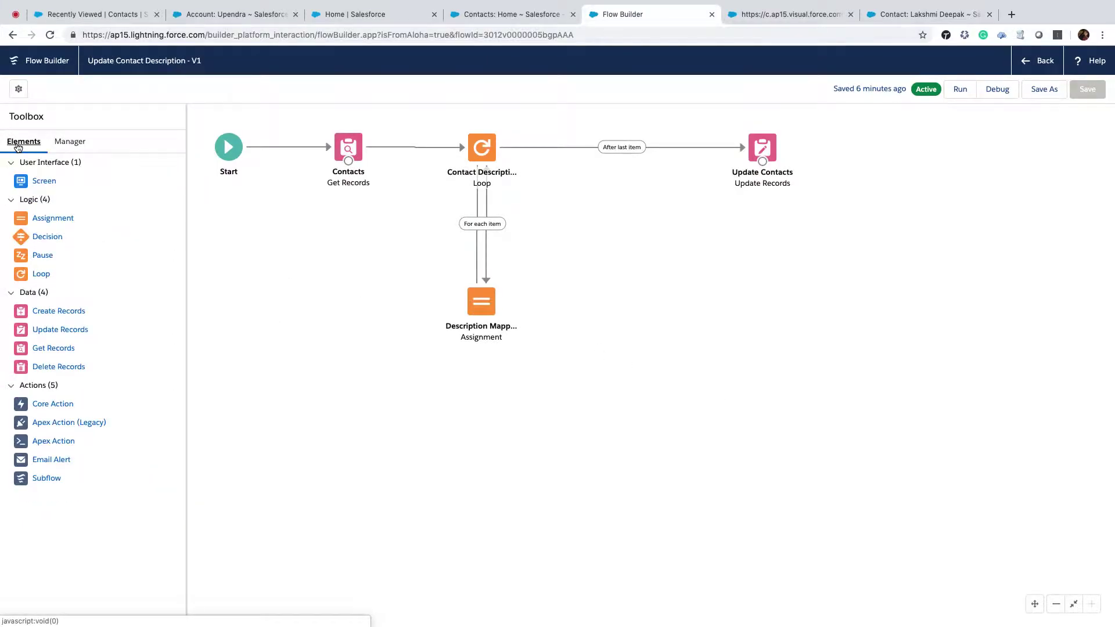
pyautogui.moveTo(45, 314); pyautogui.dragTo(77, 296)
pyautogui.moveTo(50, 348); pyautogui.dragTo(325, 308)
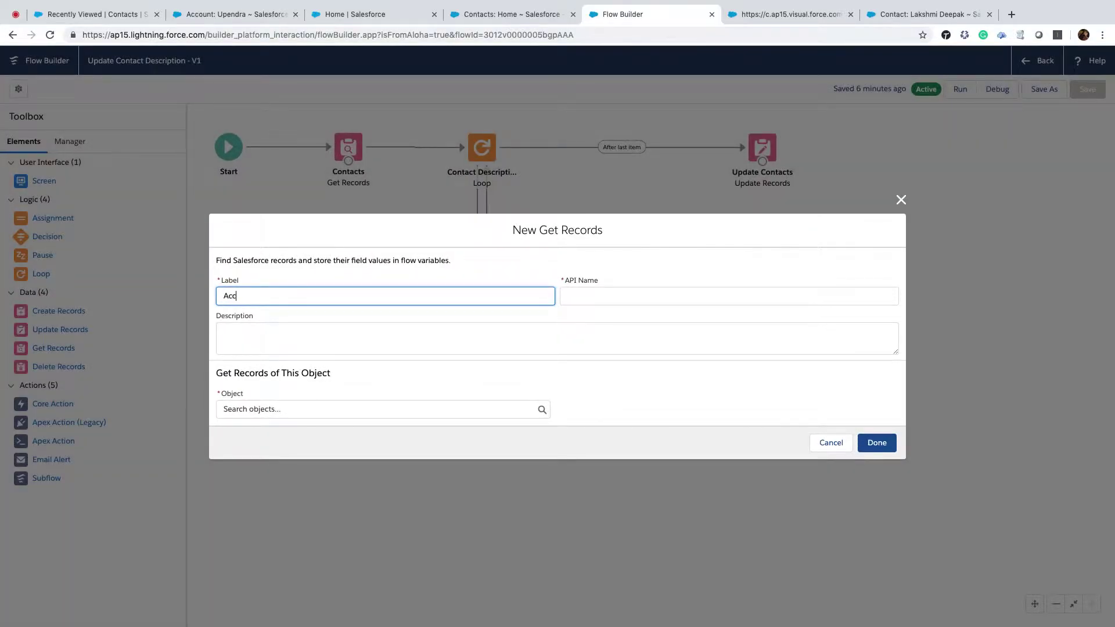
pyautogui.write('Accounts')
pyautogui.press('Tab')
pyautogui.click(312, 410)
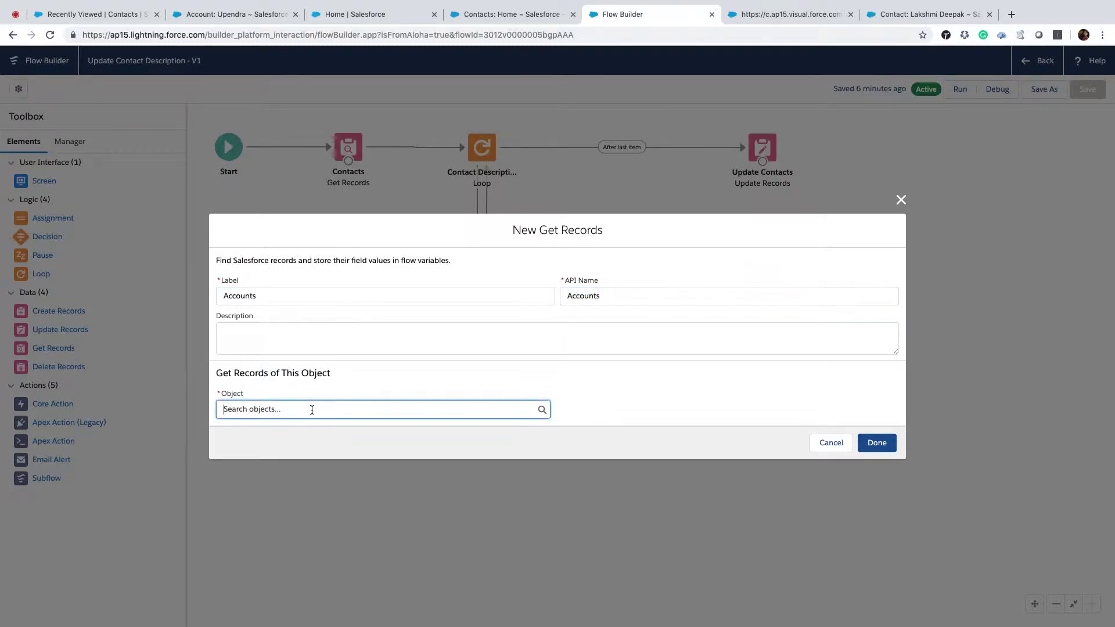
pyautogui.write('Account')
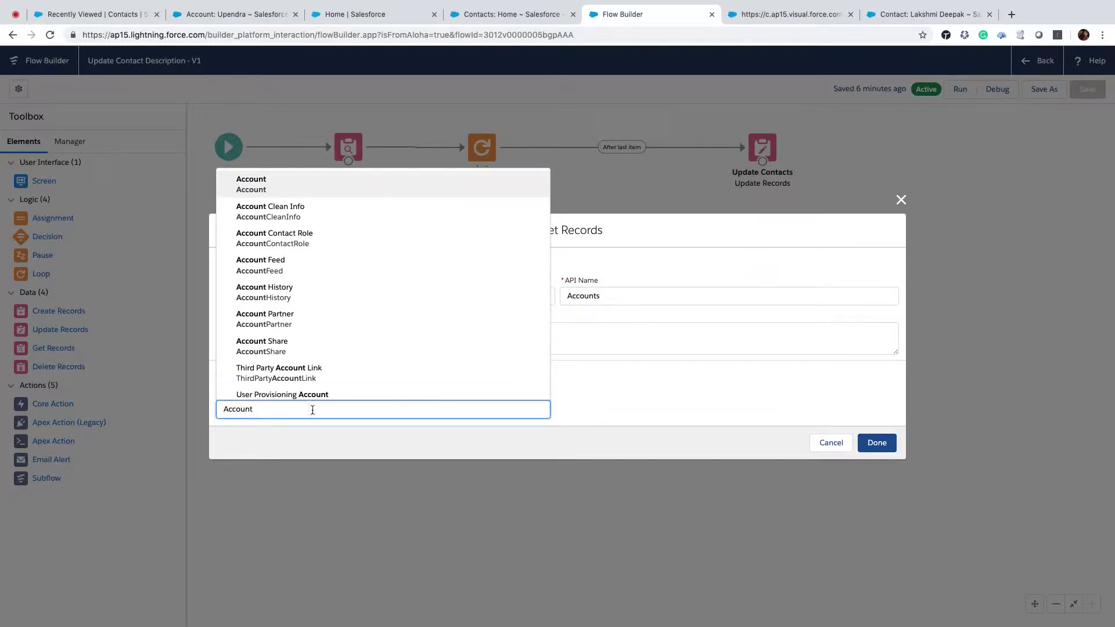
pyautogui.click(283, 183)
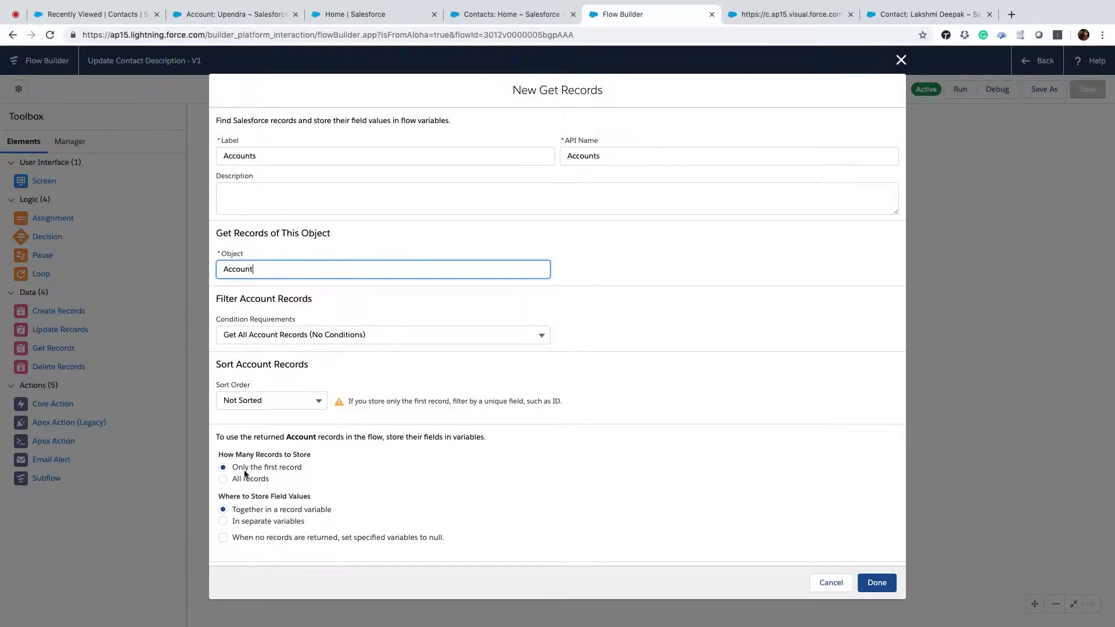
# Filter the account records with conditions so that Id Equals the AccountID_input variable.
pyautogui.click(295, 337)
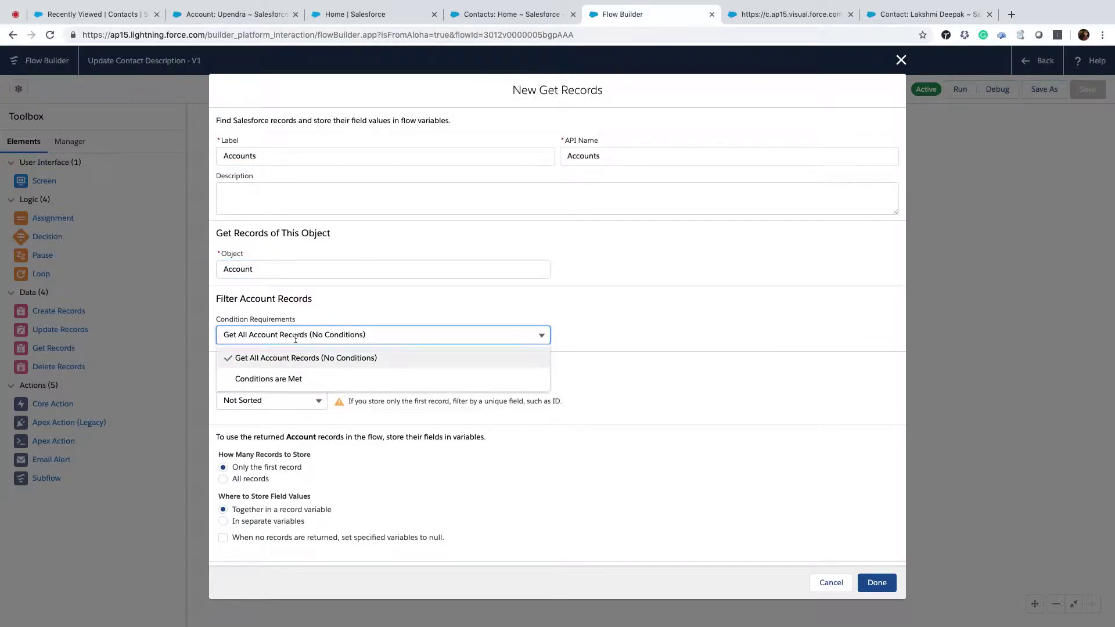
pyautogui.click(272, 378)
pyautogui.write('Id')
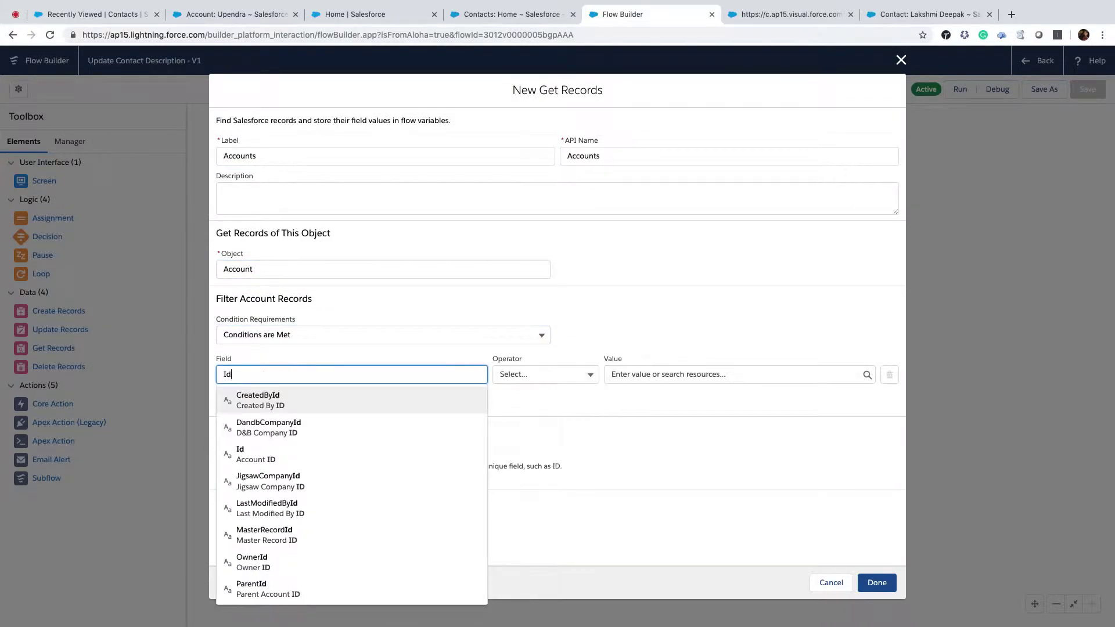
pyautogui.press('Escape')
pyautogui.click(587, 375)
pyautogui.click(519, 396)
pyautogui.click(666, 376)
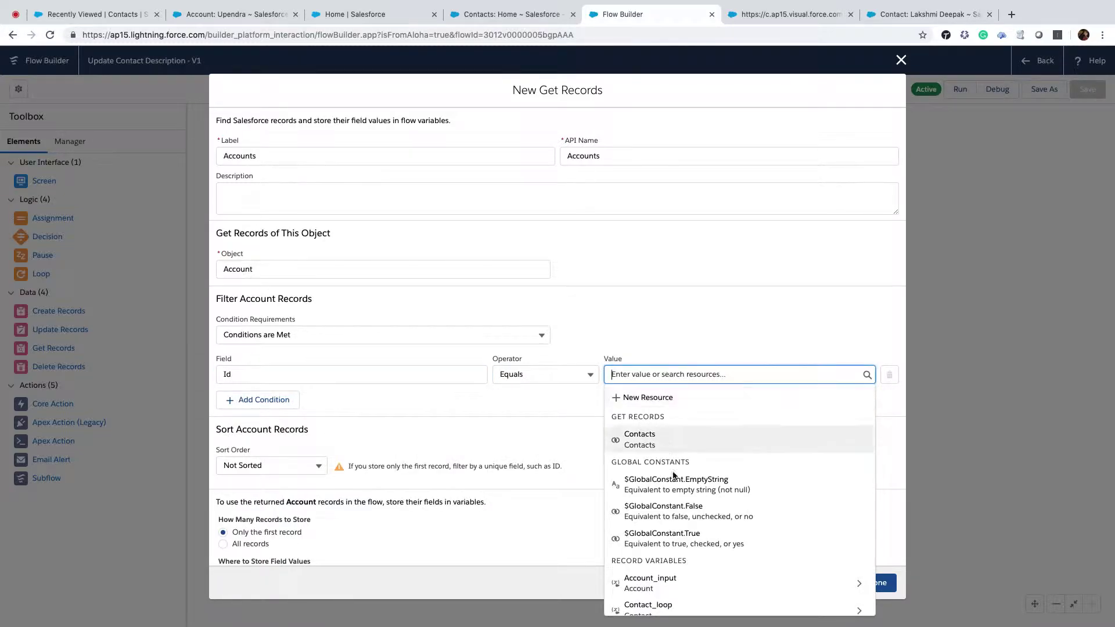
pyautogui.scroll(-3, 671, 578)
pyautogui.scroll(-2, 663, 395)
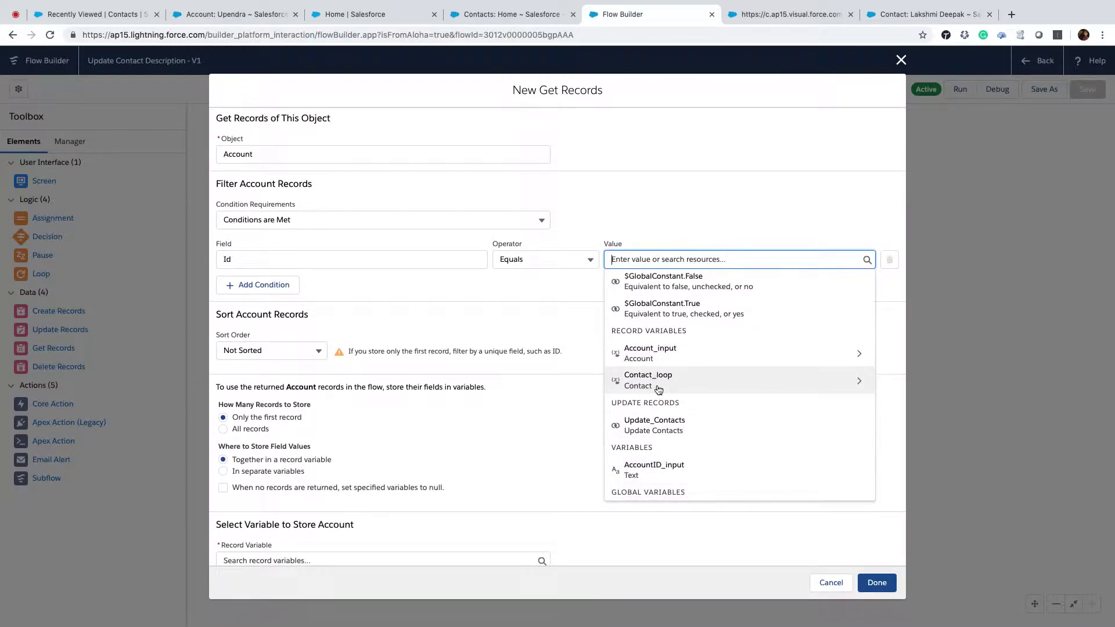
pyautogui.scroll(3, 658, 398)
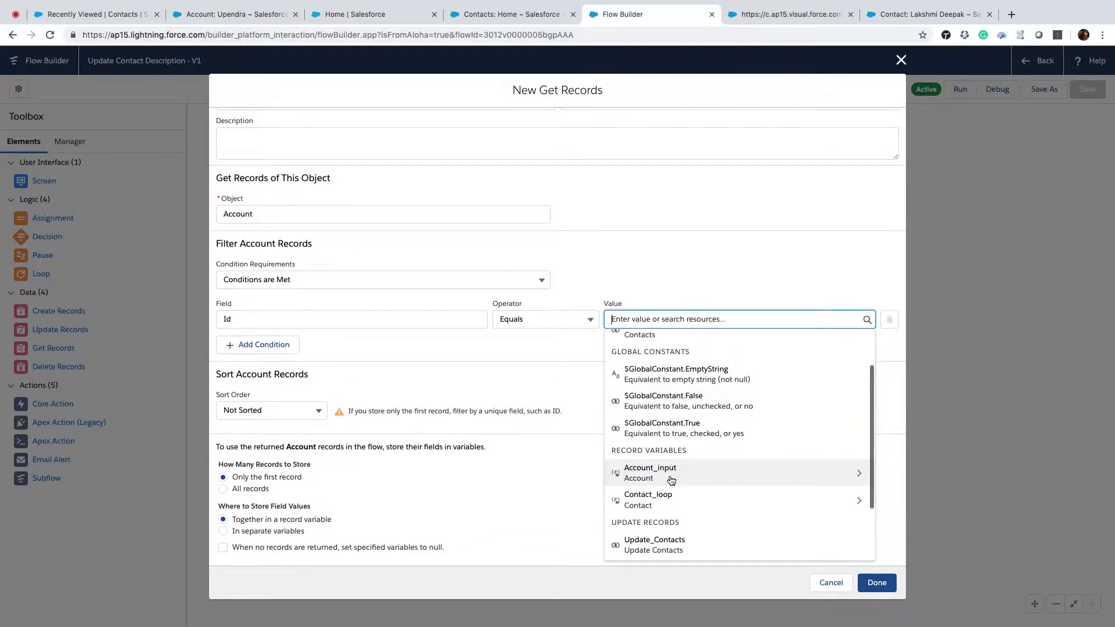
pyautogui.scroll(2, 671, 480)
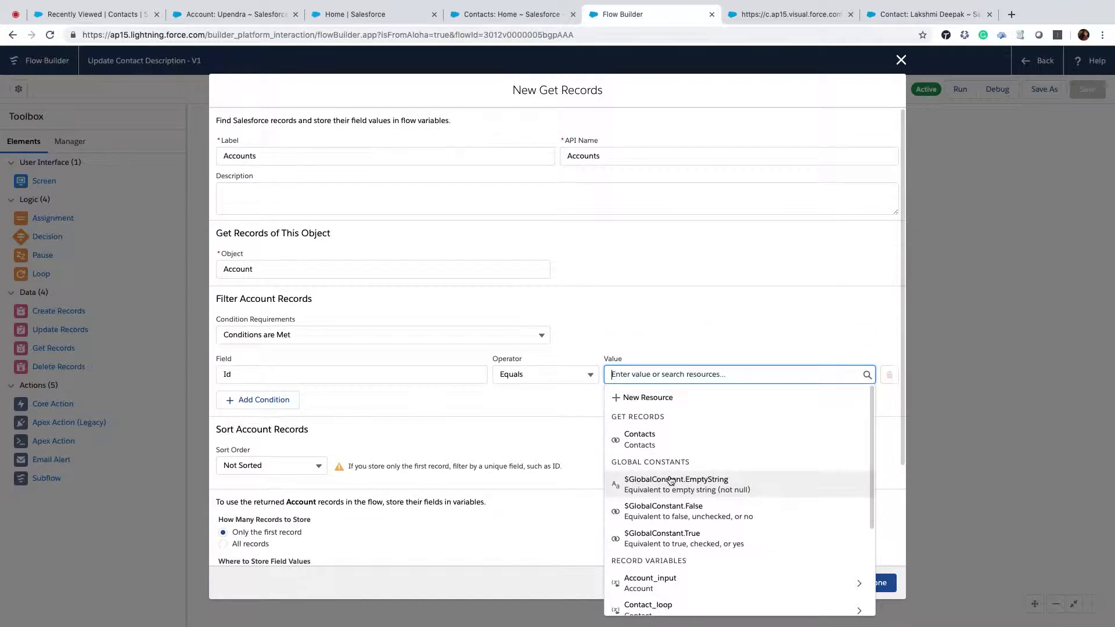
pyautogui.scroll(-4, 671, 480)
pyautogui.scroll(-2, 671, 479)
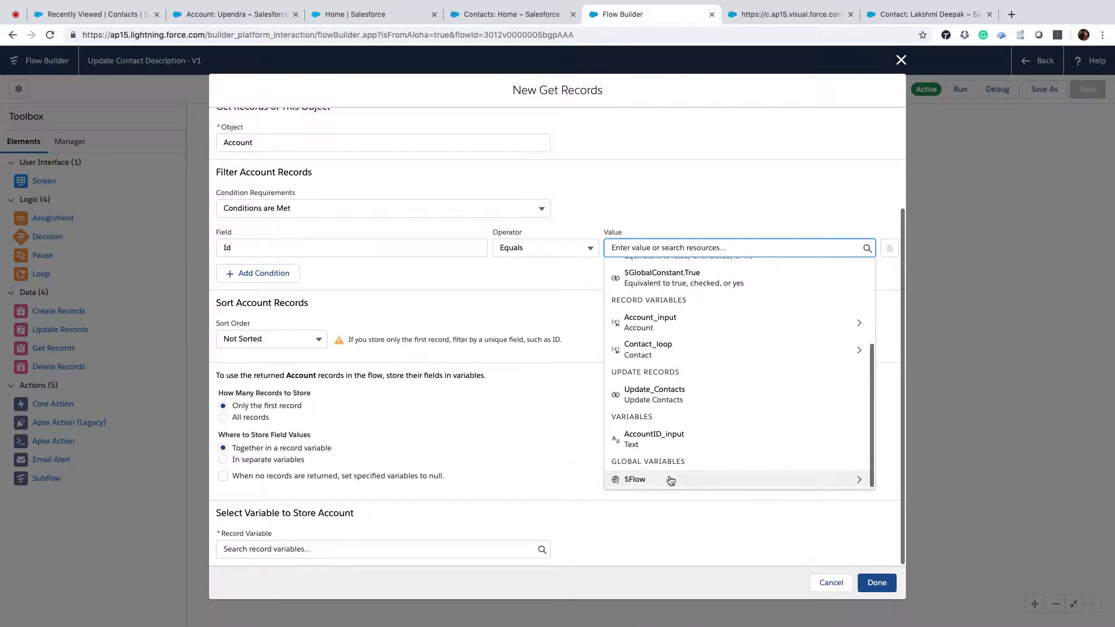
pyautogui.click(672, 448)
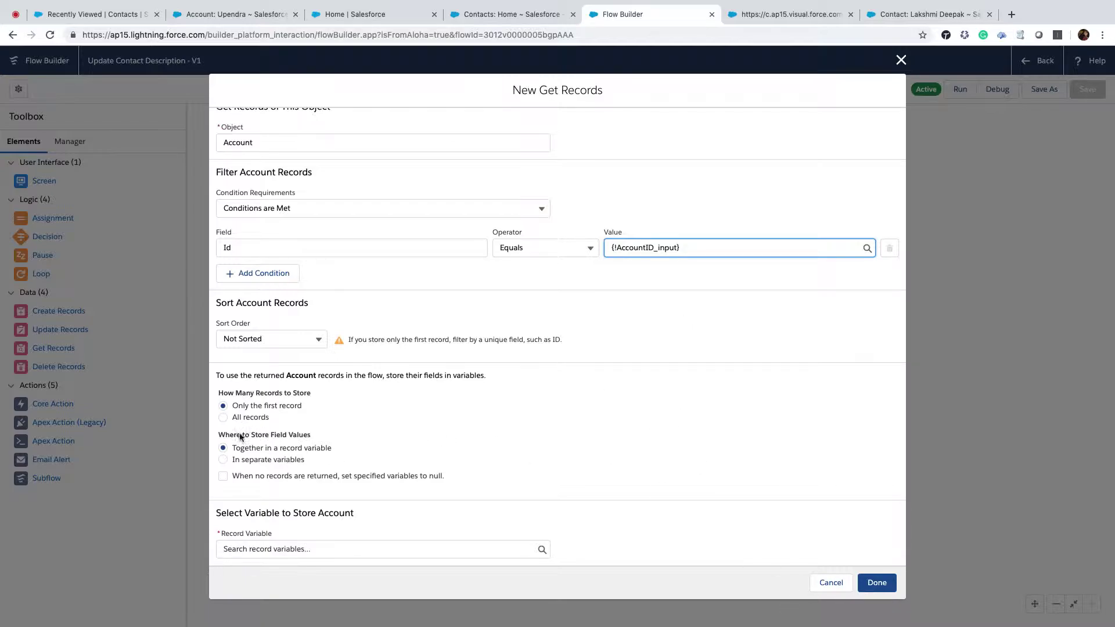
# Start a new Variable resource for storing the retrieved account, enter AccountSelected as its API name and stay on the page.
pyautogui.click(290, 549)
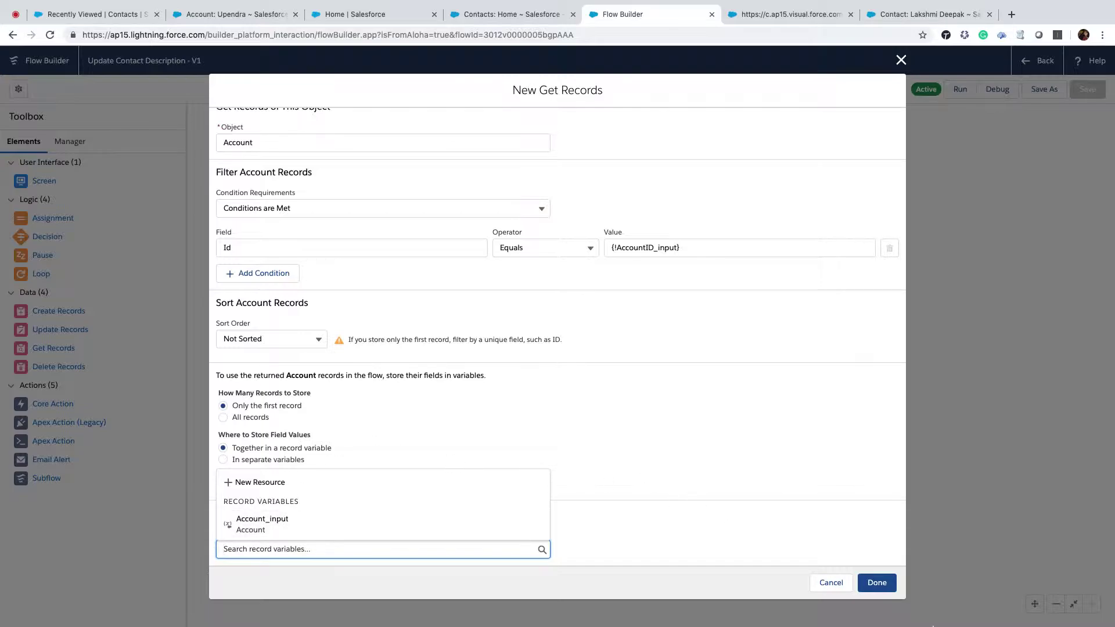
pyautogui.click(677, 250)
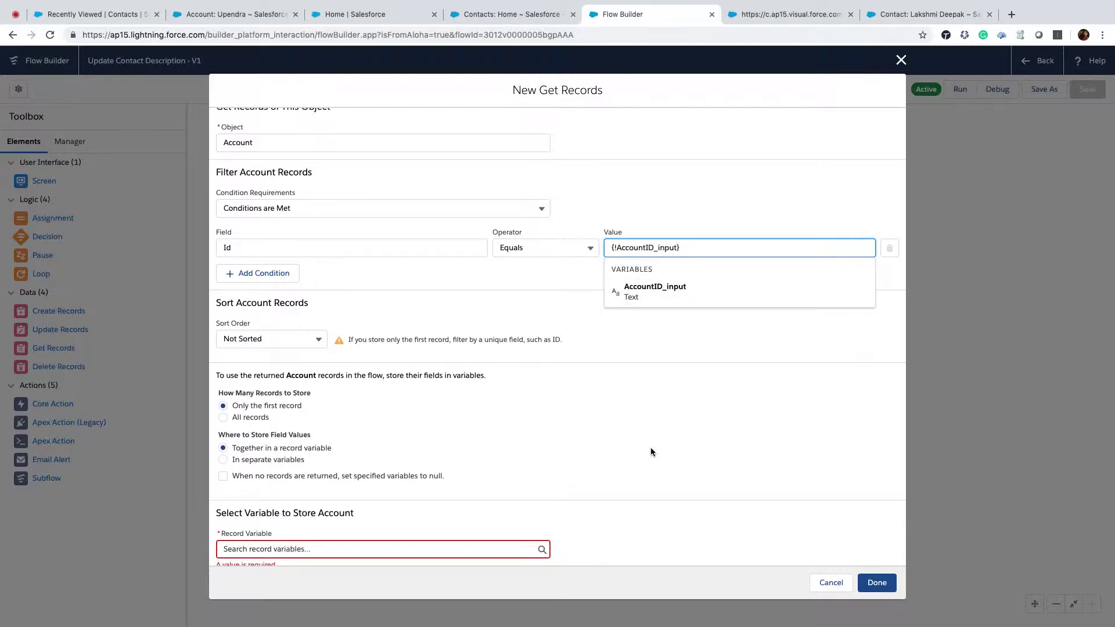
pyautogui.click(366, 549)
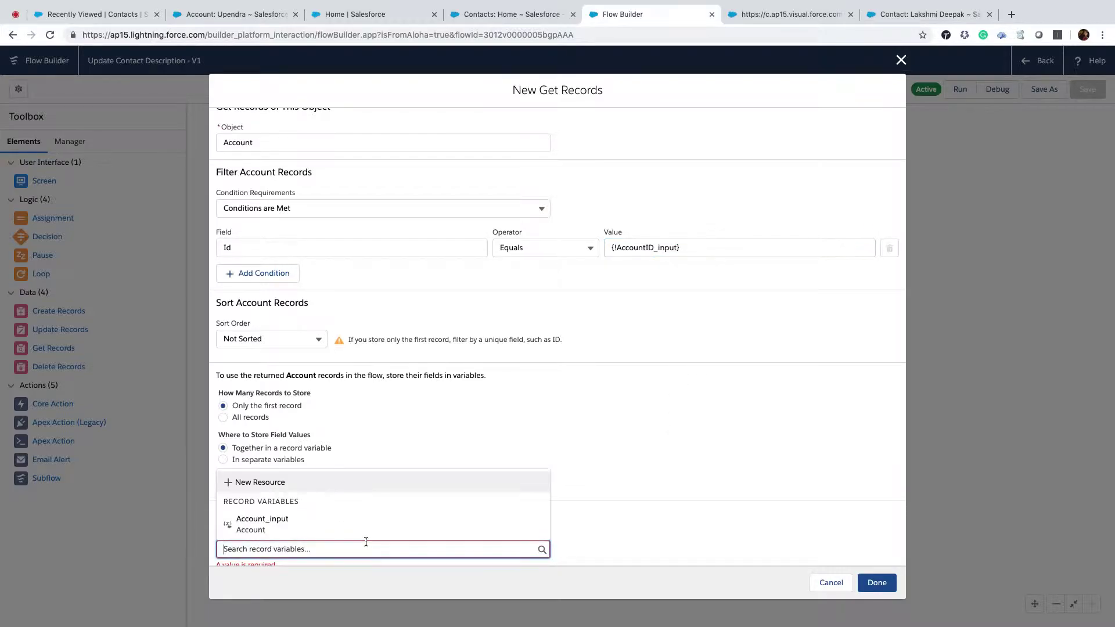
pyautogui.scroll(-2, 644, 408)
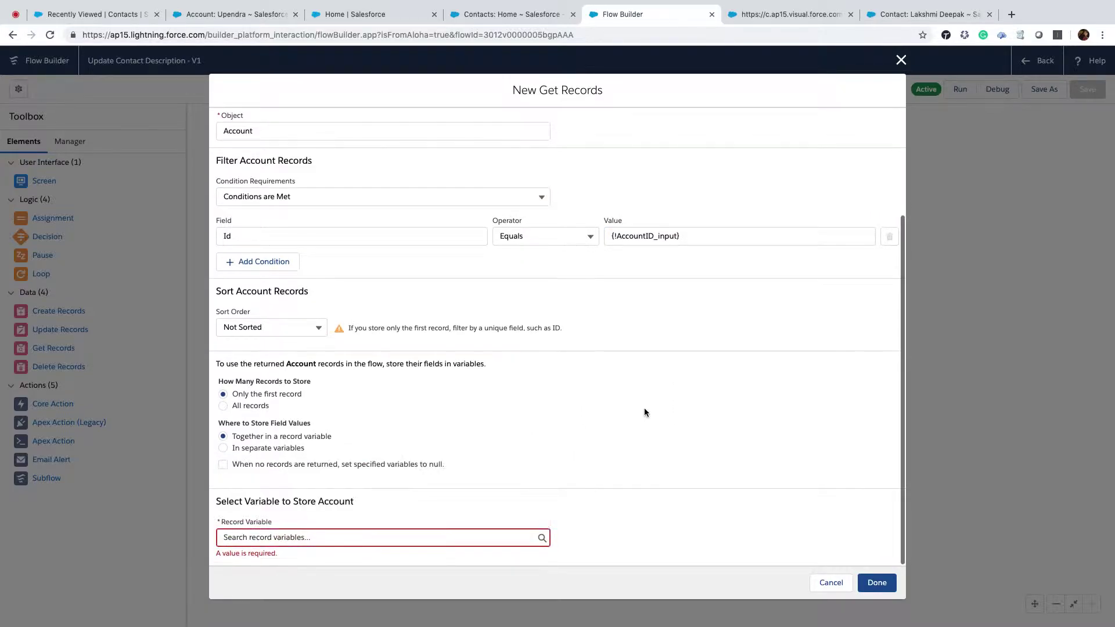
pyautogui.click(311, 537)
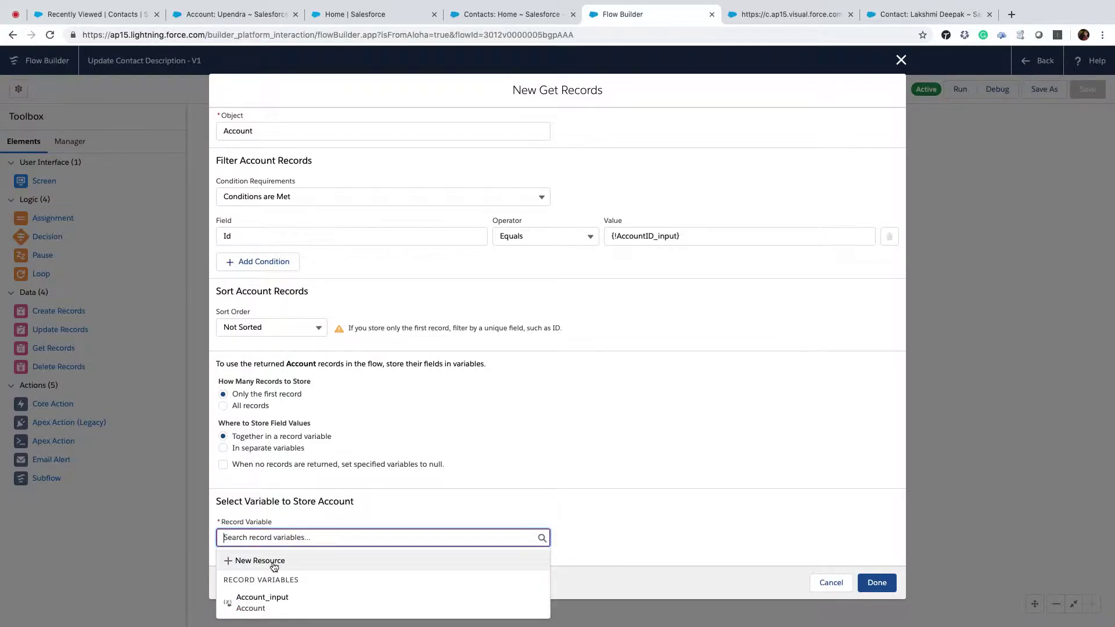
pyautogui.click(275, 562)
pyautogui.click(386, 296)
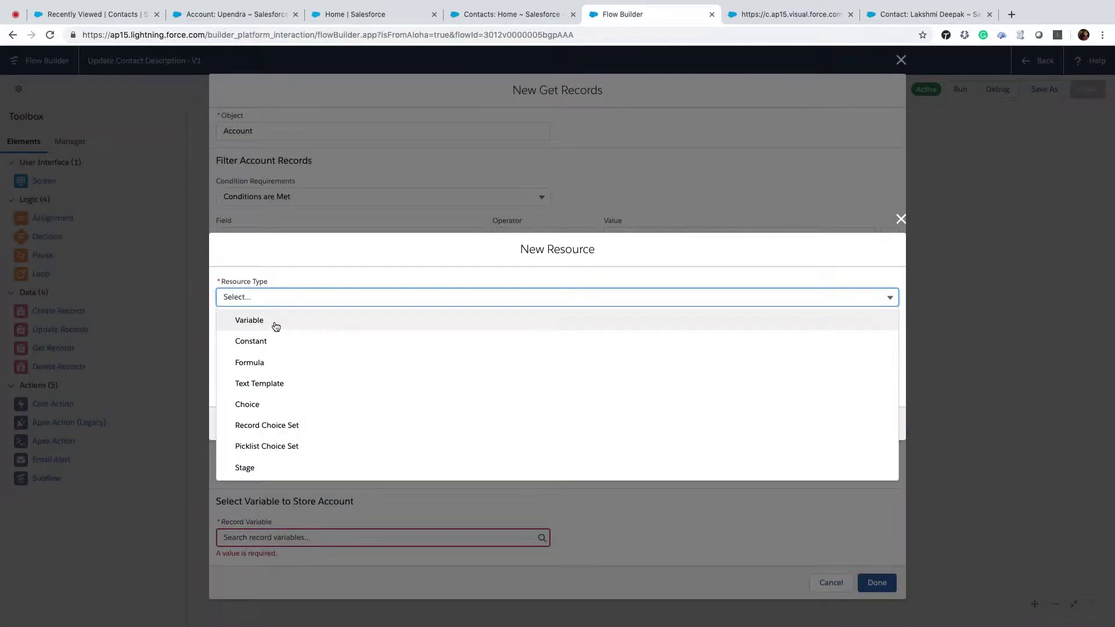
pyautogui.click(274, 323)
pyautogui.click(252, 303)
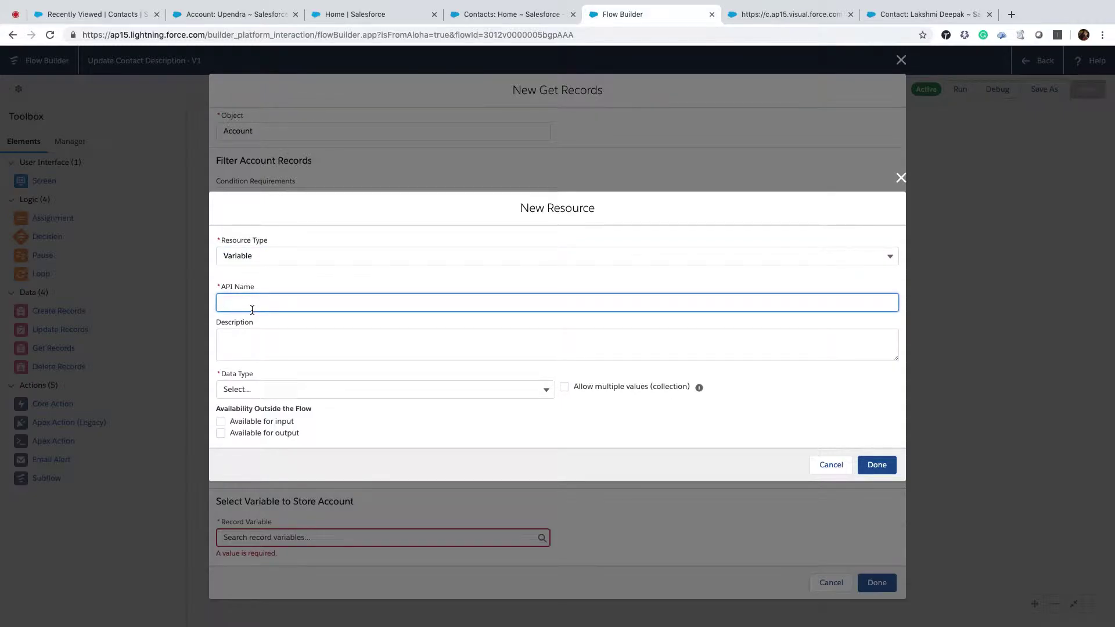
pyautogui.write('AccountSelected')
pyautogui.press('Tab')
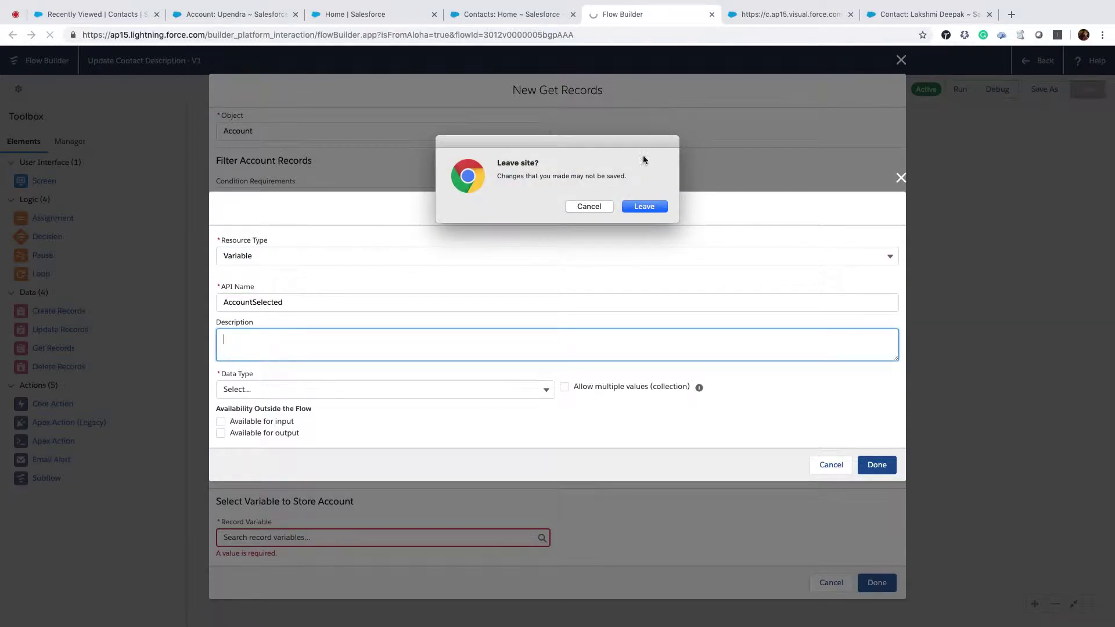
pyautogui.click(589, 206)
# Make the AccountSelected variable a Record type for the Account object and finish creating it.
pyautogui.click(234, 390)
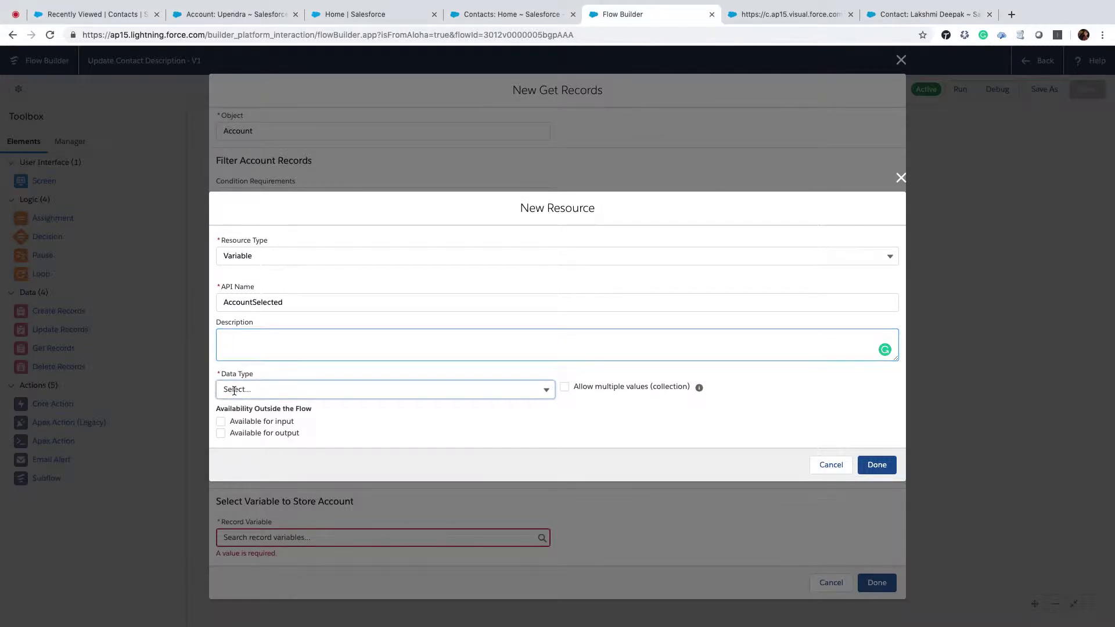
pyautogui.click(248, 431)
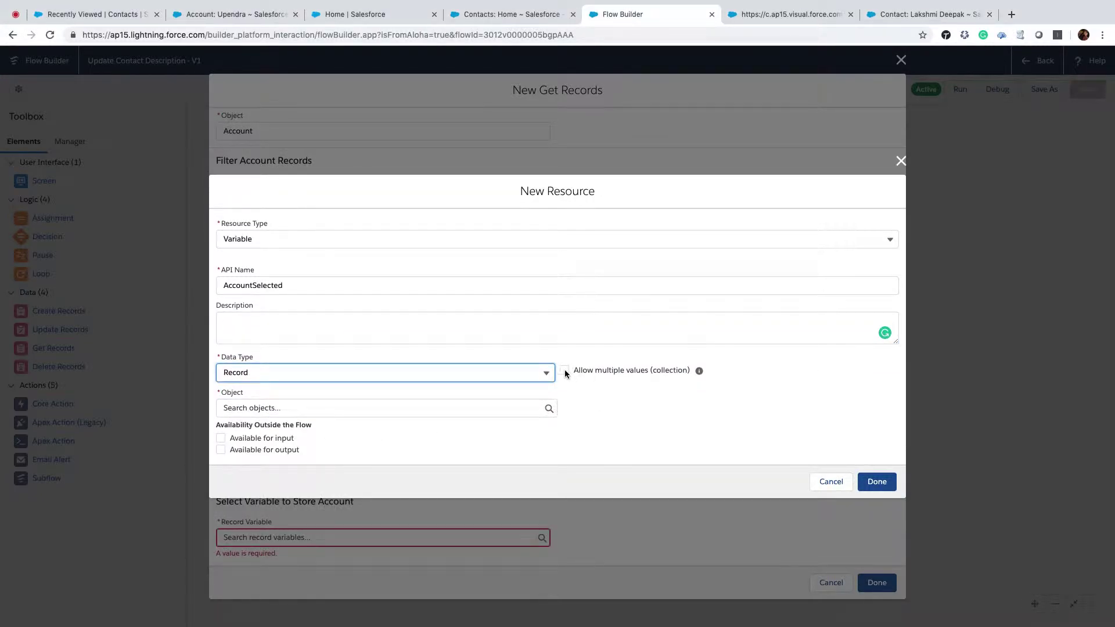
pyautogui.click(317, 408)
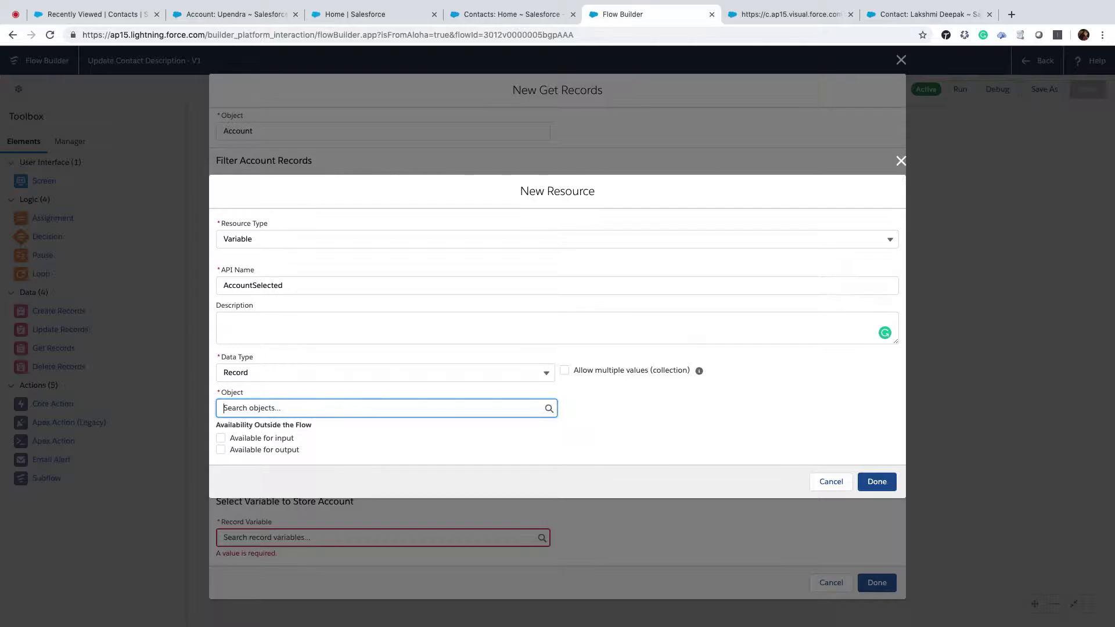
pyautogui.write('Account')
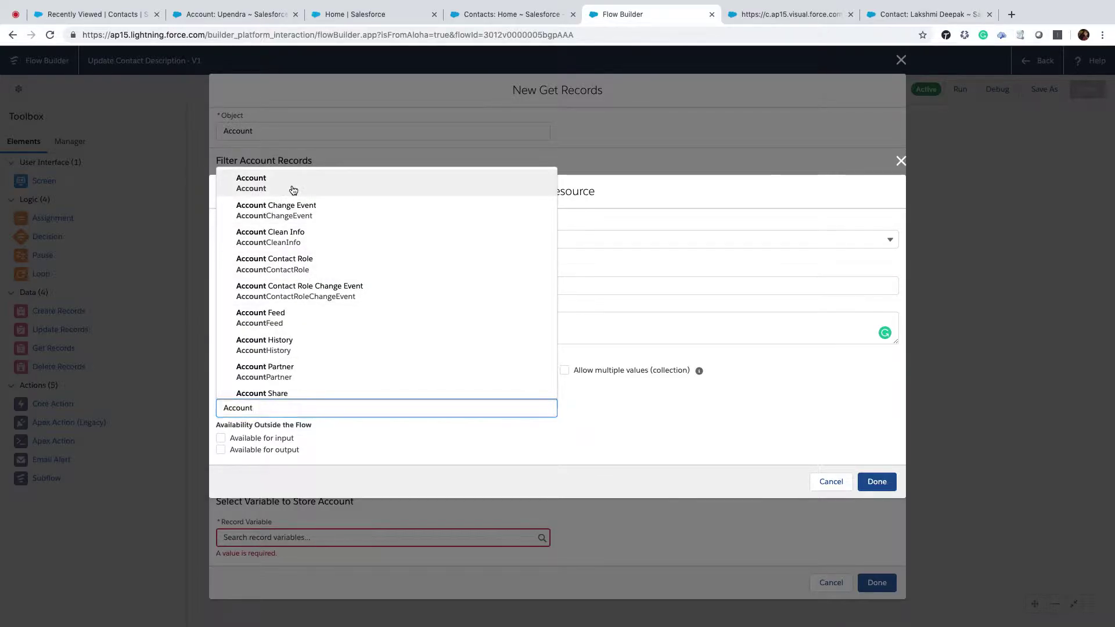
pyautogui.click(294, 190)
pyautogui.click(877, 481)
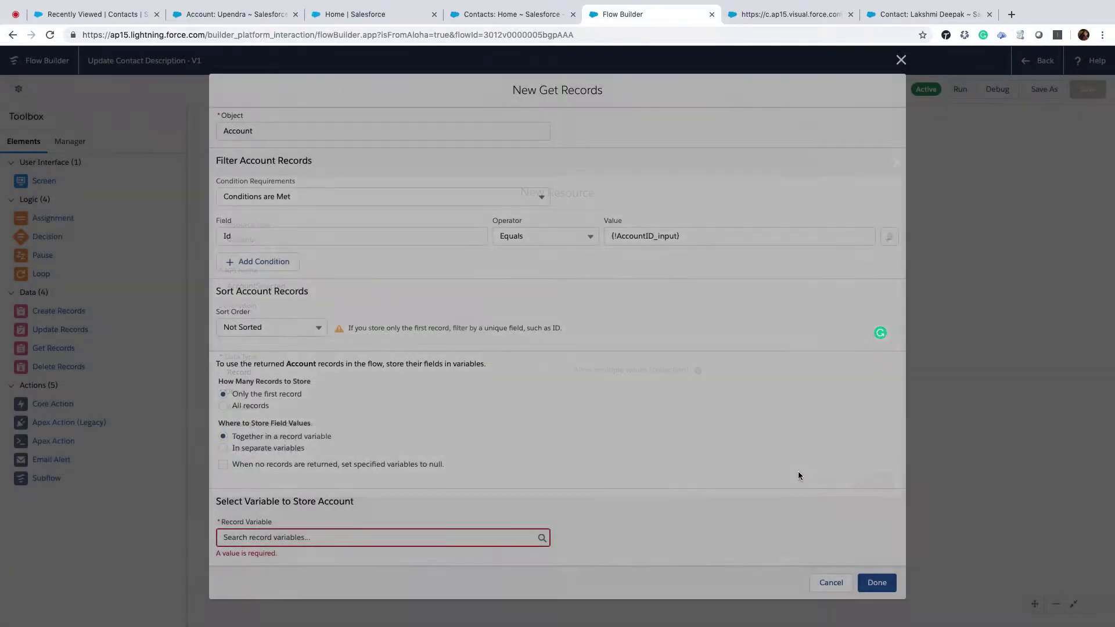
# Store the retrieved account in the AccountSelected record variable and finish the Accounts Get Records element.
pyautogui.scroll(-3, 468, 447)
pyautogui.click(261, 537)
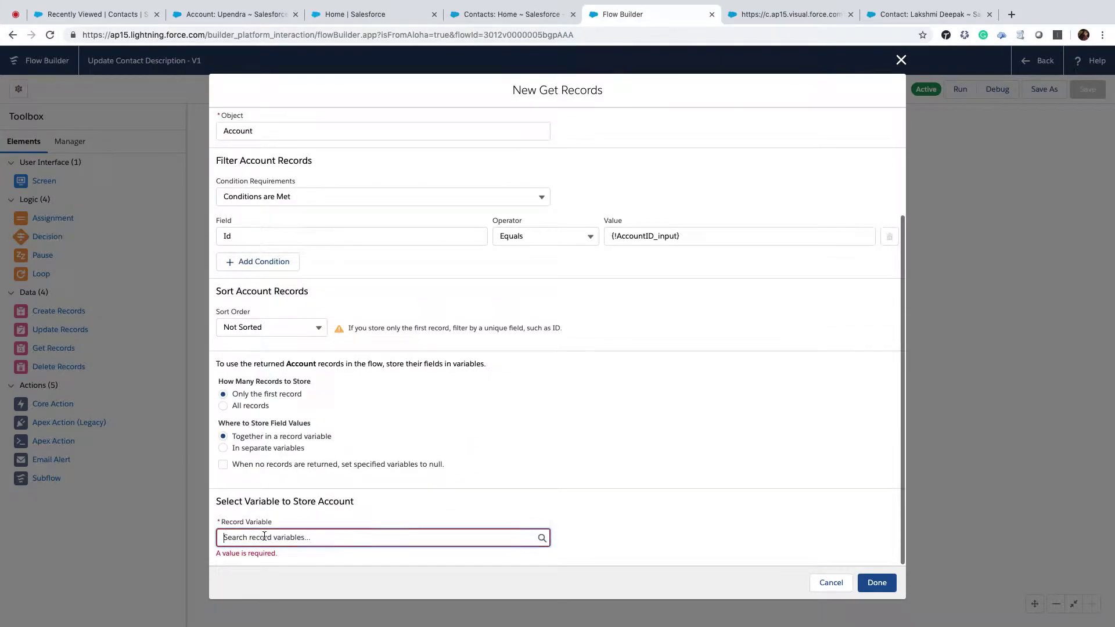
pyautogui.click(272, 514)
pyautogui.click(877, 583)
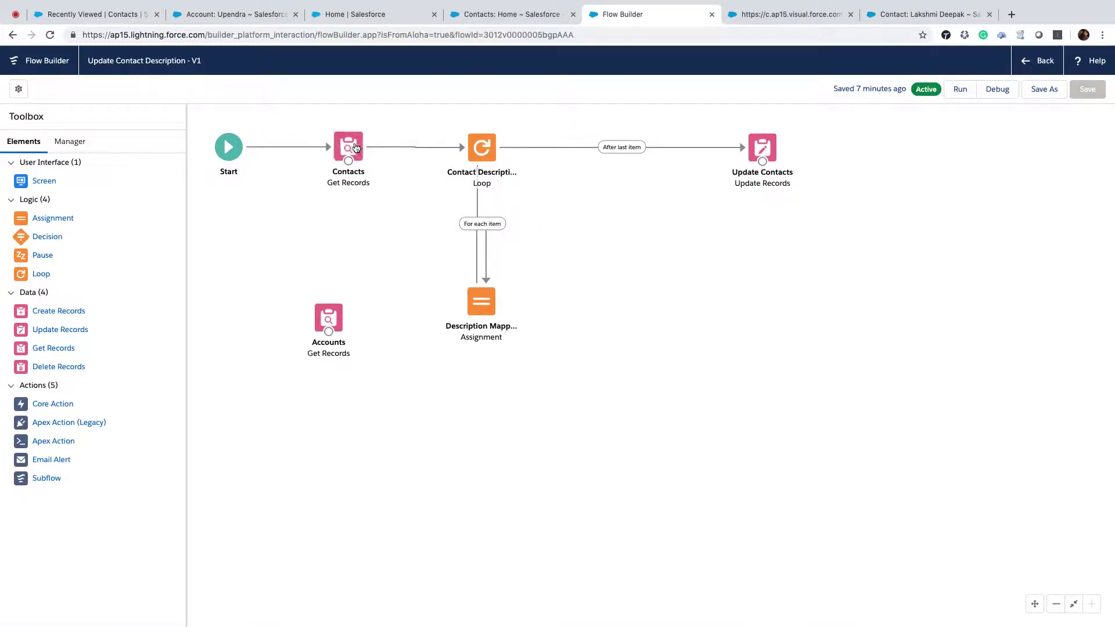
# Remove the Start-to-Contacts connector, place Accounts between the two elements and connect Start to Accounts and Accounts to Contacts.
pyautogui.moveTo(353, 149); pyautogui.dragTo(419, 149)
pyautogui.click(328, 149)
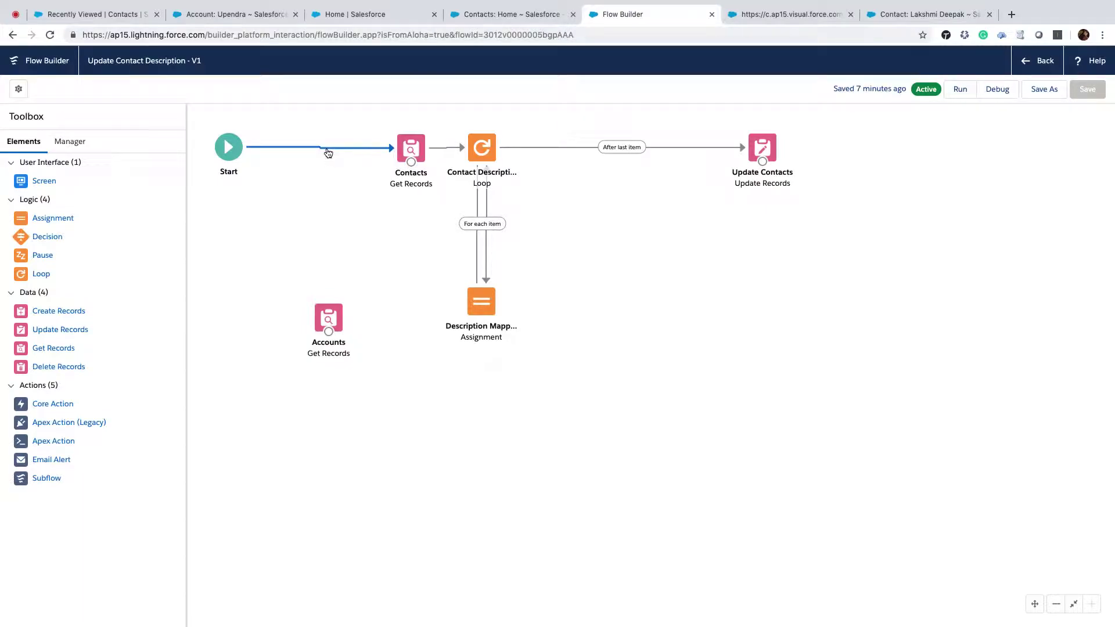
pyautogui.press('Delete')
pyautogui.moveTo(229, 161); pyautogui.dragTo(409, 166)
pyautogui.moveTo(329, 318); pyautogui.dragTo(317, 149)
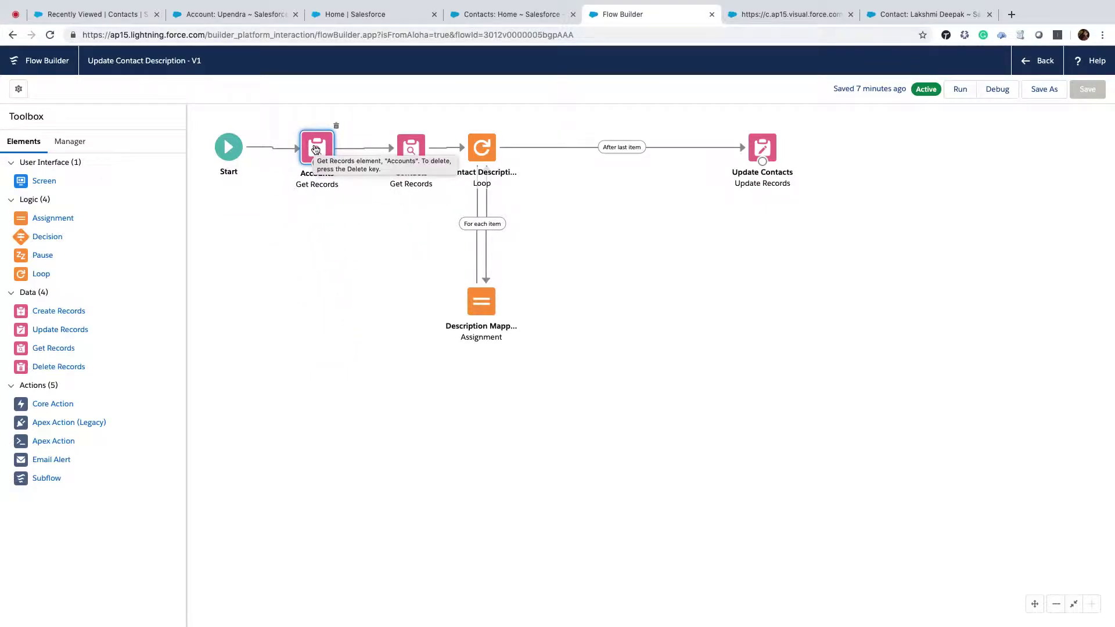
# In the Description Mapping assignment, replace the value with {!AccountSelected.Description} and finish the edit.
pyautogui.click(485, 305)
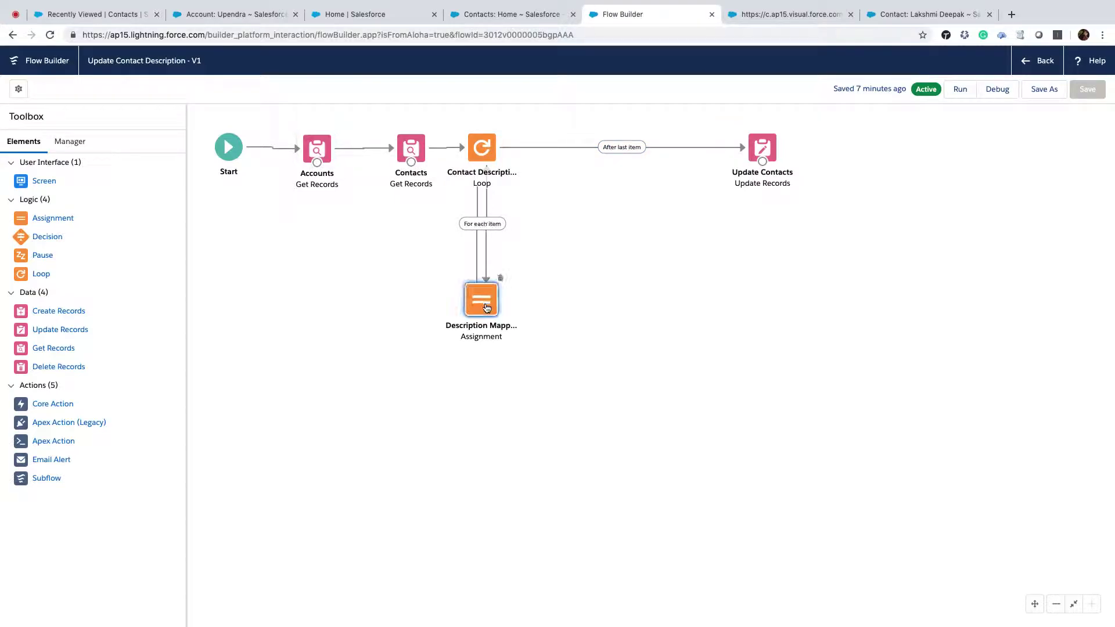
pyautogui.doubleClick(485, 307)
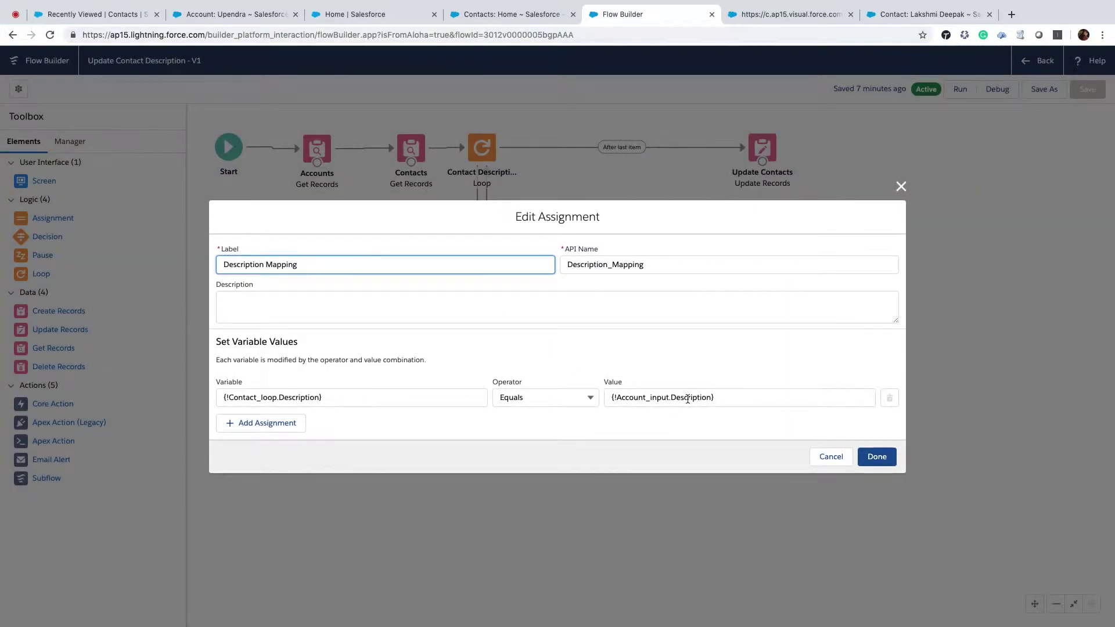
pyautogui.click(688, 399)
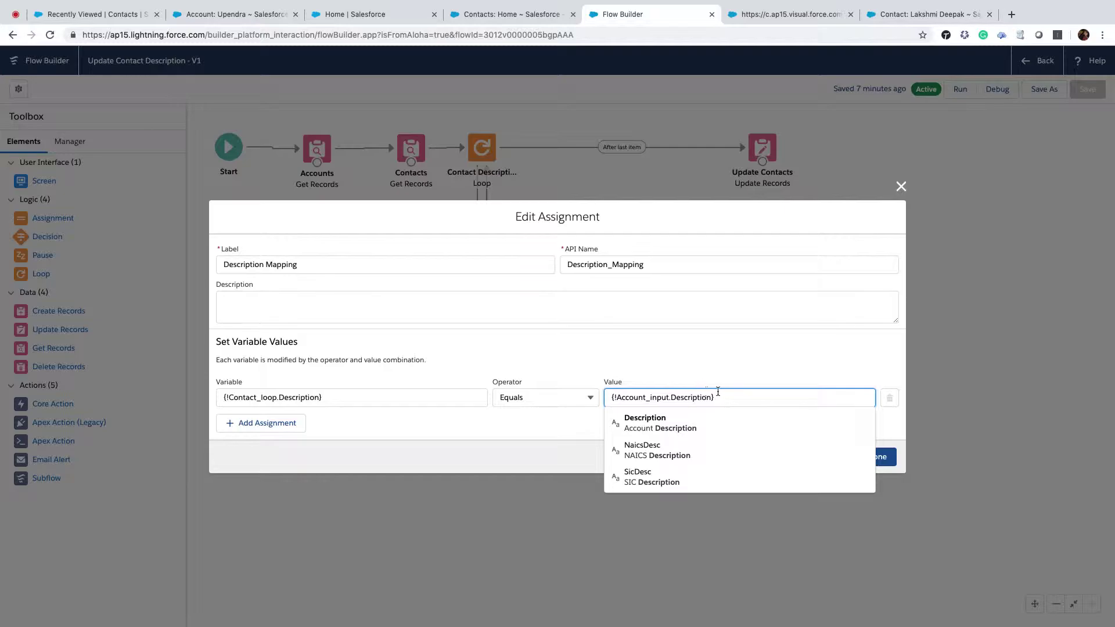
pyautogui.moveTo(723, 398); pyautogui.dragTo(605, 397)
pyautogui.press('BackSpace')
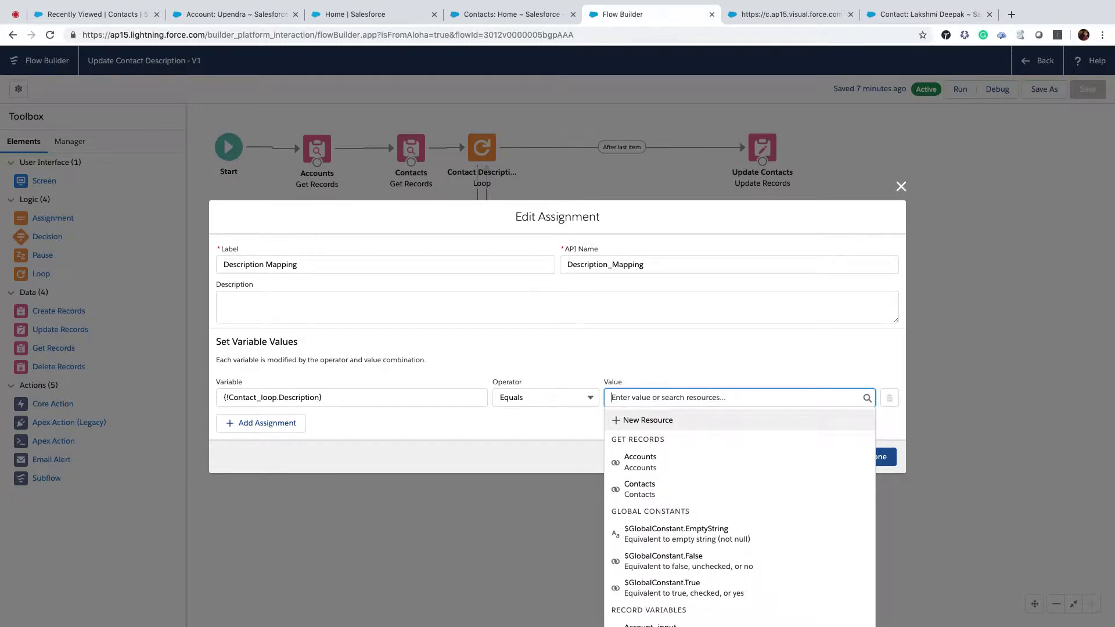
pyautogui.write('Acc')
pyautogui.click(717, 520)
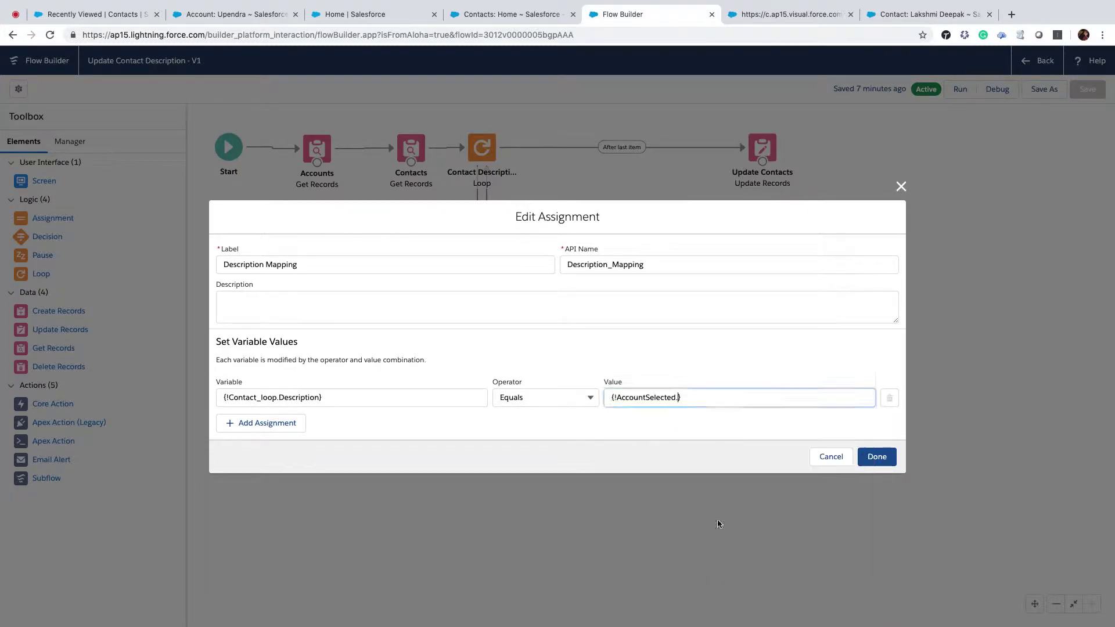
pyautogui.write('Des')
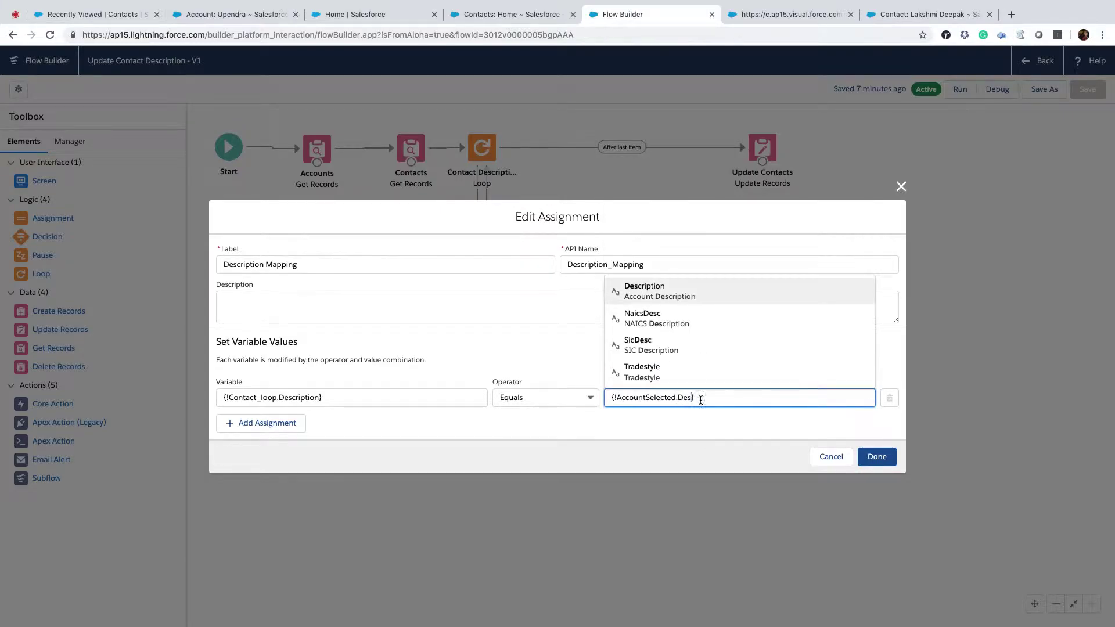
pyautogui.click(678, 292)
pyautogui.click(877, 456)
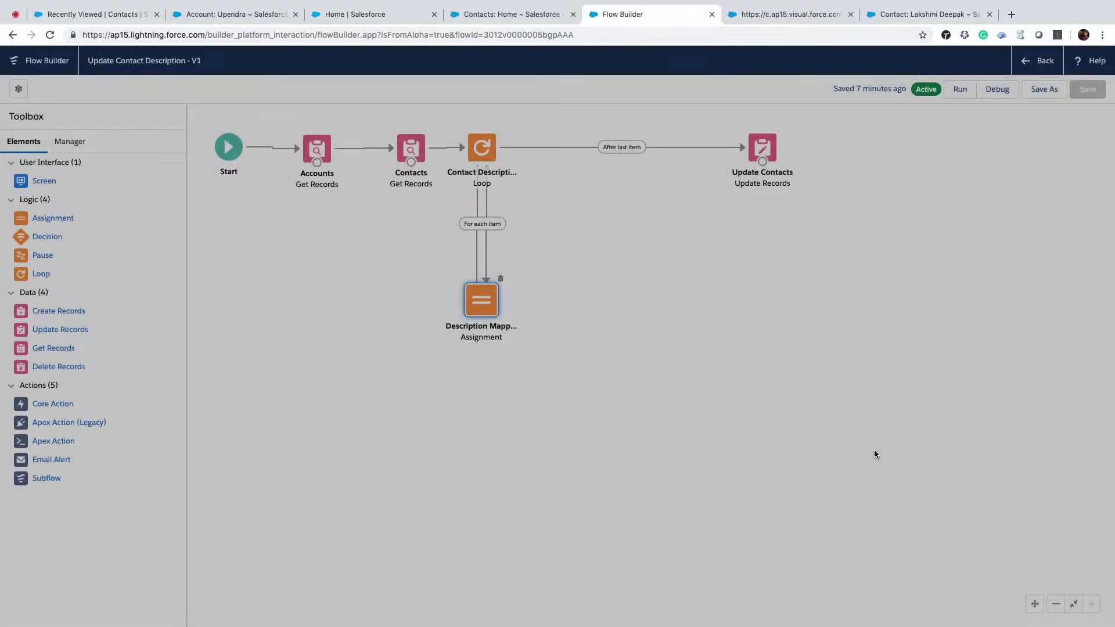
# Add Description to the account fields stored by the Accounts Get Records element and save the flow as a new version.
pyautogui.click(324, 154)
pyautogui.doubleClick(324, 154)
pyautogui.scroll(-5, 319, 416)
pyautogui.click(285, 524)
pyautogui.write('Desc')
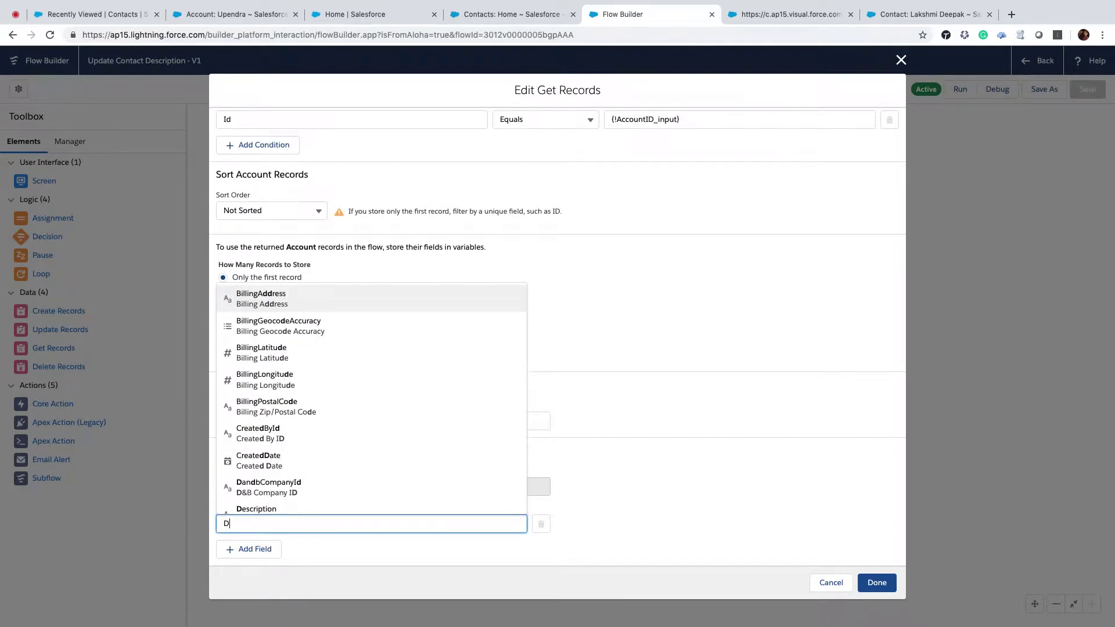
pyautogui.click(312, 448)
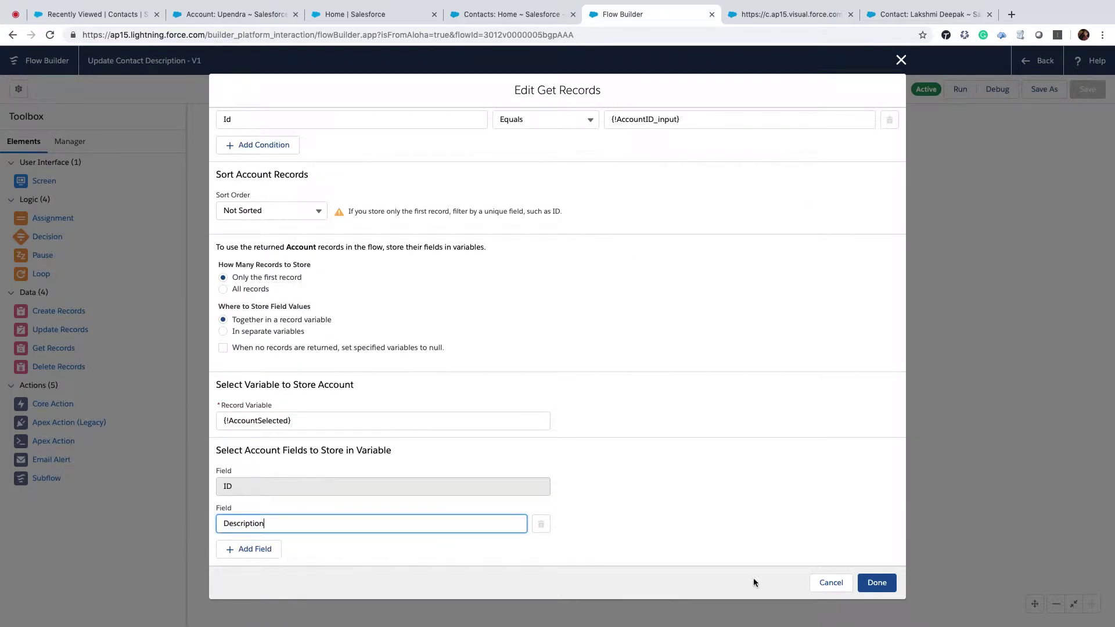
pyautogui.click(876, 583)
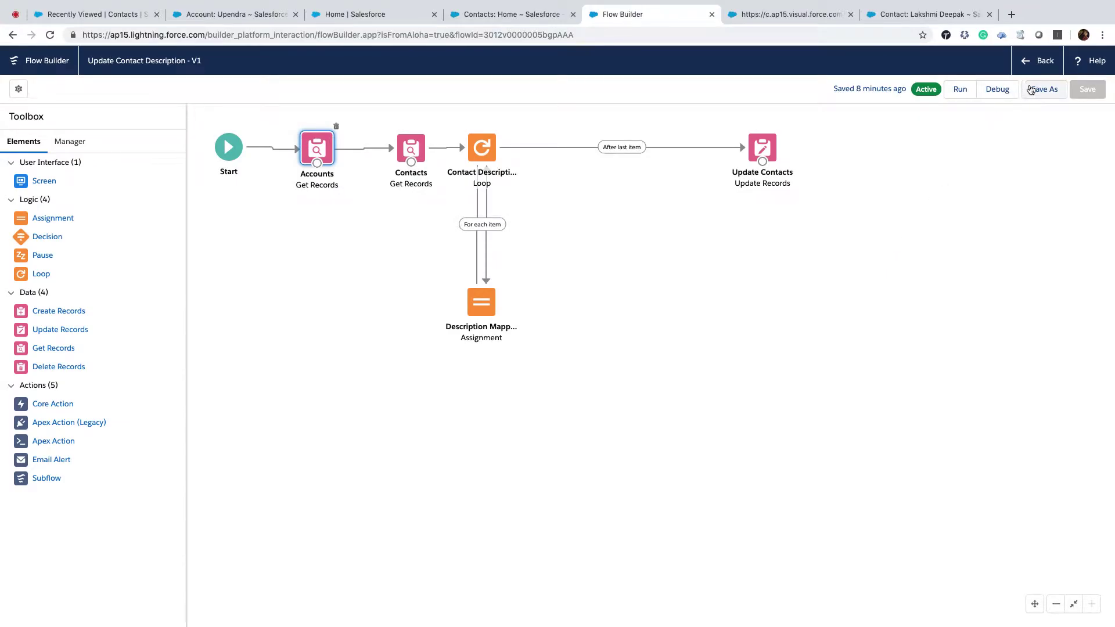
pyautogui.click(1045, 89)
pyautogui.click(879, 450)
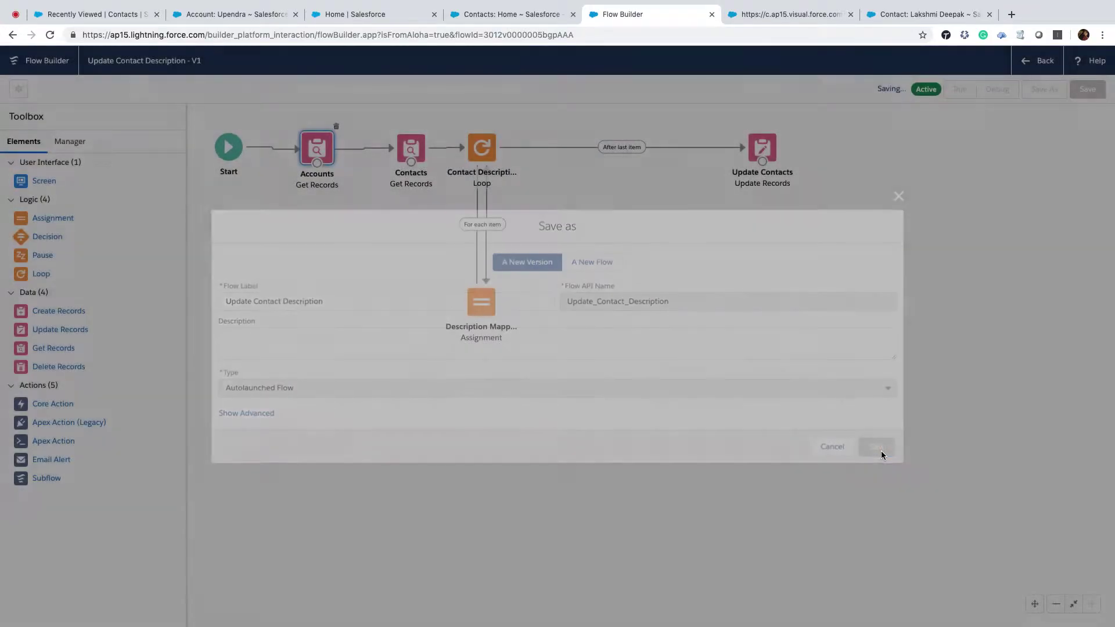
# Copy the record ID of the test account from its page address.
pyautogui.click(238, 14)
pyautogui.doubleClick(251, 34)
pyautogui.hotkey('ctrl', 'c')
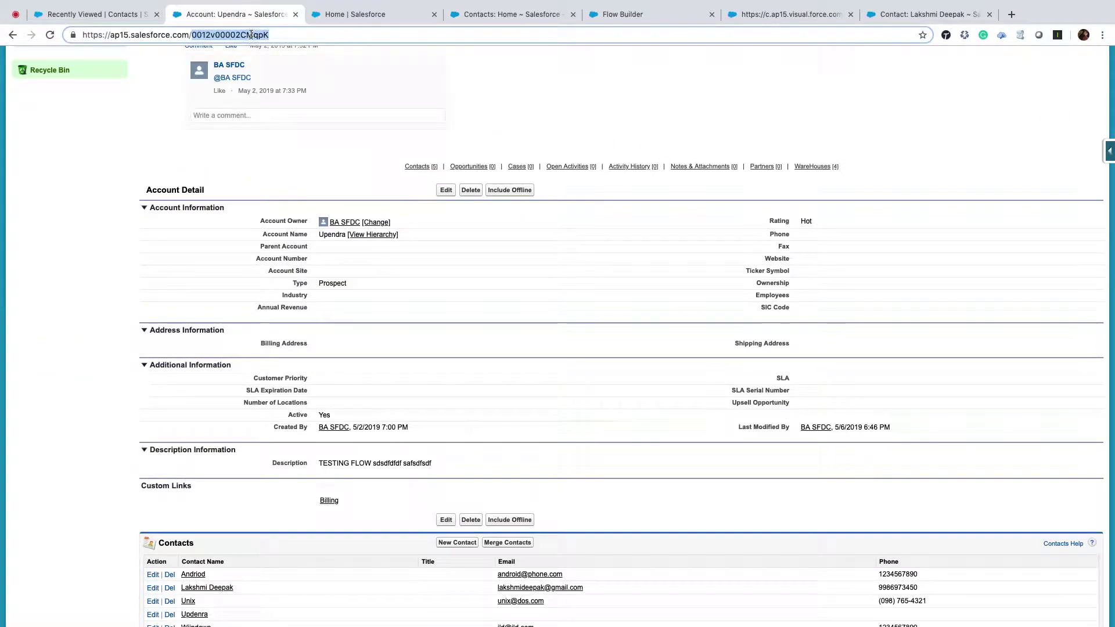
# Debug the saved flow version with the copied record ID as AccountID_input, closing the outdated debug and contact pages.
pyautogui.click(639, 14)
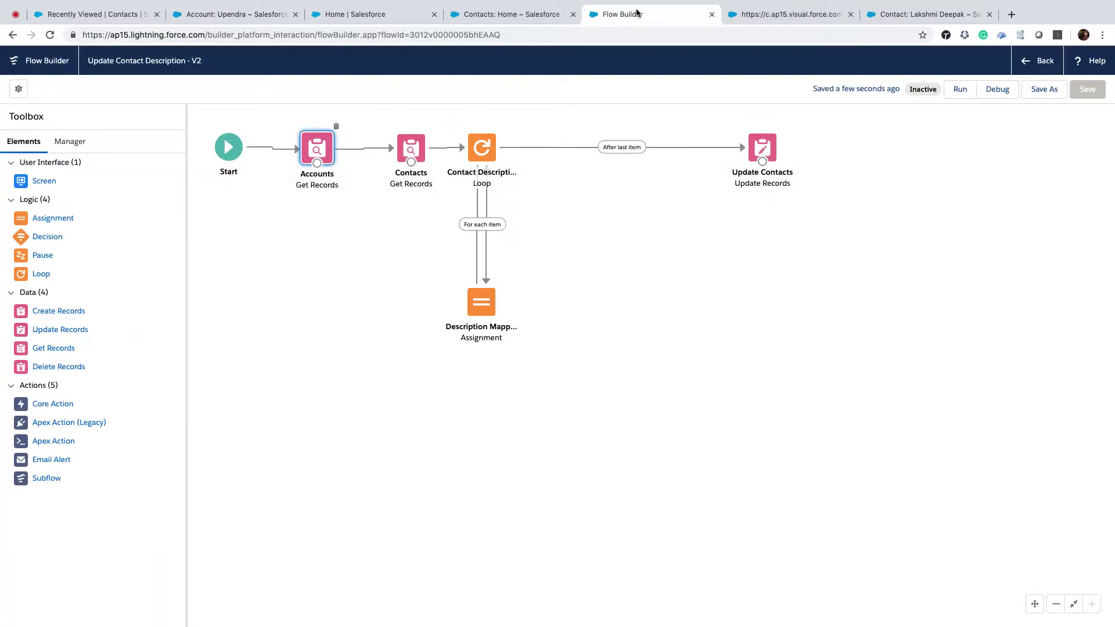
pyautogui.click(1007, 90)
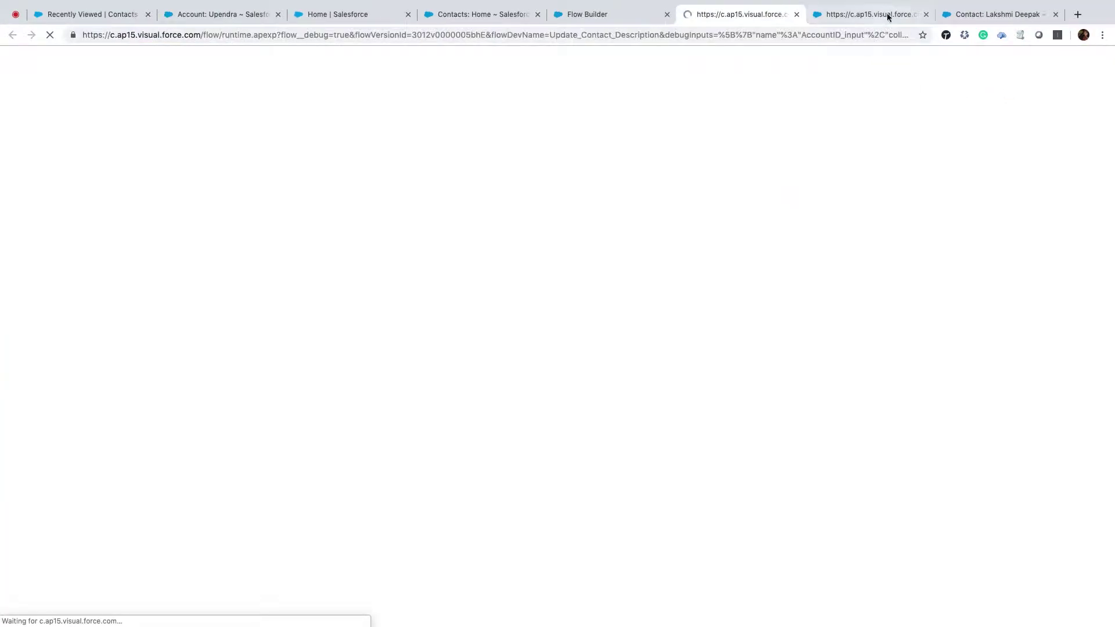
pyautogui.click(926, 15)
pyautogui.click(927, 16)
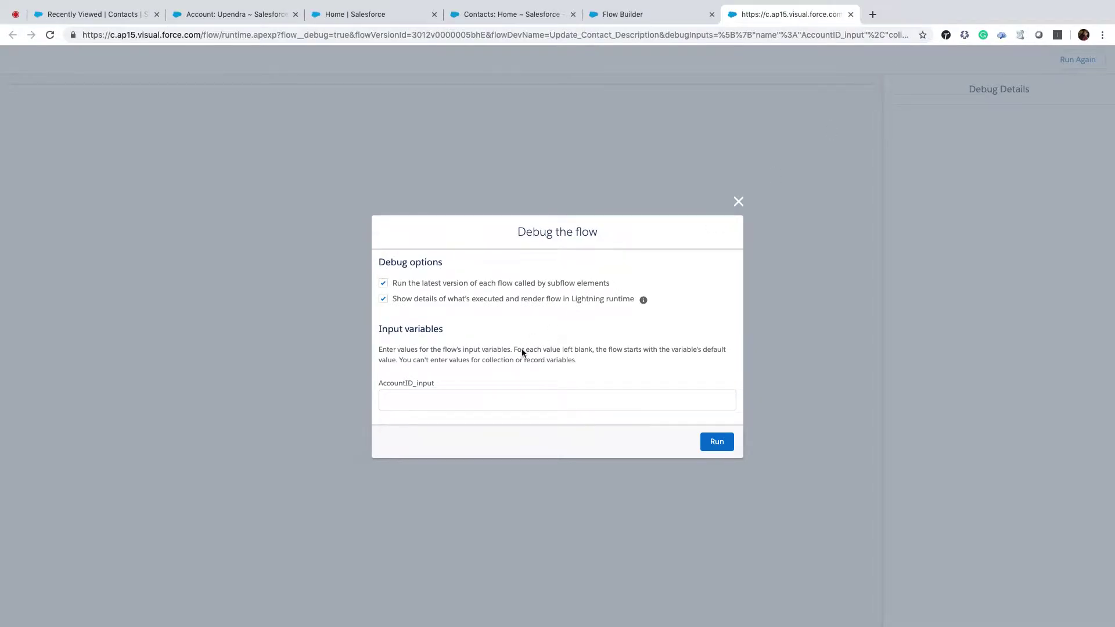
pyautogui.click(458, 402)
pyautogui.hotkey('ctrl', 'v')
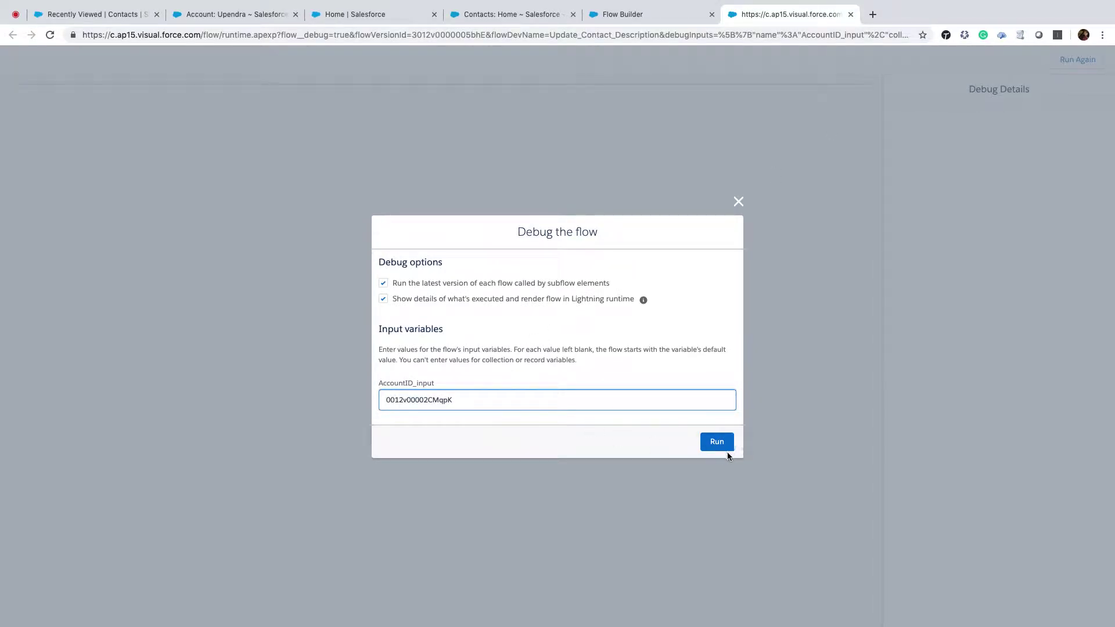
pyautogui.click(718, 441)
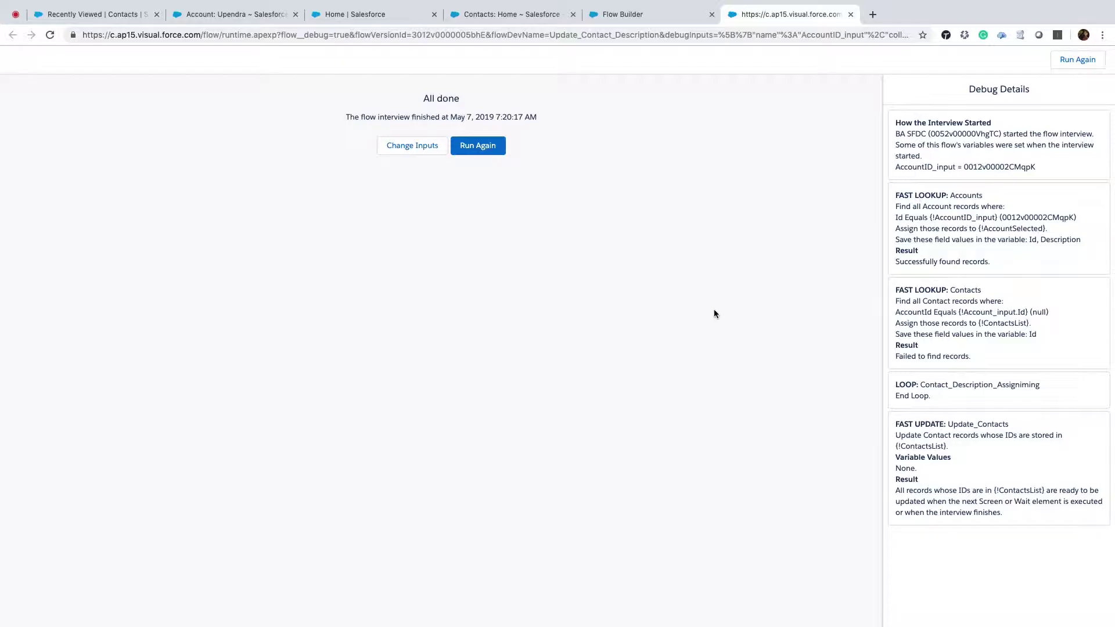
# Set the Contacts Get Records filter so AccountId equals {!AccountSelected.Id} and save the flow as another new version.
pyautogui.click(505, 15)
pyautogui.click(621, 18)
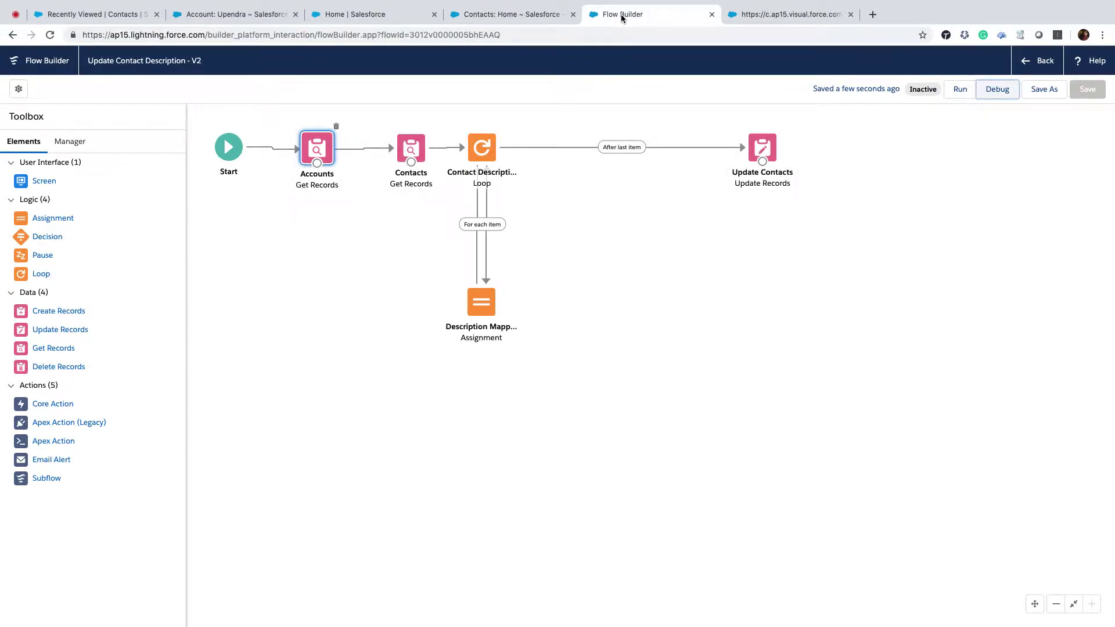
pyautogui.doubleClick(412, 146)
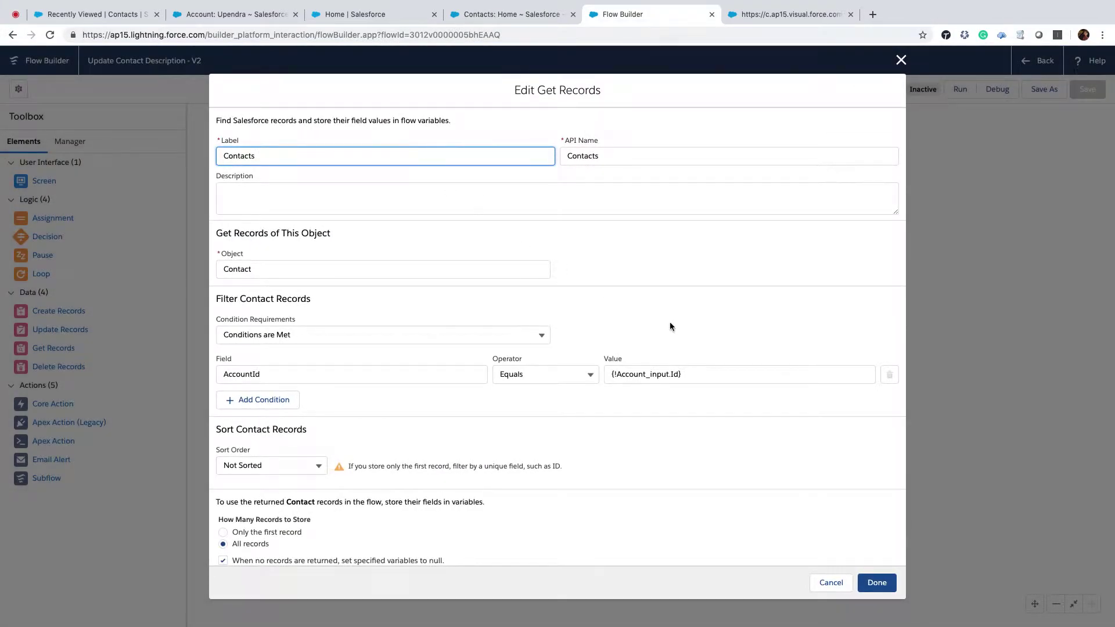
pyautogui.click(710, 374)
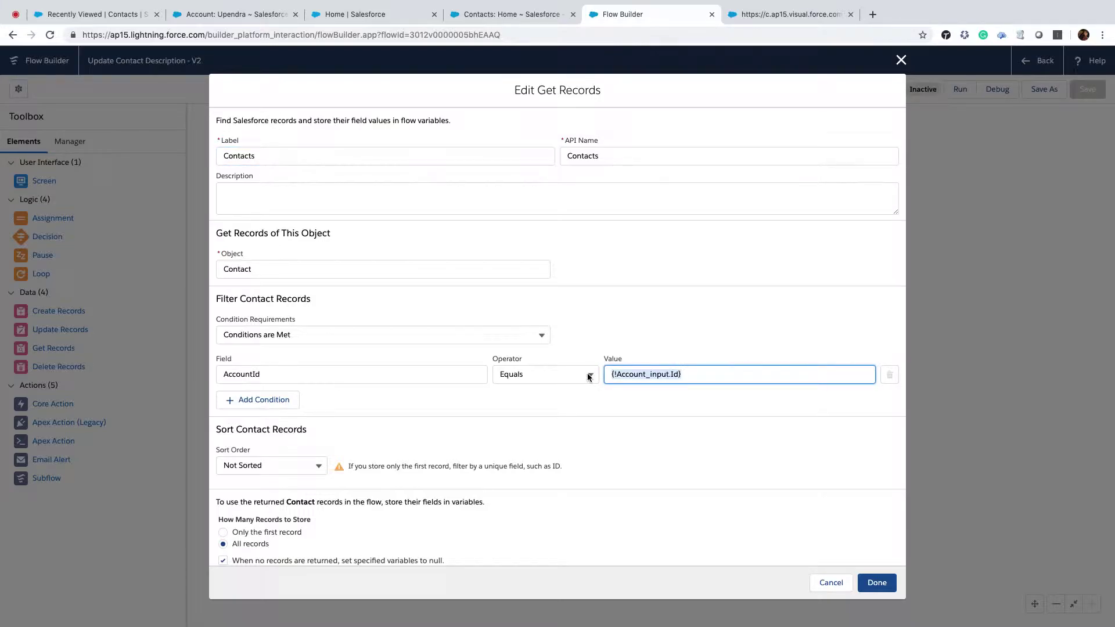
pyautogui.write('Acc')
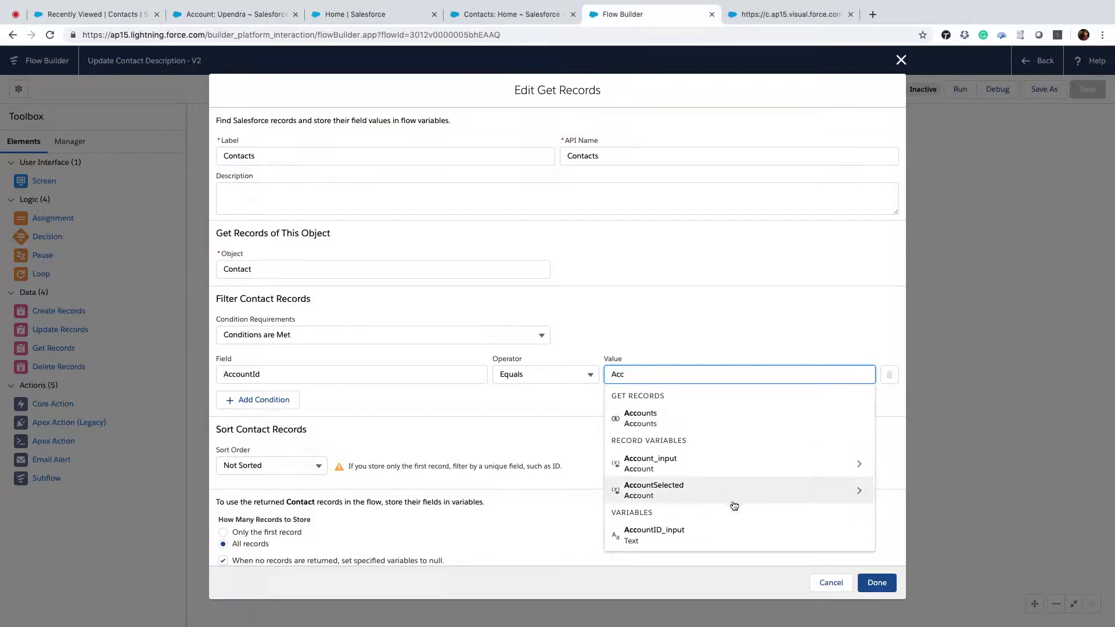
pyautogui.click(710, 490)
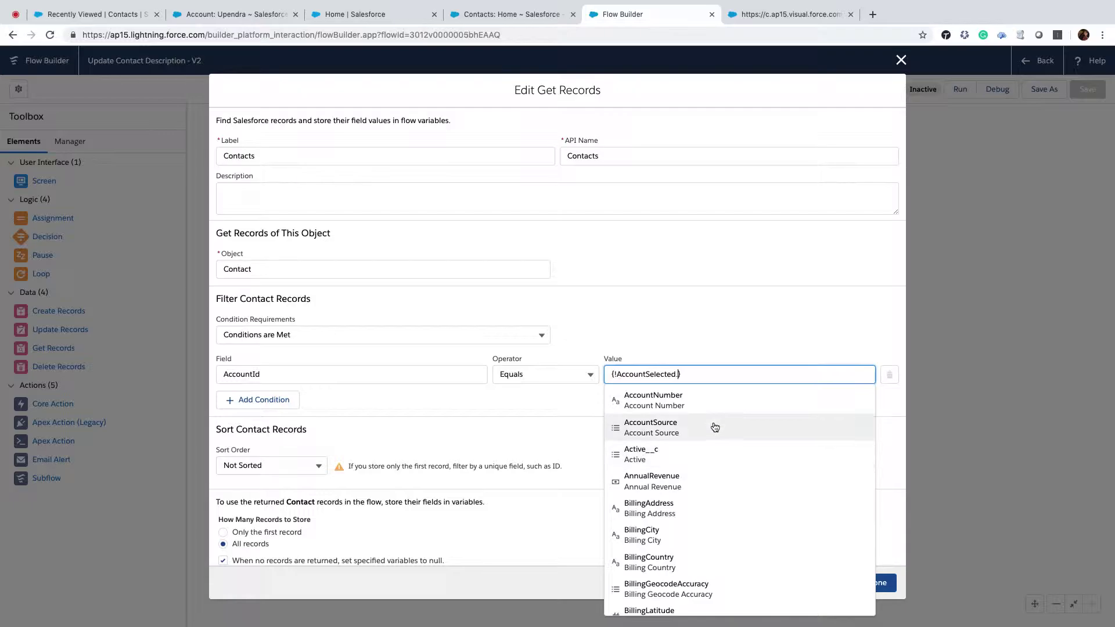
pyautogui.write('Id')
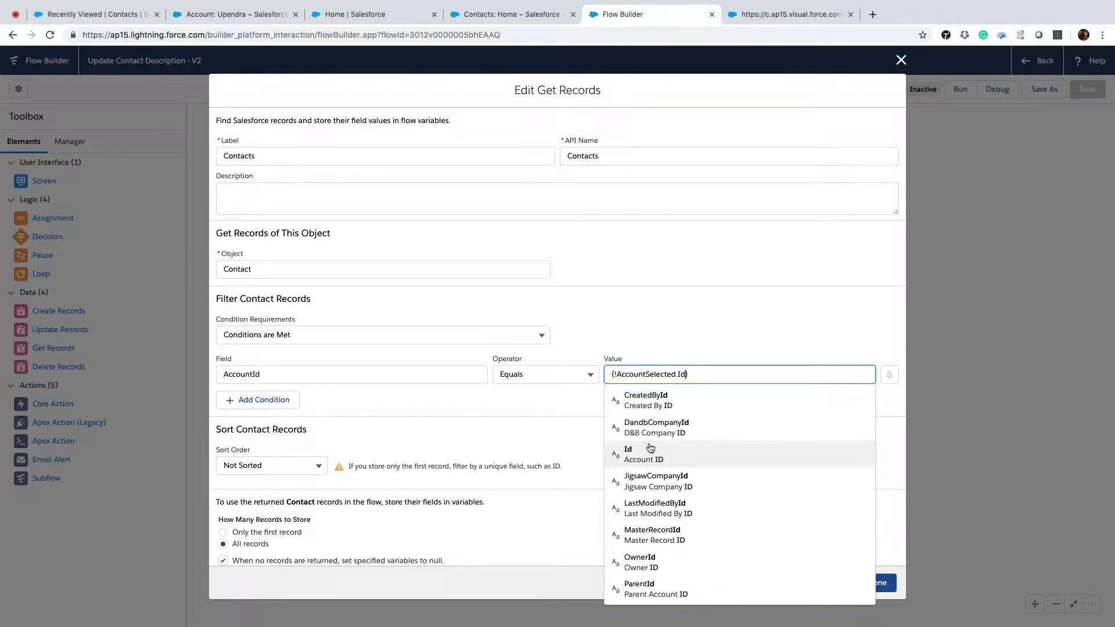
pyautogui.click(718, 450)
pyautogui.click(876, 583)
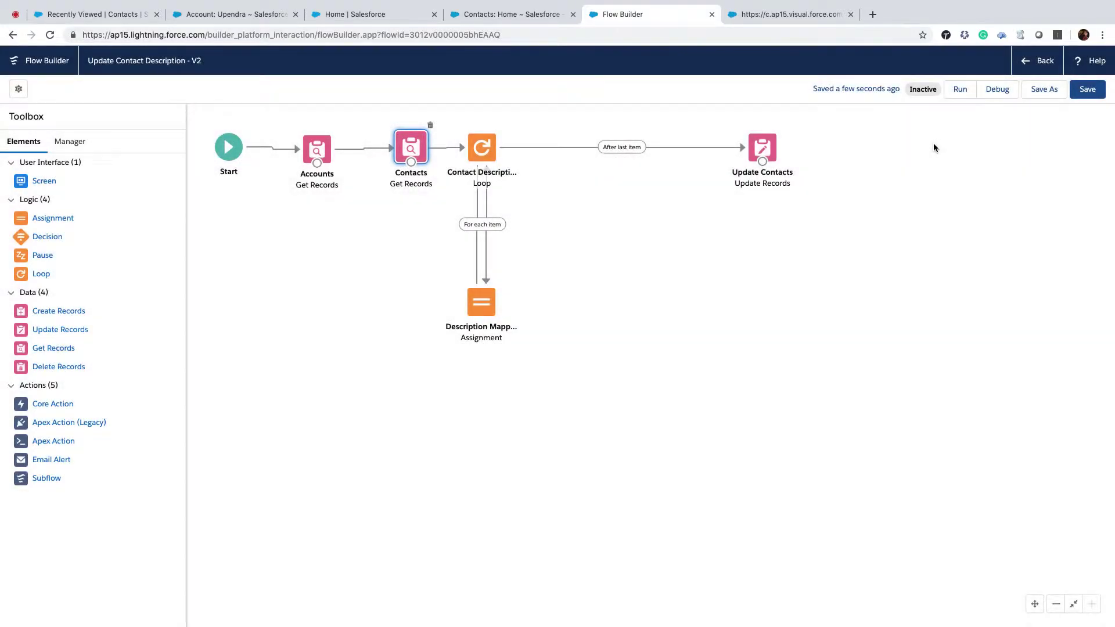
pyautogui.click(1049, 92)
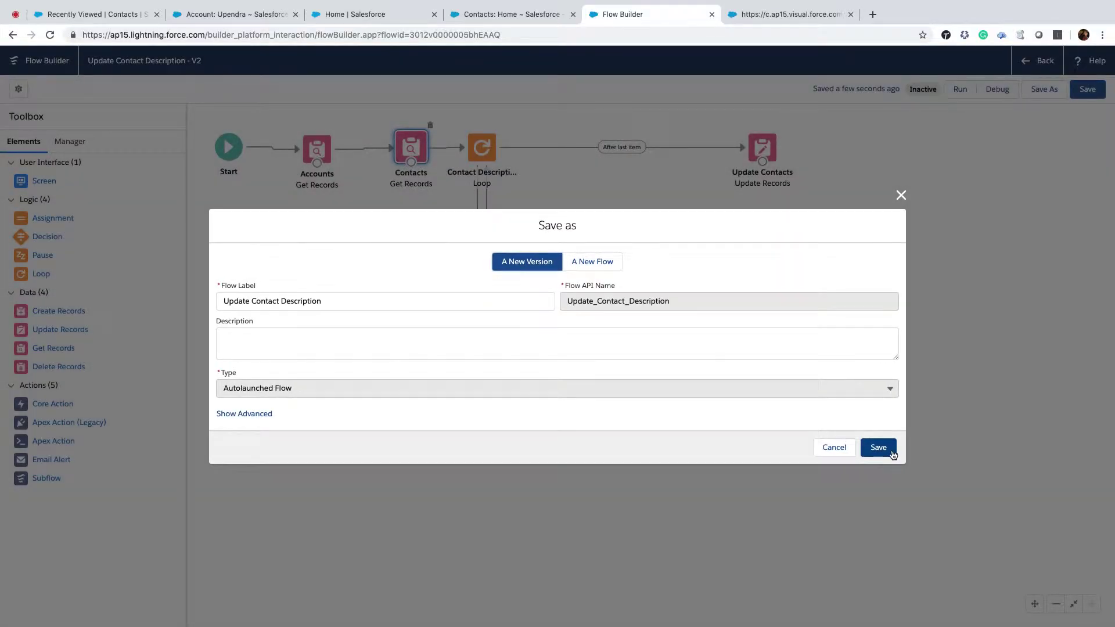
pyautogui.click(890, 450)
# Close the previous debug page and run the corrected flow version in debug with the account's record ID as AccountID_input.
pyautogui.click(990, 91)
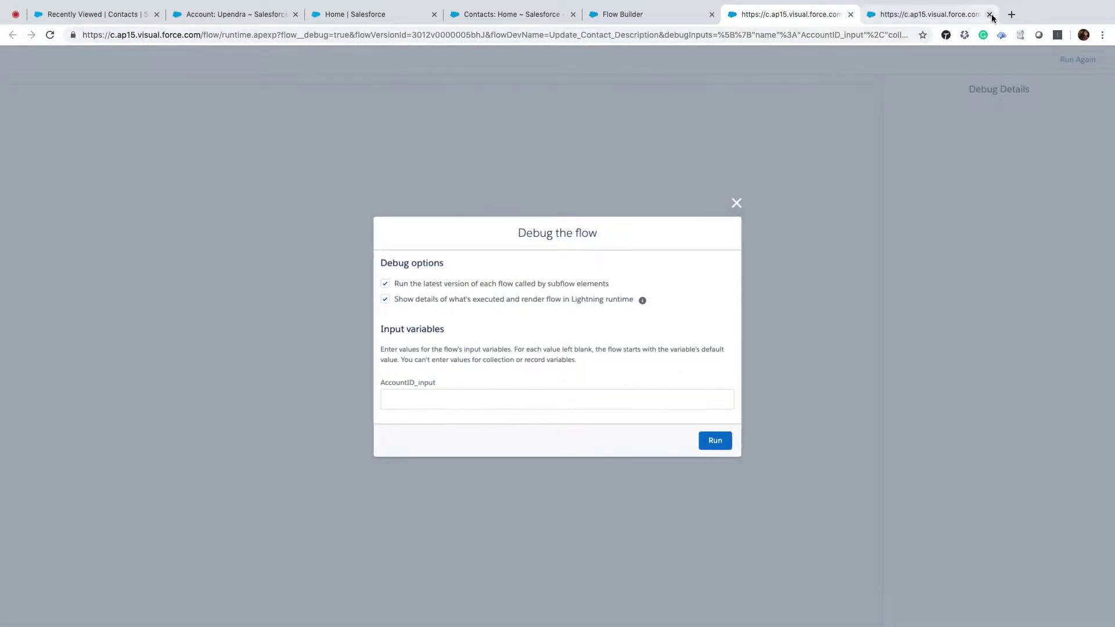
pyautogui.click(990, 15)
pyautogui.click(493, 397)
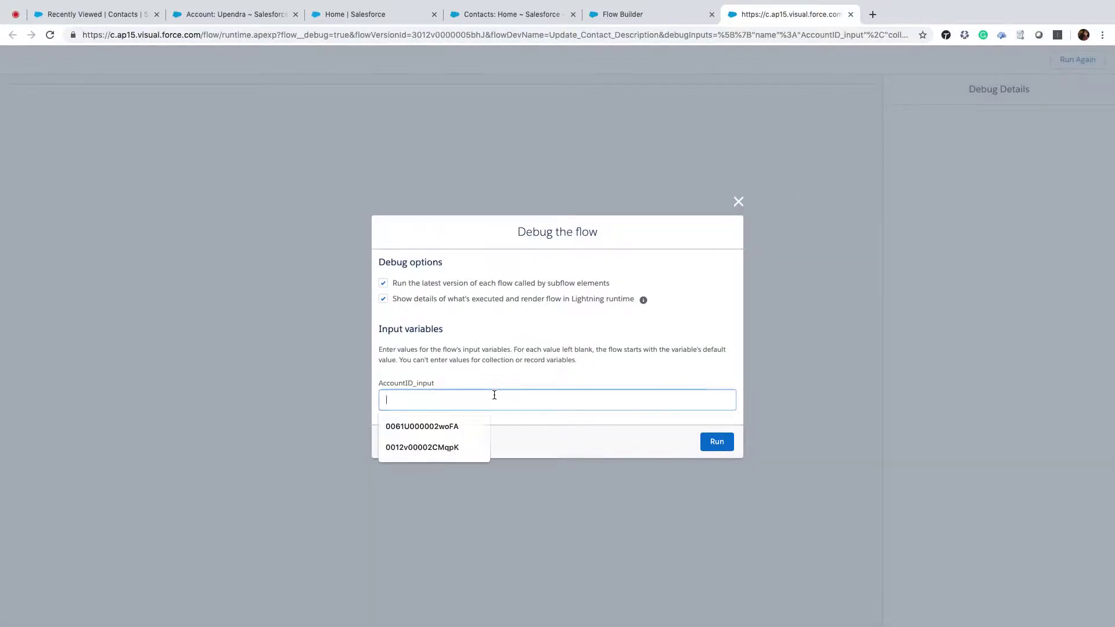
pyautogui.hotkey('ctrl', 'v')
pyautogui.click(718, 442)
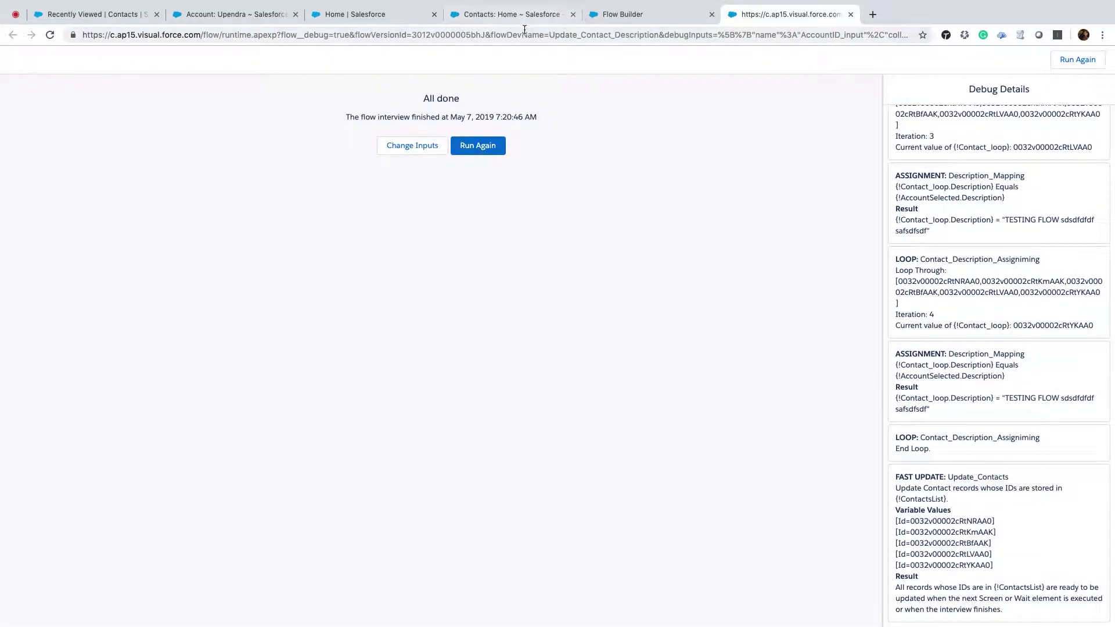
# Open the first contact listed on the test account and check its Description against the debug details of the contact update.
pyautogui.click(458, 18)
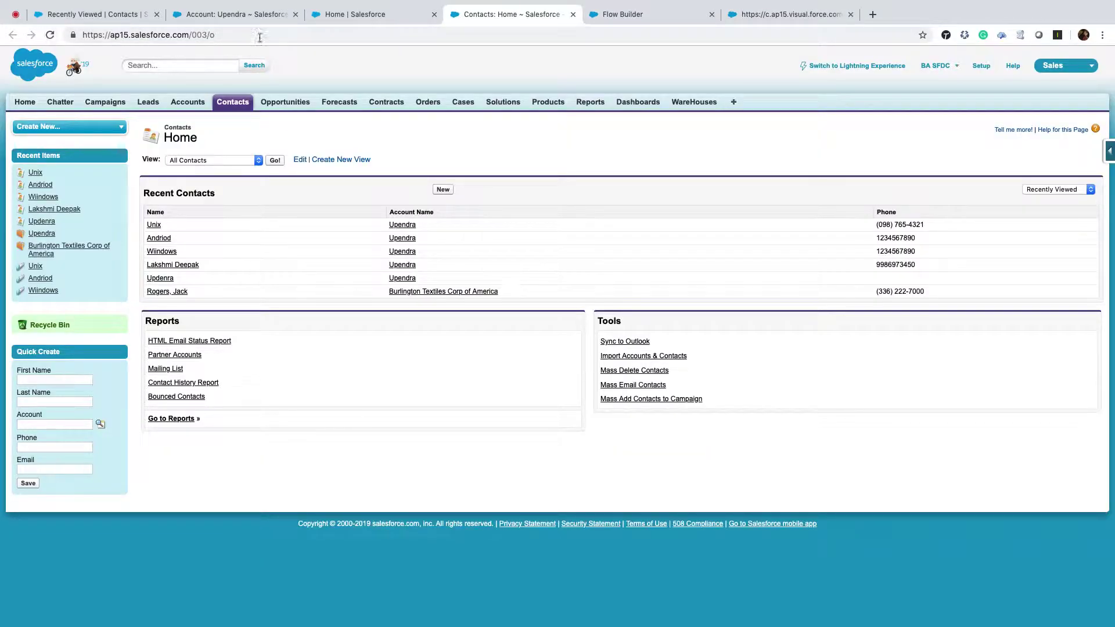
pyautogui.click(631, 15)
pyautogui.click(499, 14)
pyautogui.click(244, 14)
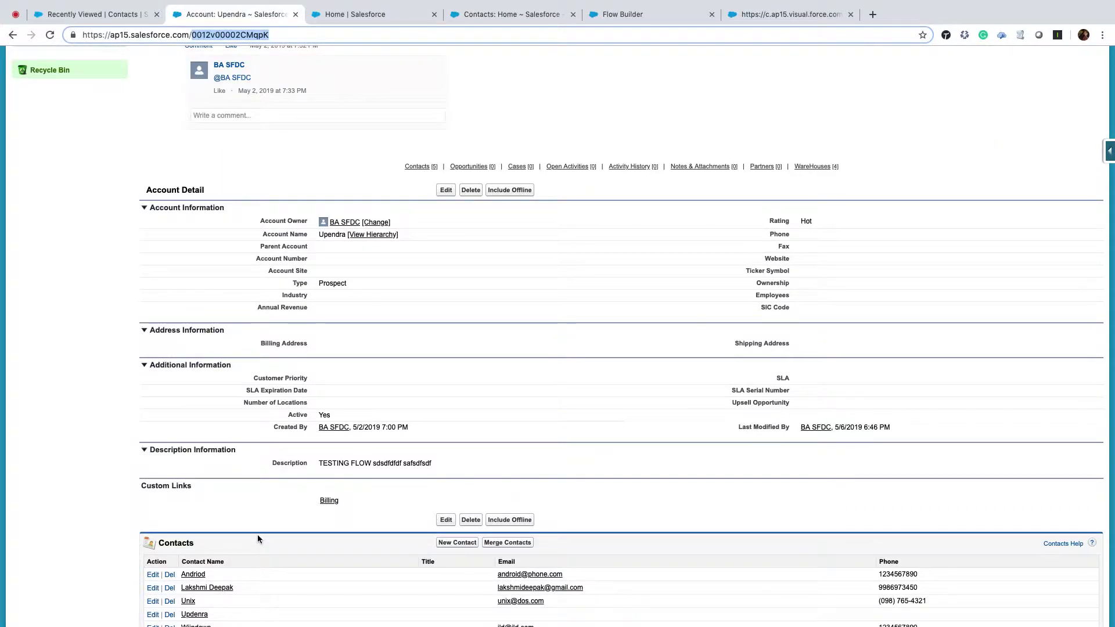
pyautogui.scroll(-4, 256, 534)
pyautogui.keyDown('super'); pyautogui.click(196, 464); pyautogui.keyUp('super')
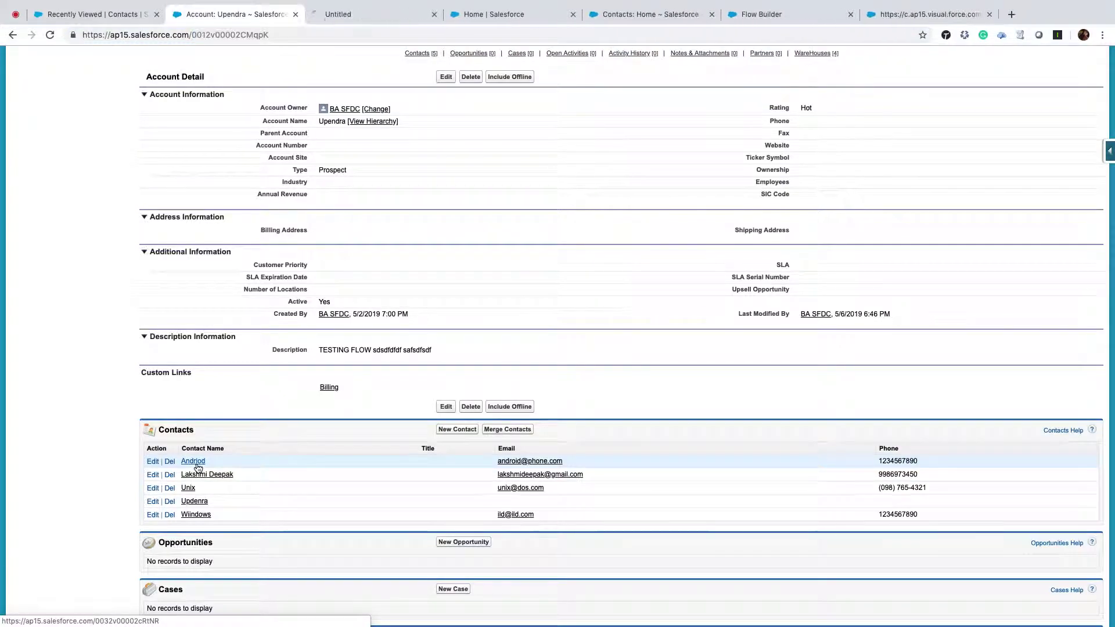
pyautogui.click(390, 15)
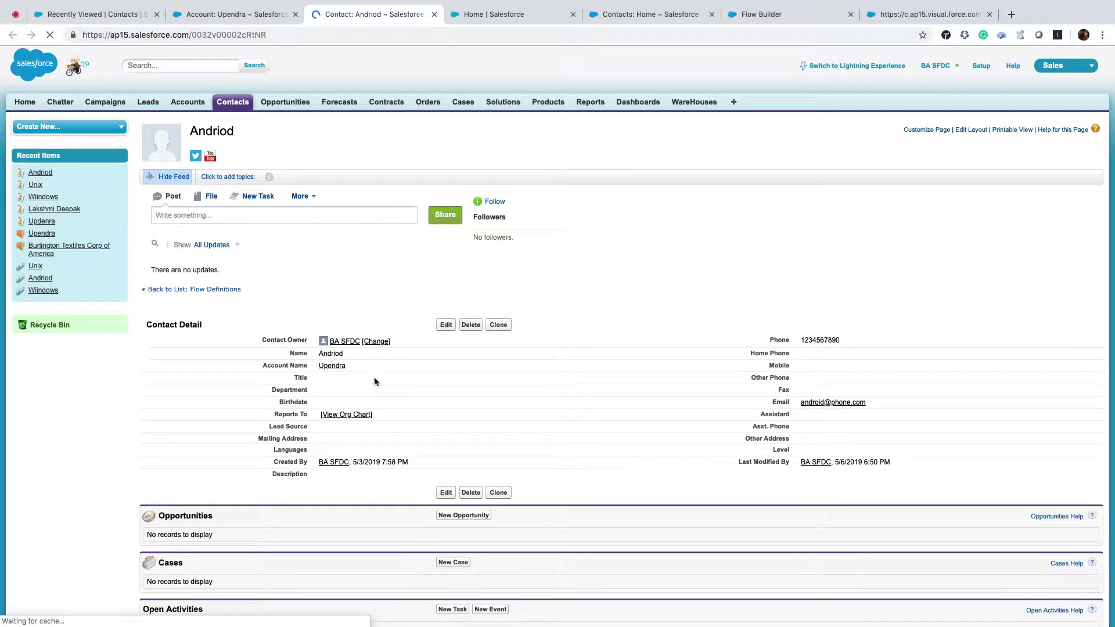
pyautogui.click(919, 18)
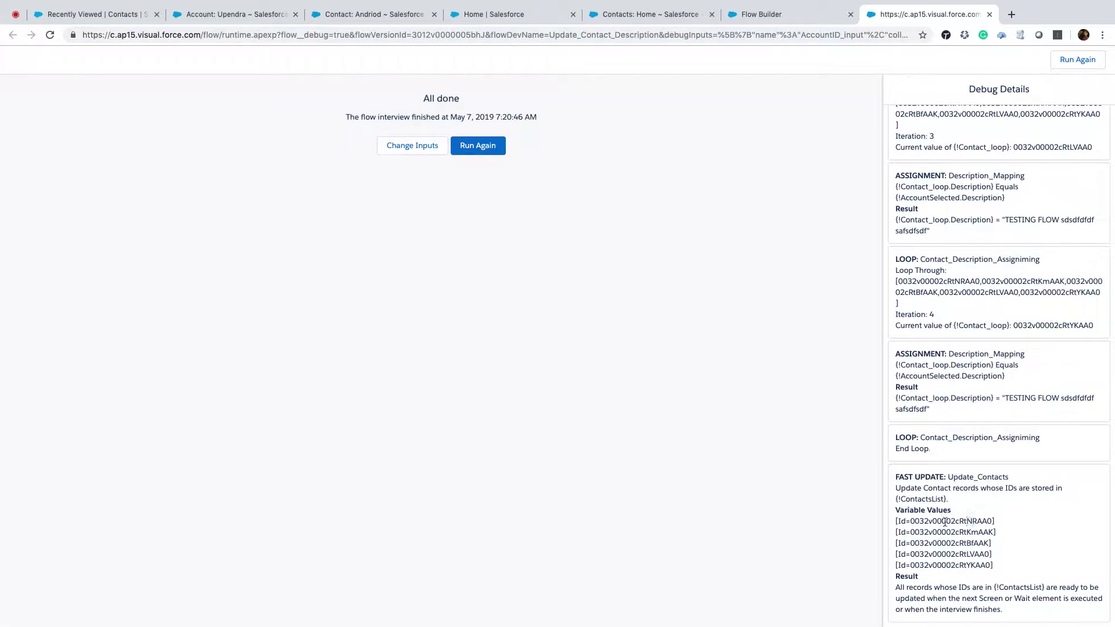
pyautogui.click(374, 16)
# Add Description to the contact fields stored by the Contacts Get Records element and save the flow as a new version.
pyautogui.hotkey('ctrl', 'Tab')
pyautogui.hotkey('ctrl', 'Tab')
pyautogui.hotkey('ctrl', 'Tab')
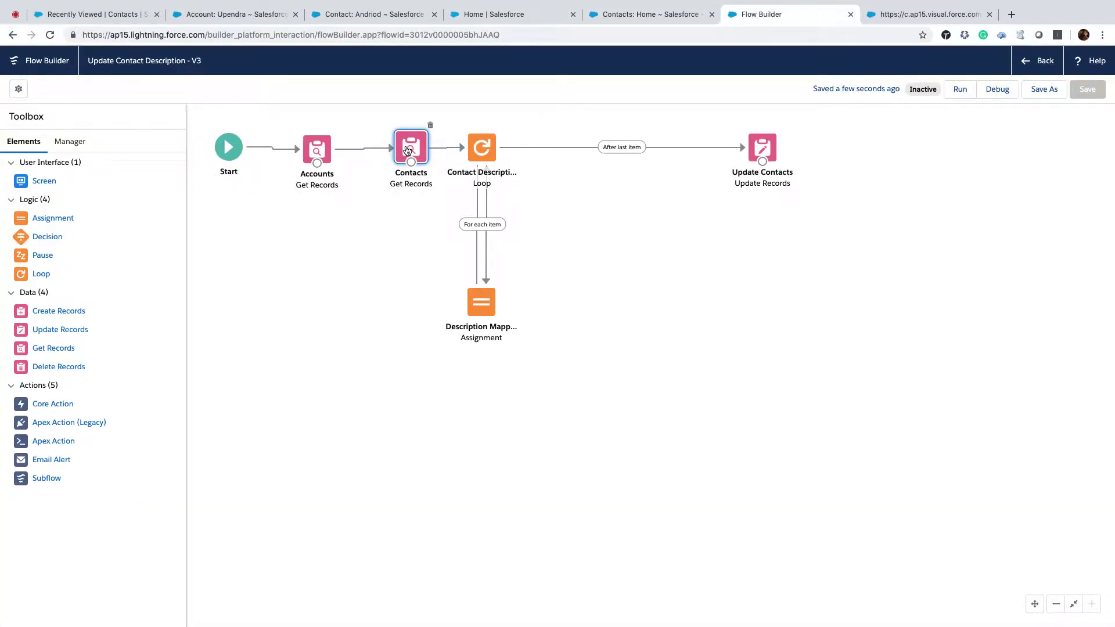
pyautogui.doubleClick(408, 150)
pyautogui.scroll(-5, 380, 353)
pyautogui.click(253, 548)
pyautogui.scroll(-1, 269, 542)
pyautogui.click(250, 523)
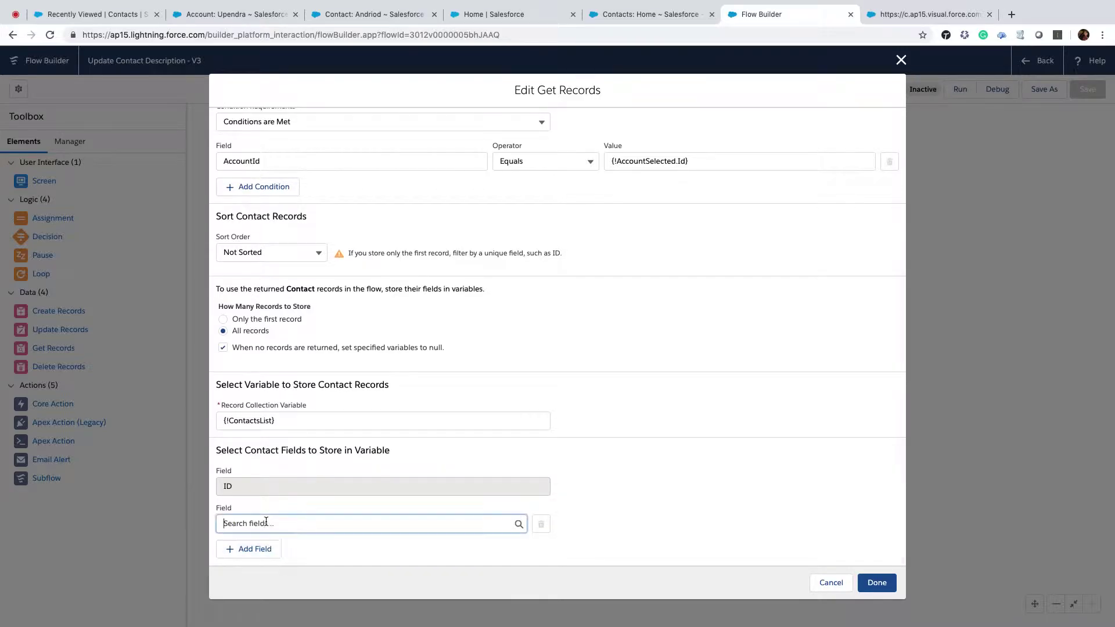
pyautogui.write('Des')
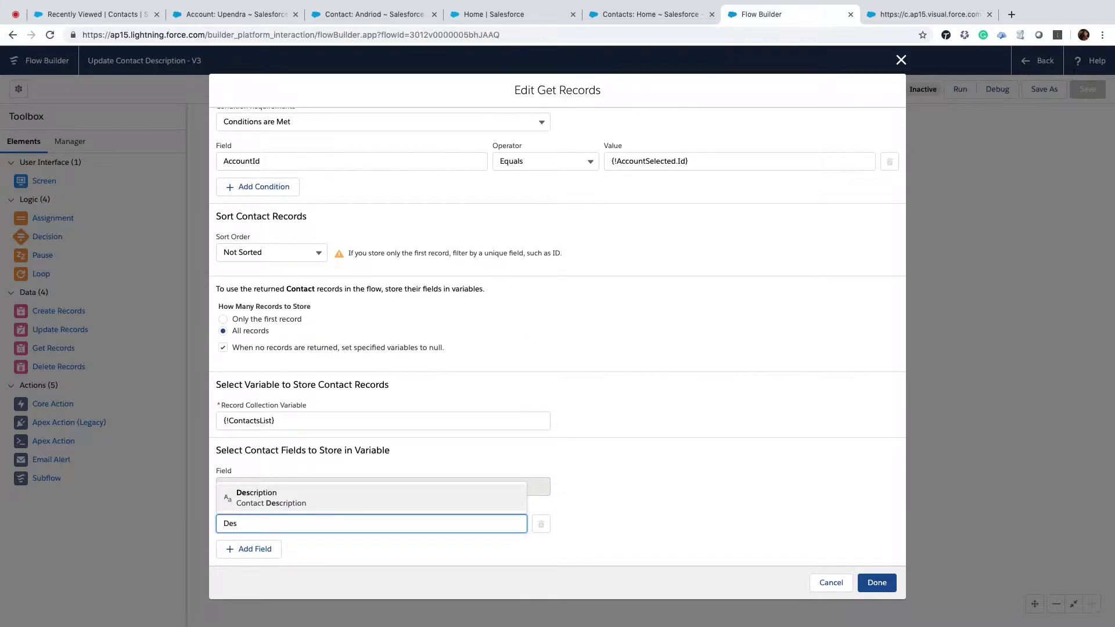
pyautogui.click(286, 503)
pyautogui.click(877, 583)
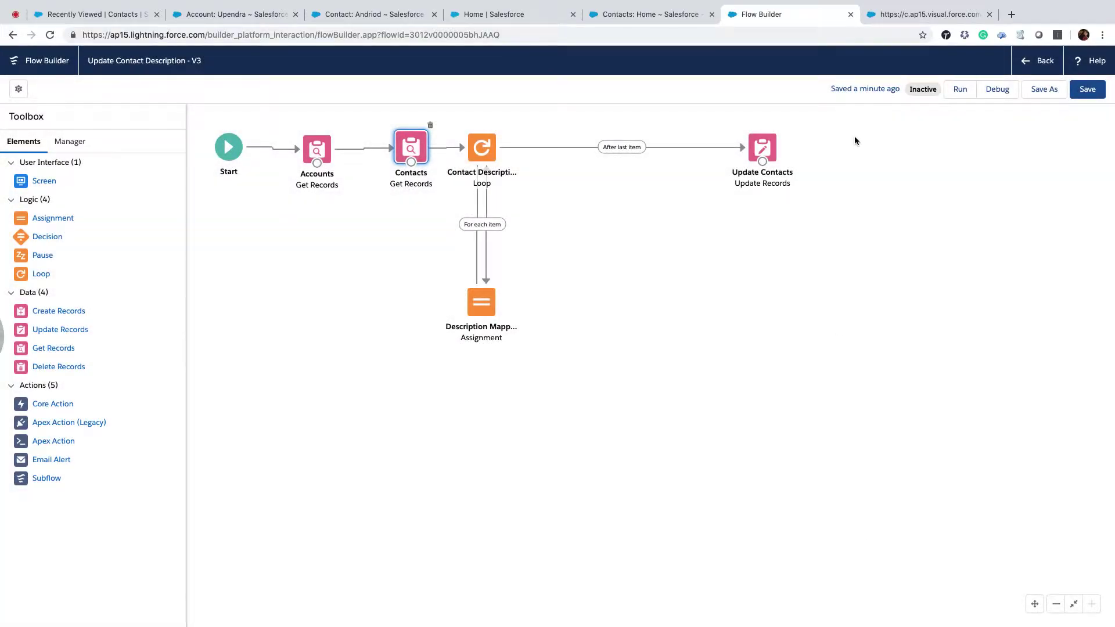
pyautogui.click(1044, 89)
pyautogui.click(879, 449)
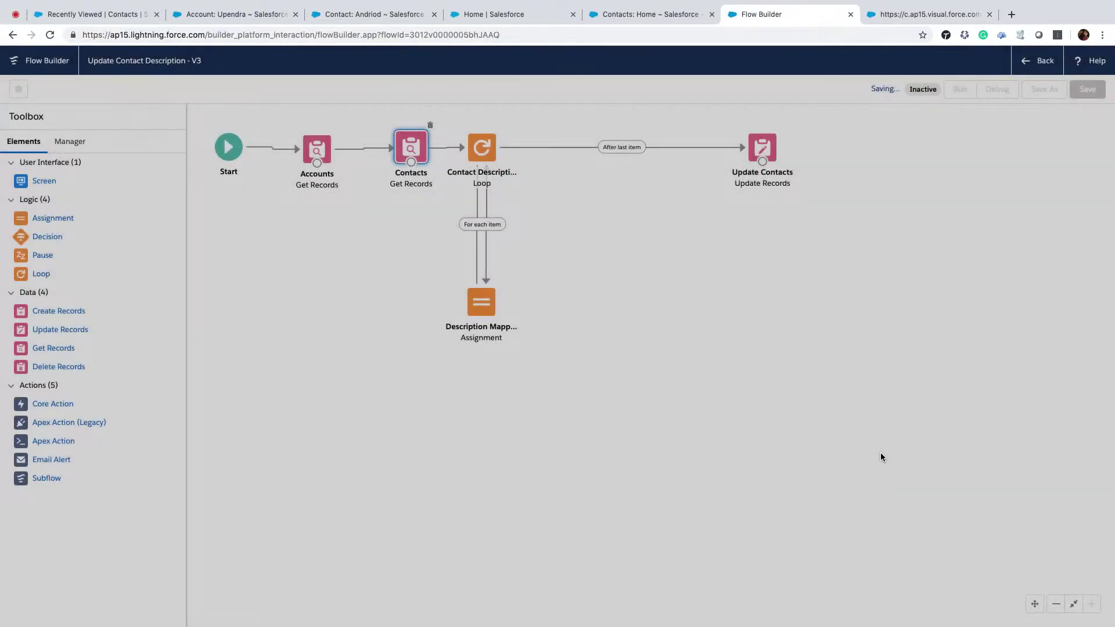
# Debug the new flow version with the account's record ID as AccountID_input and close the outdated debug page.
pyautogui.click(984, 90)
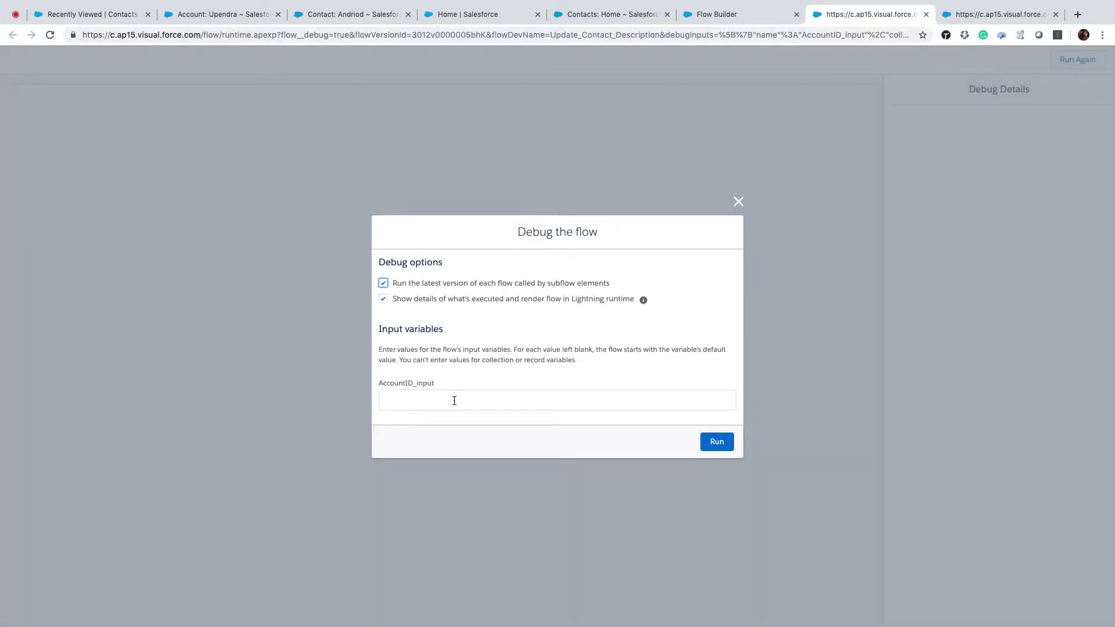
pyautogui.click(450, 402)
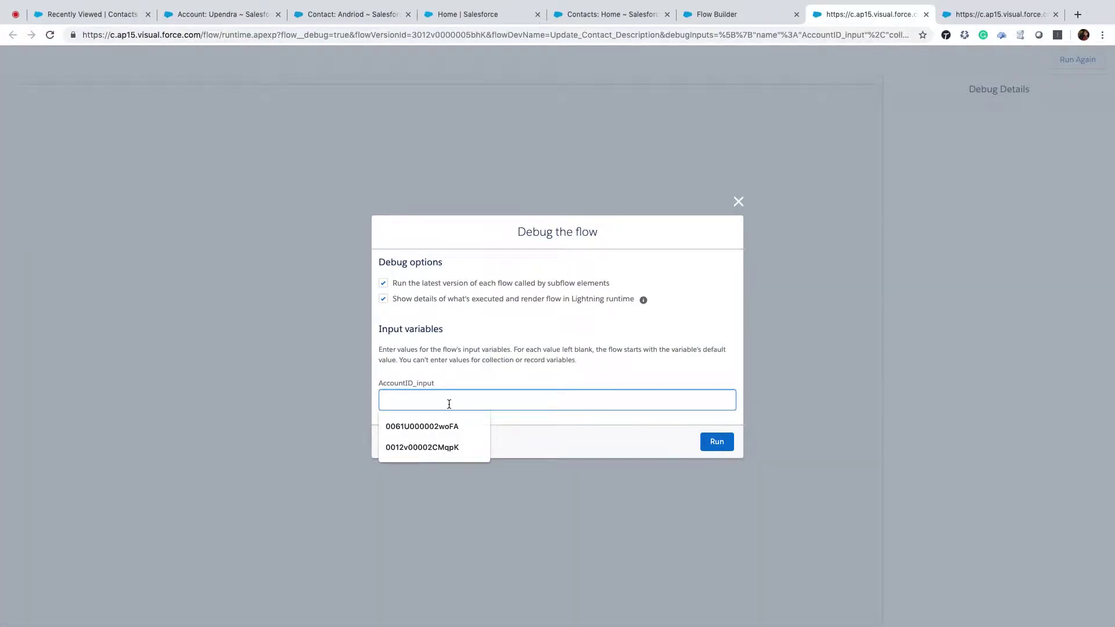
pyautogui.click(423, 447)
pyautogui.click(720, 441)
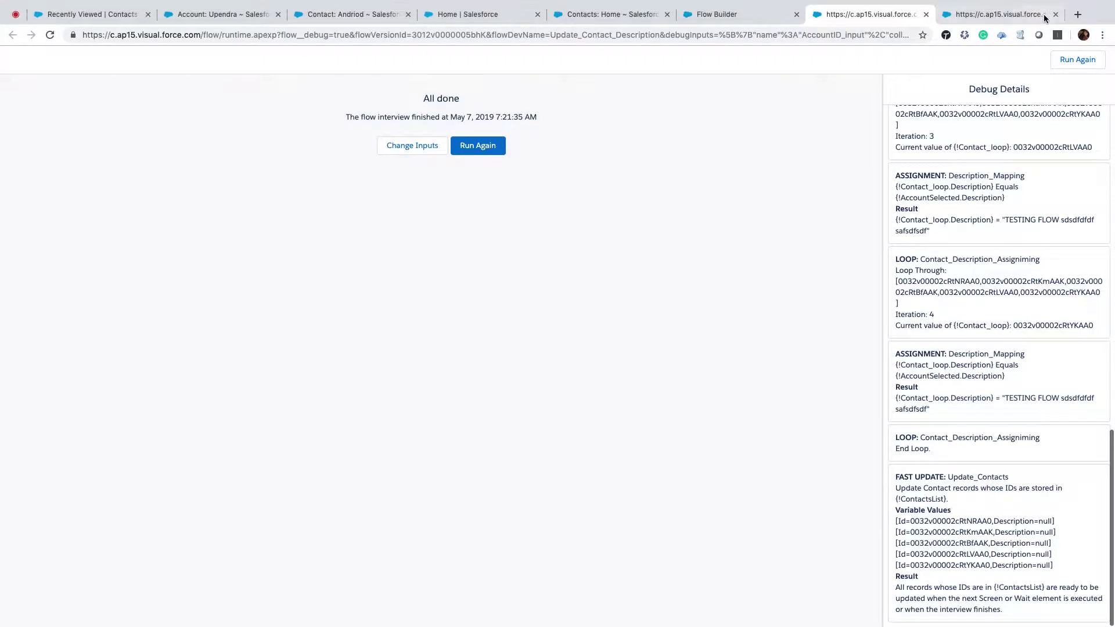
pyautogui.click(1056, 15)
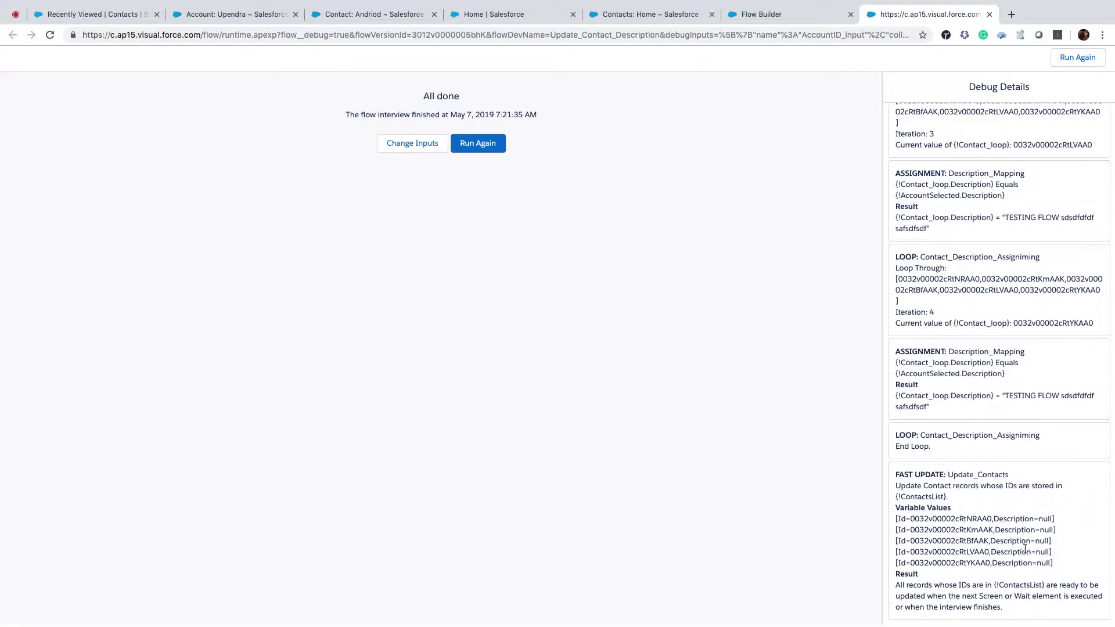
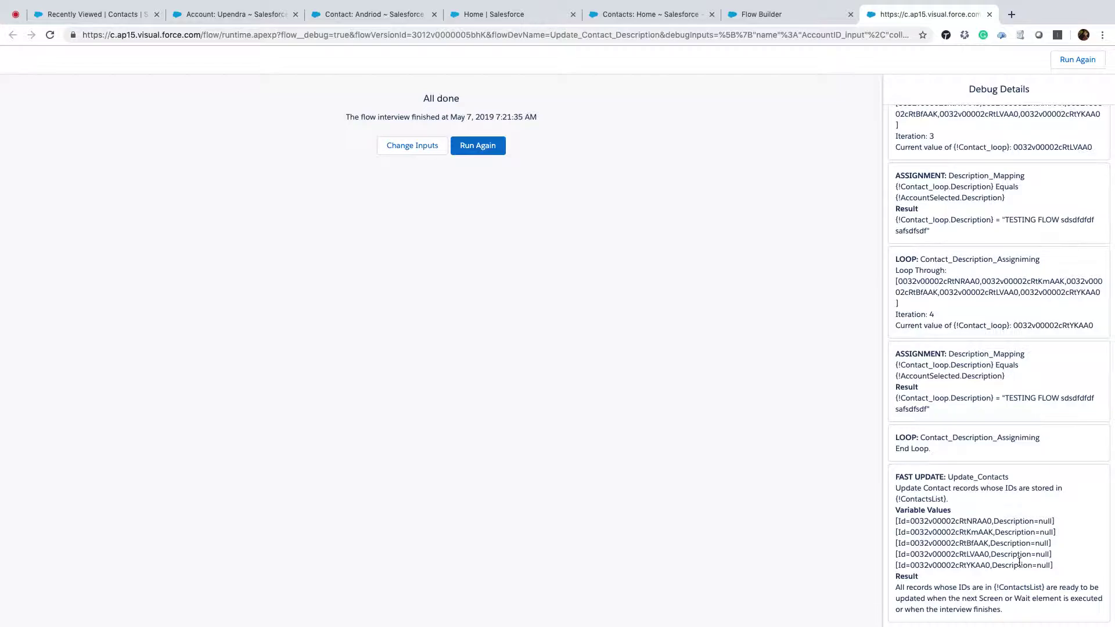
# Review the Description Mapping assignment, loop, Update Contacts and Contacts elements, then compare the assigned description with the update values in the debug details.
pyautogui.click(777, 16)
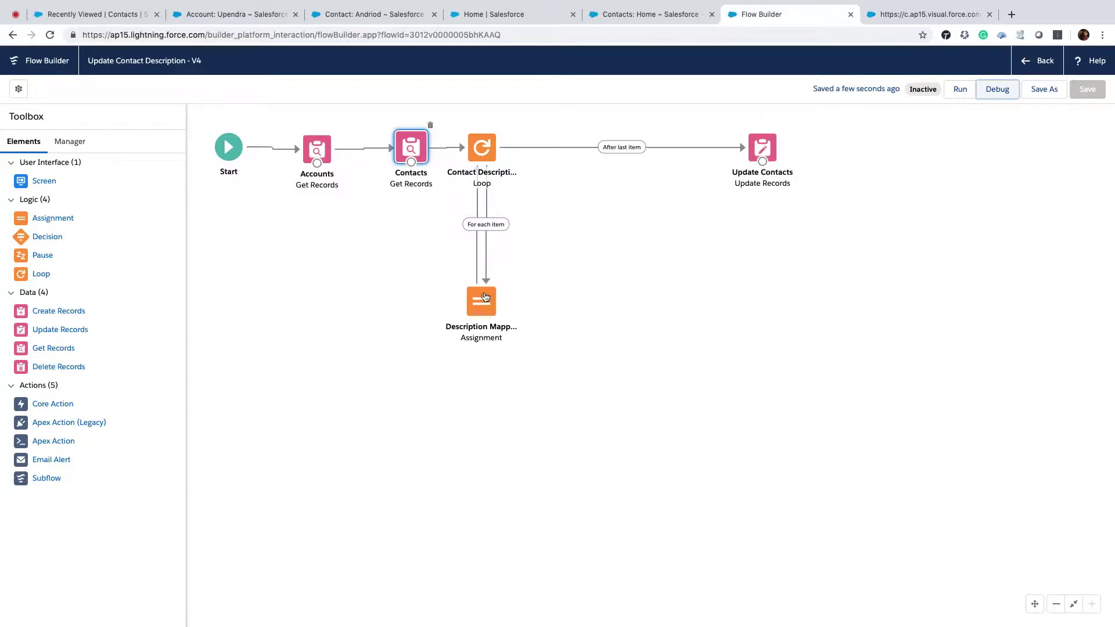
pyautogui.doubleClick(480, 303)
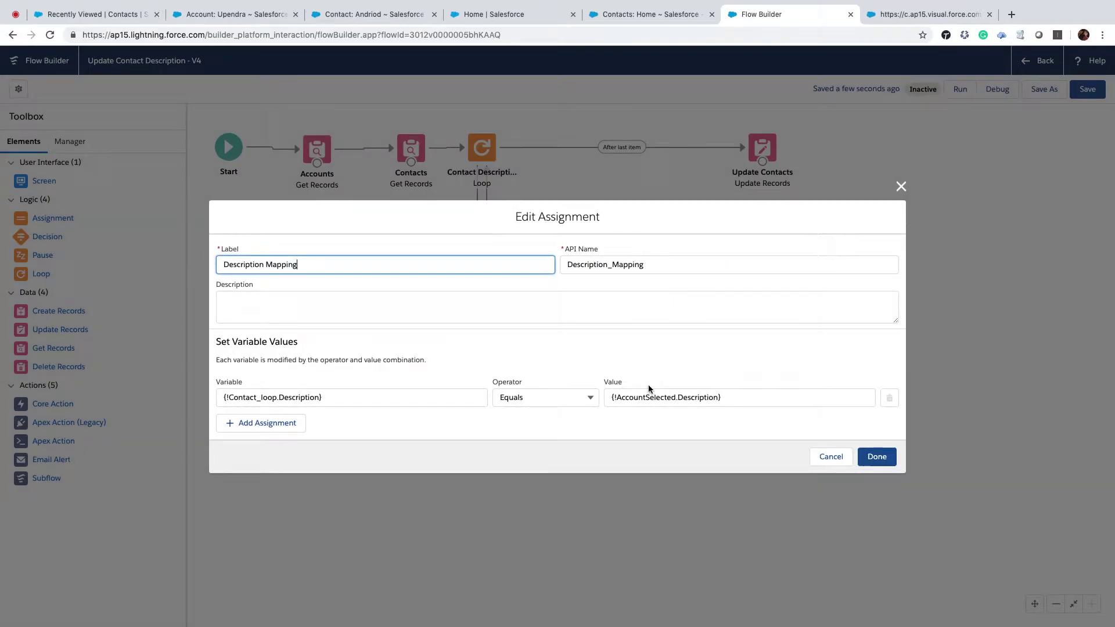
pyautogui.click(831, 456)
pyautogui.doubleClick(487, 147)
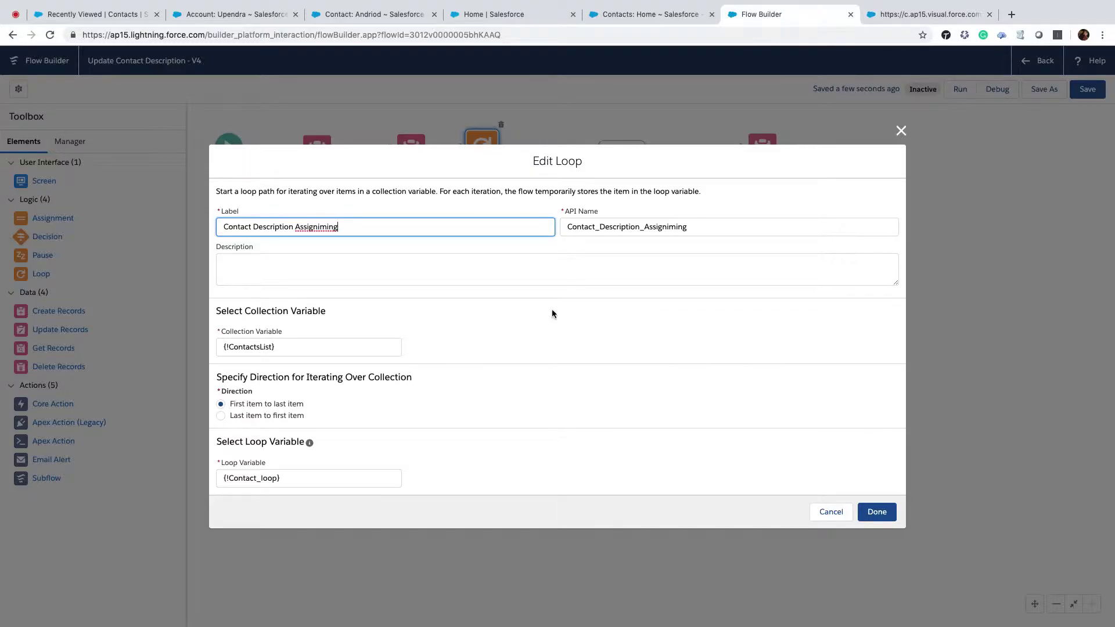
pyautogui.click(832, 511)
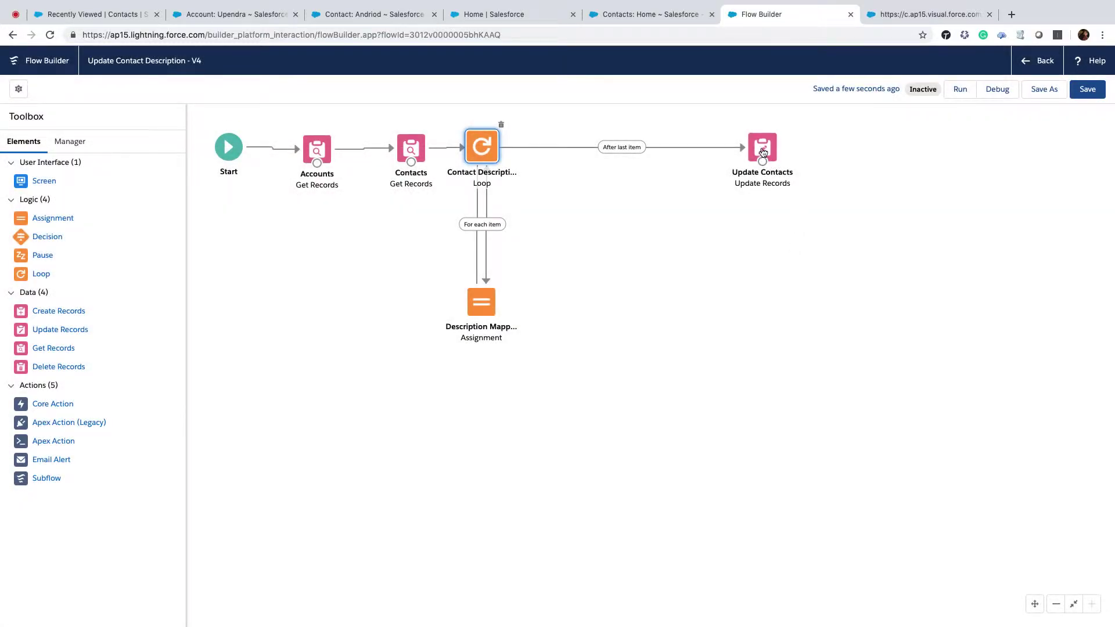
pyautogui.doubleClick(763, 153)
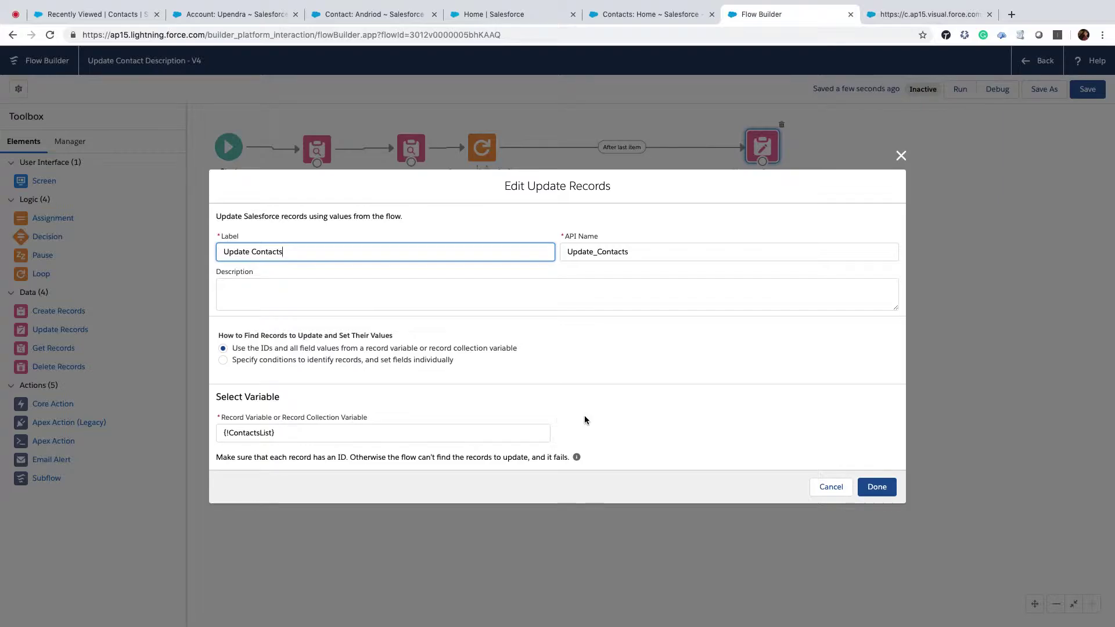
pyautogui.click(830, 487)
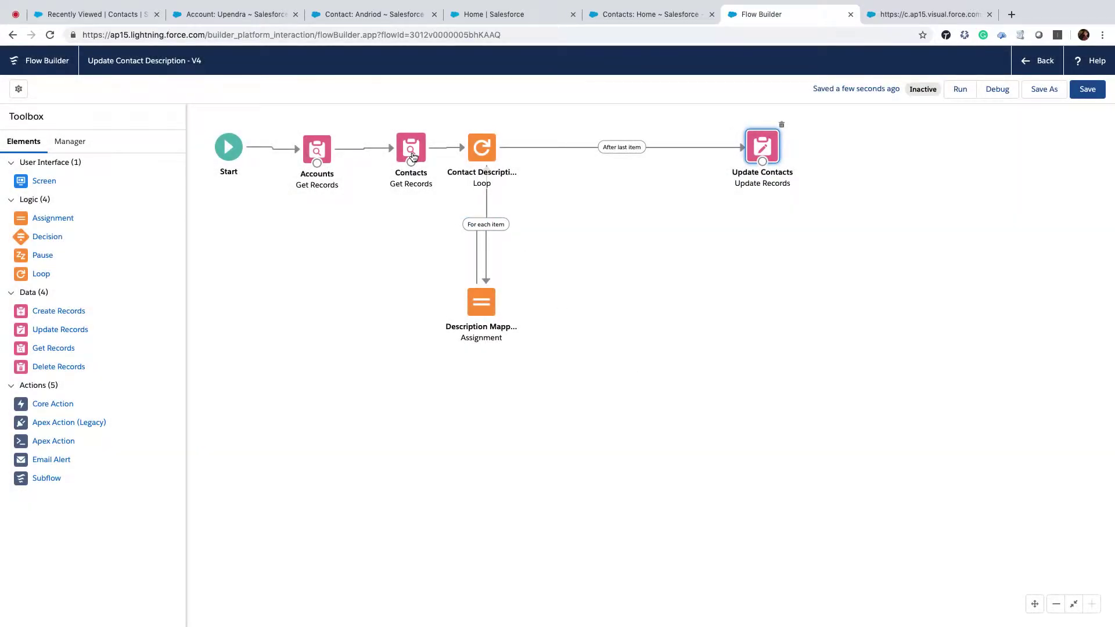
pyautogui.doubleClick(409, 151)
pyautogui.click(841, 582)
pyautogui.click(936, 16)
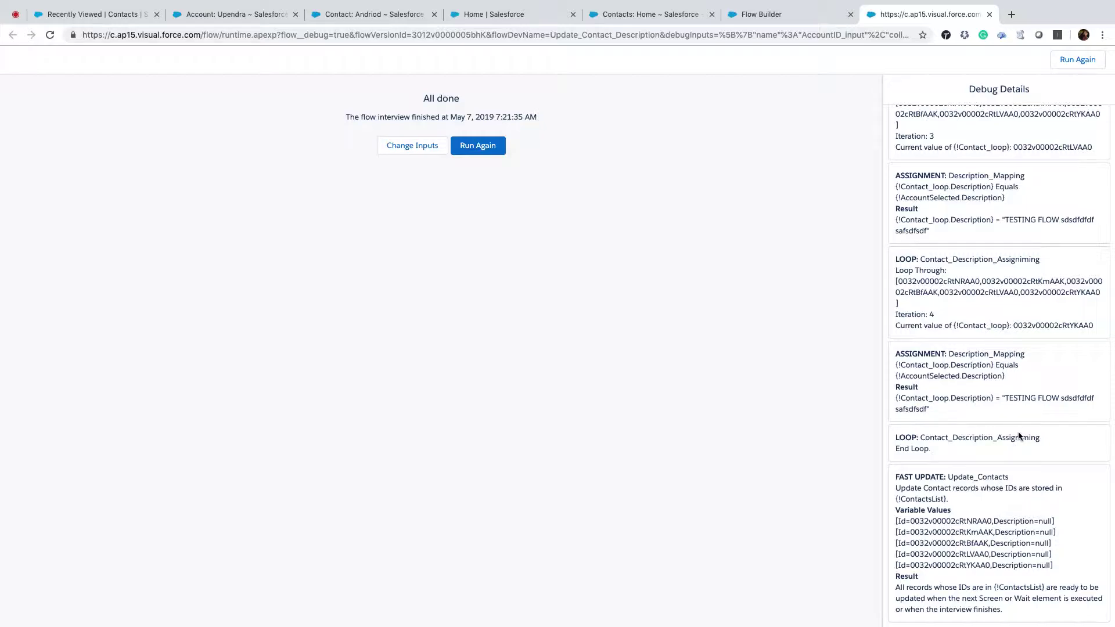
pyautogui.moveTo(1010, 397); pyautogui.dragTo(1098, 401)
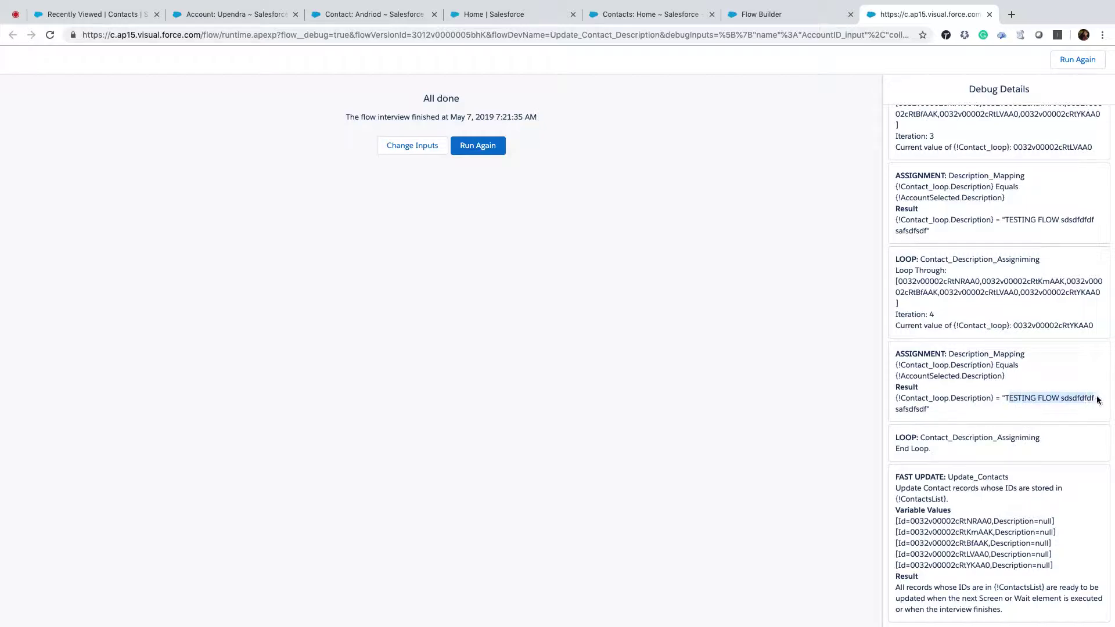
# Create a record collection variable named UpdatedContactList for the Contact object, allowing multiple values.
pyautogui.click(765, 19)
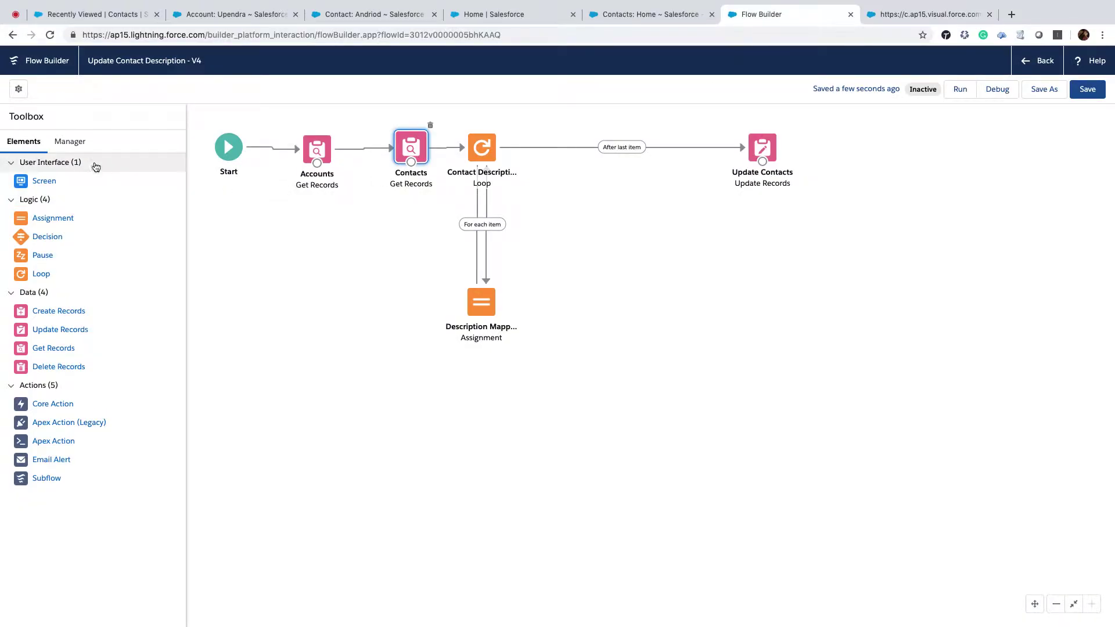
pyautogui.click(70, 142)
pyautogui.click(56, 195)
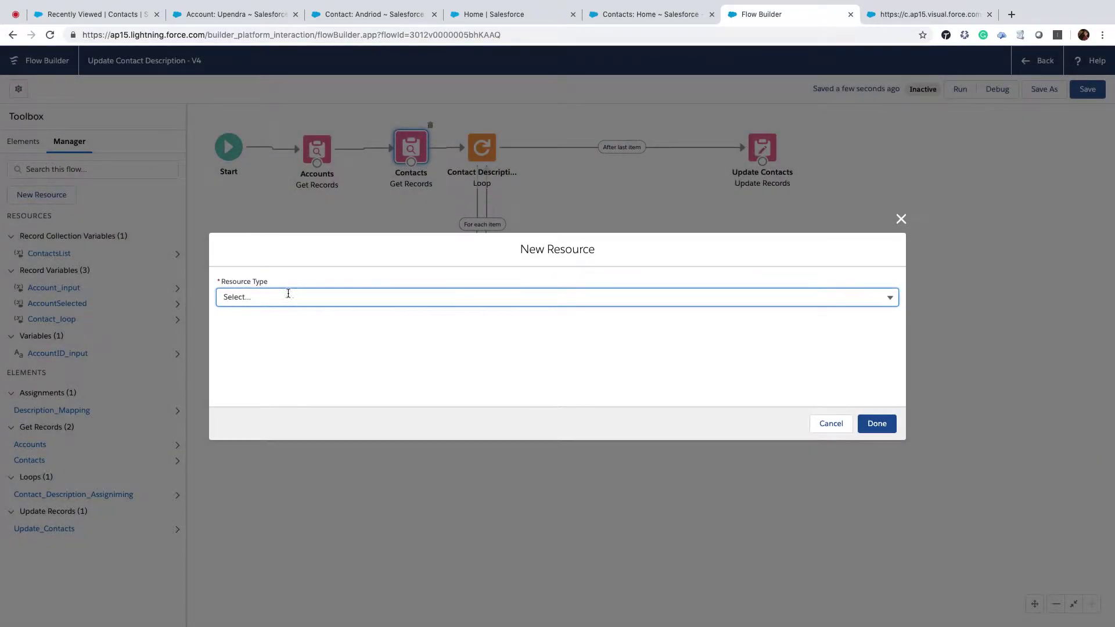
pyautogui.click(287, 298)
pyautogui.click(264, 319)
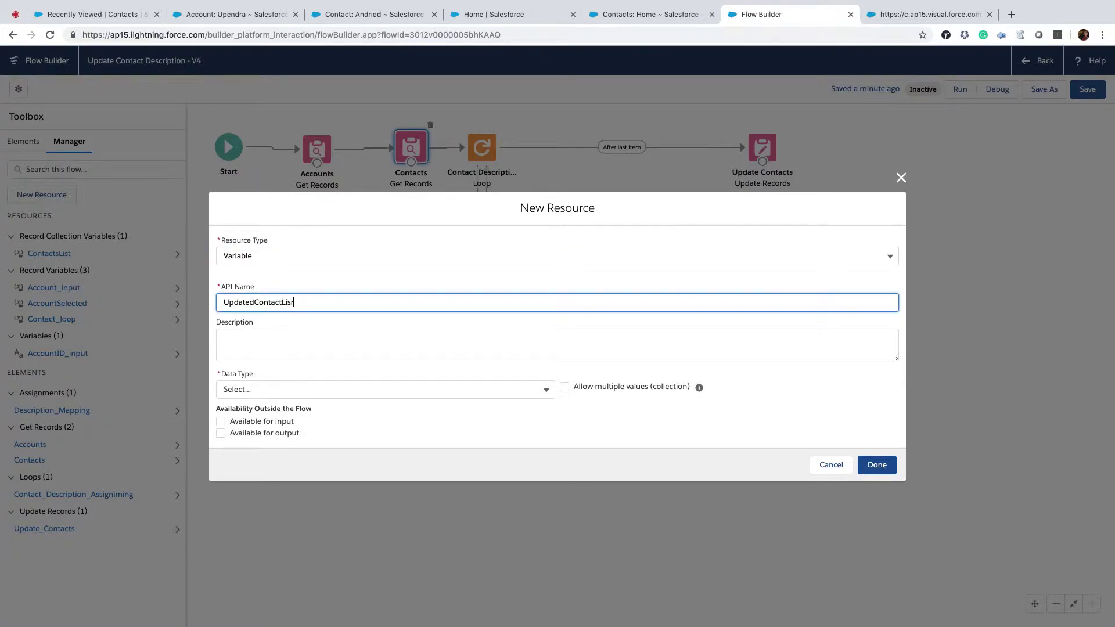
pyautogui.click(224, 340)
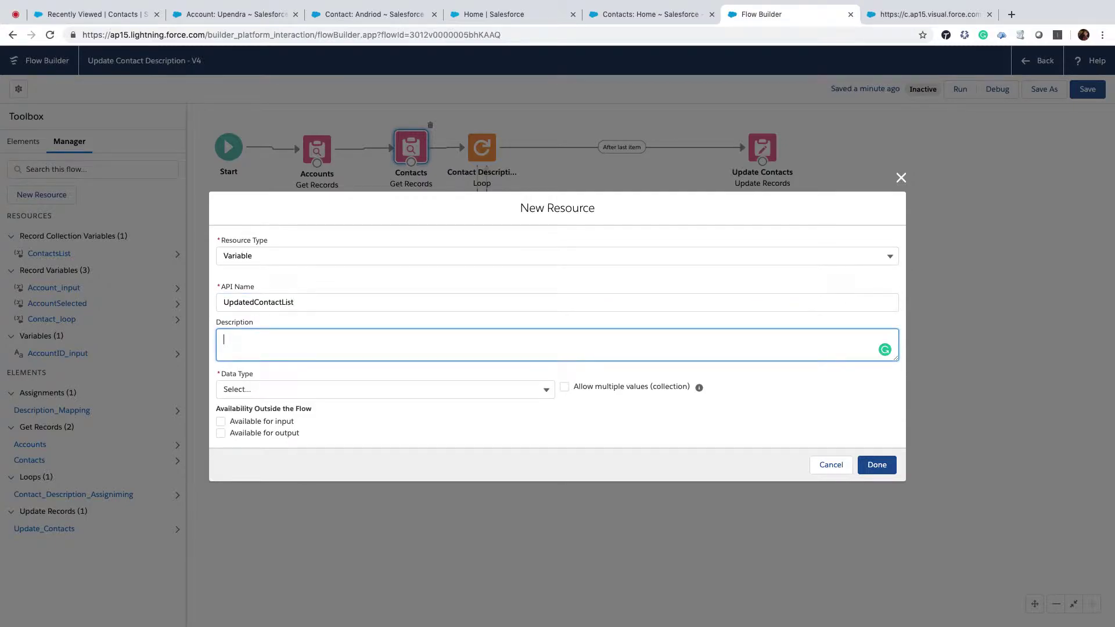
pyautogui.click(258, 390)
pyautogui.click(251, 432)
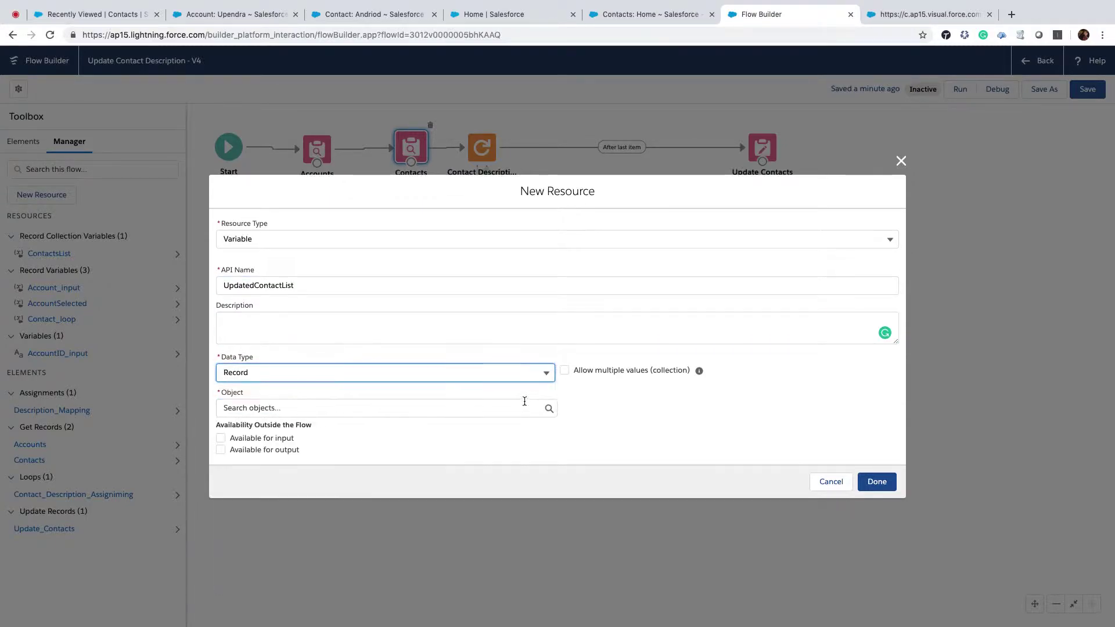
pyautogui.click(564, 372)
pyautogui.click(470, 408)
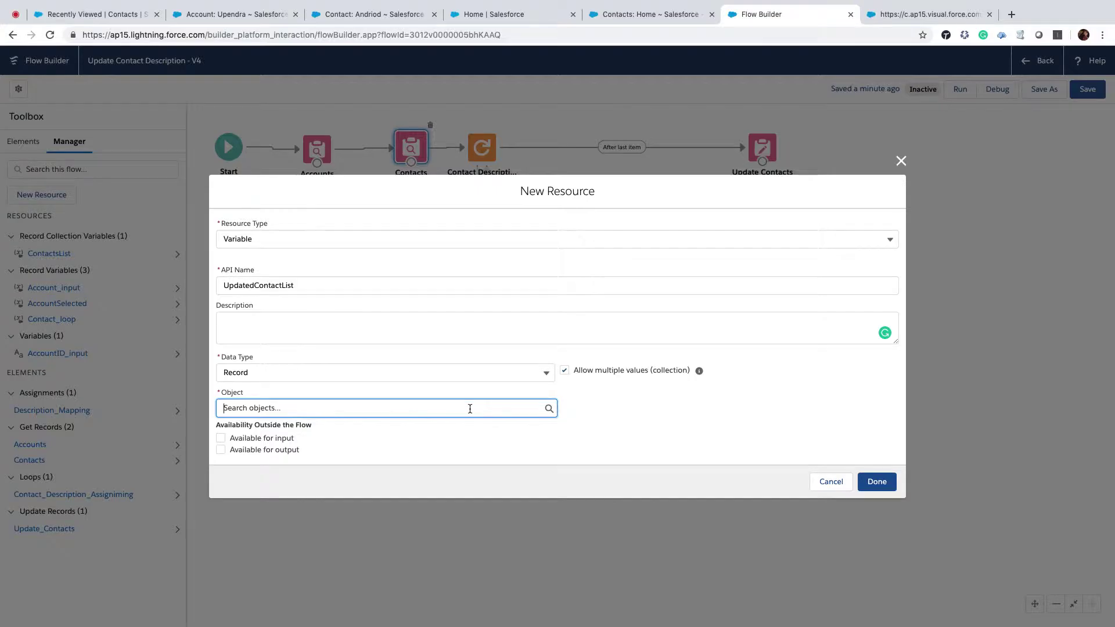
pyautogui.write('Contact')
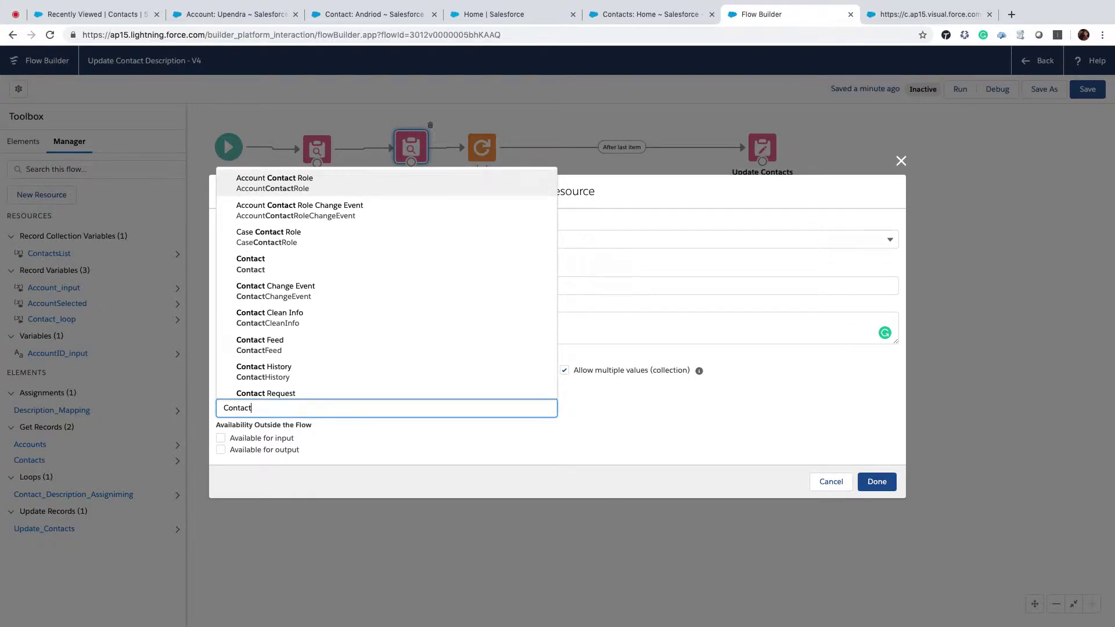
pyautogui.click(331, 268)
pyautogui.click(875, 482)
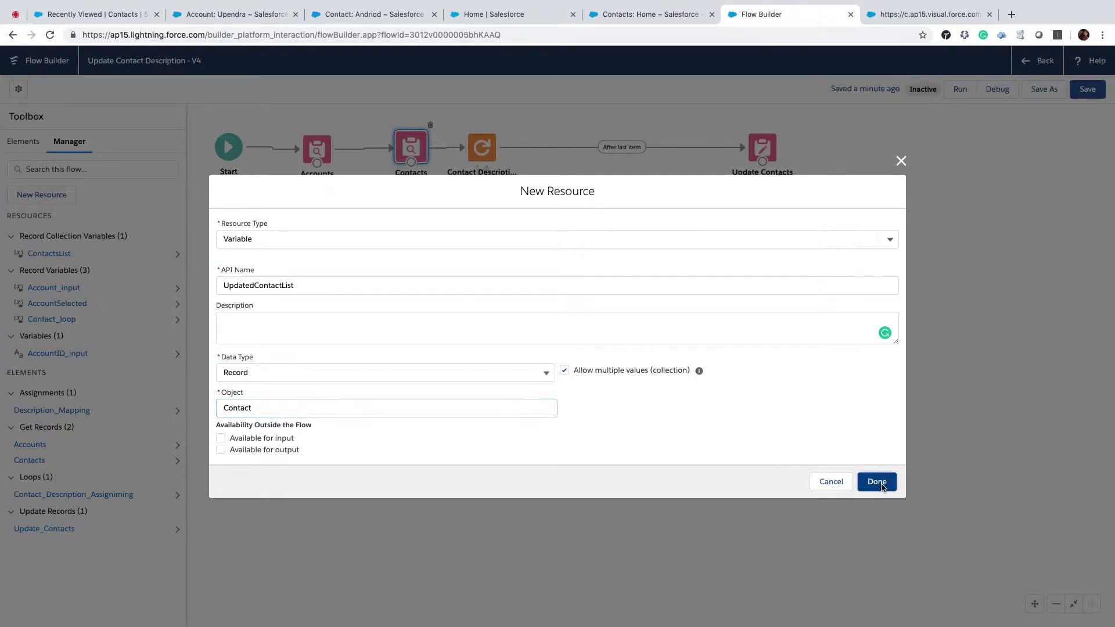
# Delete the connector from Description Mapping back to the loop and add an assignment element labelled "Add To new Collection" beside Description Mapping.
pyautogui.click(478, 243)
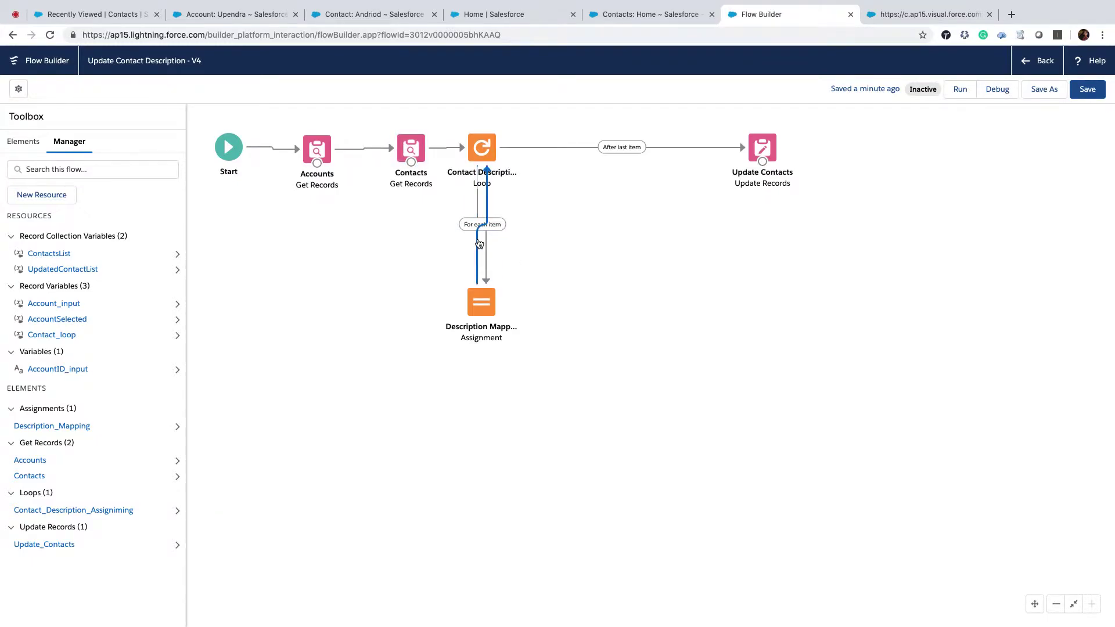
pyautogui.press('Delete')
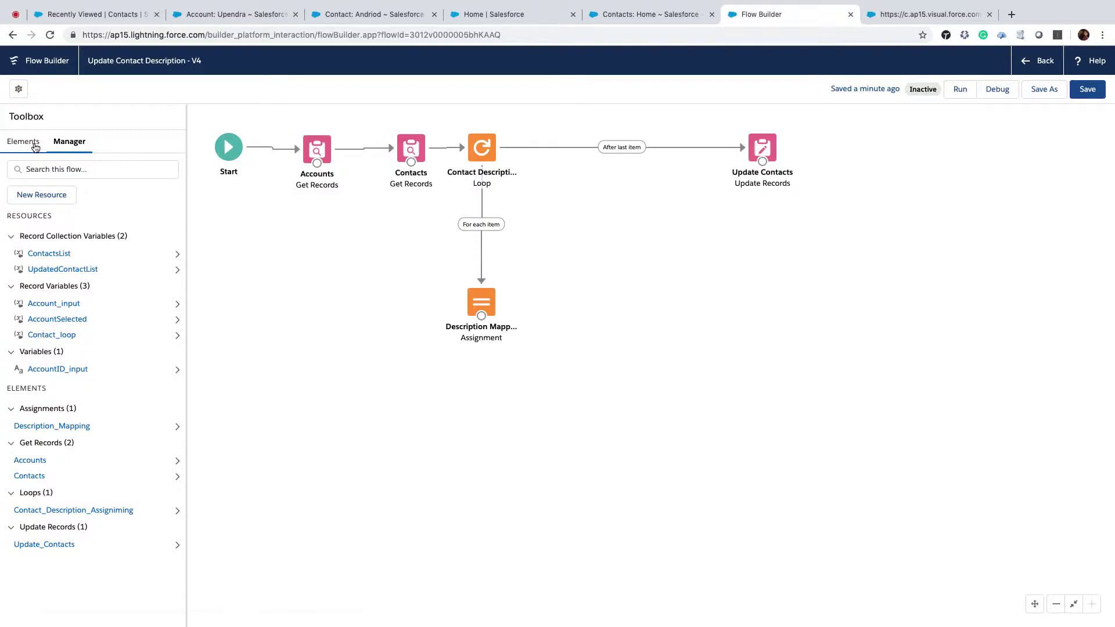
pyautogui.click(23, 141)
pyautogui.moveTo(47, 218); pyautogui.dragTo(593, 314)
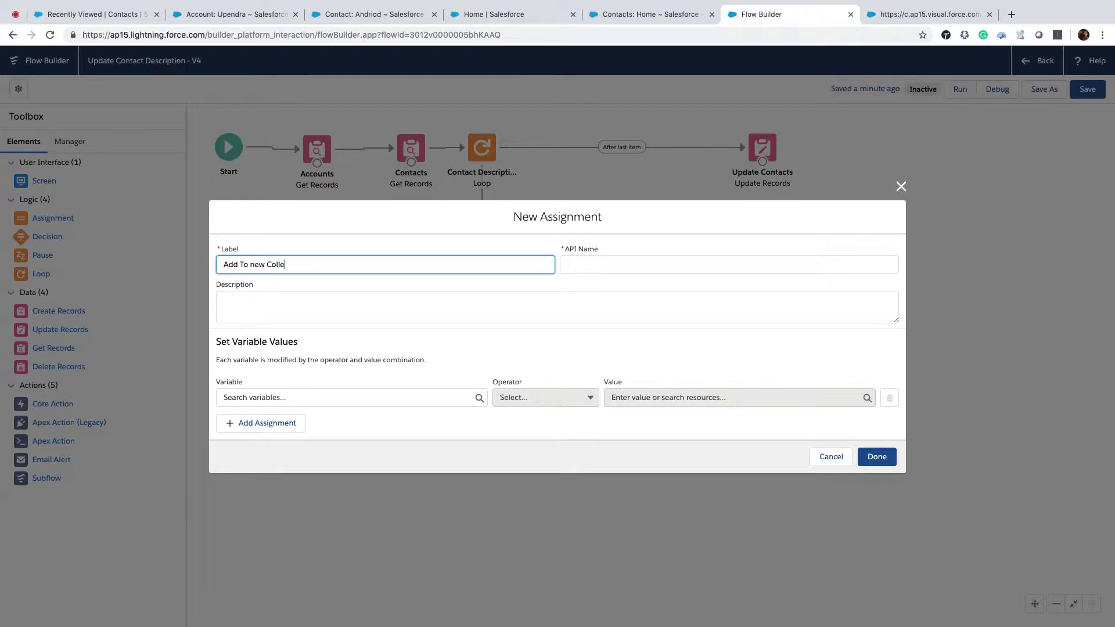
pyautogui.press('Tab')
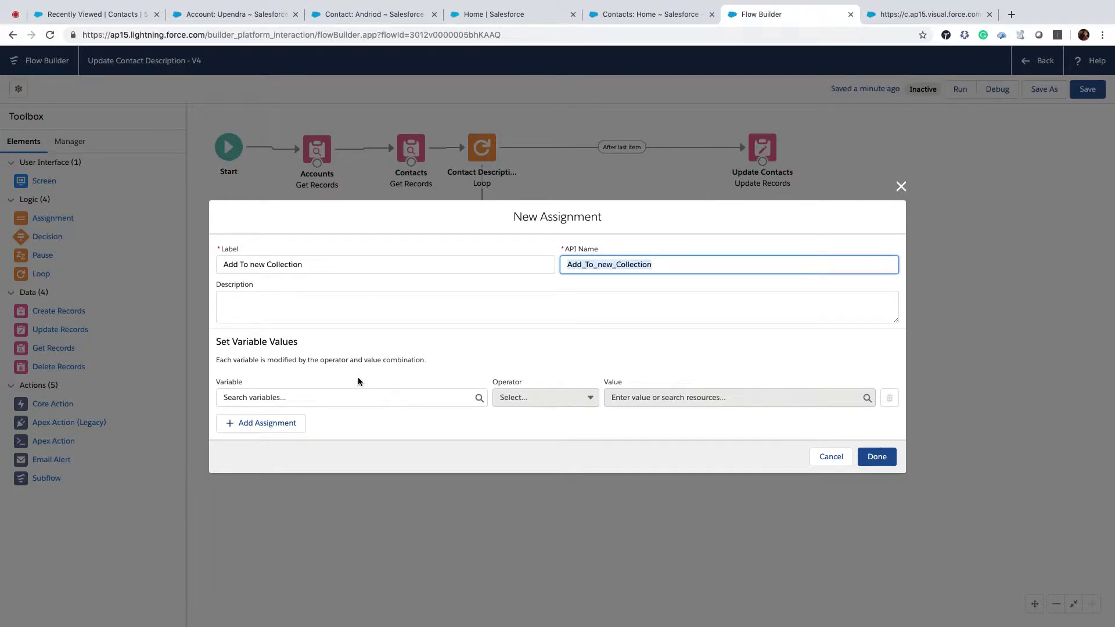
# Set the new assignment to add Contact_loop to {!UpdatedContactList}, using the Add operator.
pyautogui.click(344, 397)
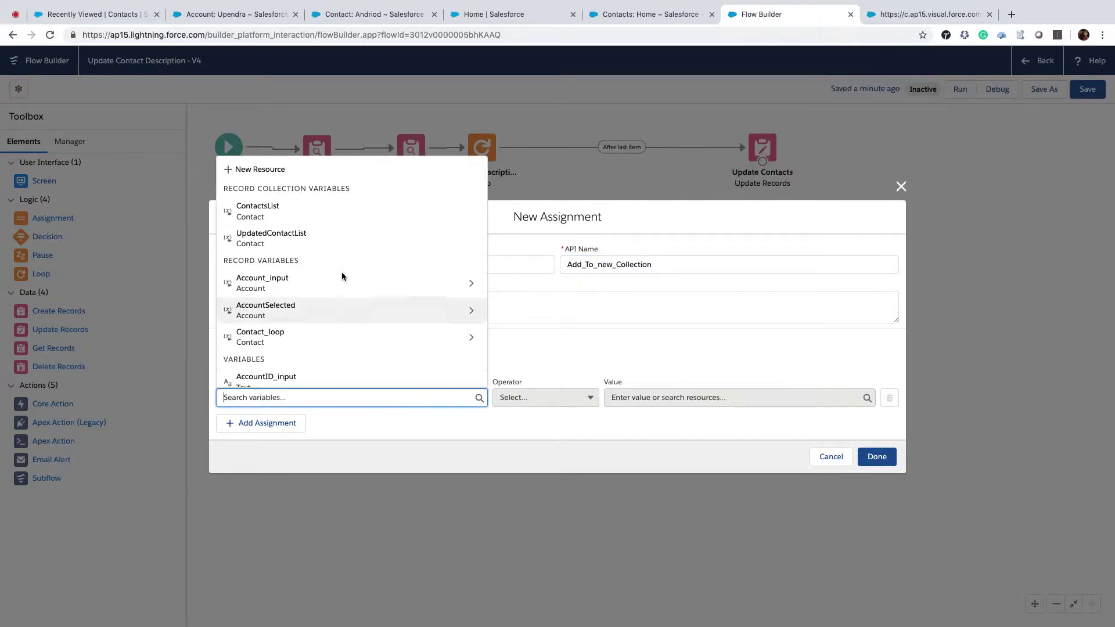
pyautogui.click(311, 240)
pyautogui.click(588, 399)
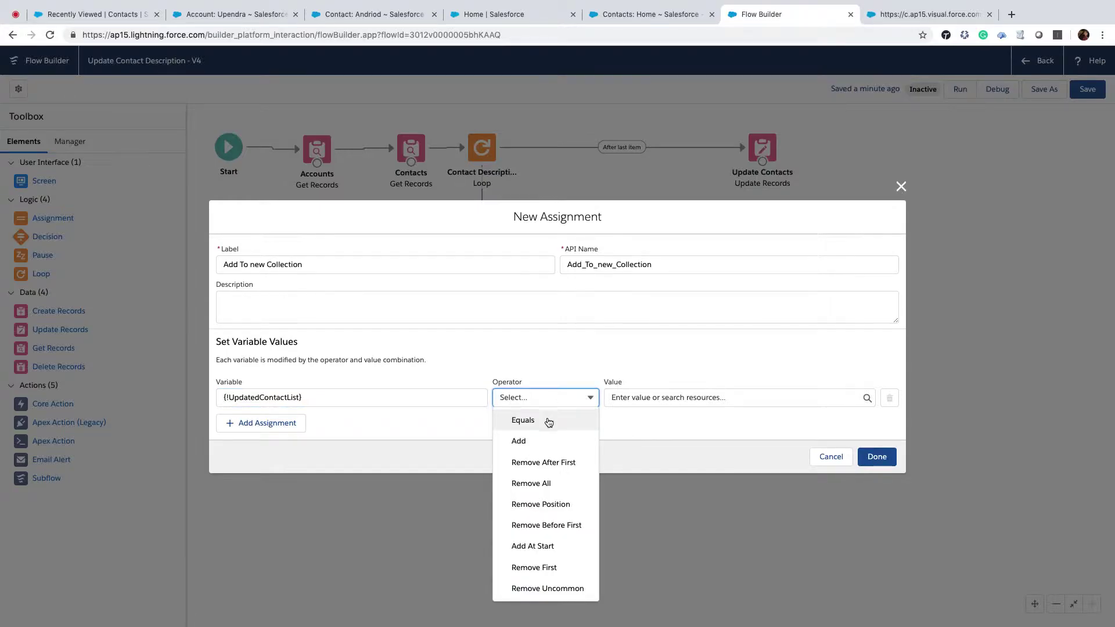
pyautogui.click(549, 439)
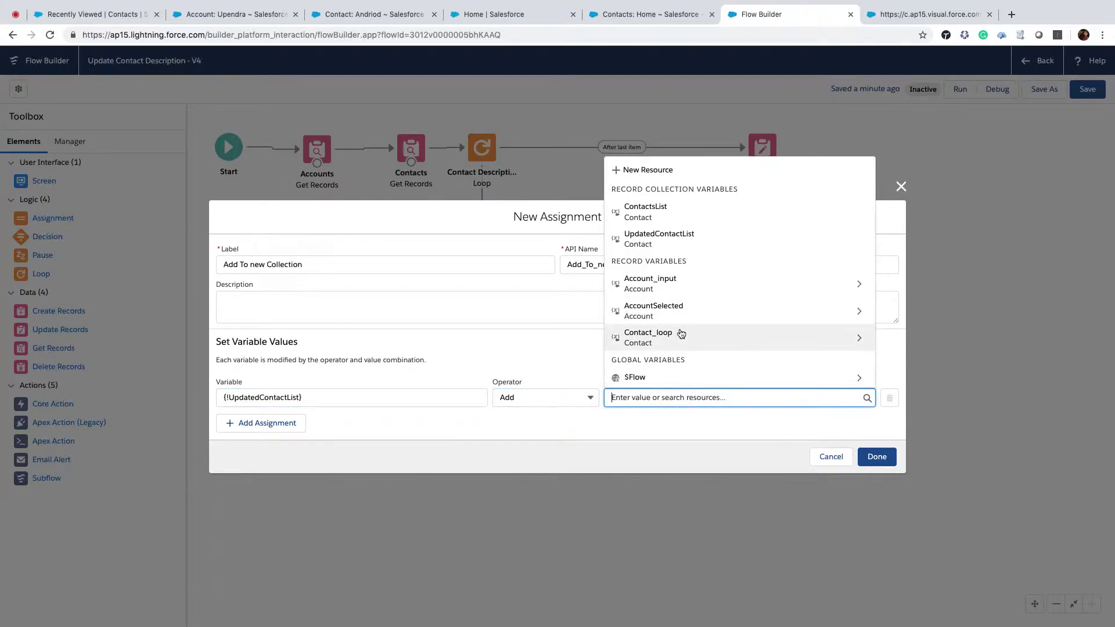
pyautogui.click(681, 334)
pyautogui.click(876, 457)
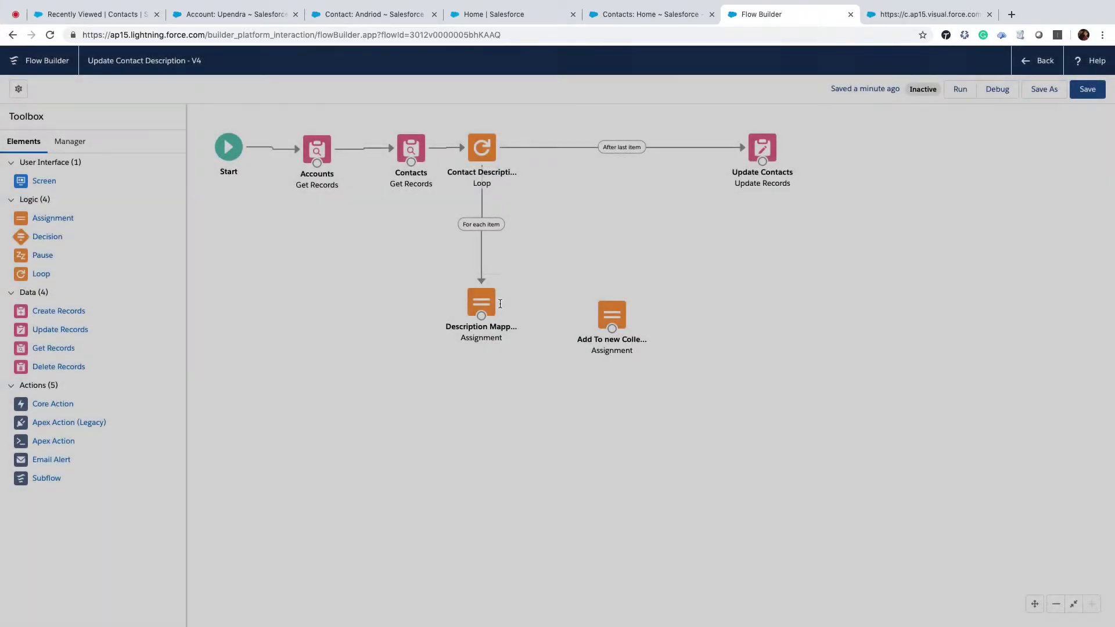
# Connect Description Mapping to the Add To new Collection assignment, and that assignment back to the loop.
pyautogui.moveTo(482, 316); pyautogui.dragTo(616, 305)
pyautogui.moveTo(610, 315); pyautogui.dragTo(494, 159)
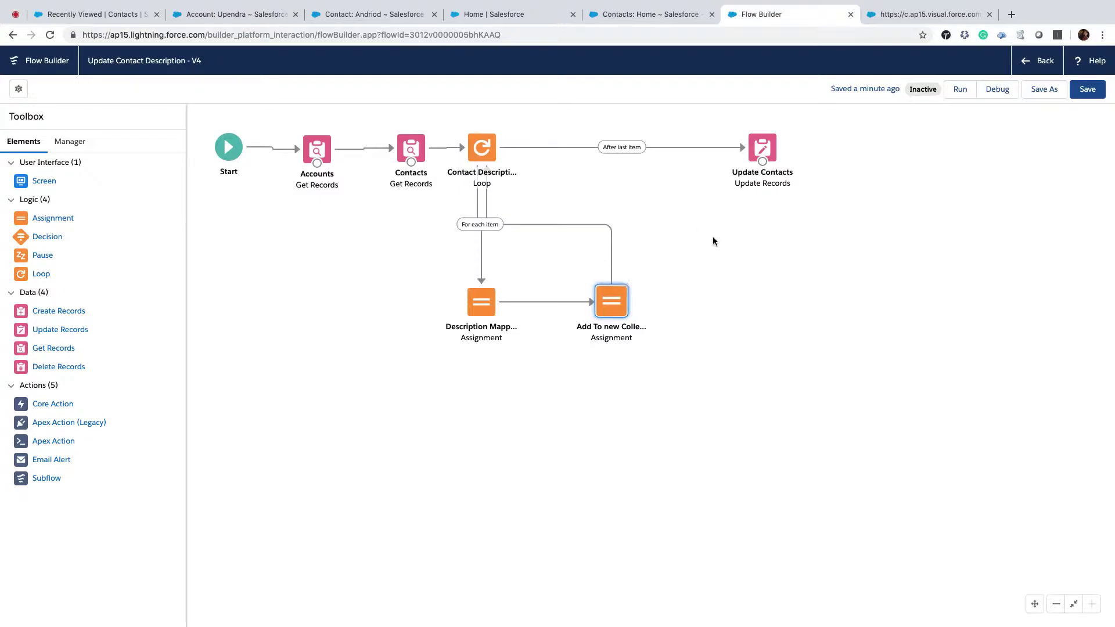
# Save the flow as a new version and debug it with the account's record ID as AccountID_input.
pyautogui.click(1054, 89)
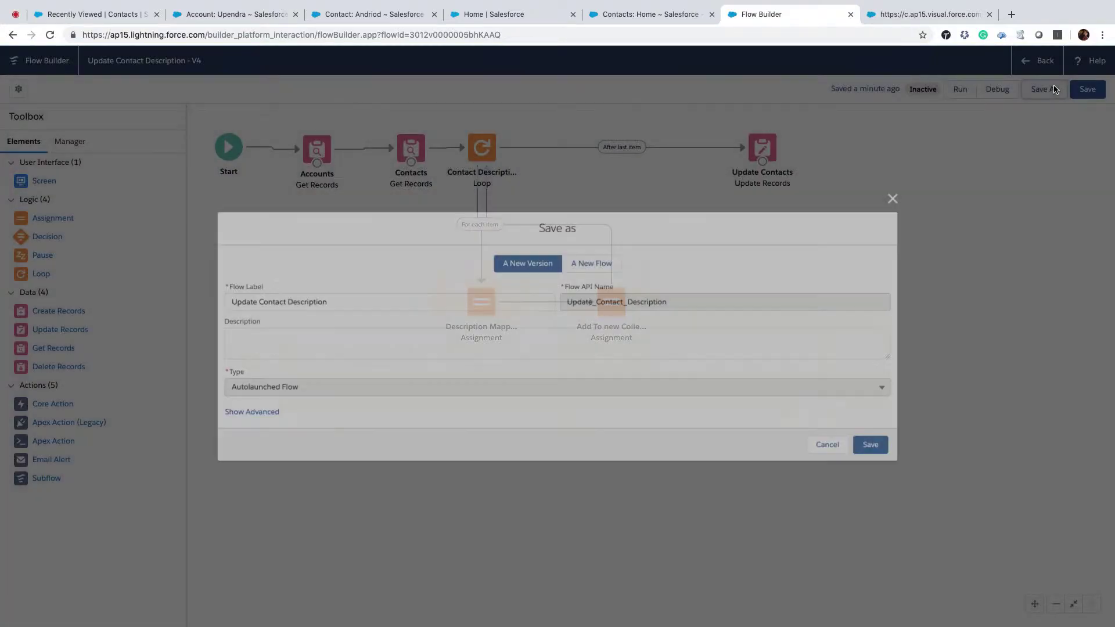
pyautogui.click(866, 448)
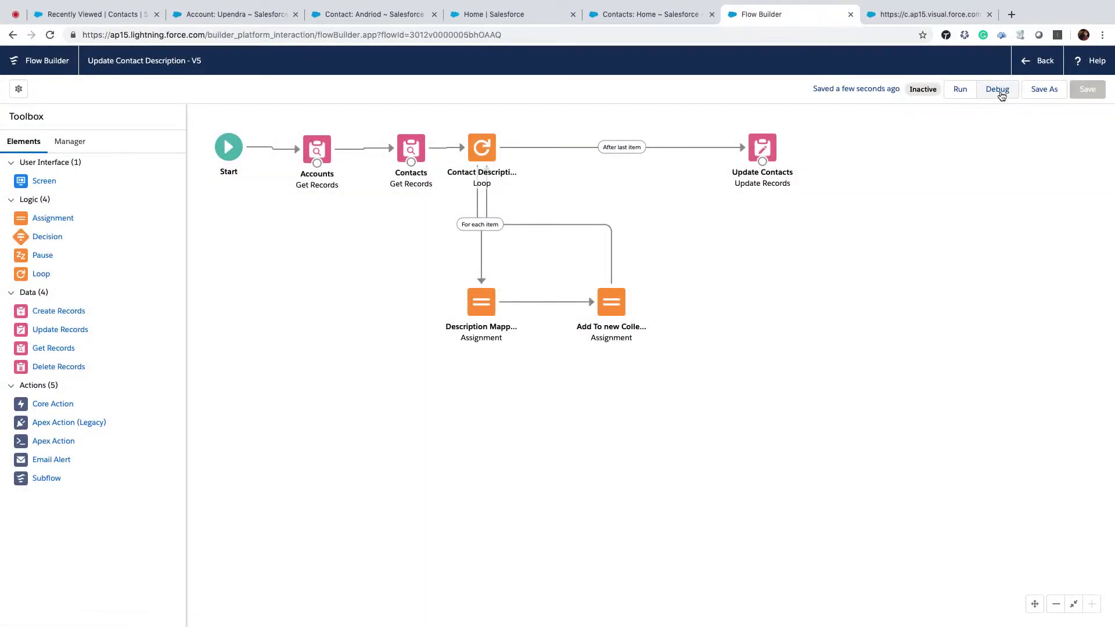
pyautogui.click(1000, 89)
pyautogui.click(200, 17)
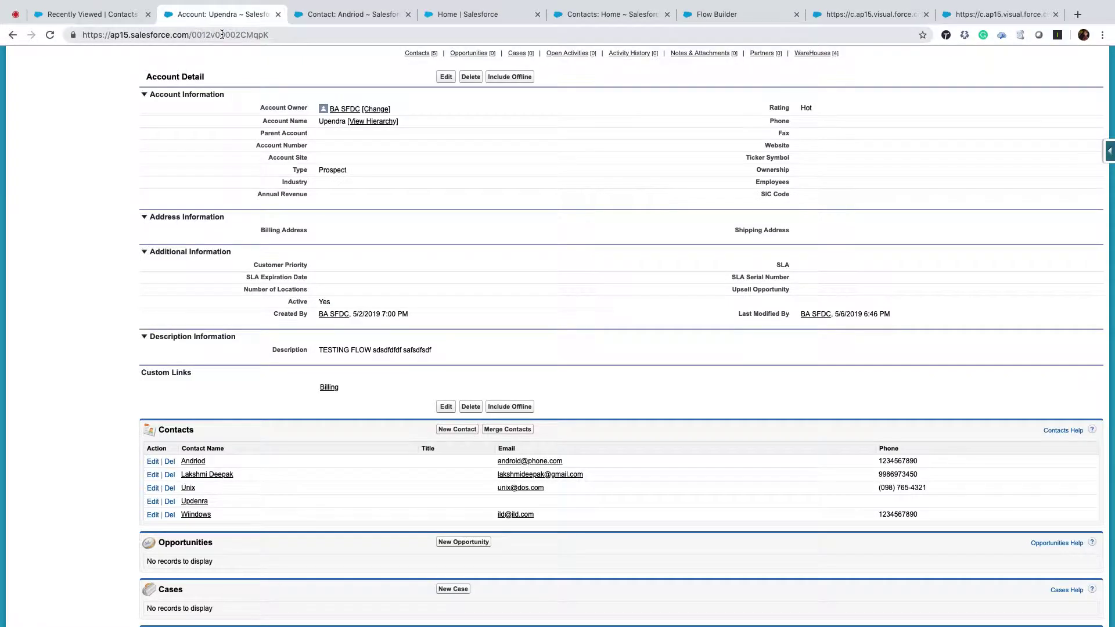
pyautogui.doubleClick(222, 35)
pyautogui.hotkey('ctrl', 'c')
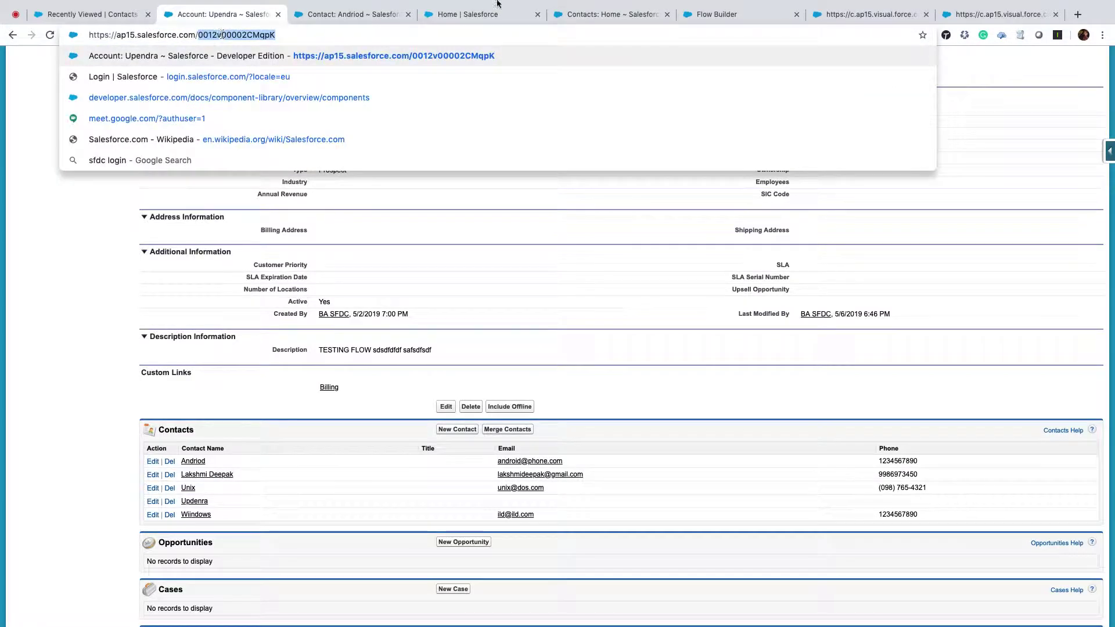
pyautogui.click(868, 14)
pyautogui.click(515, 402)
pyautogui.hotkey('ctrl', 'v')
pyautogui.click(729, 447)
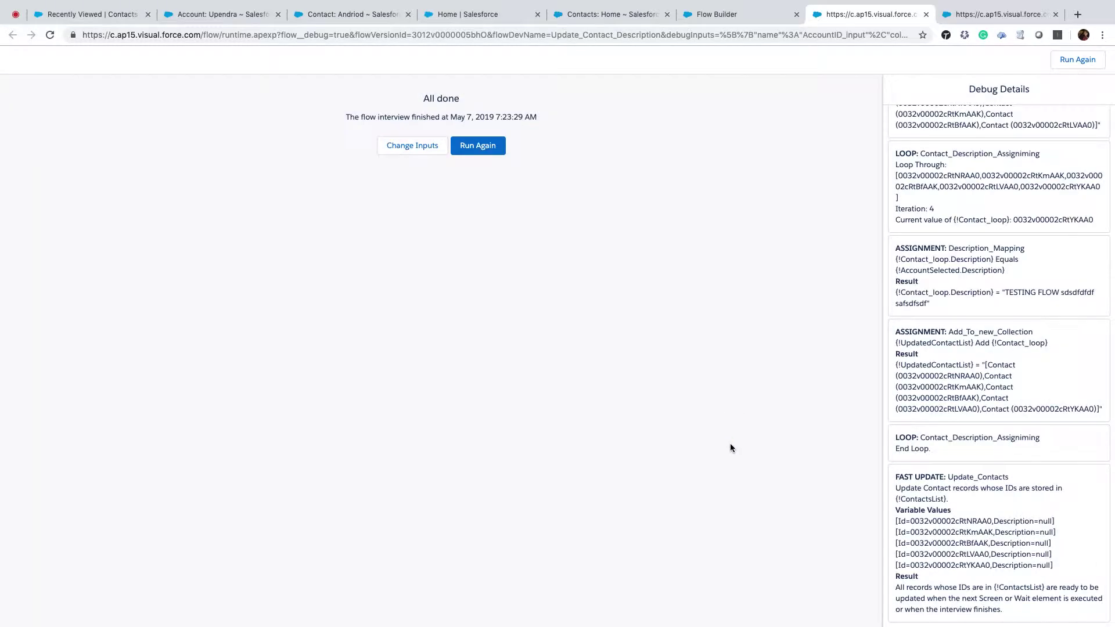
# Close both debug run pages and reload the Andriod contact record to check its description.
pyautogui.click(926, 16)
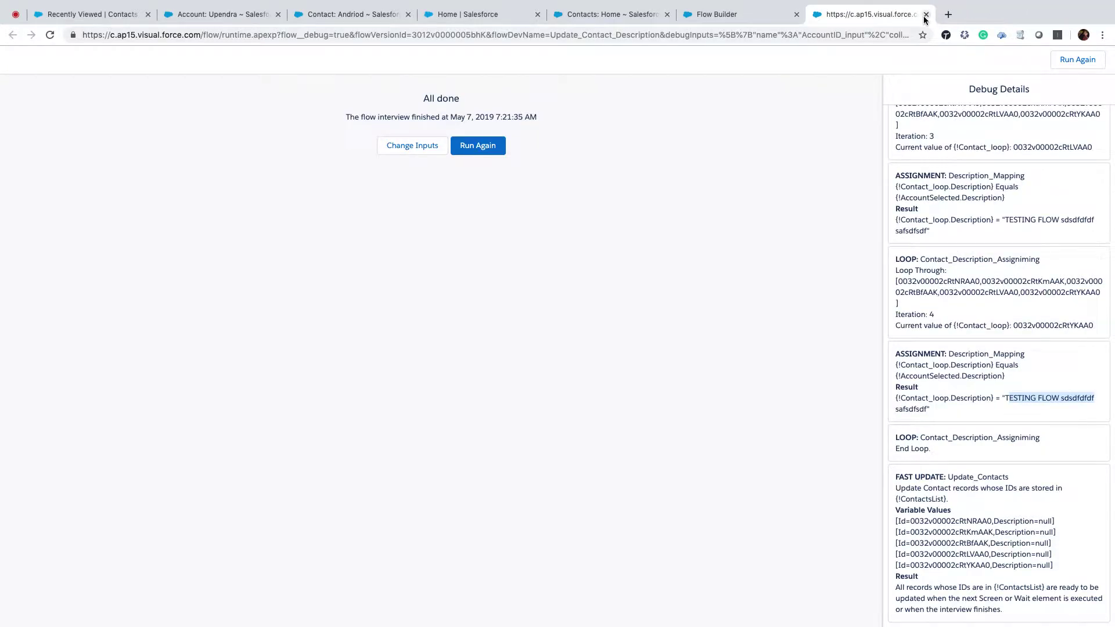
pyautogui.click(926, 14)
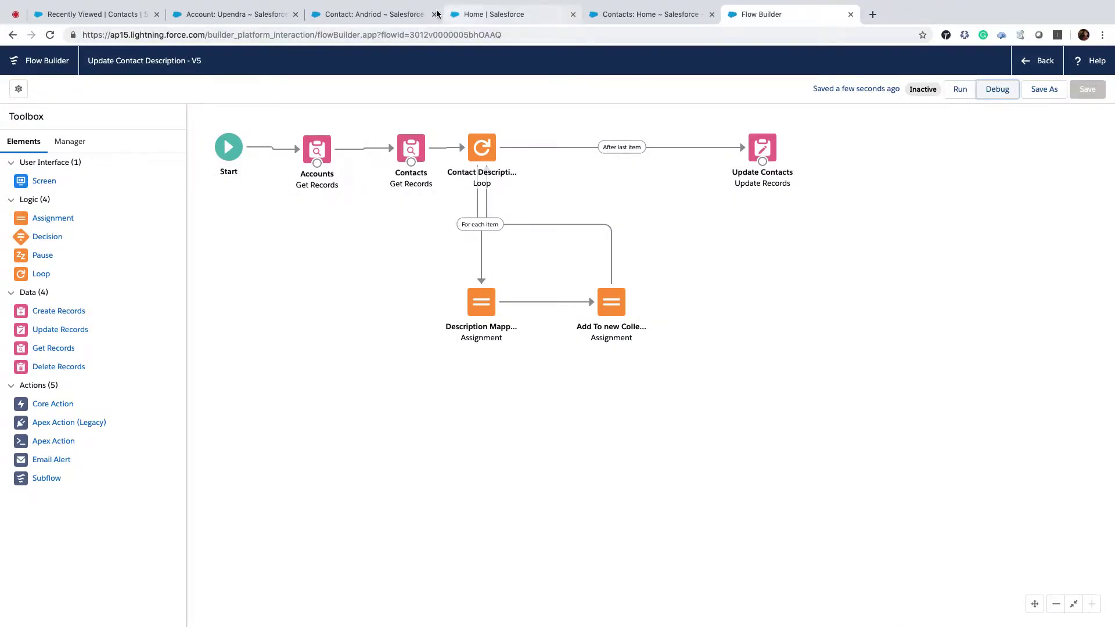
pyautogui.click(326, 15)
pyautogui.click(56, 36)
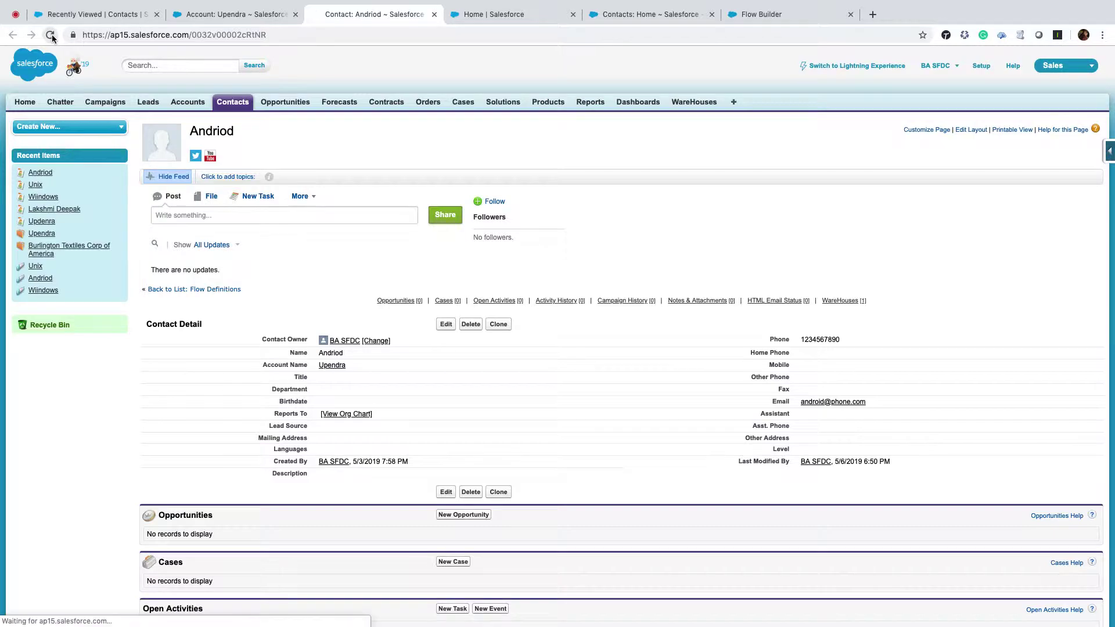
# Log in to the ba50-dev-ed.my.salesforce.com org, view its Flows list in Setup, and close it to return to Flow Builder.
pyautogui.click(873, 16)
pyautogui.write('ba')
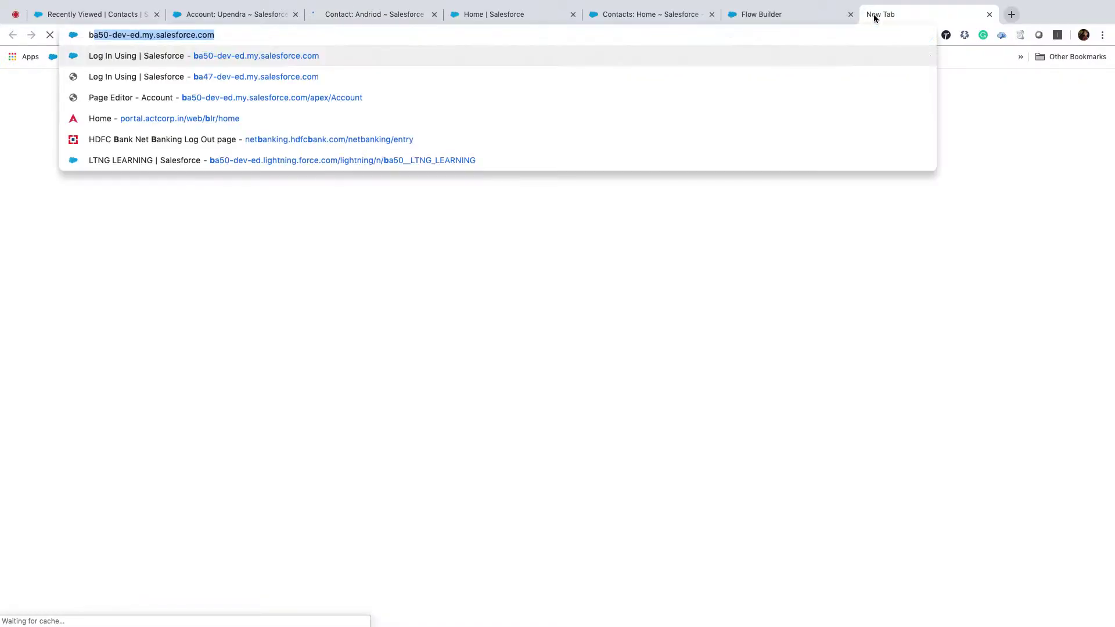
pyautogui.press('Return')
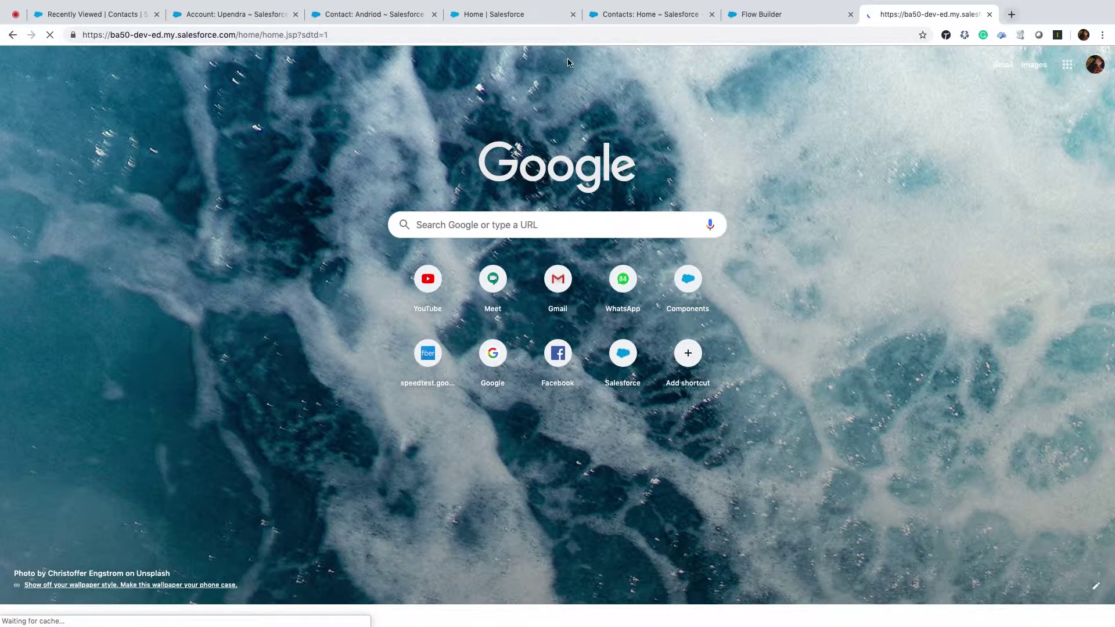
pyautogui.click(228, 15)
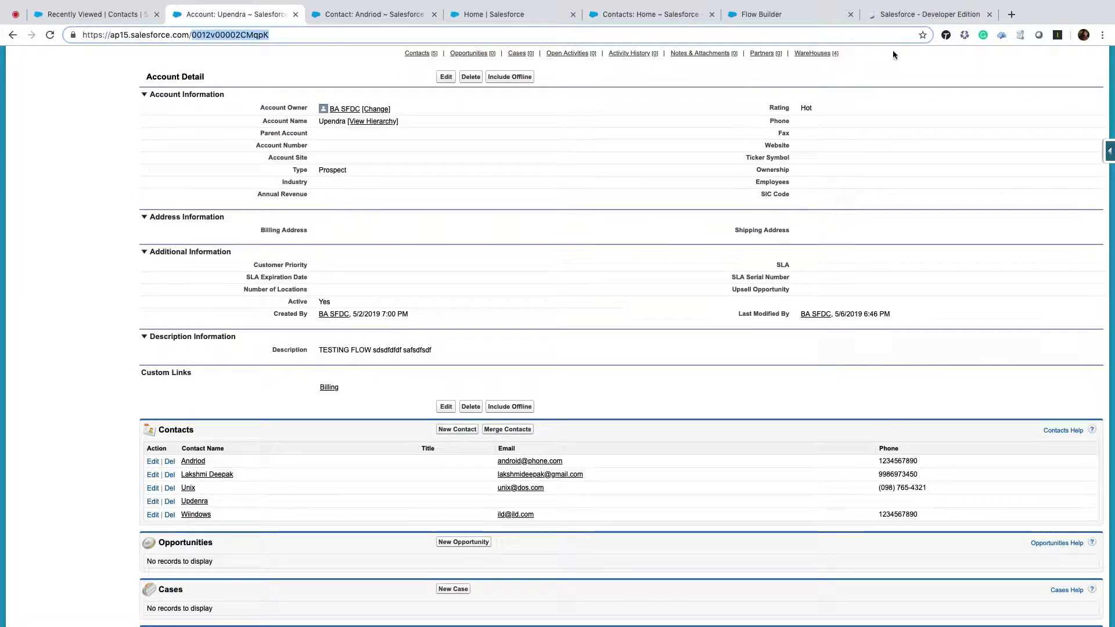
pyautogui.click(915, 14)
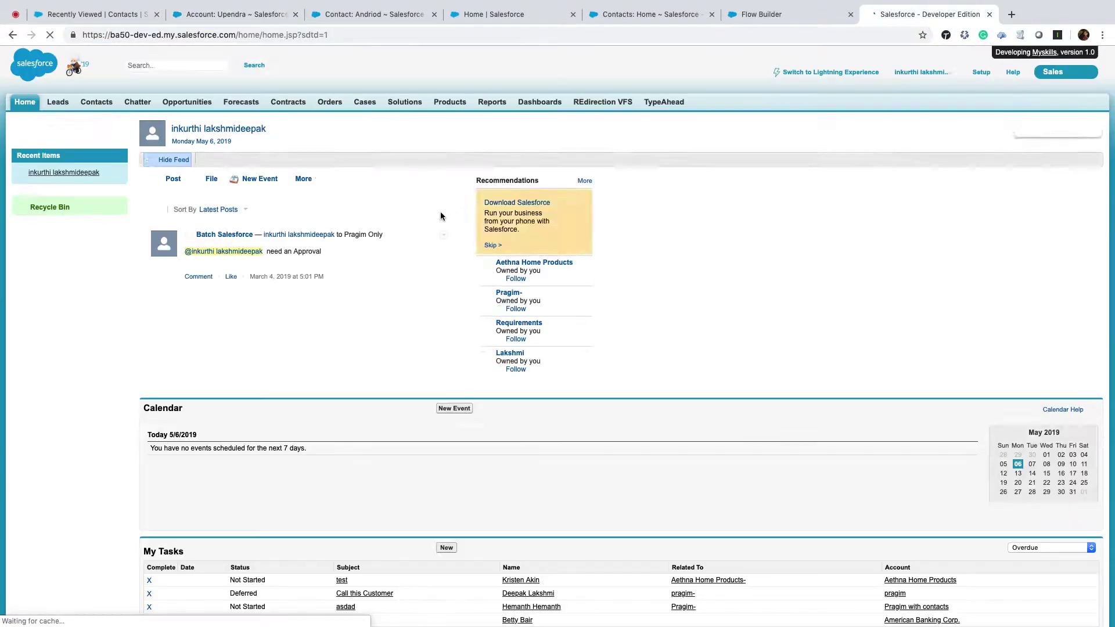
pyautogui.click(981, 72)
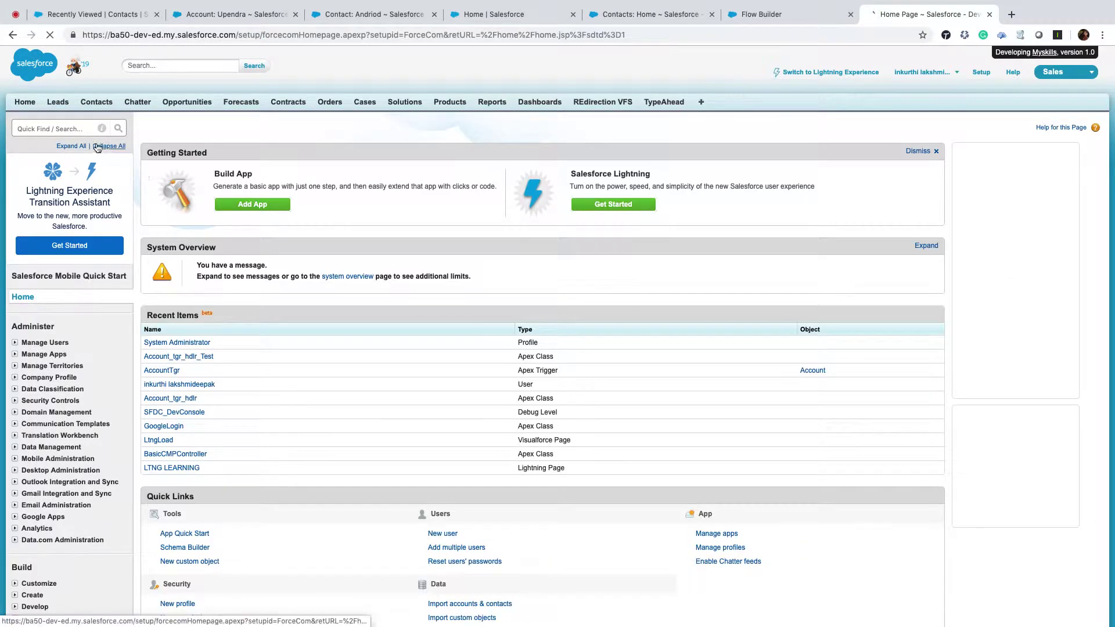
pyautogui.click(69, 128)
pyautogui.write('flows')
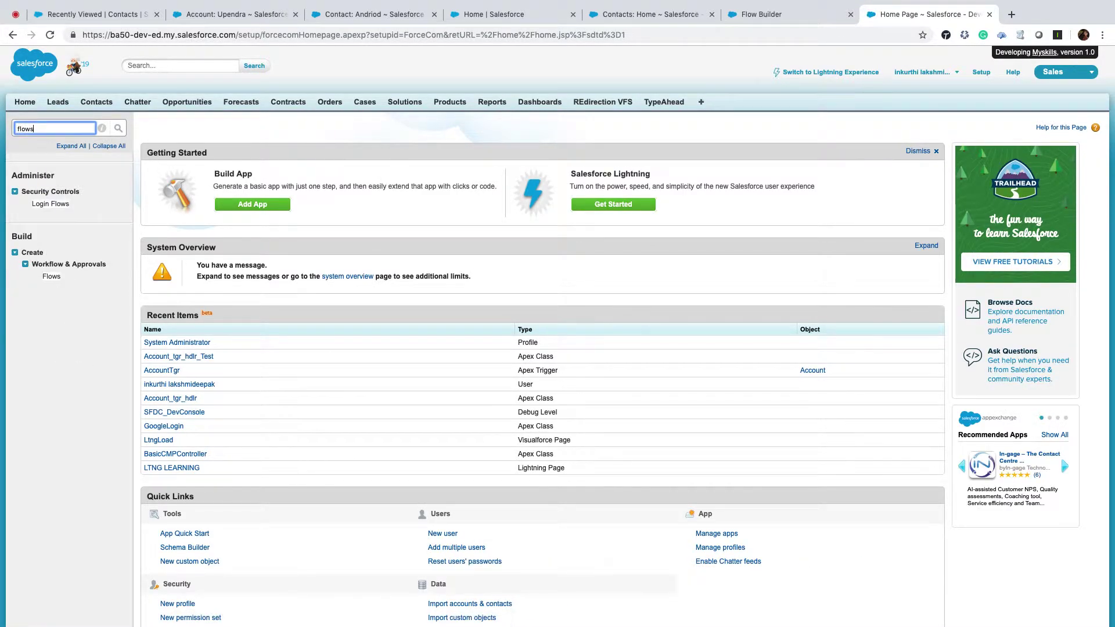
pyautogui.click(50, 277)
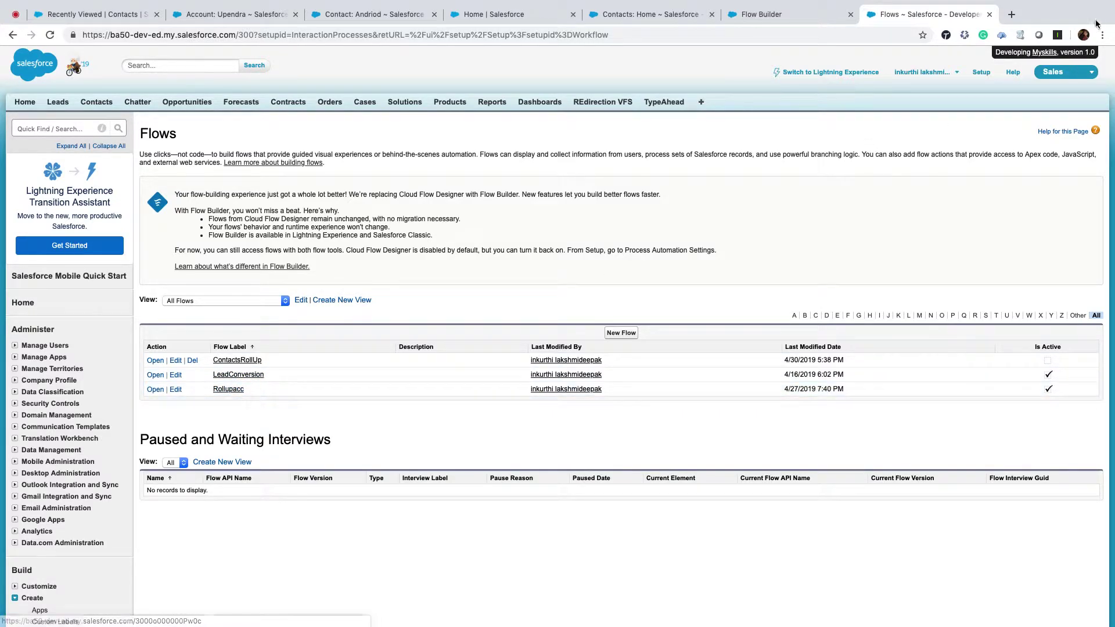
pyautogui.click(990, 15)
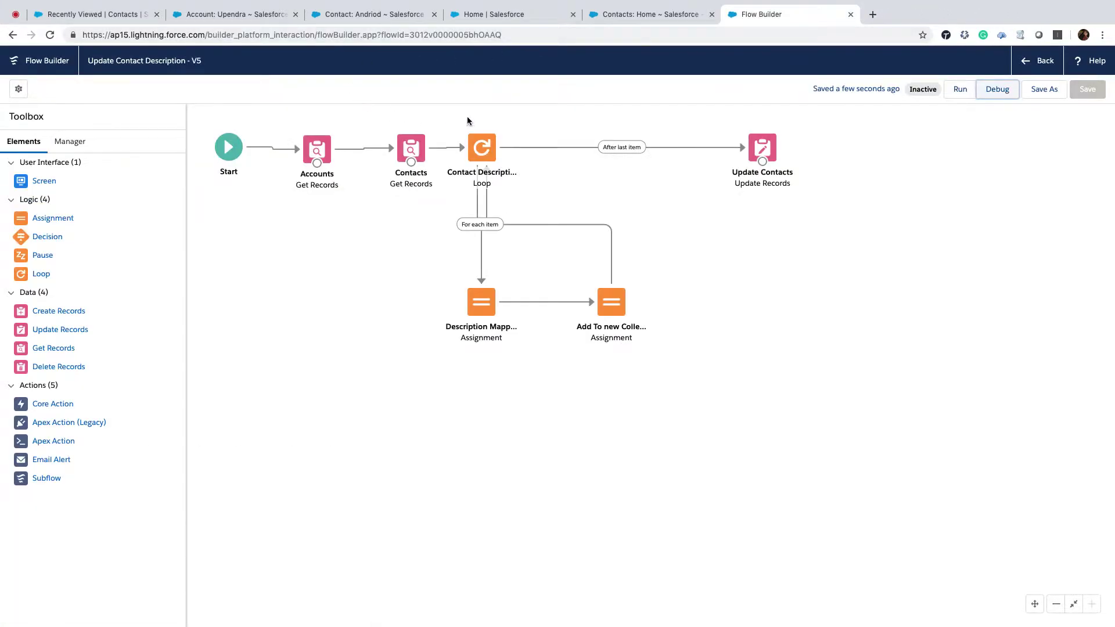
# Spread the Description Mapping and Add To new Collection assignments apart at the same height, and shift the Contacts element slightly toward Accounts.
pyautogui.moveTo(484, 314); pyautogui.dragTo(354, 316)
pyautogui.click(697, 235)
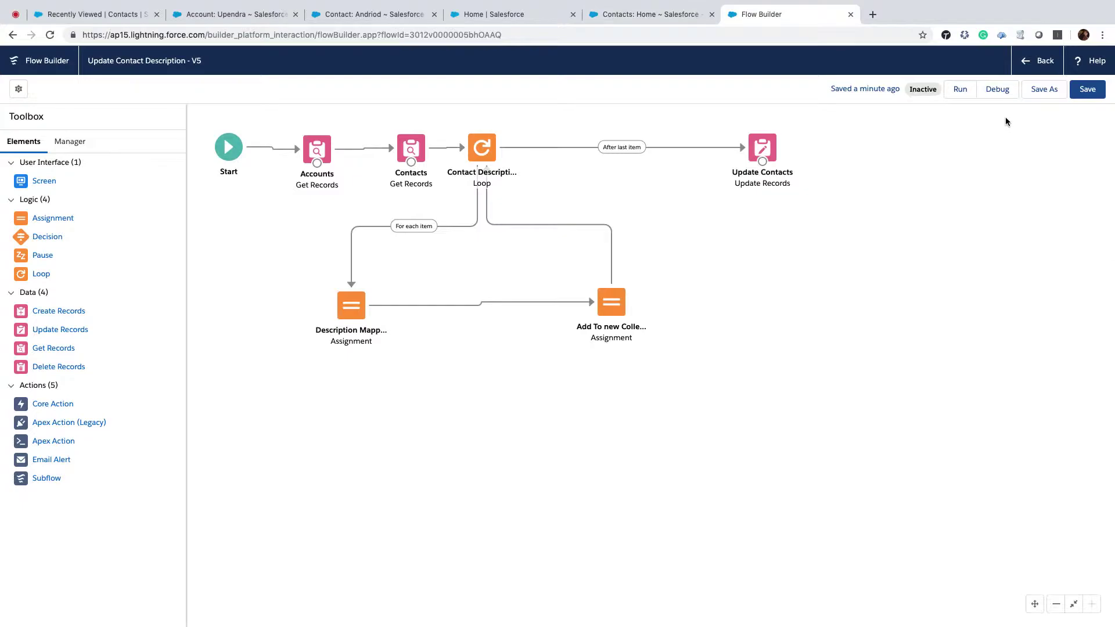
pyautogui.moveTo(617, 311); pyautogui.dragTo(621, 312)
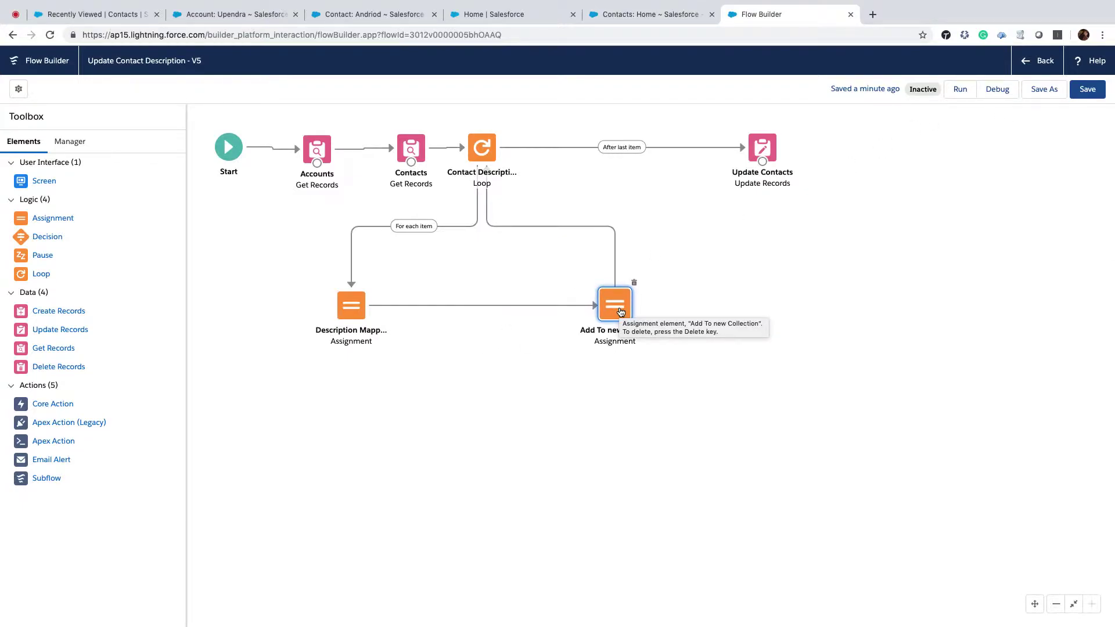
pyautogui.moveTo(415, 150); pyautogui.dragTo(407, 151)
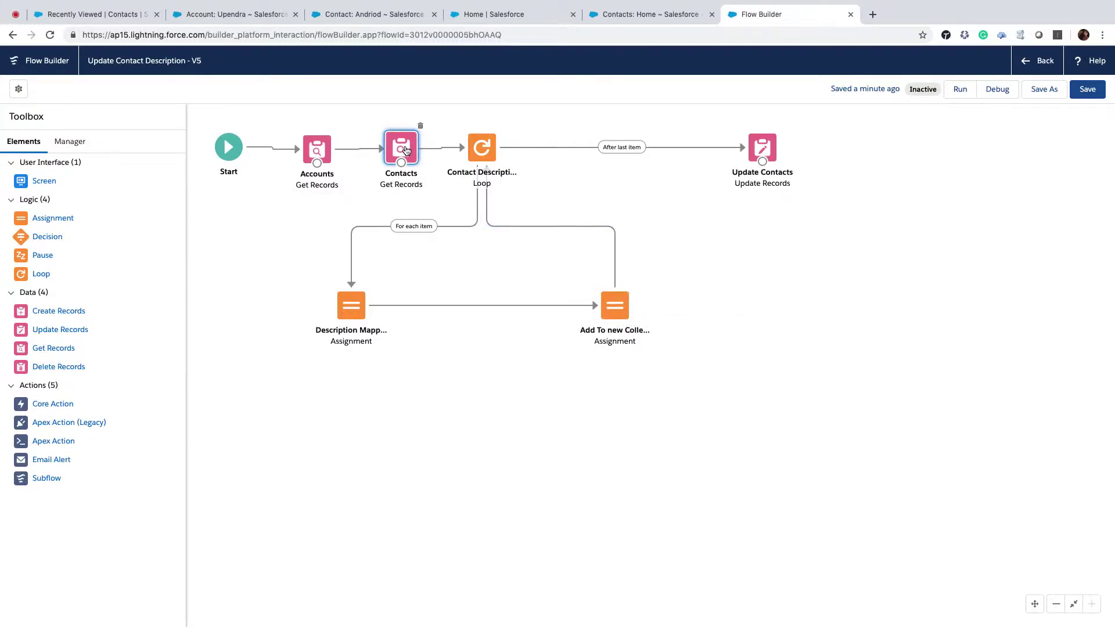
# Debug the flow again using the account's record ID as AccountID_input, and inspect the first contact in the Add_To_new_Collection result.
pyautogui.click(1000, 89)
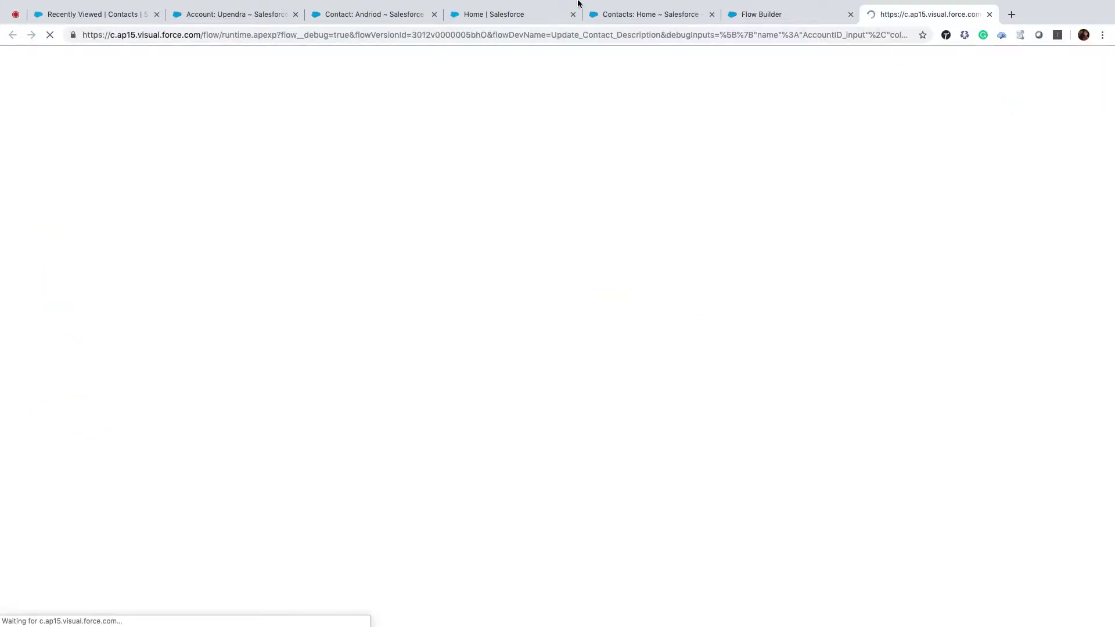
pyautogui.click(274, 18)
pyautogui.doubleClick(264, 34)
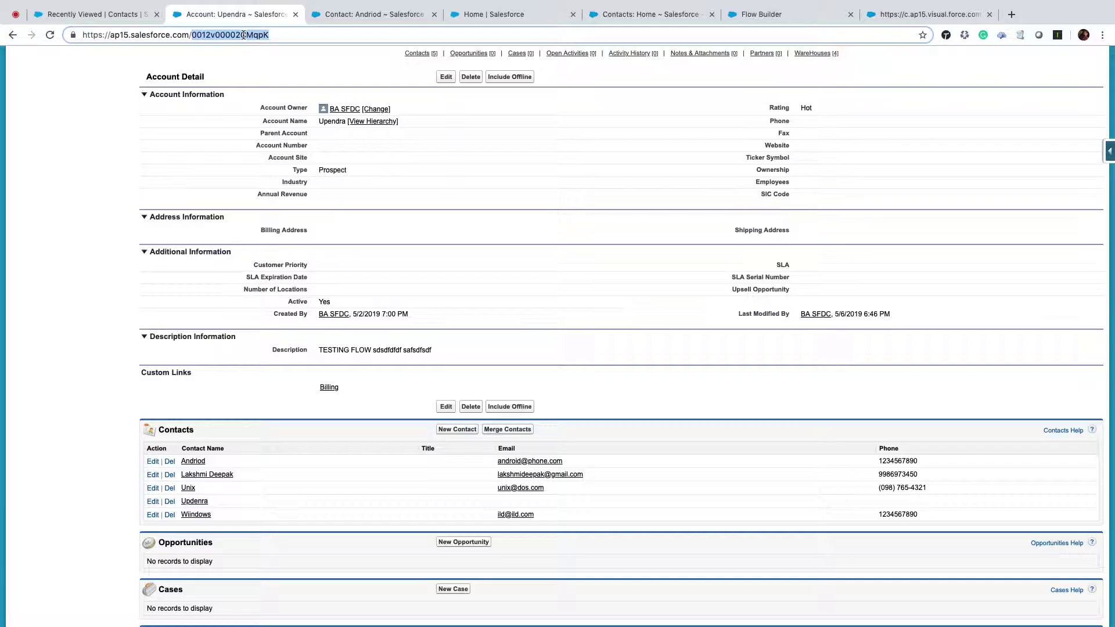
pyautogui.click(885, 7)
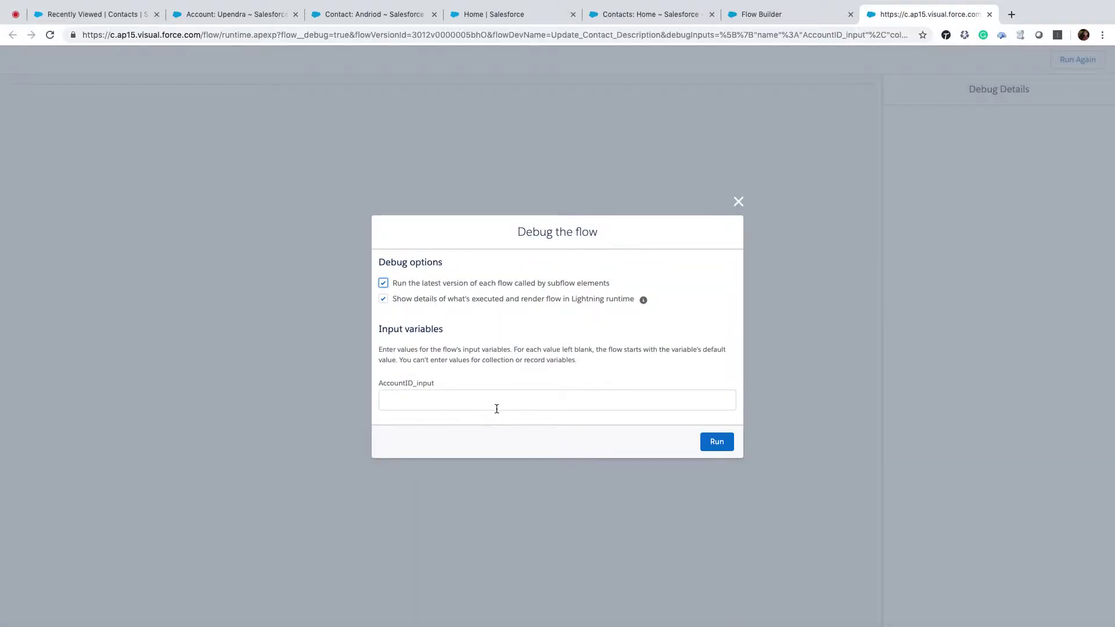
pyautogui.click(495, 402)
pyautogui.write('0012v00002CMqpK')
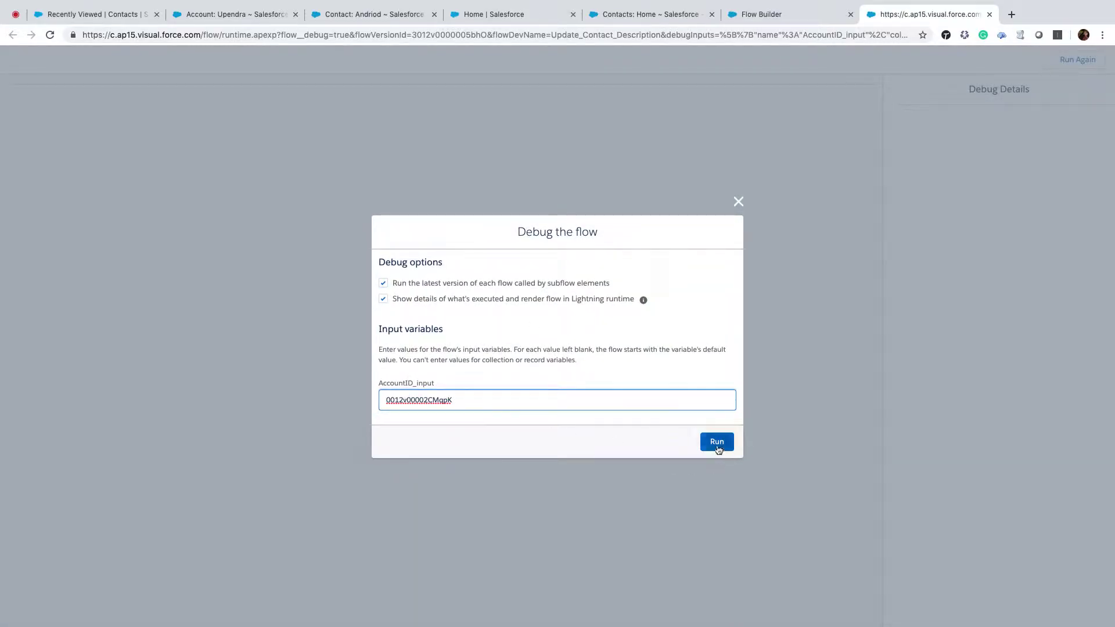
pyautogui.click(717, 443)
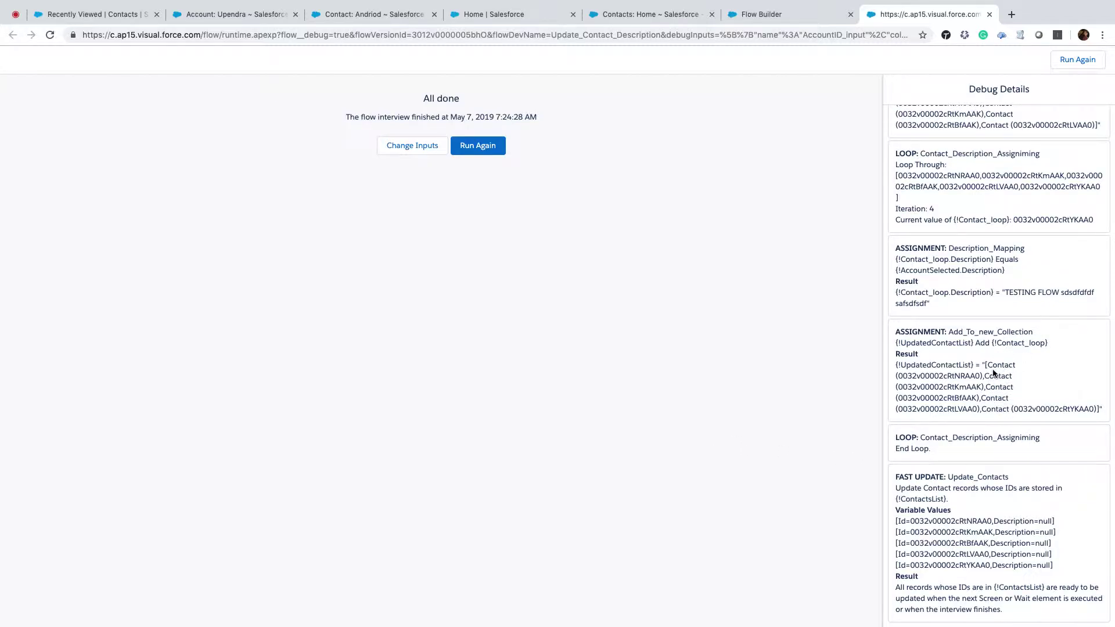
pyautogui.moveTo(989, 365)
pyautogui.mouseDown()
pyautogui.moveTo(1016, 374)
pyautogui.moveTo(980, 374)
pyautogui.mouseUp()
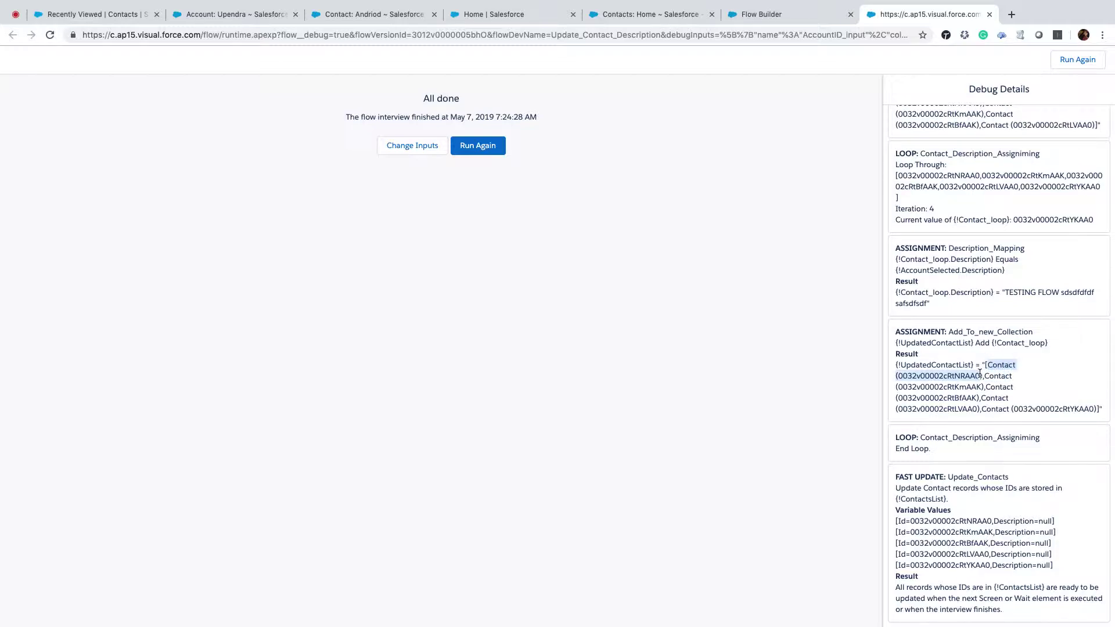
# Review the collection variable and contact fields that the Contacts Get Records element stores, and close it without saving.
pyautogui.click(857, 8)
pyautogui.doubleClick(406, 151)
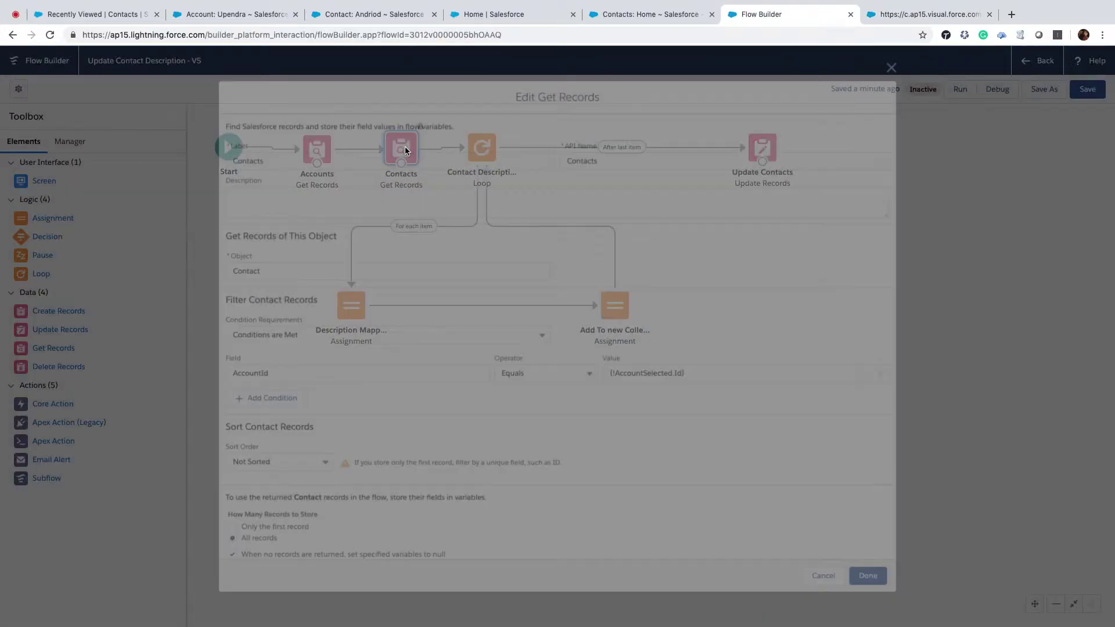
pyautogui.scroll(-5, 403, 445)
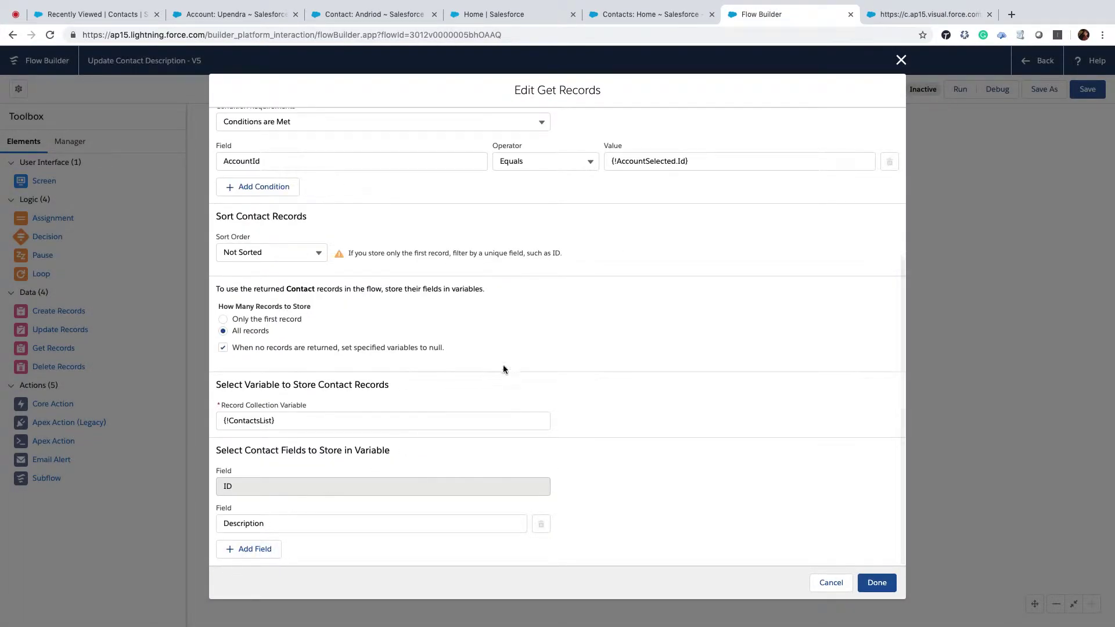
pyautogui.click(829, 582)
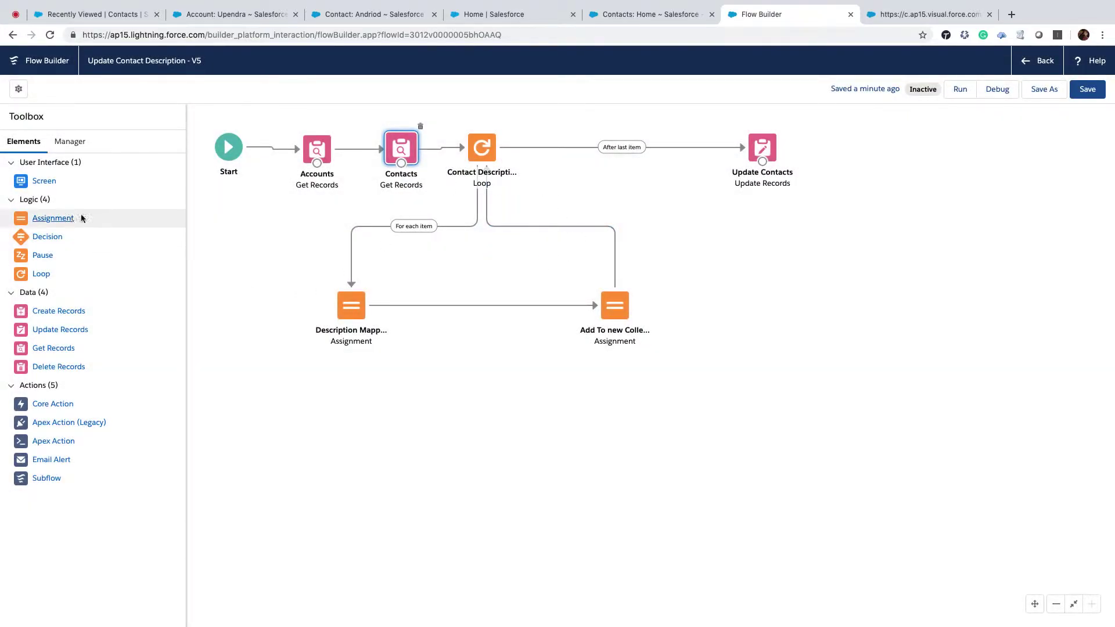
# Examine in the debug details how each loop iteration maps the description and adds contacts to UpdatedContactList.
pyautogui.click(894, 14)
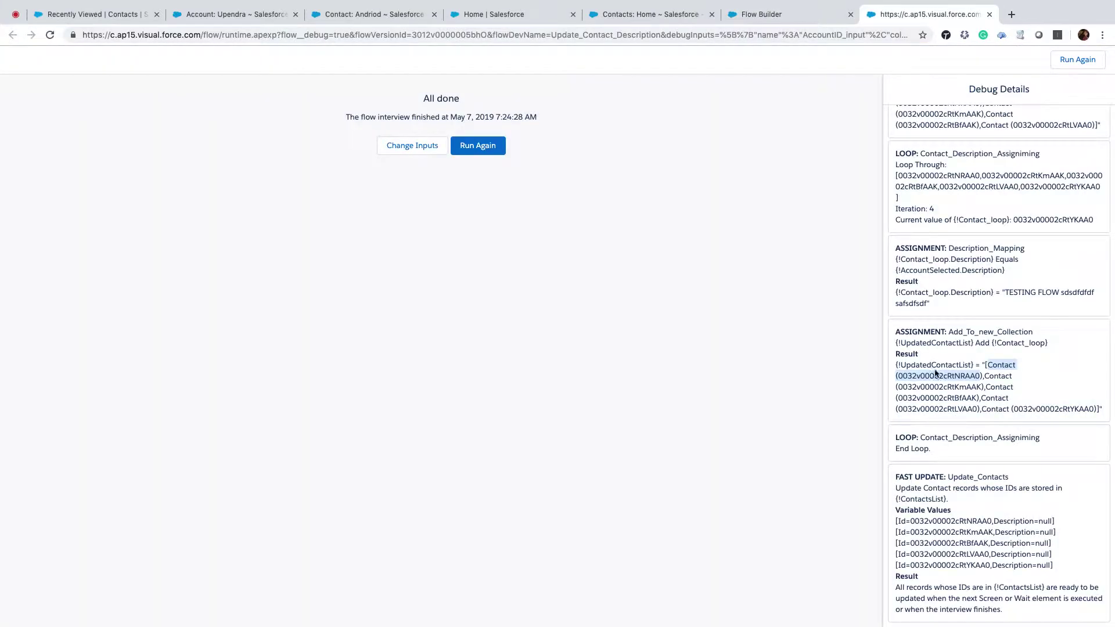
pyautogui.click(1012, 375)
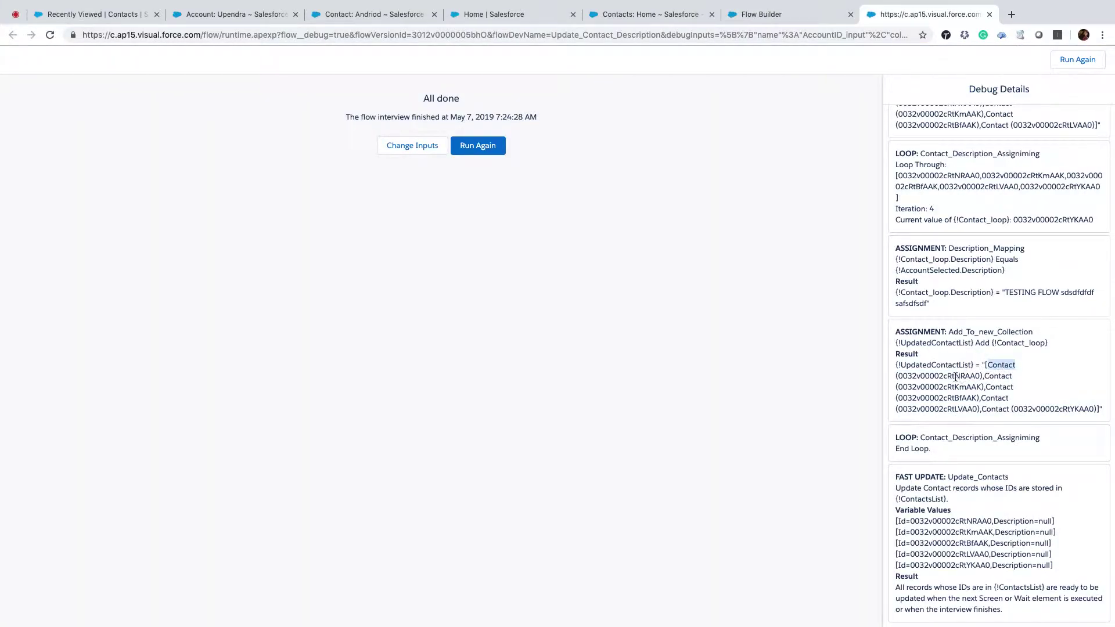
pyautogui.doubleClick(956, 377)
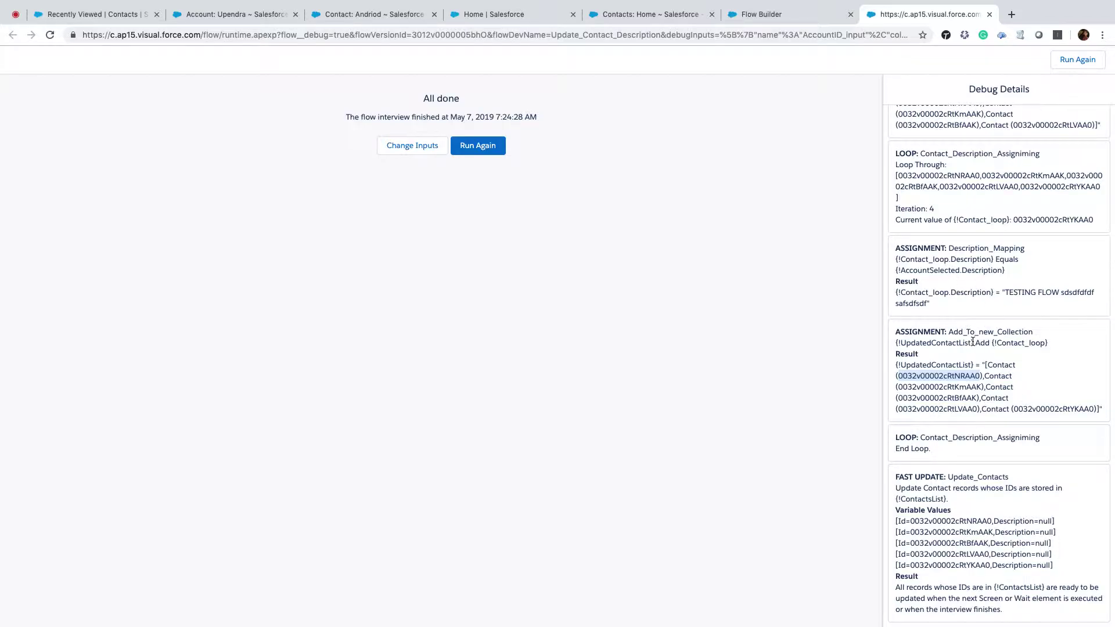
pyautogui.doubleClick(1057, 409)
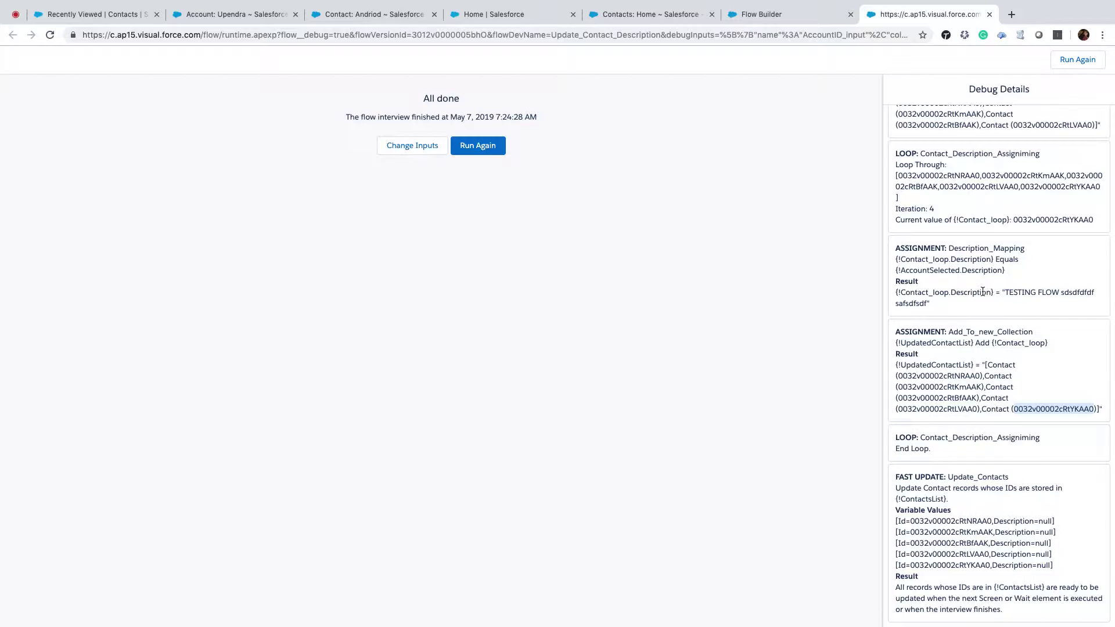
pyautogui.scroll(4, 975, 288)
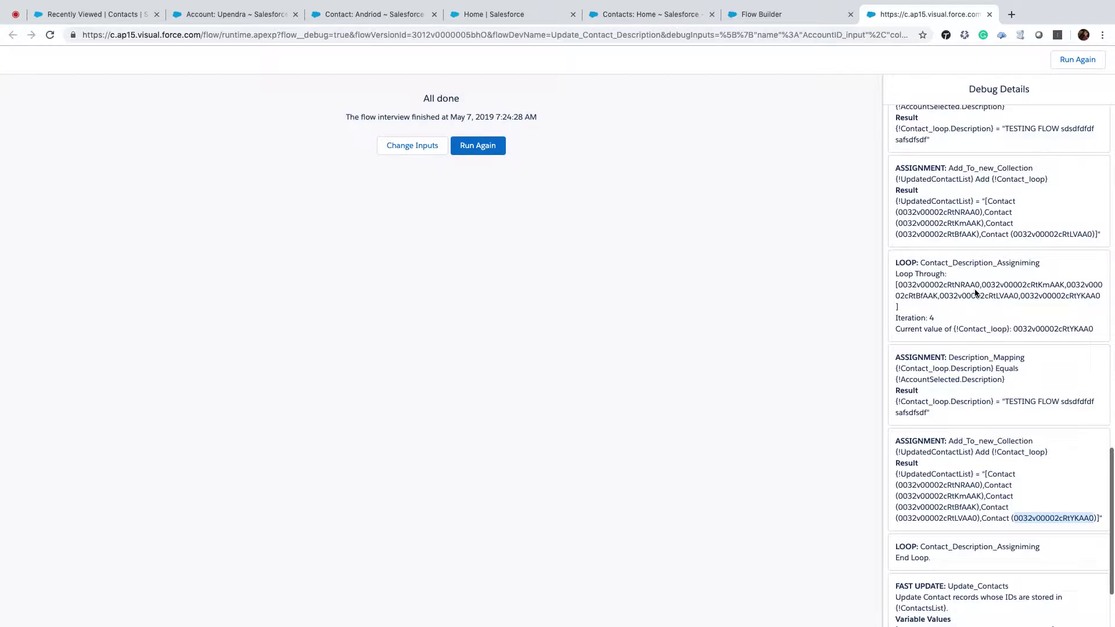
pyautogui.scroll(8, 975, 292)
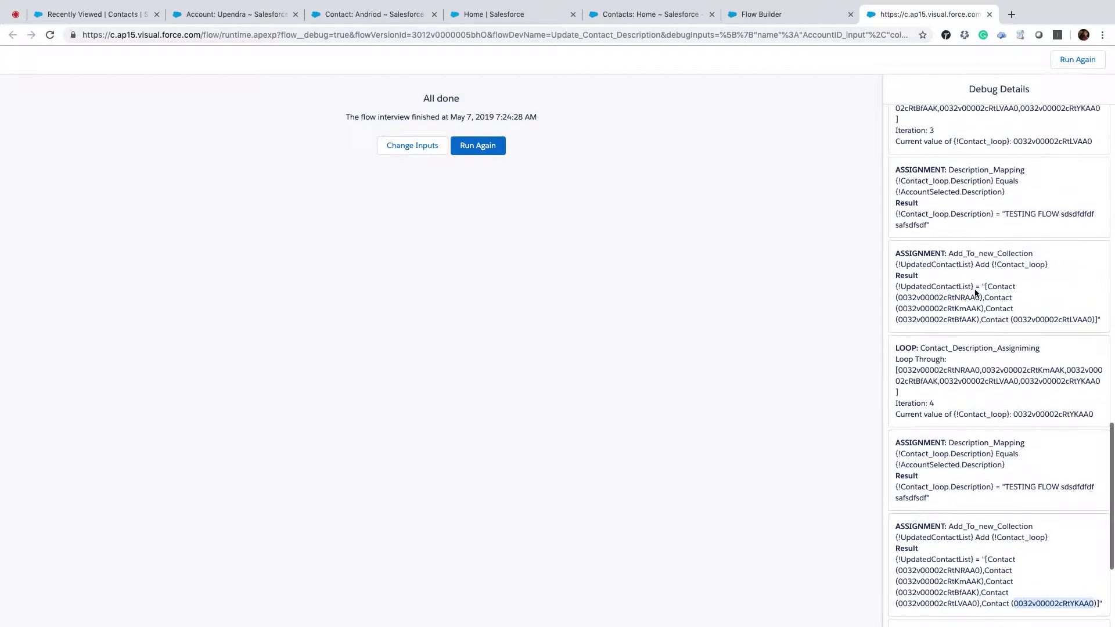
pyautogui.scroll(10, 975, 288)
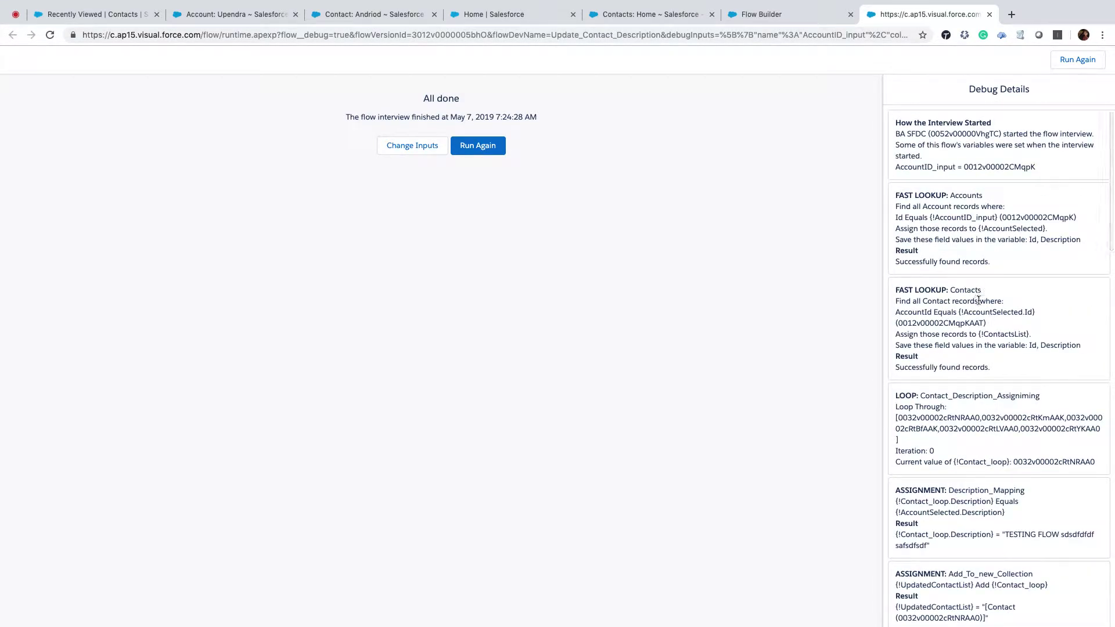
# Trace the debug details through successive loop iterations, comparing the current Contact_loop record with the contacts collected in UpdatedContactList.
pyautogui.scroll(-2, 1024, 339)
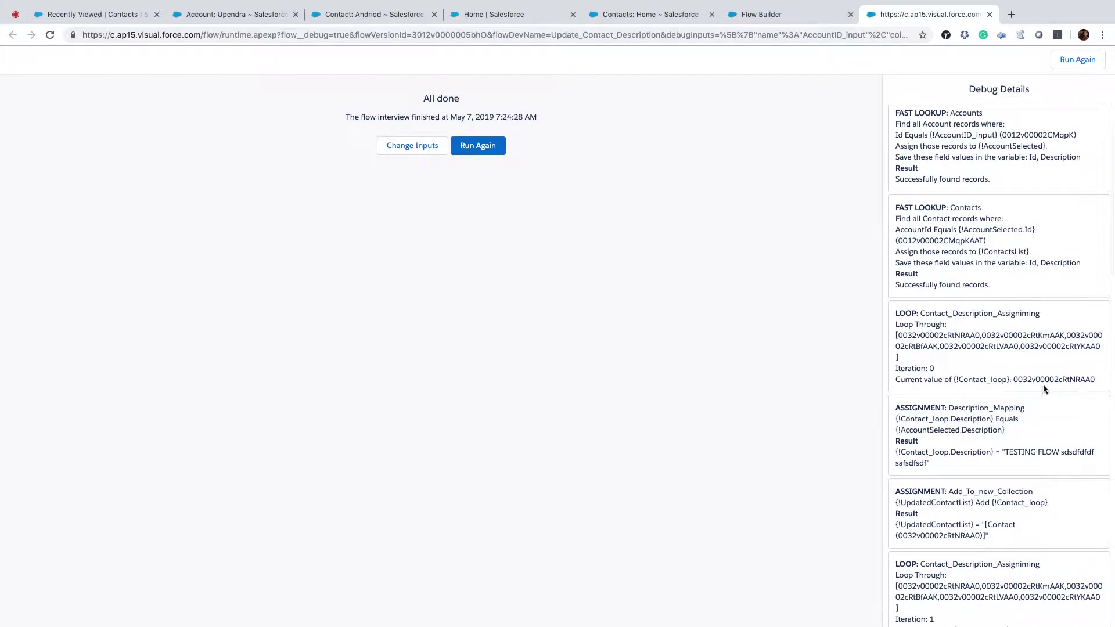
pyautogui.scroll(-2, 1043, 385)
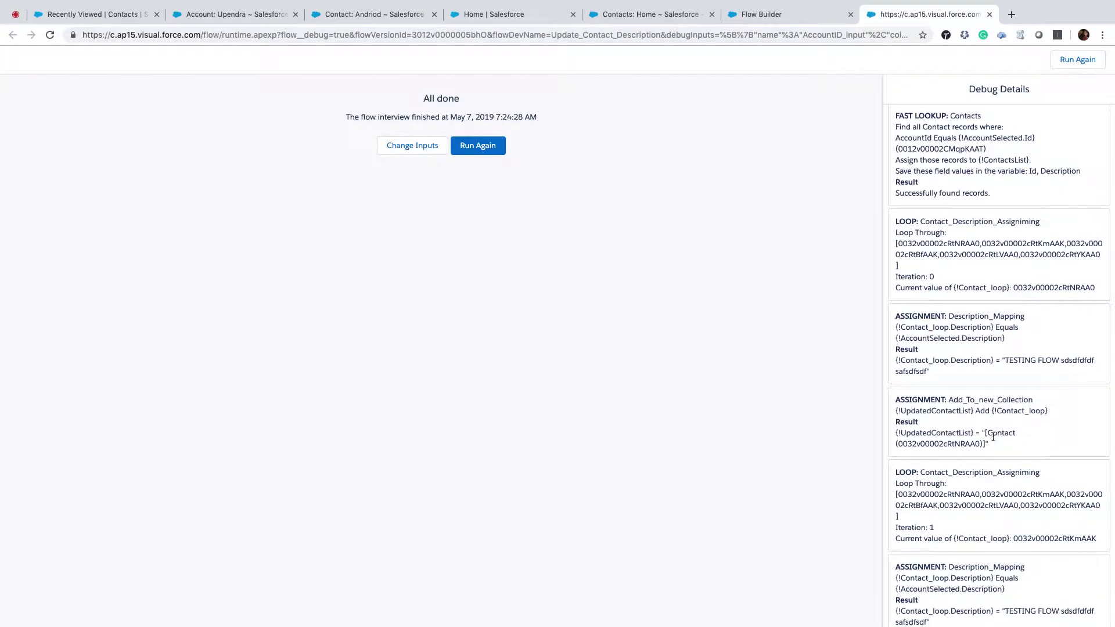
pyautogui.scroll(-1, 994, 436)
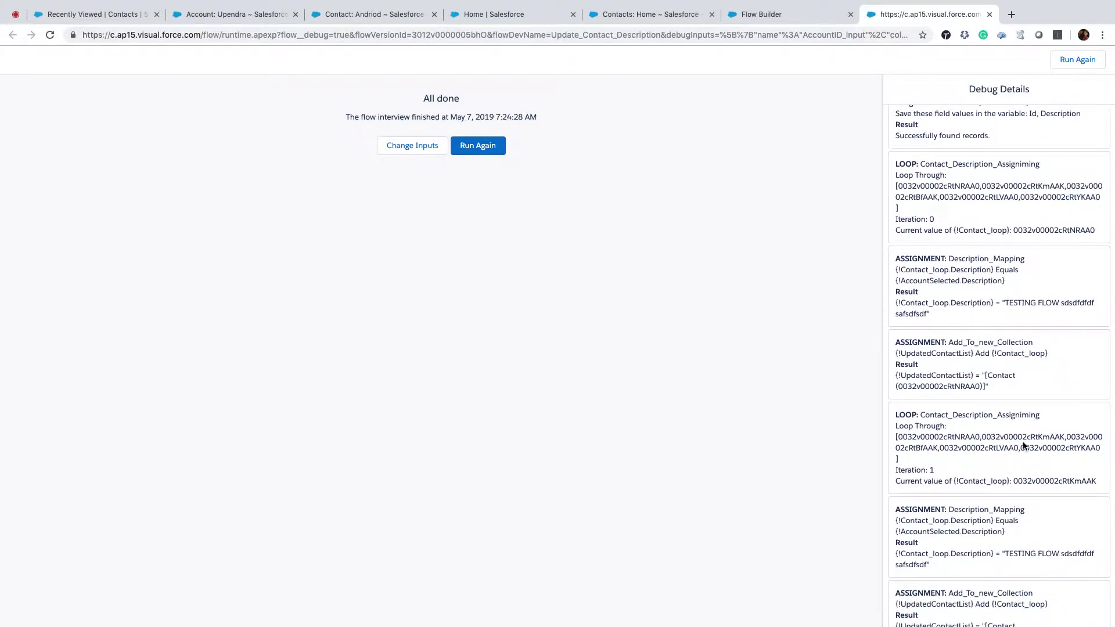
pyautogui.scroll(-3, 1023, 446)
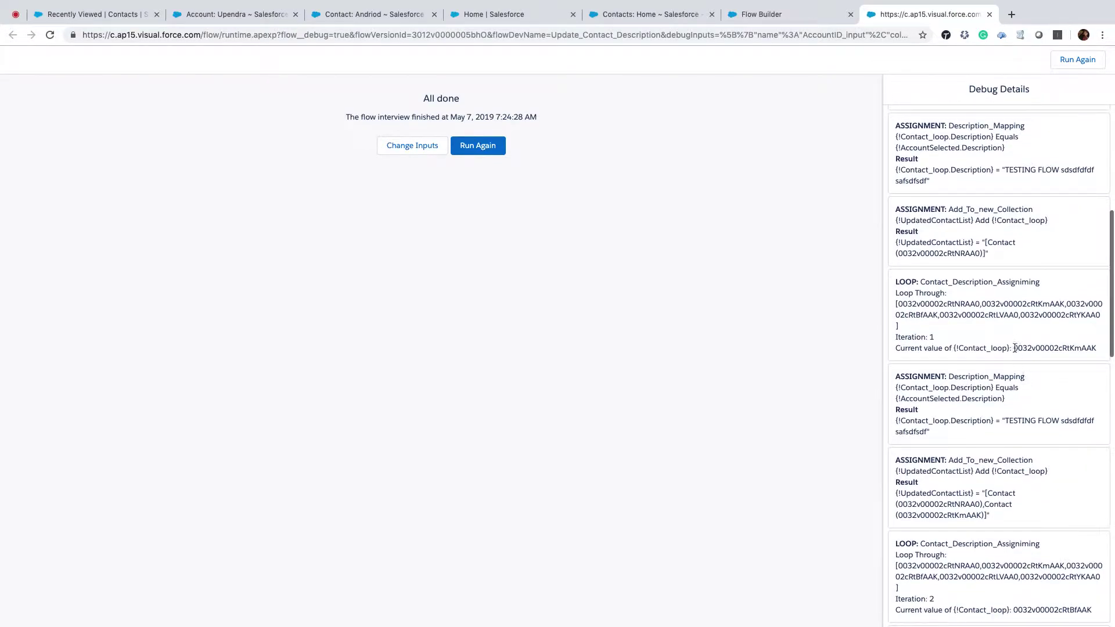
pyautogui.scroll(-1, 1024, 364)
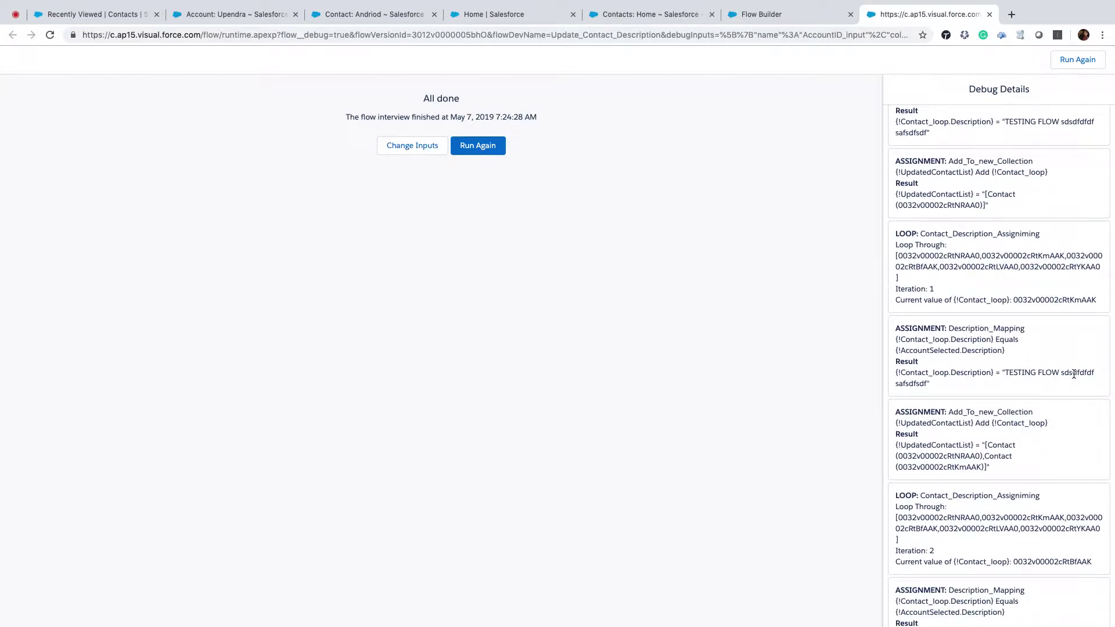
pyautogui.scroll(-5, 1016, 374)
pyautogui.scroll(-3, 1006, 367)
# Return to Flow Builder and review the variable and value in the Description Mapping assignment, closing it without saving.
pyautogui.click(781, 13)
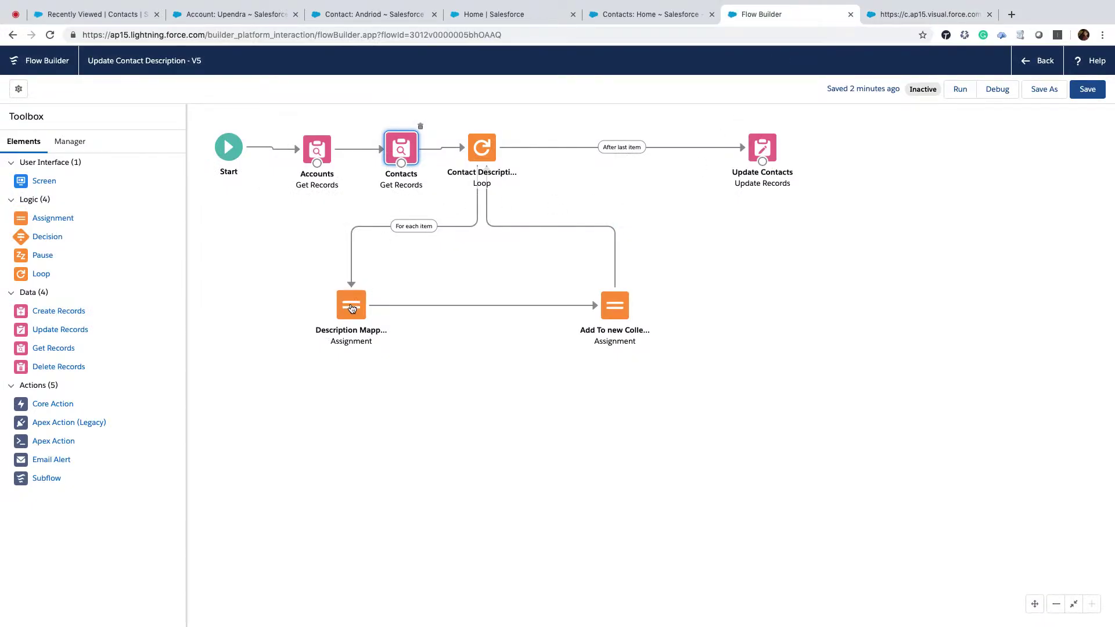
pyautogui.doubleClick(351, 304)
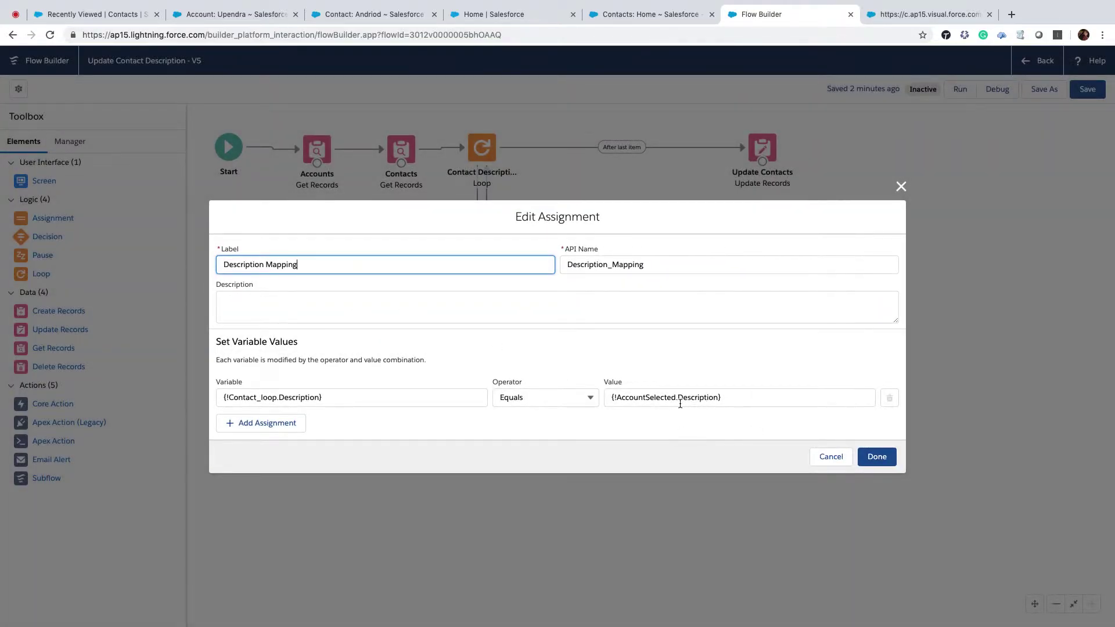
pyautogui.click(699, 400)
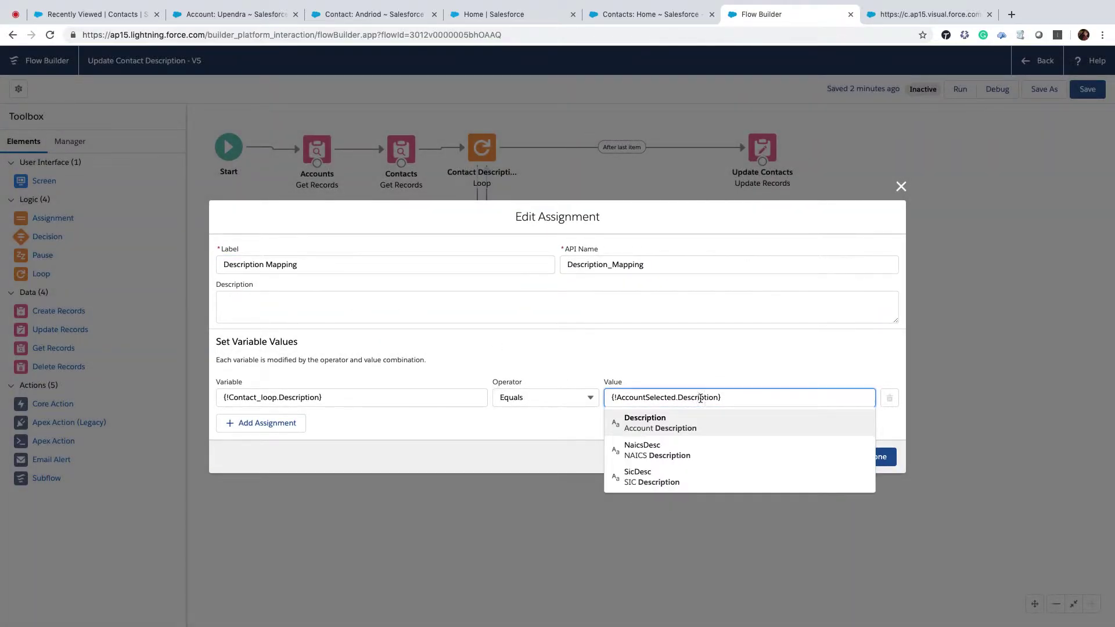
pyautogui.click(740, 334)
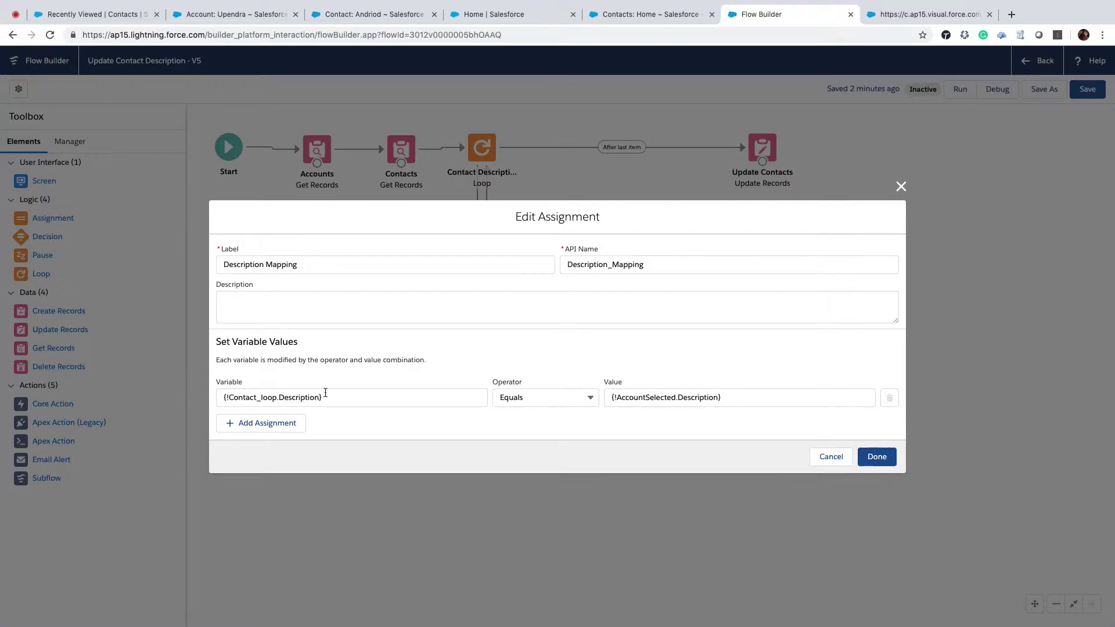
pyautogui.click(831, 457)
# Review the Add To new Collection assignment and the loop's collection and loop variables, closing both without saving.
pyautogui.click(617, 302)
pyautogui.doubleClick(617, 303)
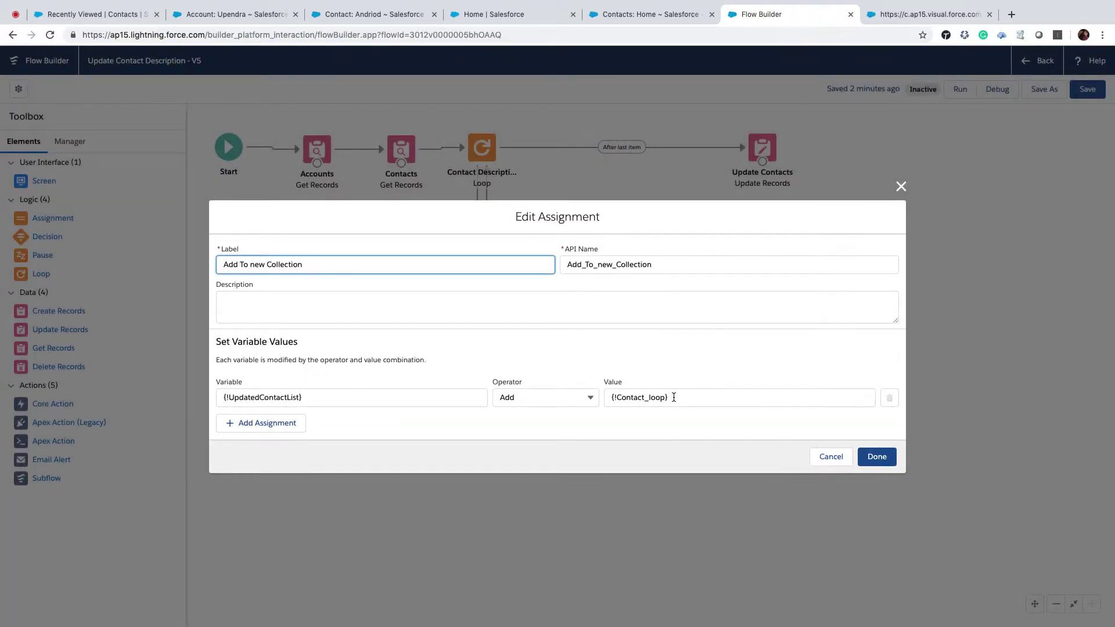
pyautogui.click(836, 456)
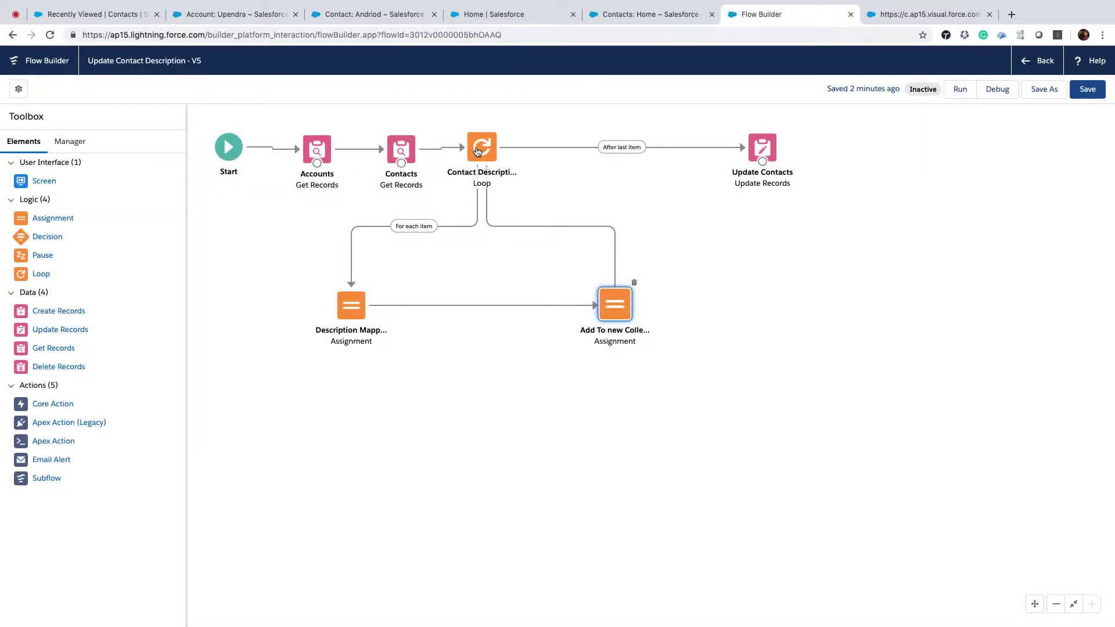
pyautogui.doubleClick(477, 151)
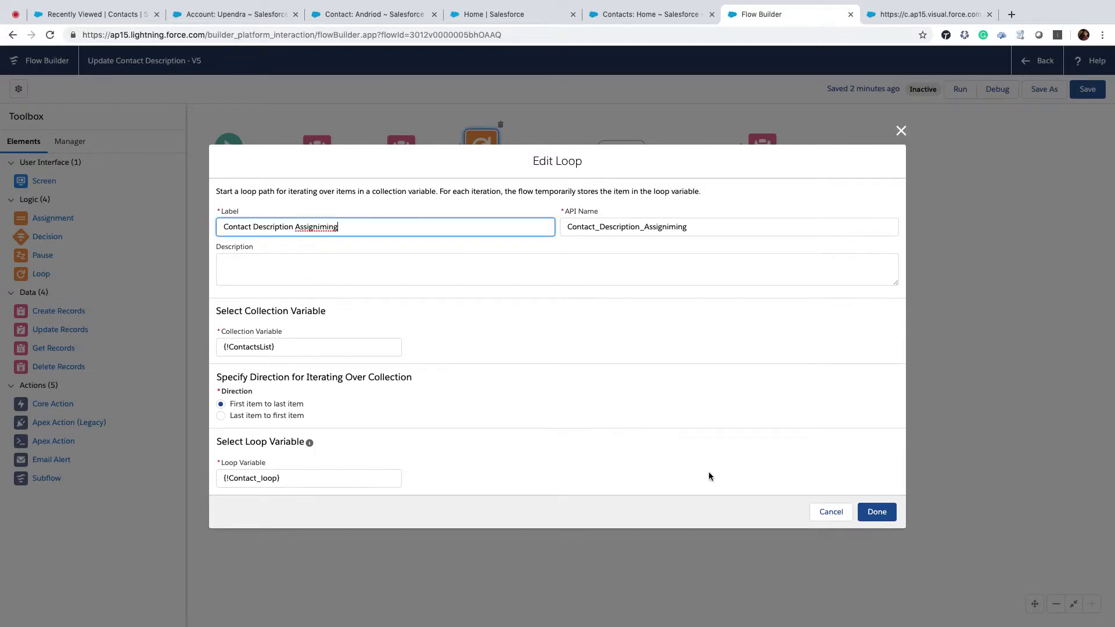
pyautogui.click(829, 513)
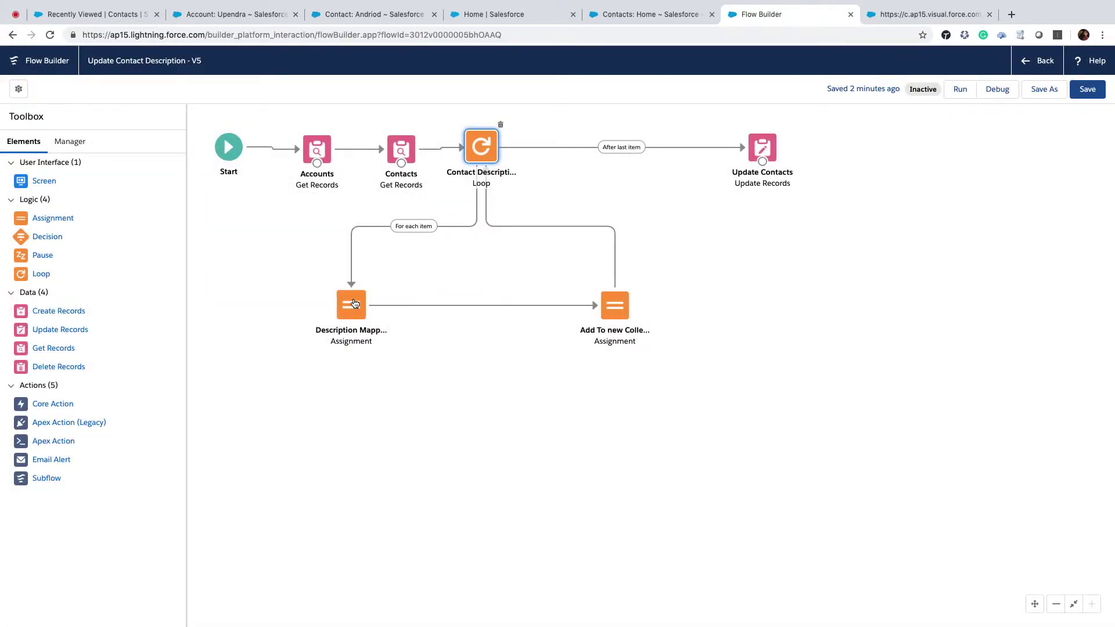
# Recheck the Description Mapping and Add To new Collection assignments, looking at the debug details in between, and leave both unchanged.
pyautogui.doubleClick(351, 294)
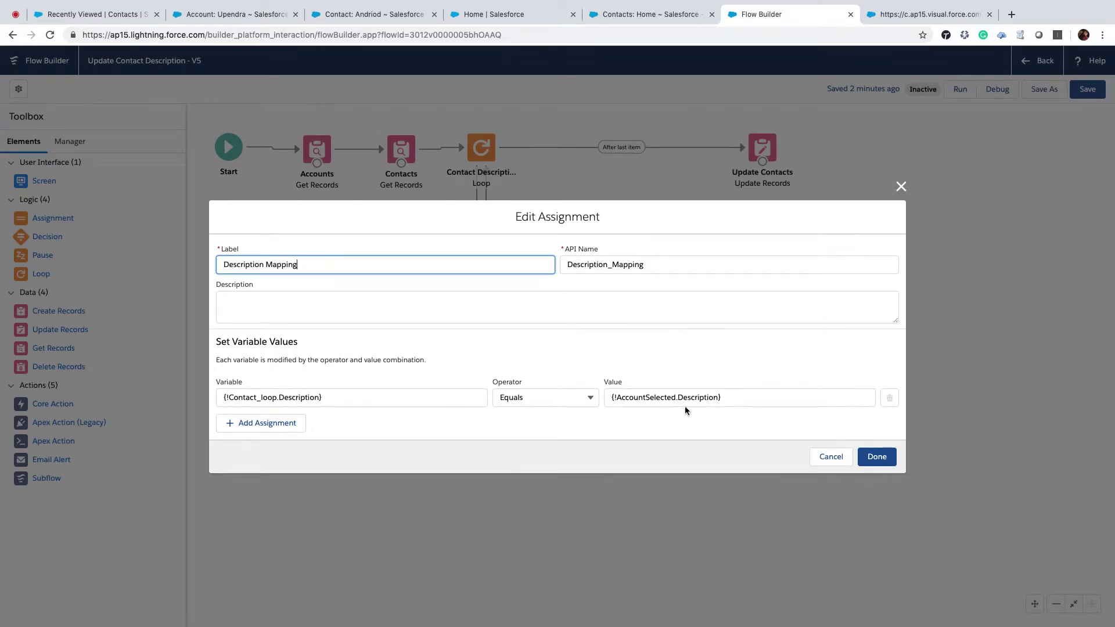
pyautogui.click(845, 457)
pyautogui.click(913, 14)
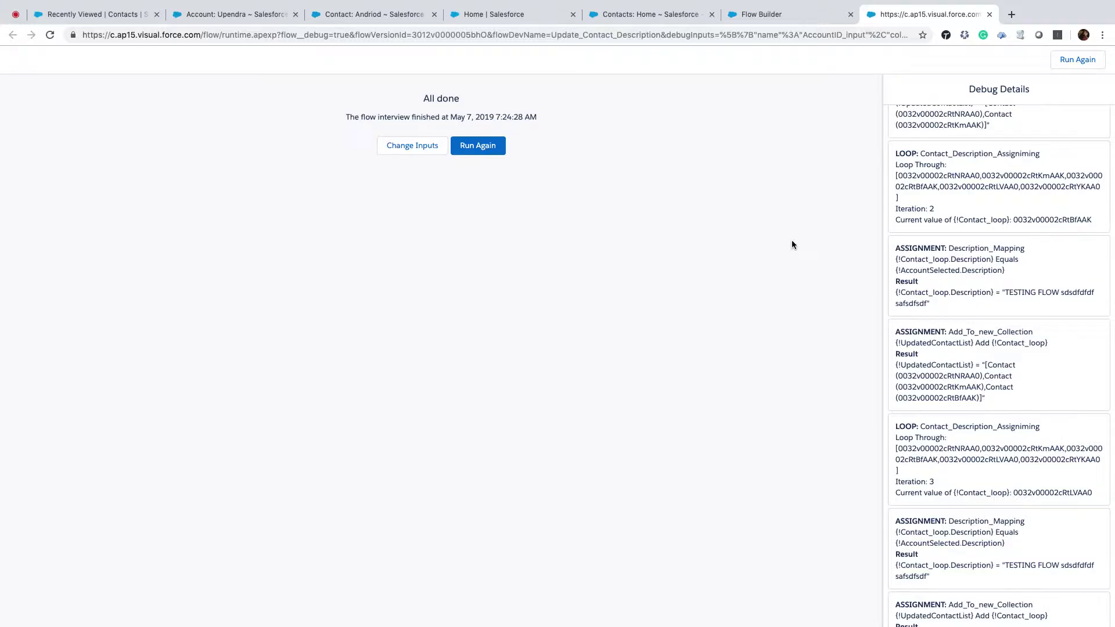
pyautogui.click(764, 14)
pyautogui.click(611, 301)
pyautogui.doubleClick(611, 301)
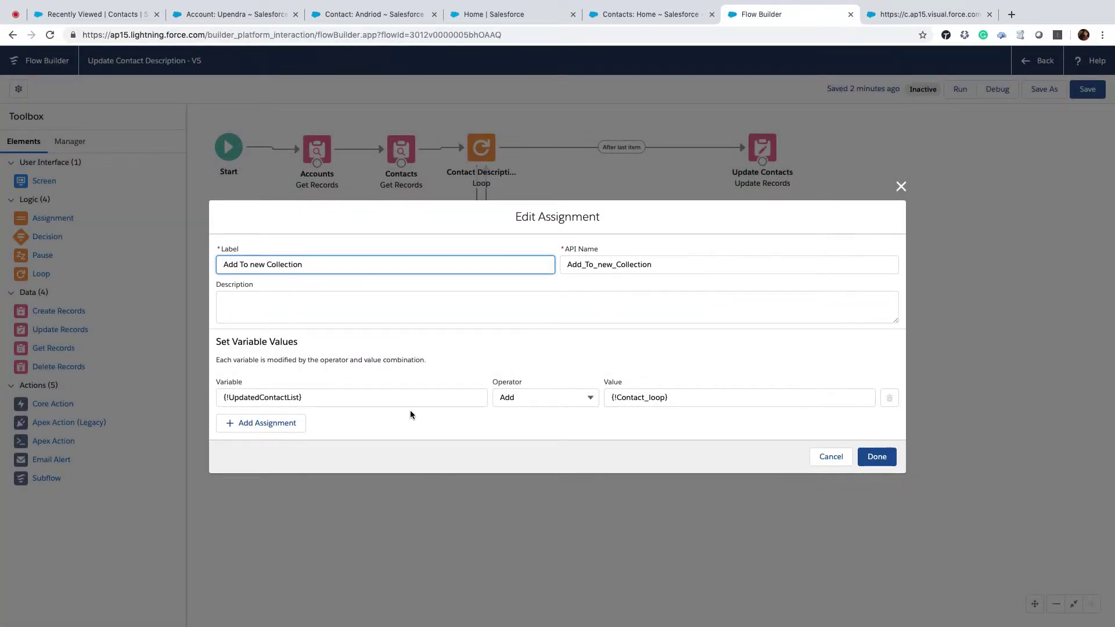
pyautogui.click(842, 457)
# Set the Update Contacts element's record collection variable to UpdatedContactList and save the flow as a new version.
pyautogui.click(766, 158)
pyautogui.doubleClick(766, 158)
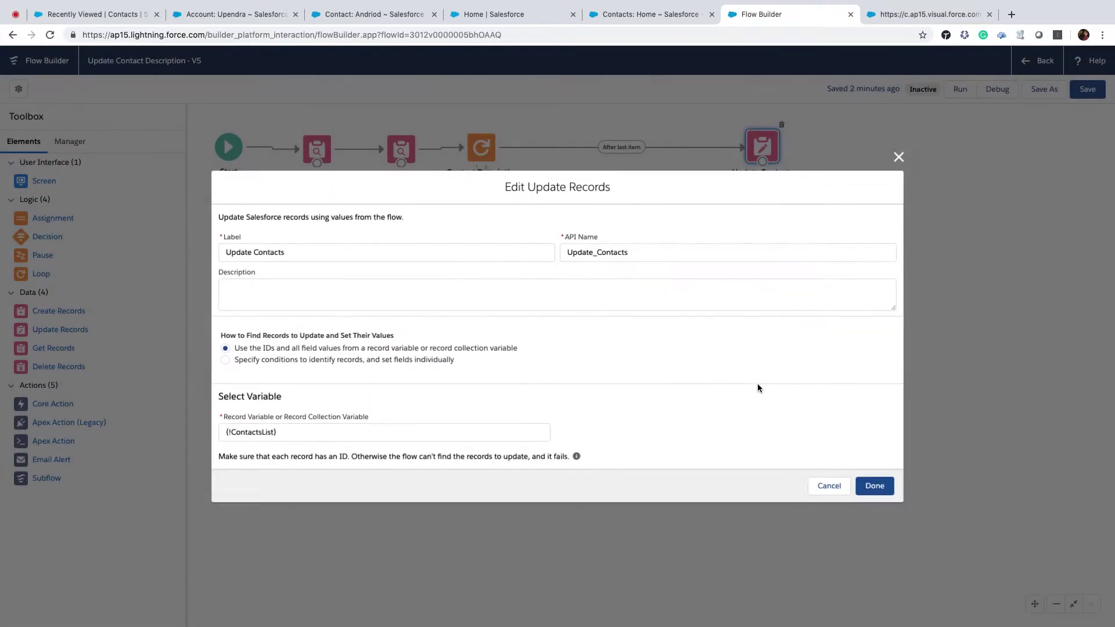
pyautogui.moveTo(314, 439); pyautogui.dragTo(205, 439)
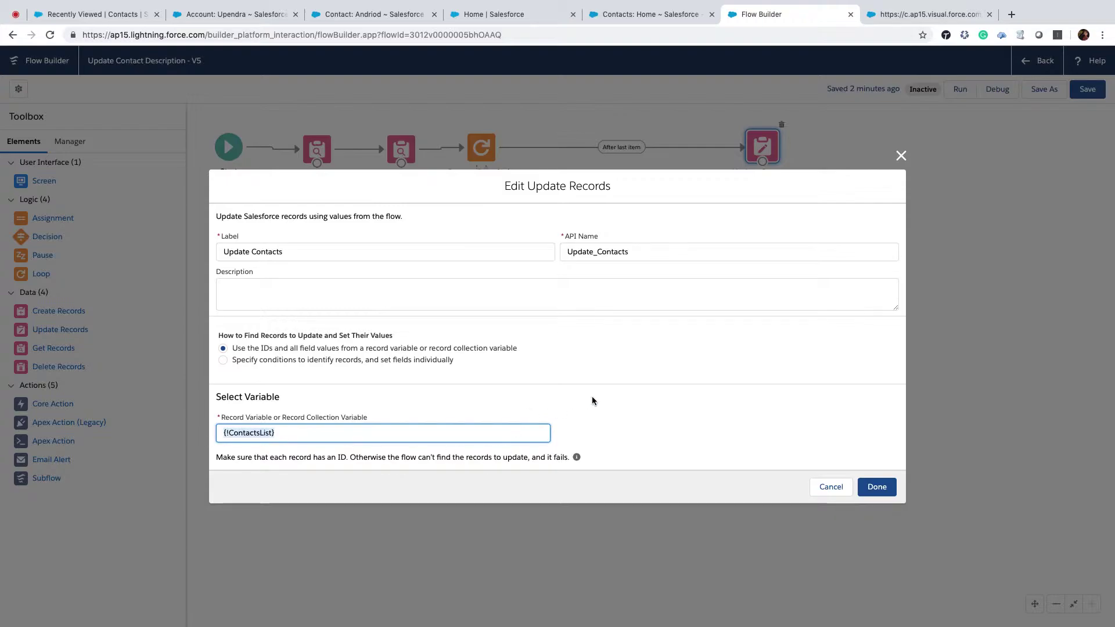
pyautogui.write('updat')
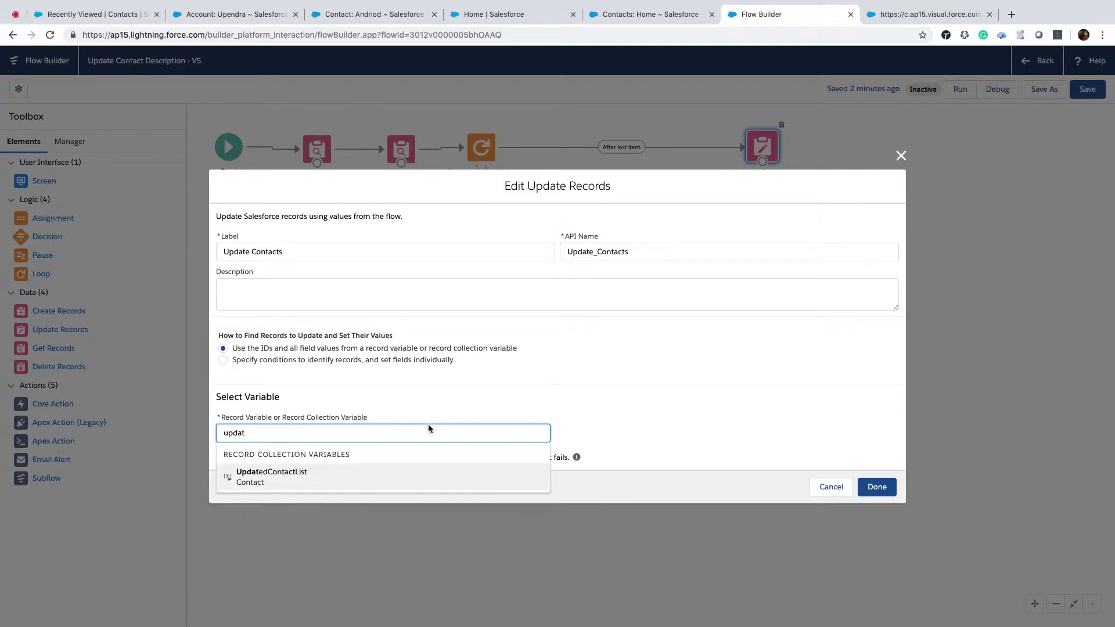
pyautogui.click(284, 477)
pyautogui.click(877, 487)
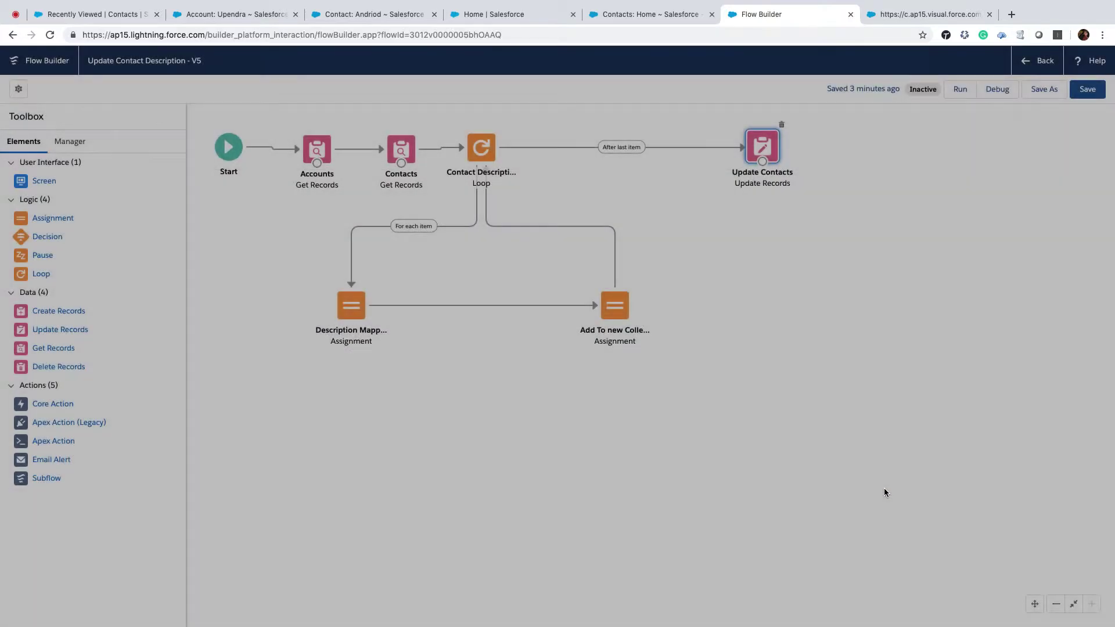
pyautogui.click(1043, 90)
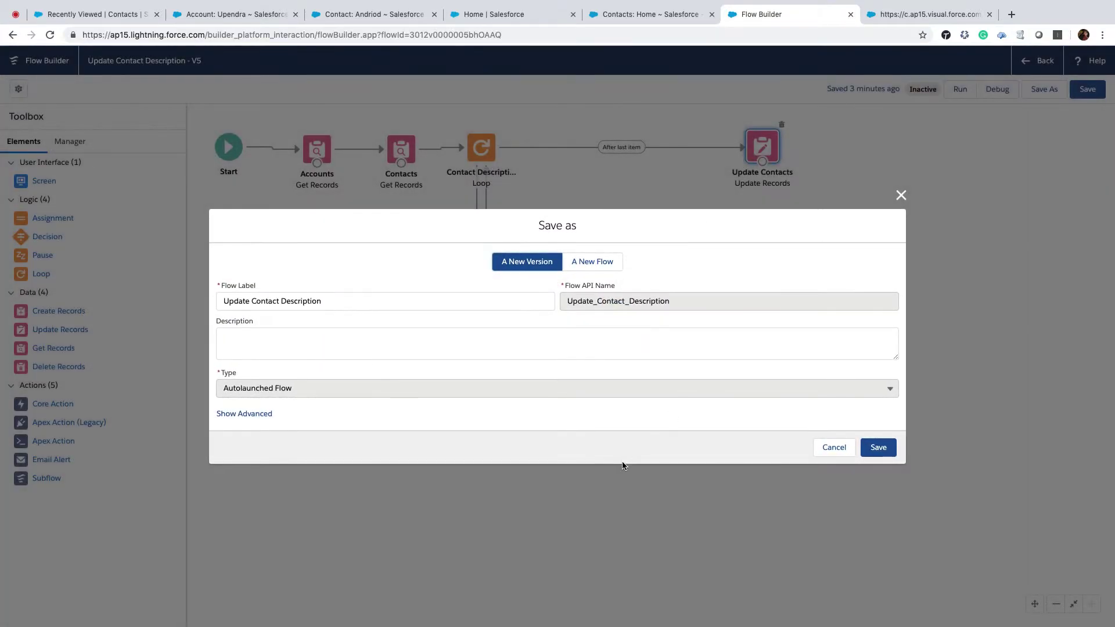
pyautogui.click(877, 448)
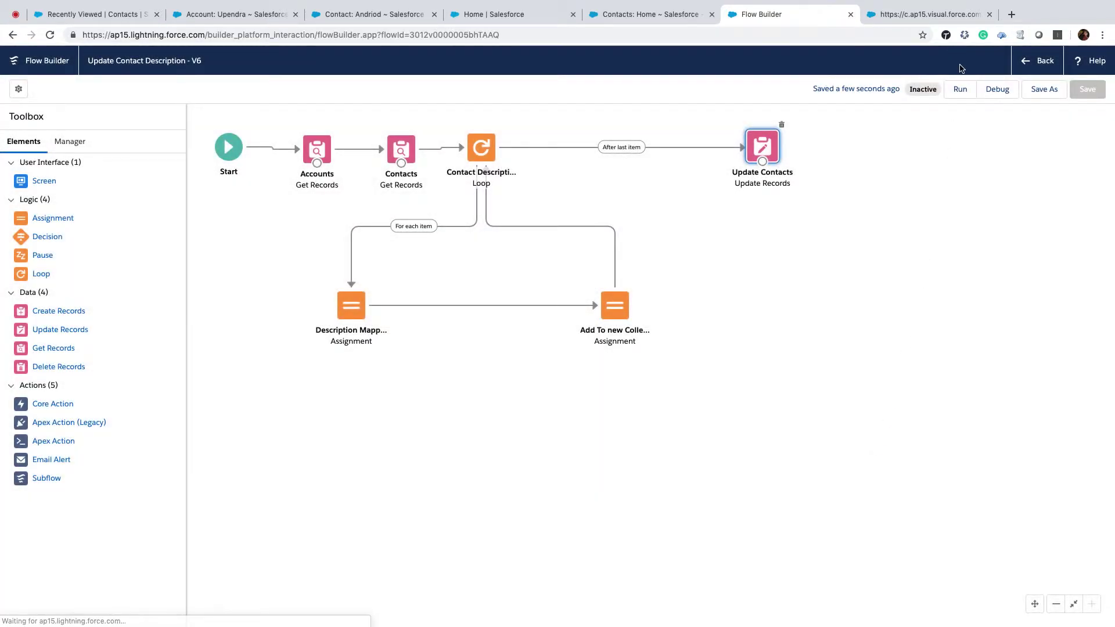
# Debug the new flow version using the account's record ID as AccountID_input, and reload the contact record to check its description.
pyautogui.click(998, 89)
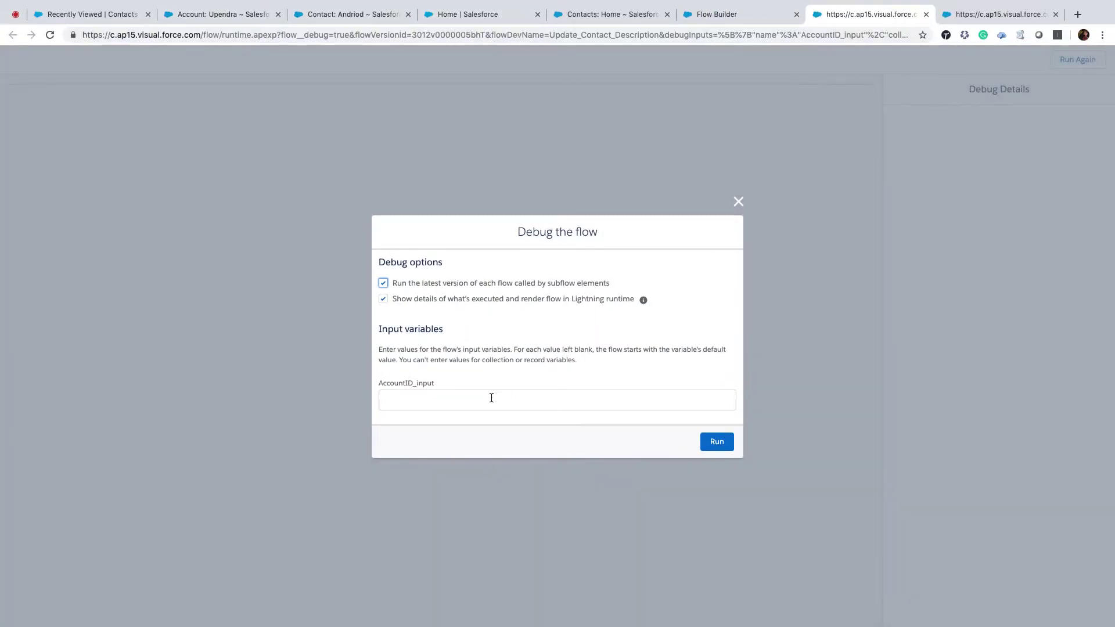
pyautogui.click(487, 401)
pyautogui.write('0012v00002CMqpK')
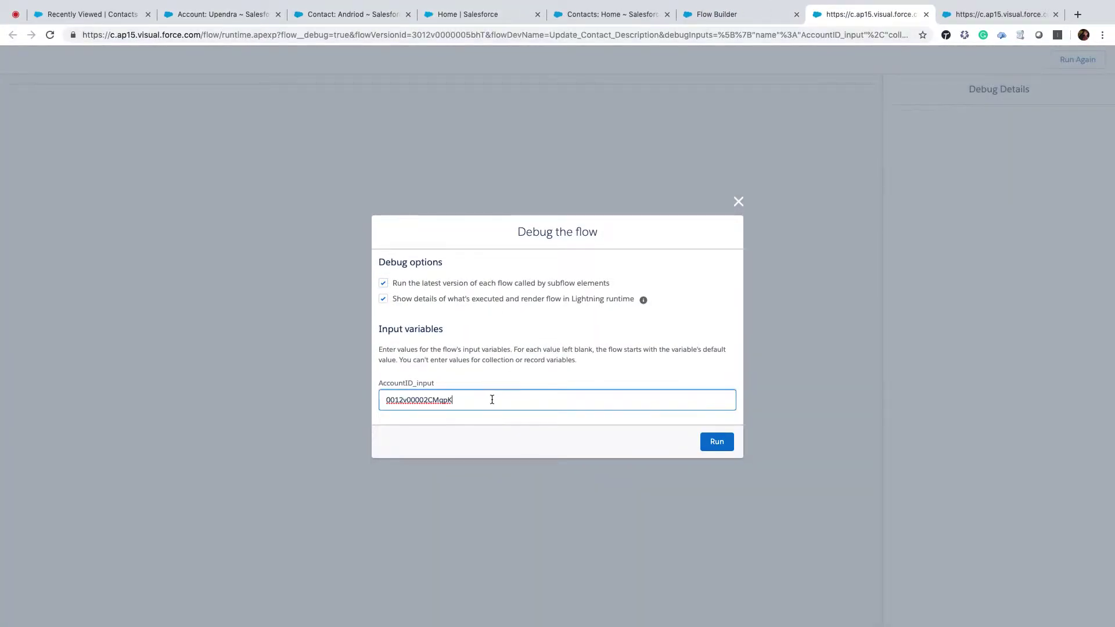
pyautogui.click(717, 442)
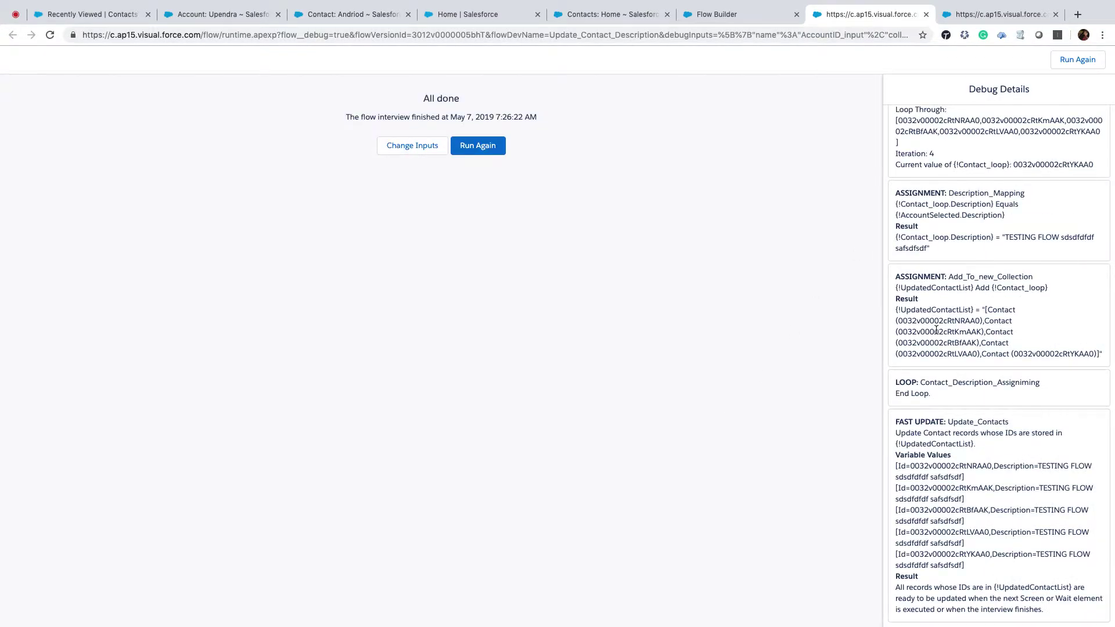
pyautogui.click(359, 16)
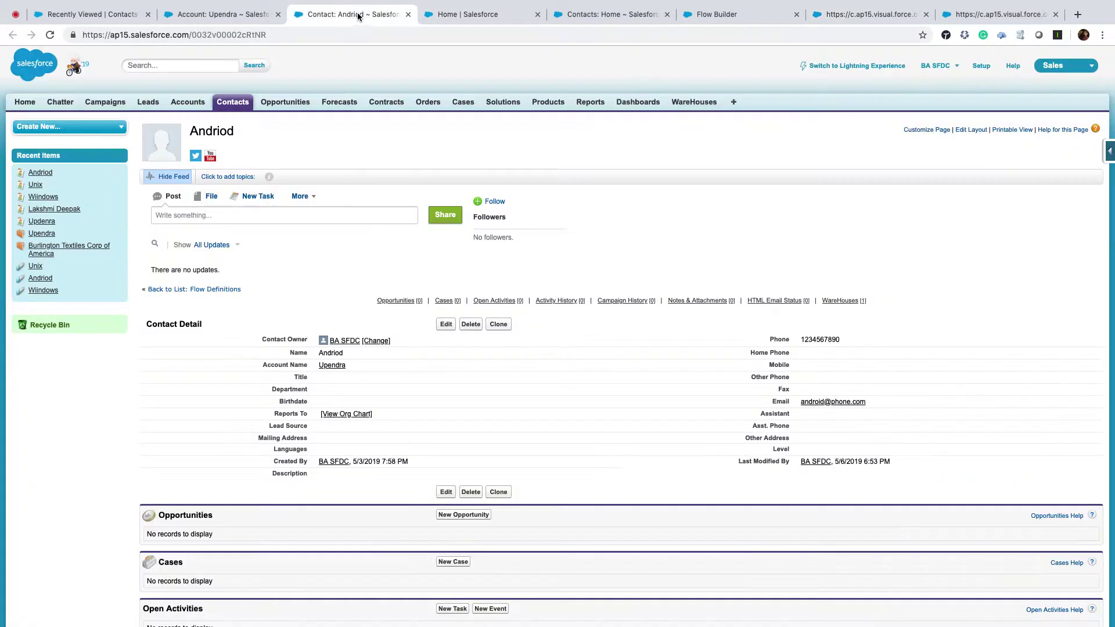
pyautogui.click(50, 35)
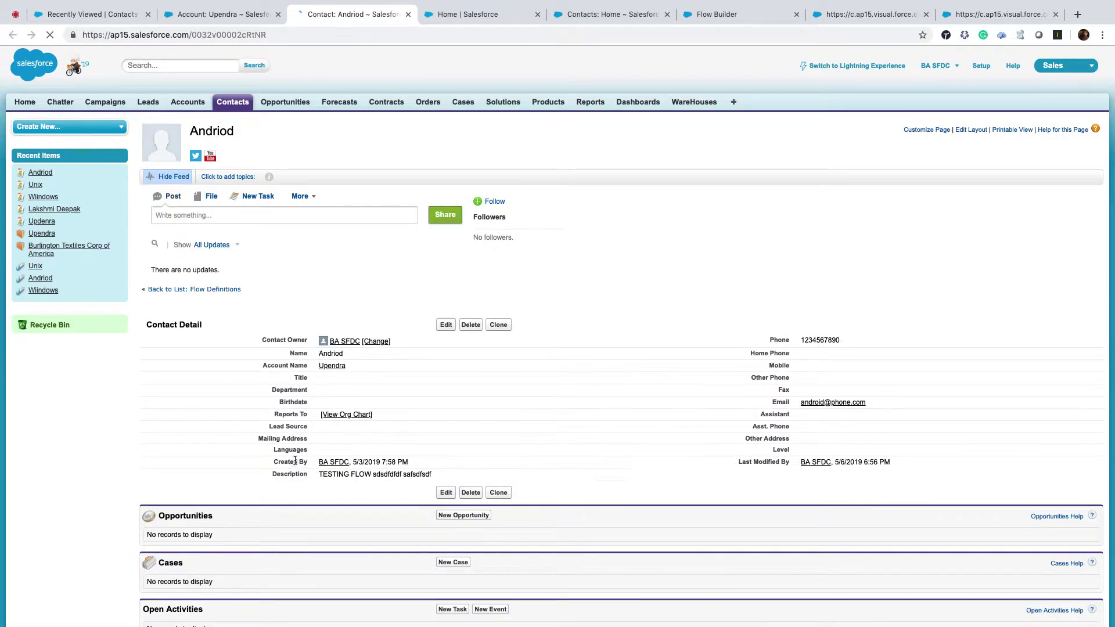
# Open version 2 of the Account Description Update process in Process Builder and clone it as a version of the current process.
pyautogui.click(472, 18)
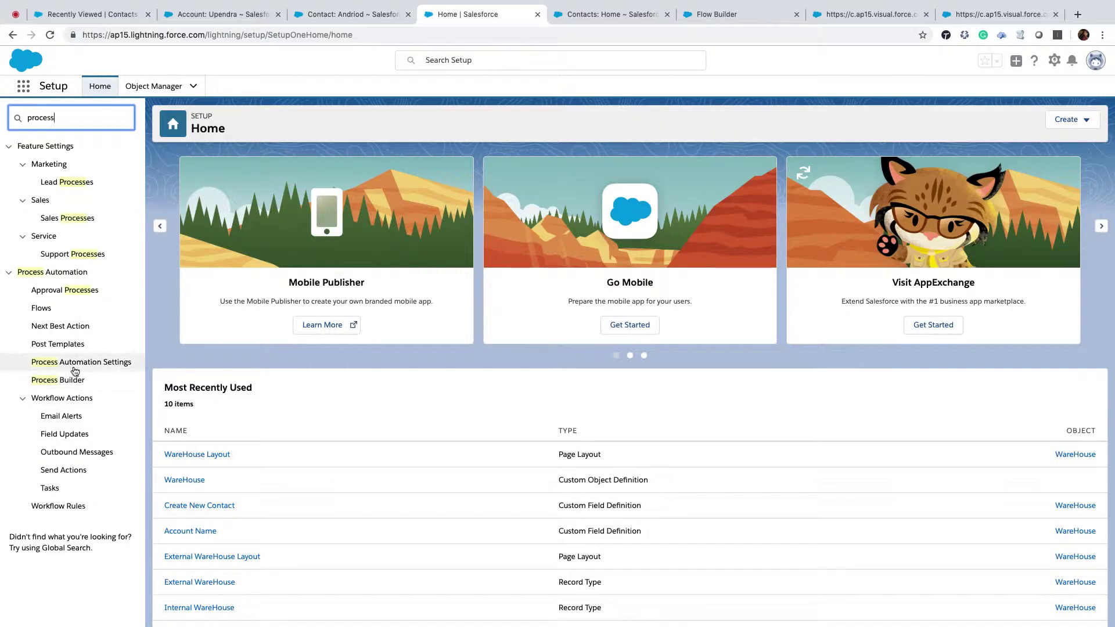
pyautogui.click(58, 380)
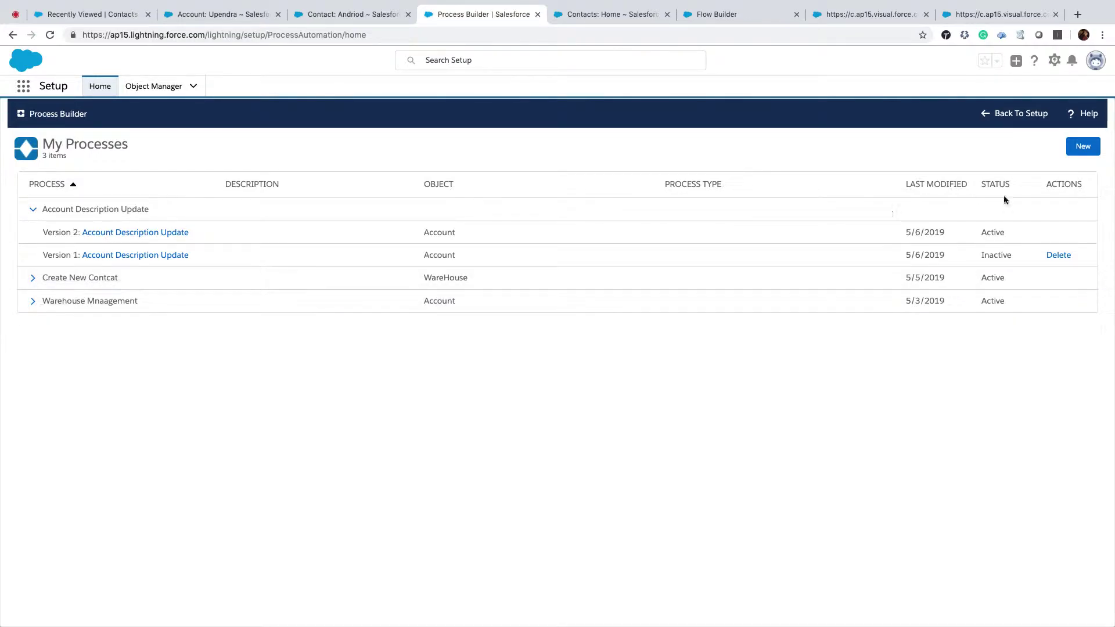
pyautogui.click(148, 235)
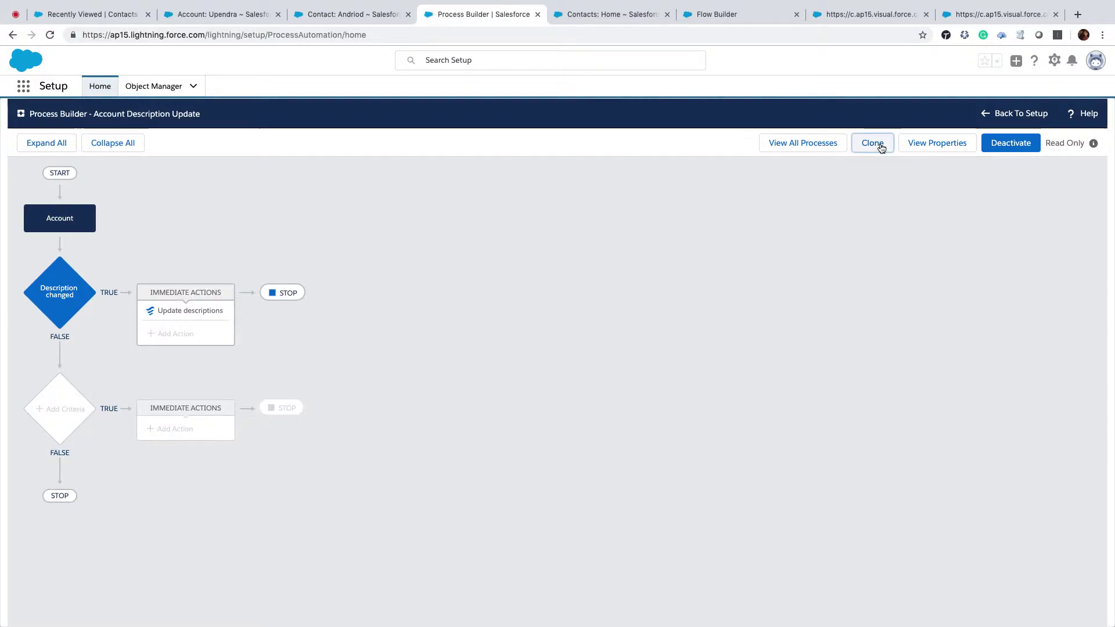
pyautogui.click(881, 149)
pyautogui.click(770, 488)
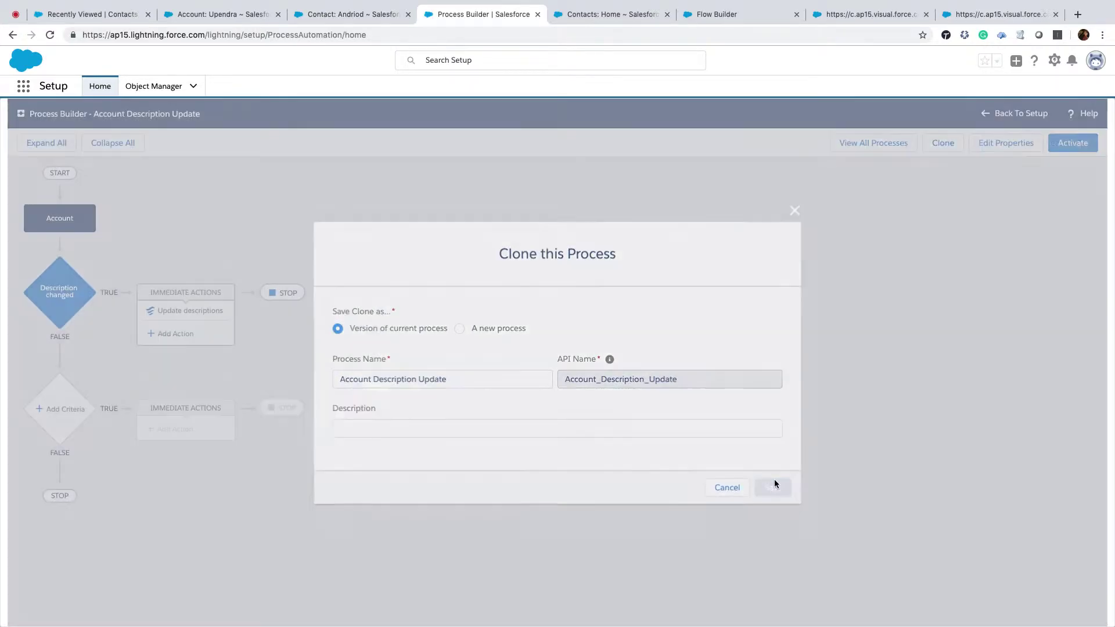
# Check the flow variable choices of the Update descriptions action under Description changed, and delete that action from the cloned process.
pyautogui.click(181, 319)
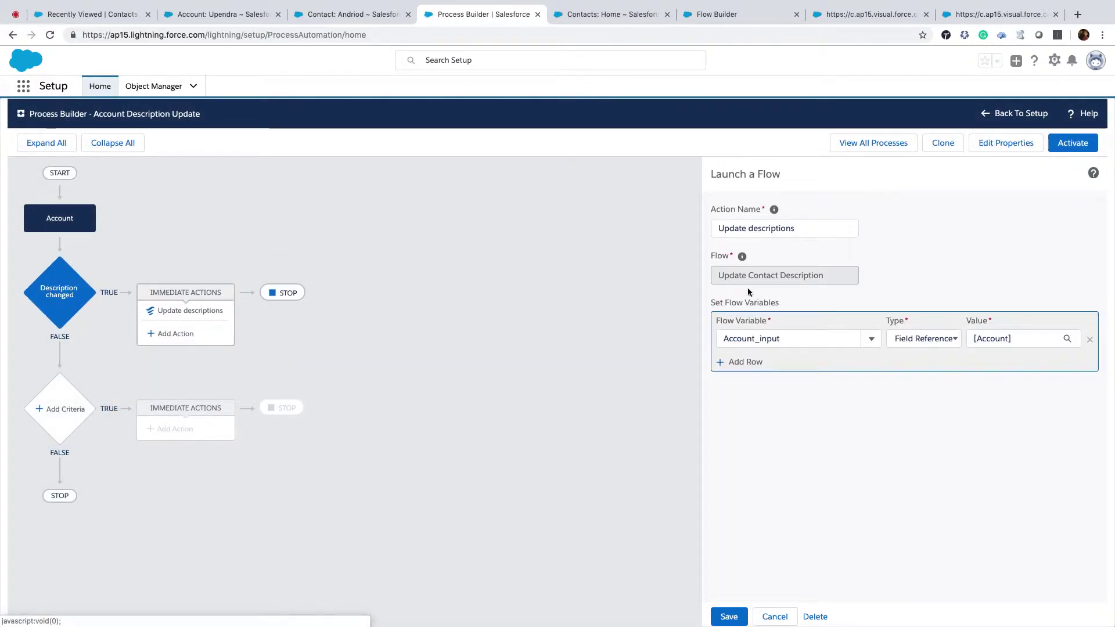
pyautogui.click(847, 341)
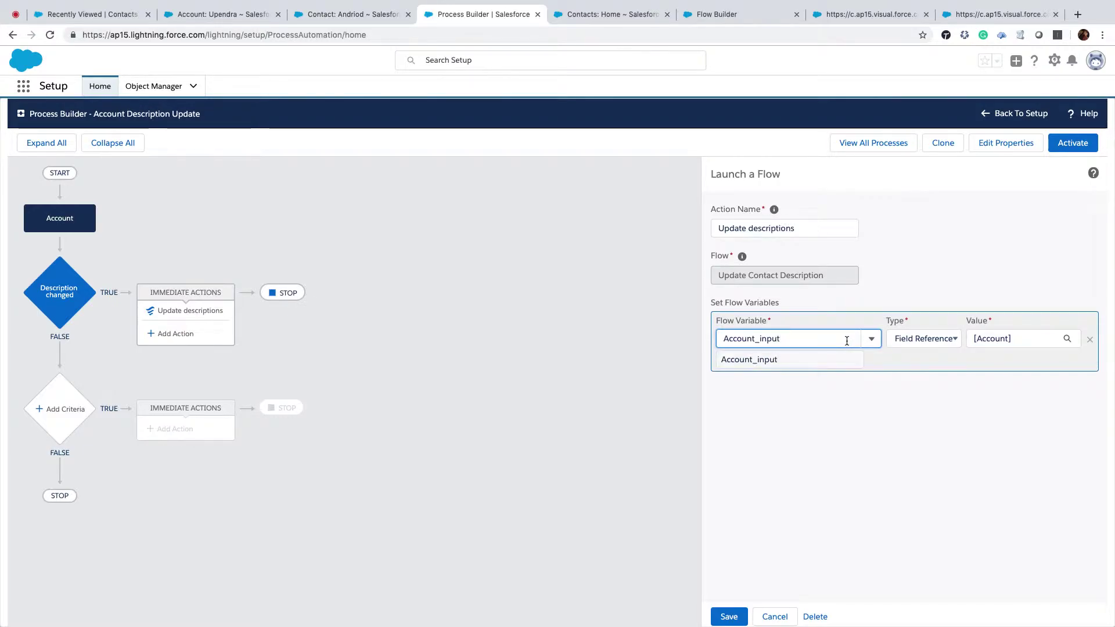
pyautogui.click(801, 360)
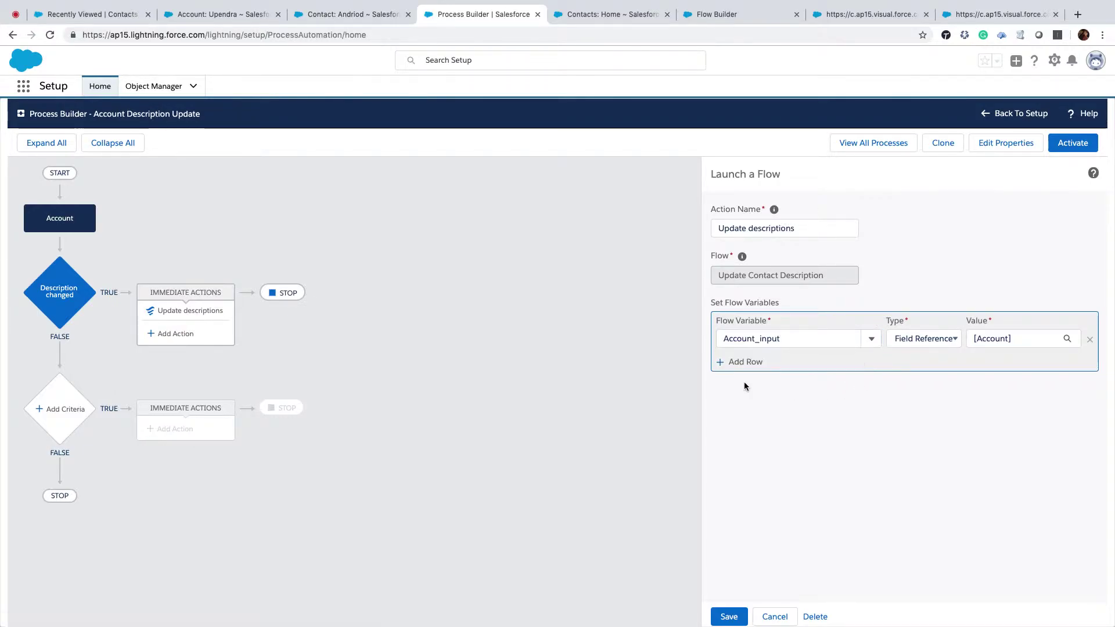
pyautogui.click(815, 616)
pyautogui.click(709, 420)
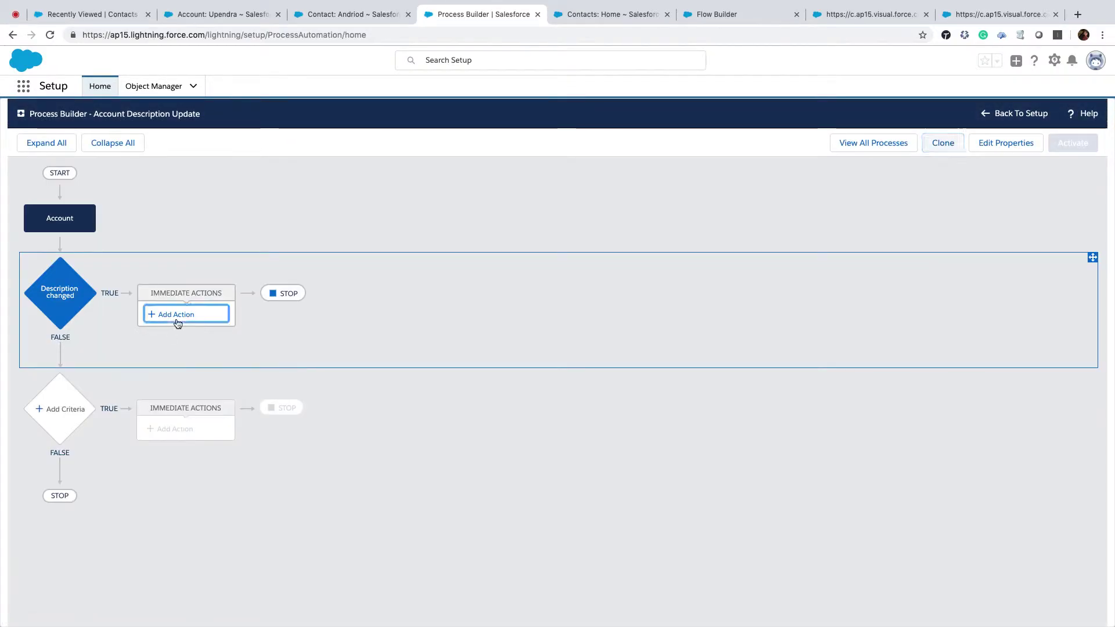
pyautogui.click(174, 317)
pyautogui.click(787, 227)
pyautogui.click(750, 270)
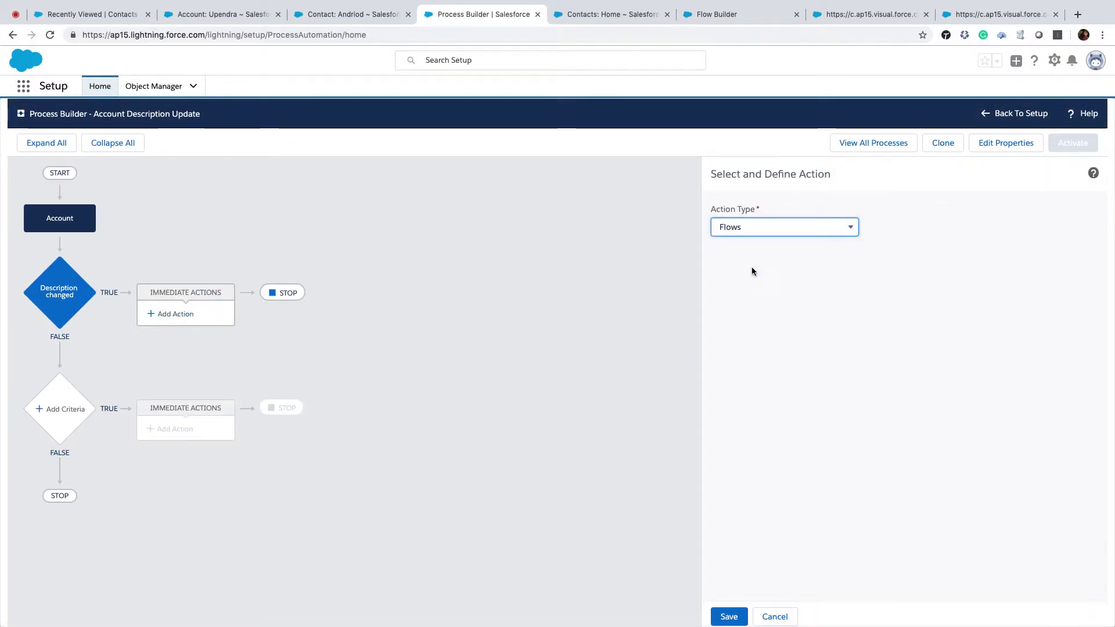
pyautogui.click(737, 276)
pyautogui.write('U')
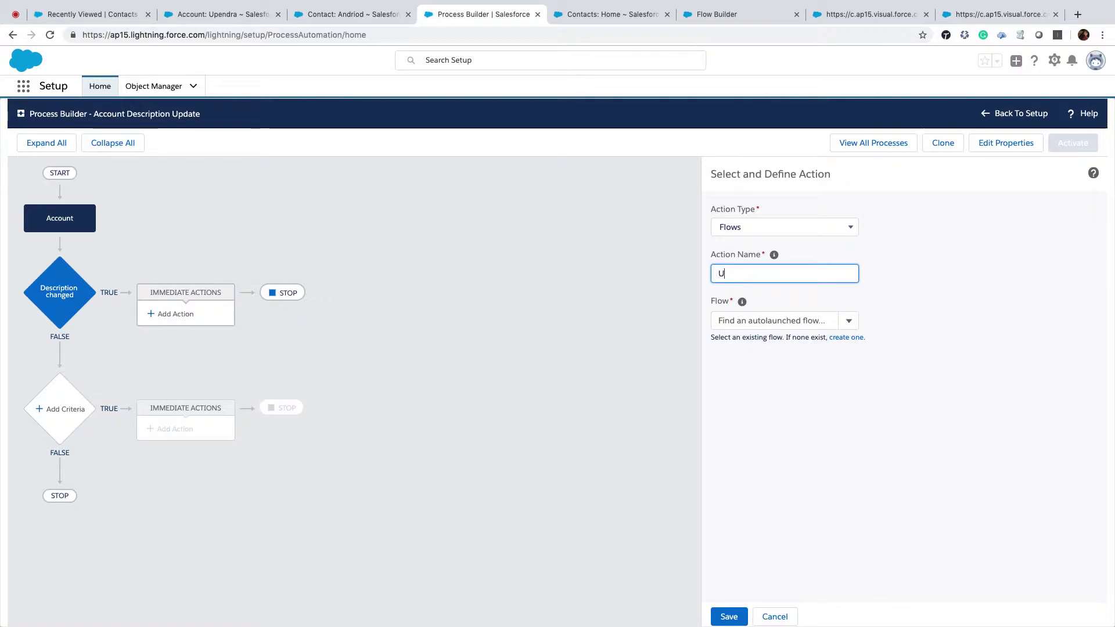
pyautogui.write('pdate Con Description')
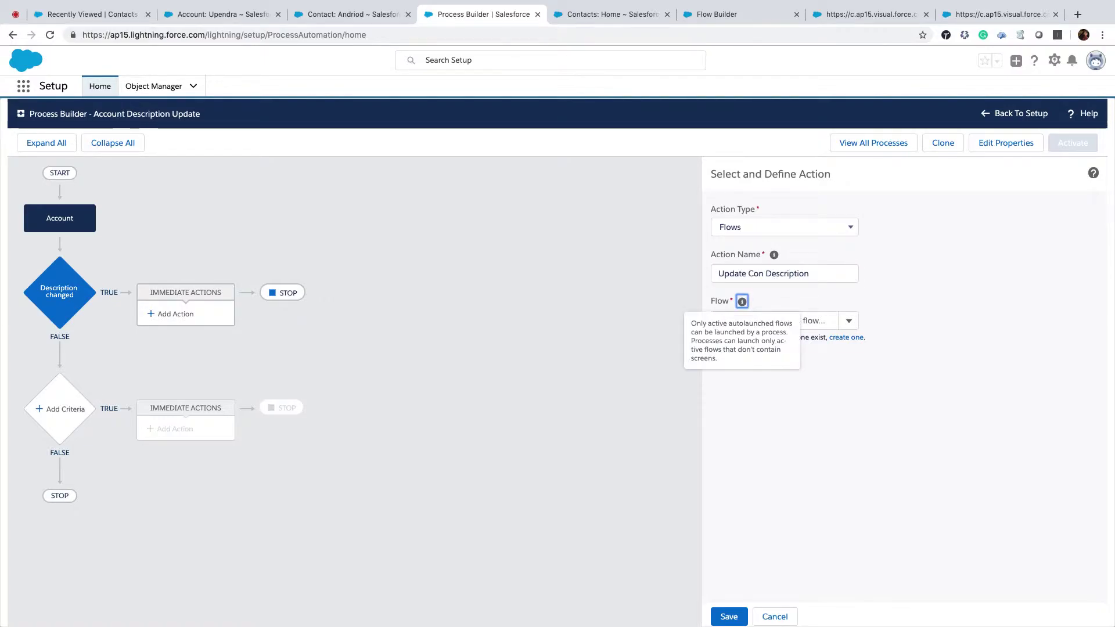
pyautogui.click(812, 321)
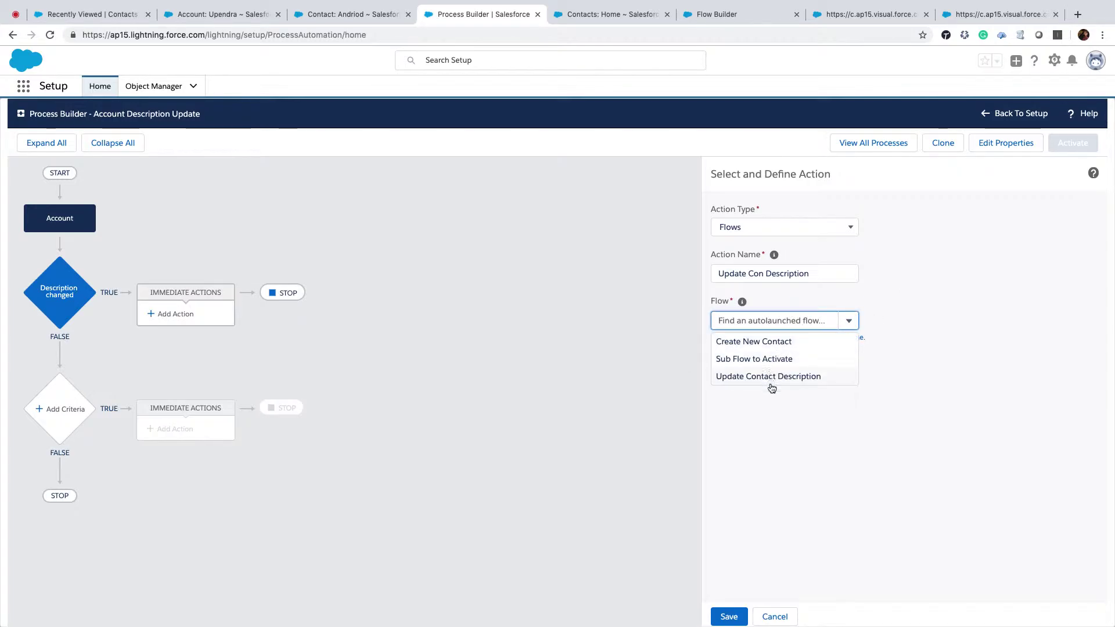
pyautogui.click(771, 377)
pyautogui.click(749, 400)
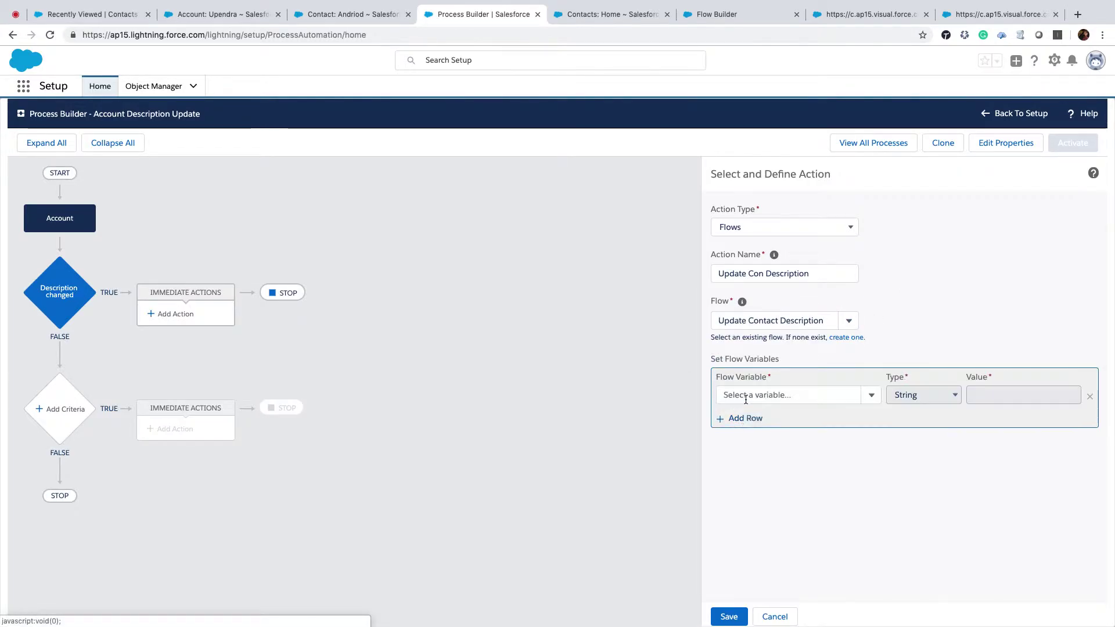
pyautogui.click(758, 396)
pyautogui.click(754, 417)
pyautogui.click(923, 398)
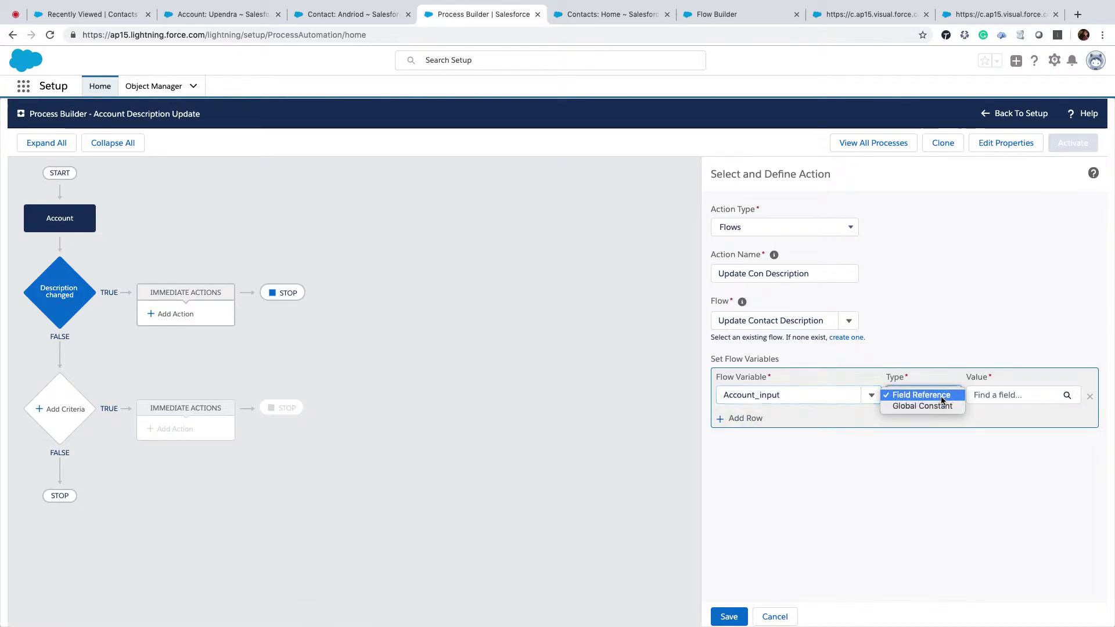
pyautogui.click(1006, 397)
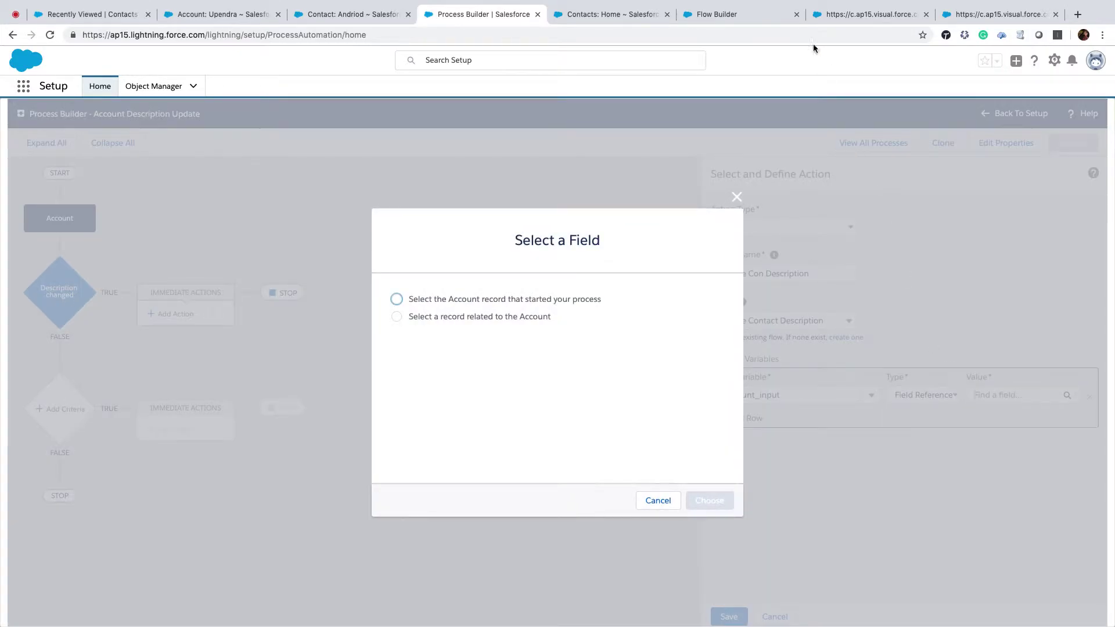
# Activate version 6 of the Update Contact Description flow from its detail page and return to the Account Description Update process.
pyautogui.click(757, 15)
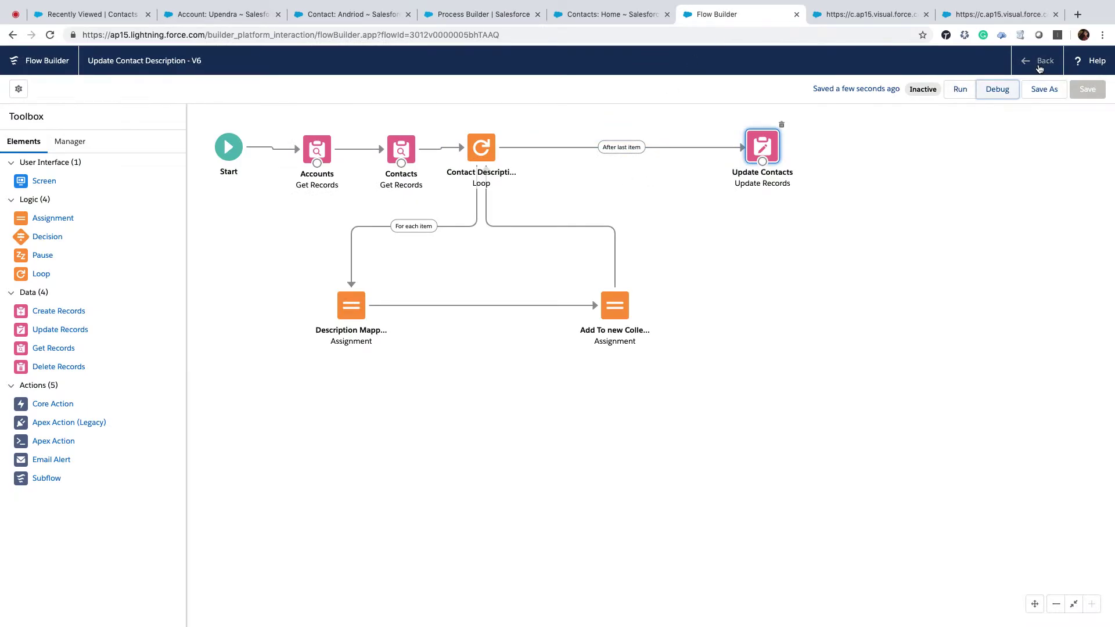
pyautogui.click(1040, 62)
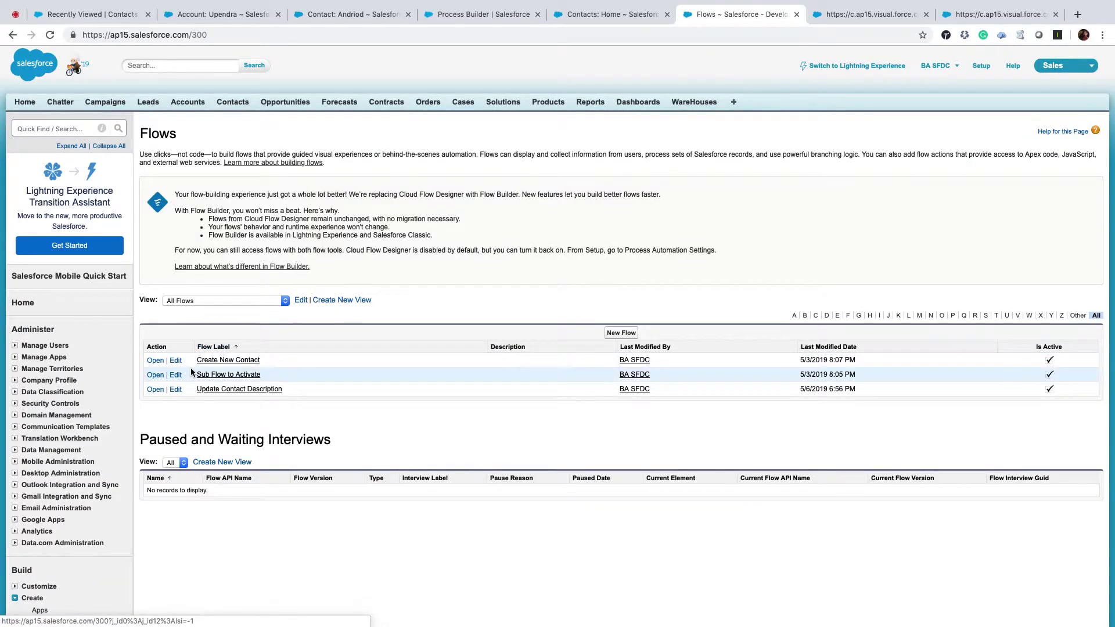
pyautogui.click(226, 390)
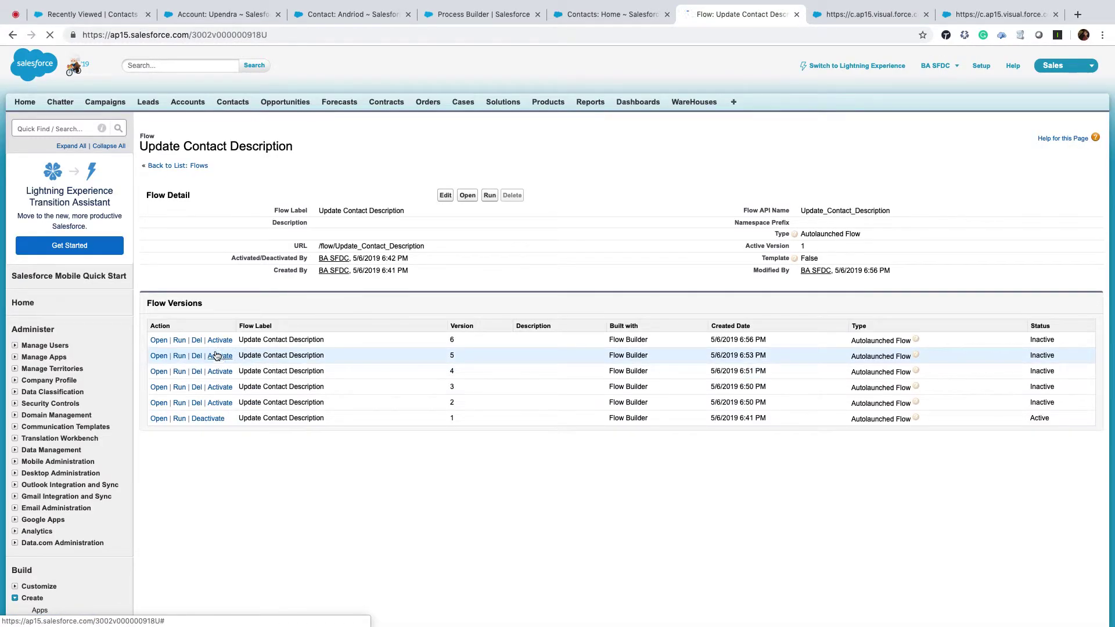
pyautogui.click(214, 344)
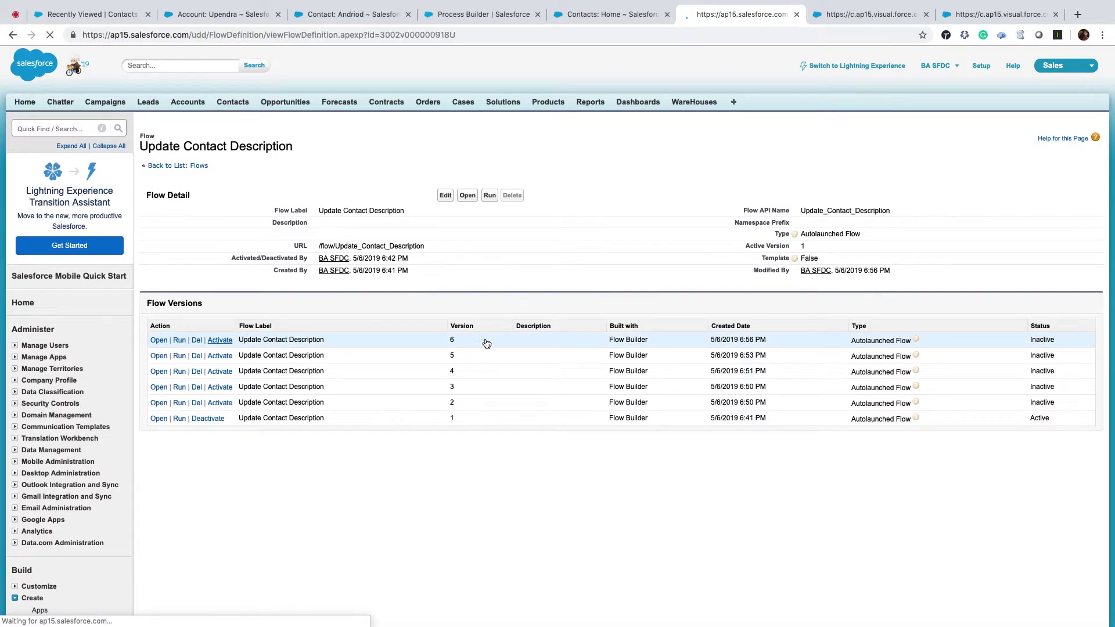
pyautogui.click(568, 12)
pyautogui.click(482, 14)
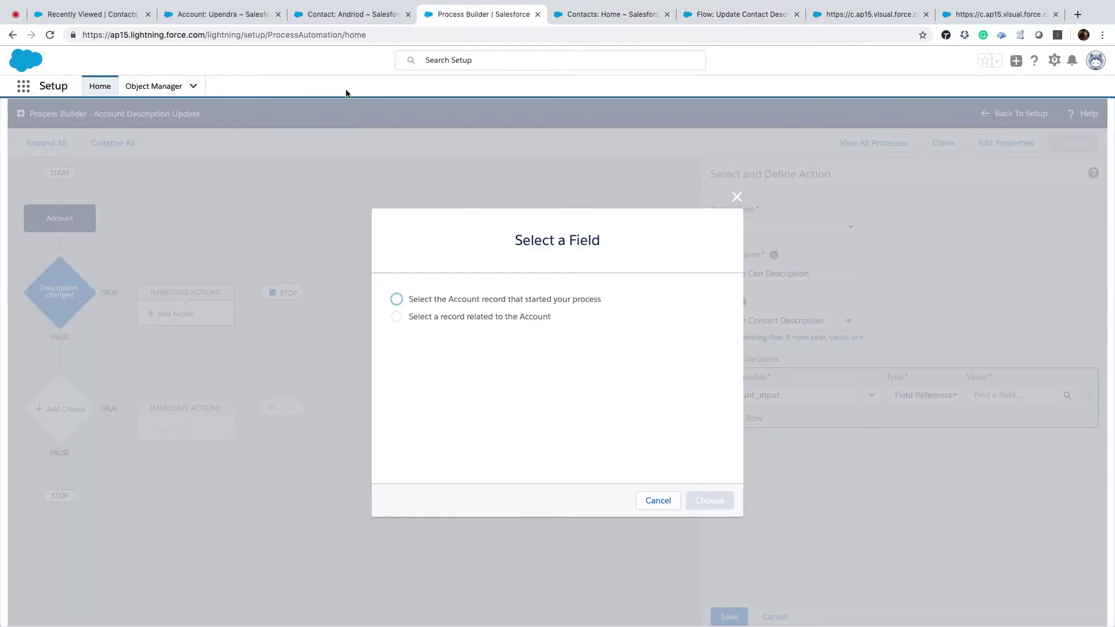
pyautogui.click(737, 197)
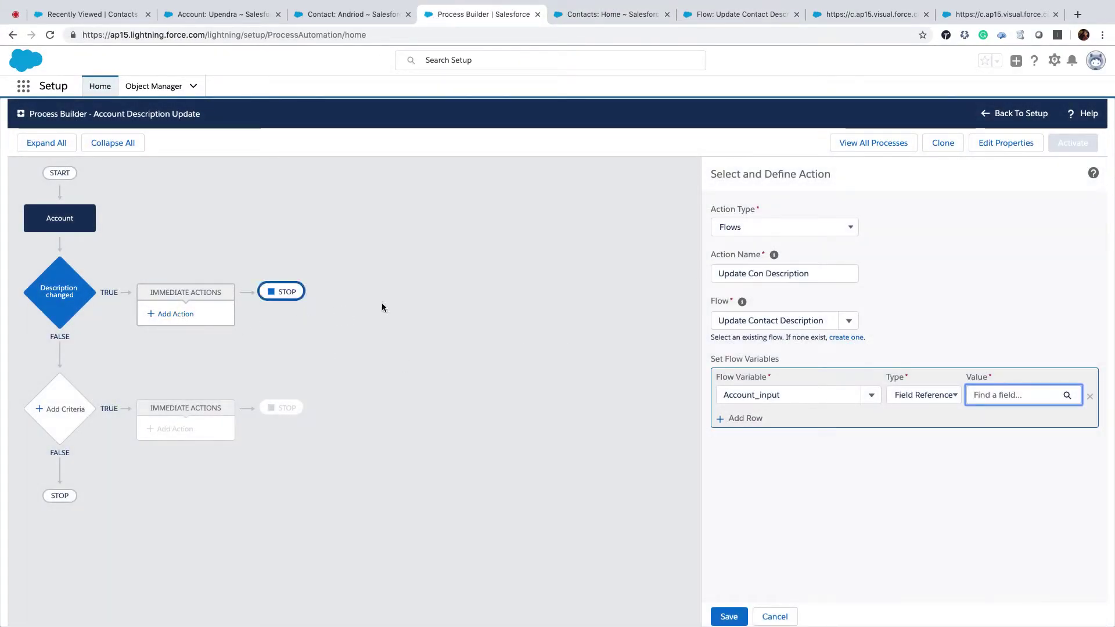
pyautogui.click(170, 314)
pyautogui.click(814, 228)
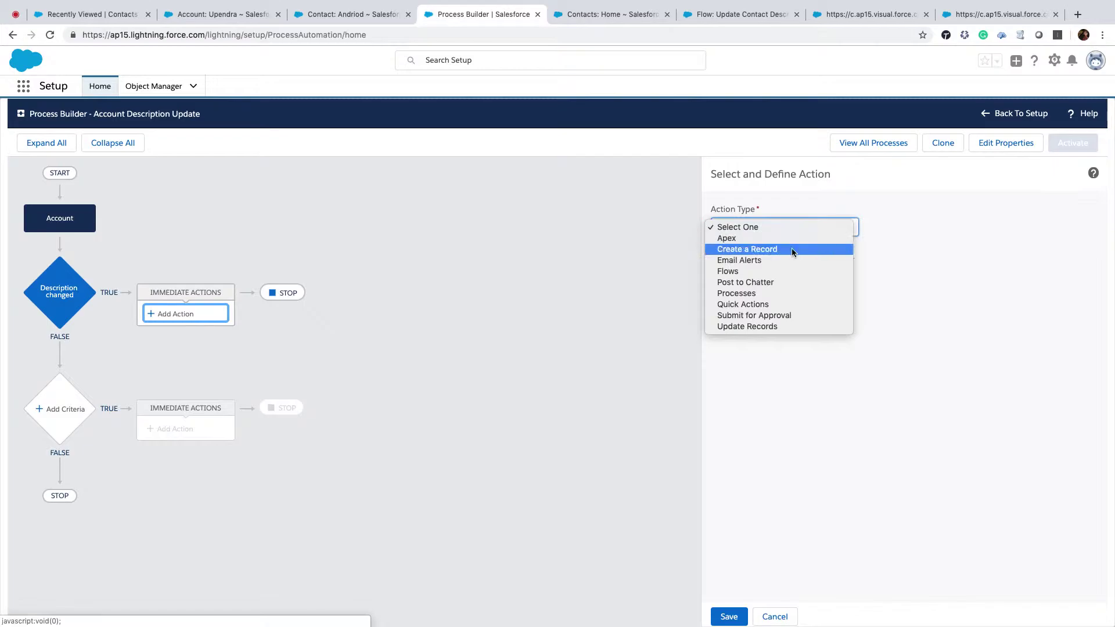
pyautogui.click(774, 270)
pyautogui.click(753, 272)
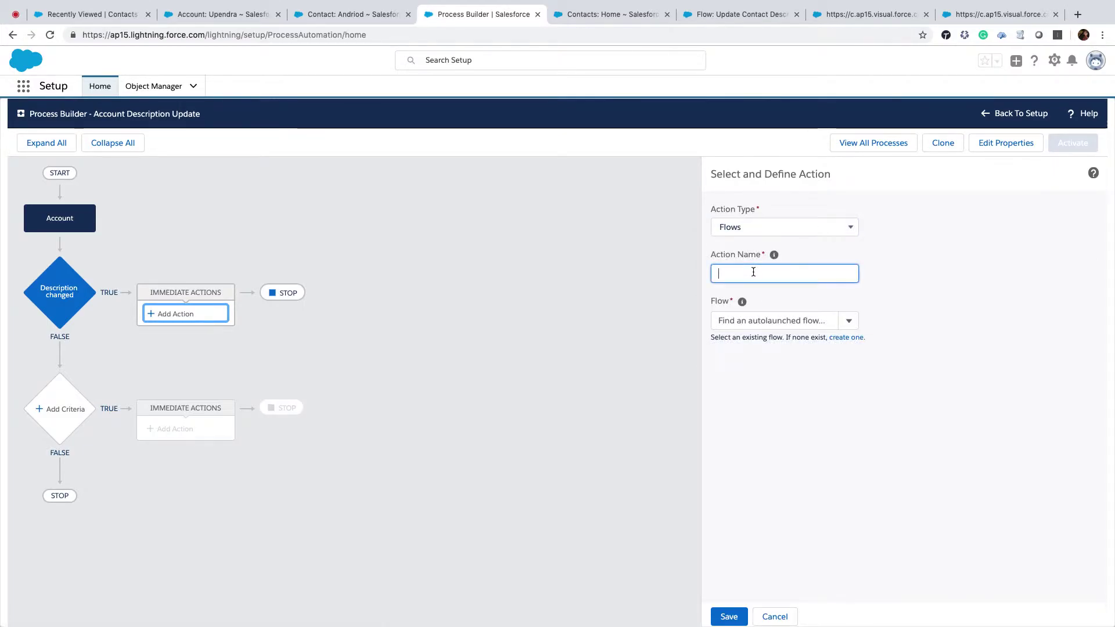
pyautogui.write('Update Contact Description')
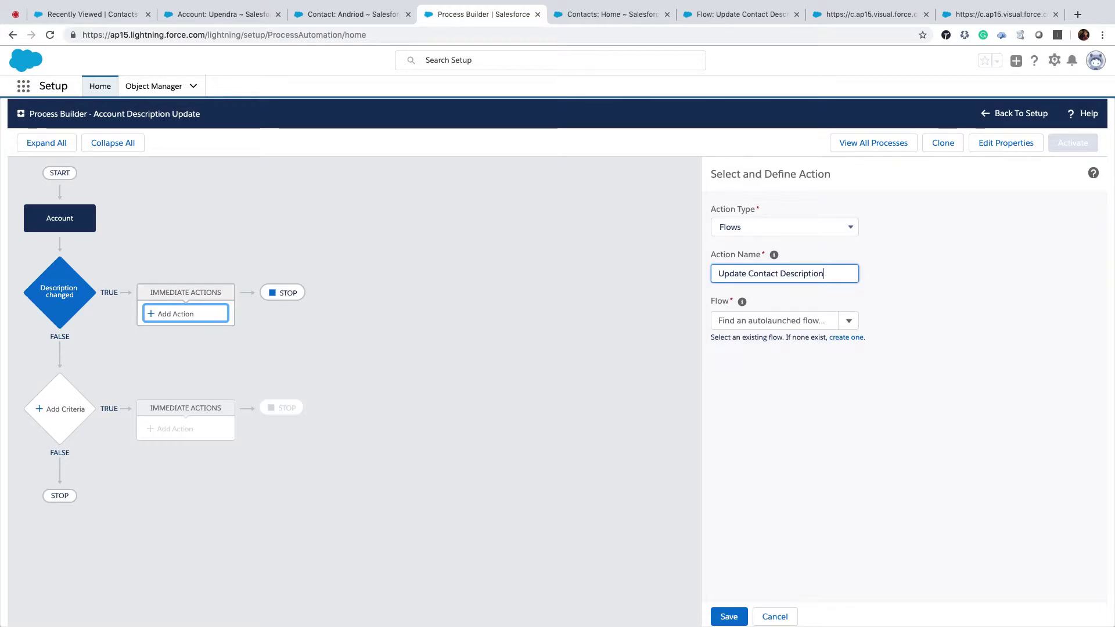
pyautogui.click(816, 323)
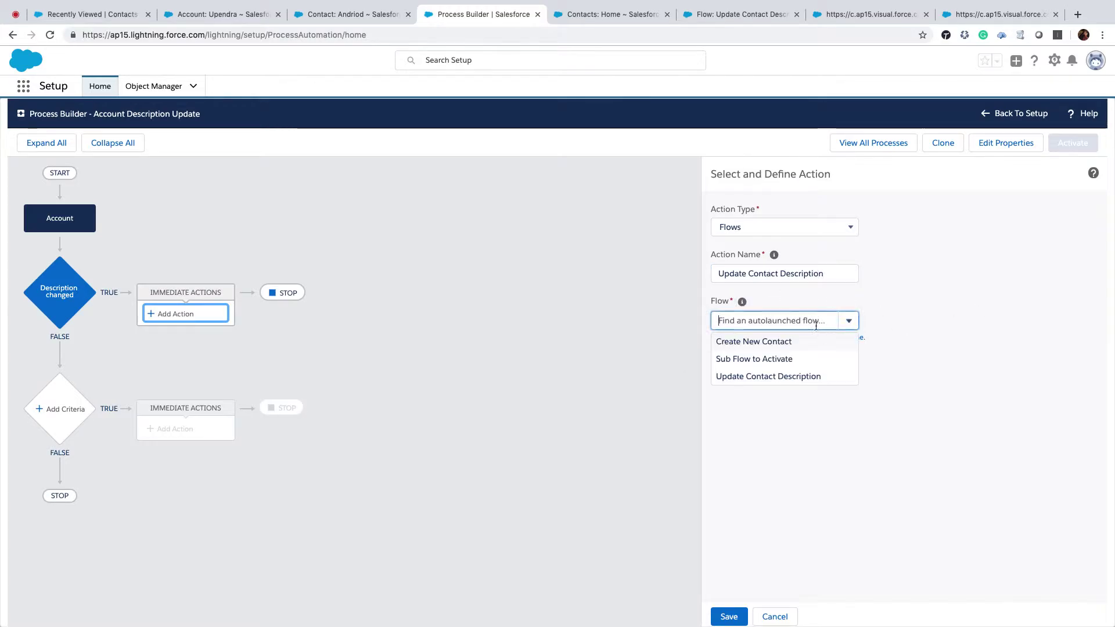
pyautogui.click(779, 377)
pyautogui.click(745, 399)
pyautogui.click(749, 397)
pyautogui.click(761, 424)
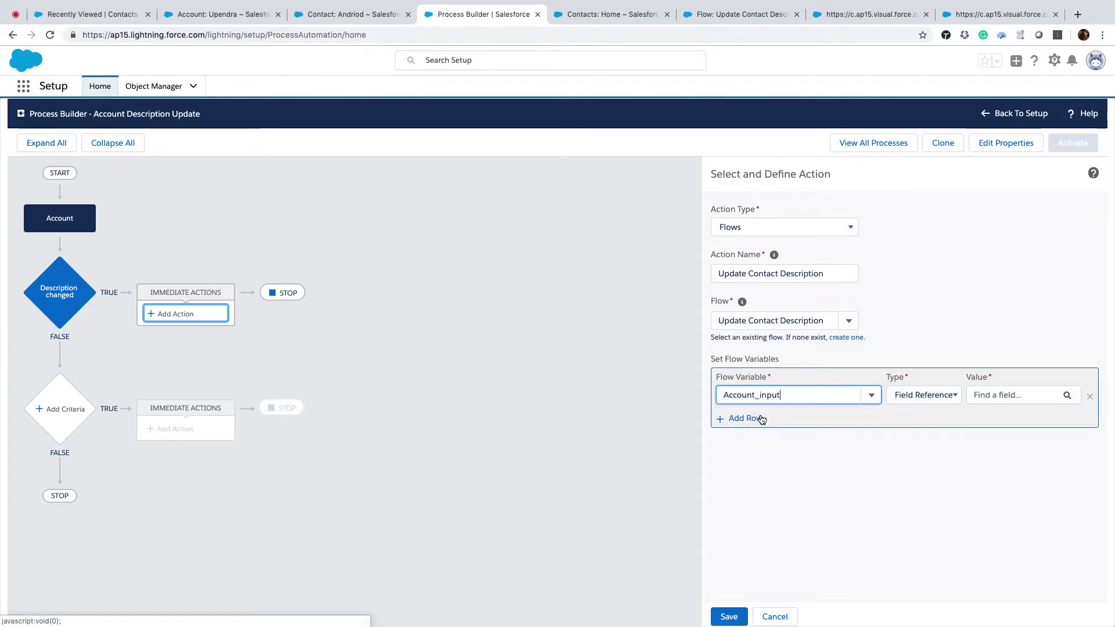
# Reload Process Builder and reopen the newest version of the Account Description Update process.
pyautogui.click(409, 37)
pyautogui.click(409, 37)
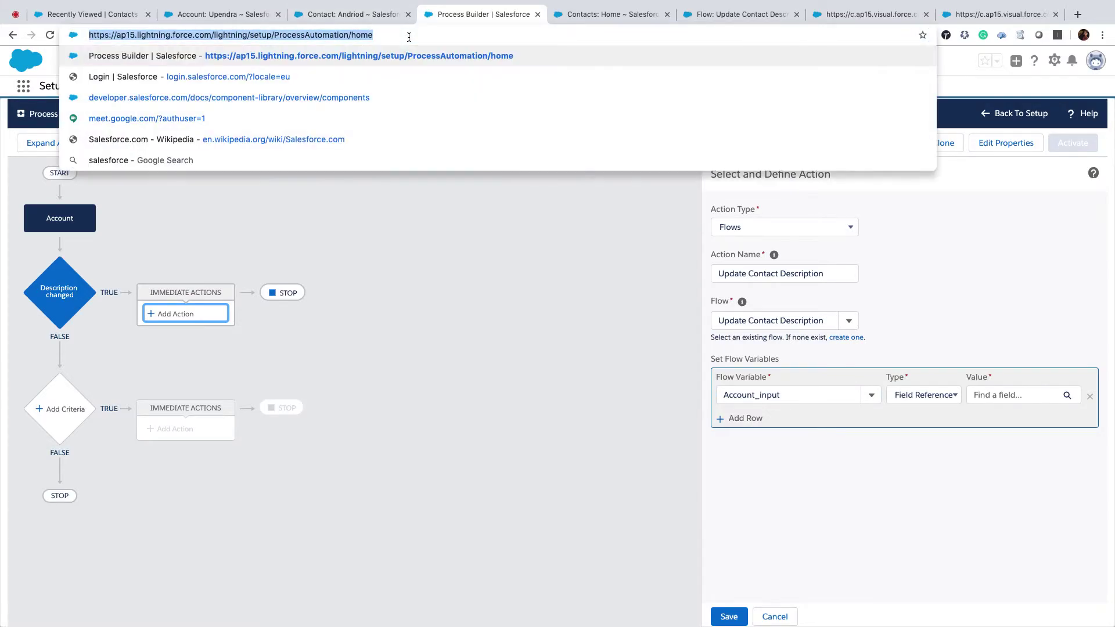
pyautogui.press('Return')
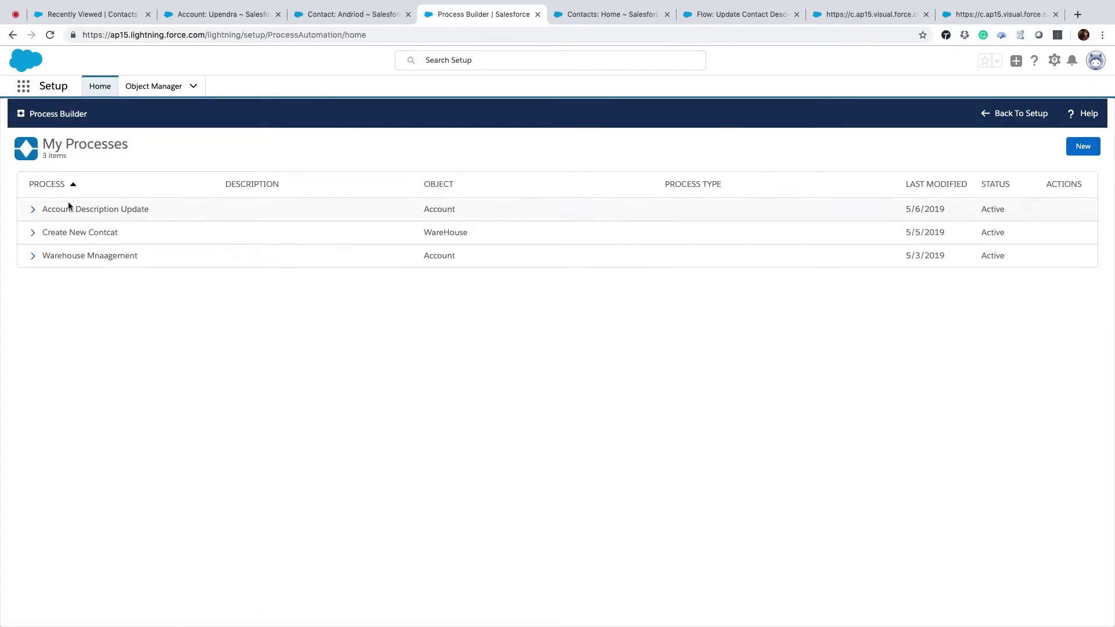
pyautogui.click(33, 210)
pyautogui.click(99, 233)
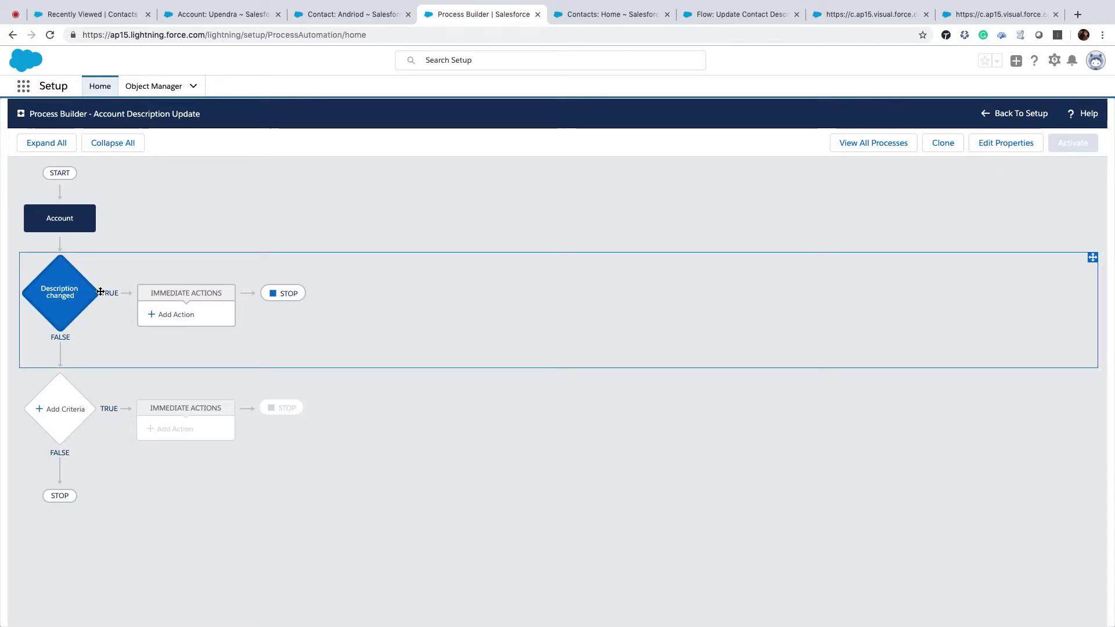
# Add a Flows action named Update Con Descriotion under Description changed, using the Update Contact Description flow.
pyautogui.click(169, 313)
pyautogui.click(723, 233)
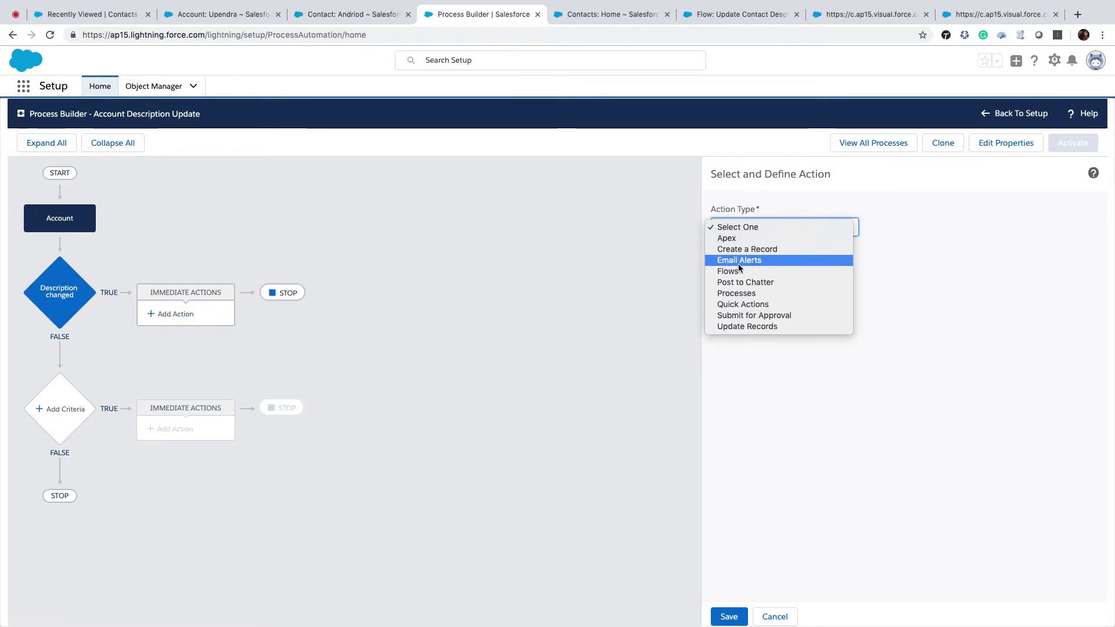
pyautogui.click(738, 272)
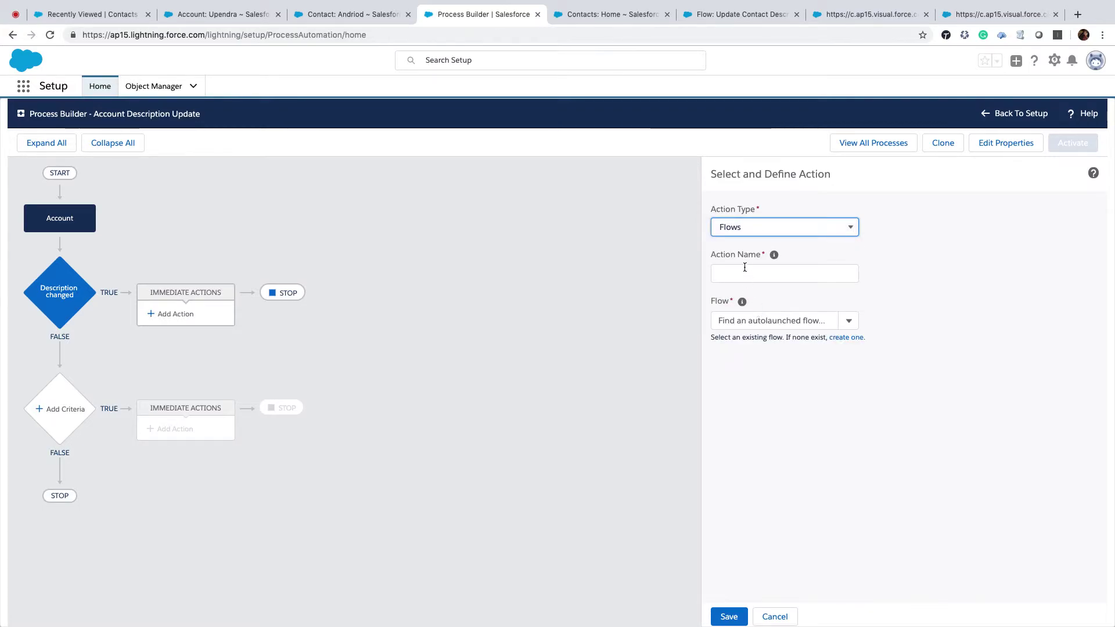
pyautogui.click(745, 270)
pyautogui.write('Update')
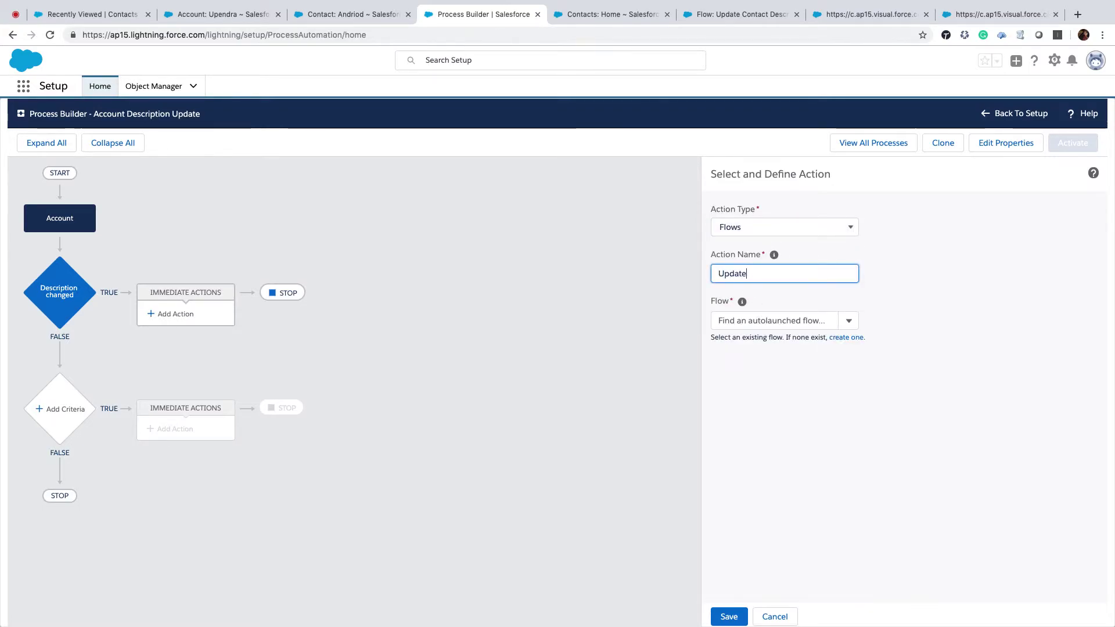
pyautogui.write(' Con Descr')
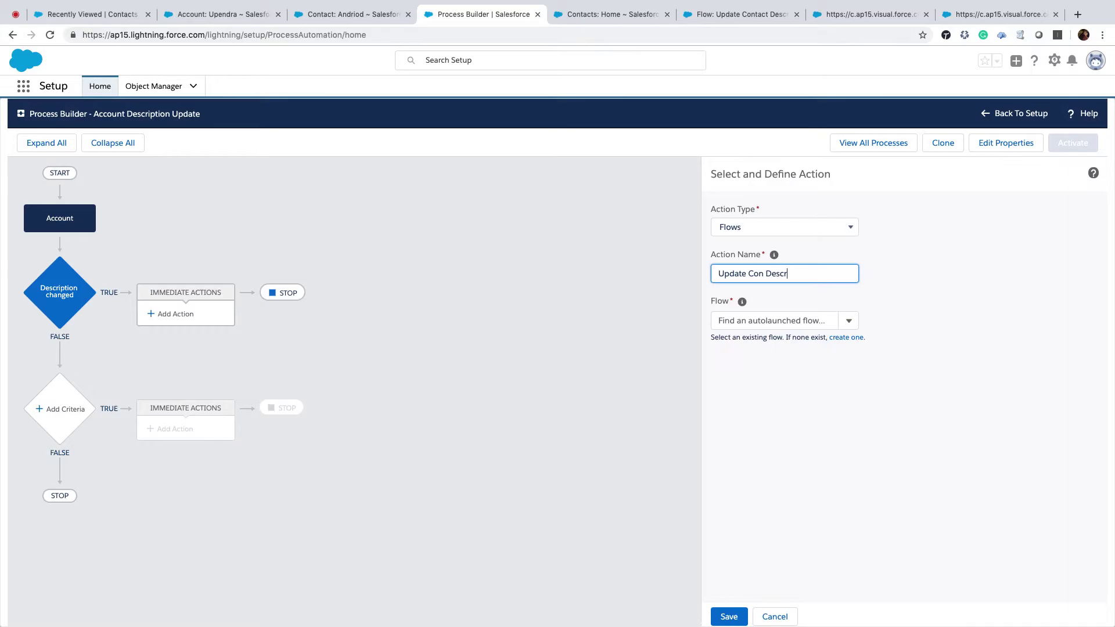
pyautogui.write('iotion')
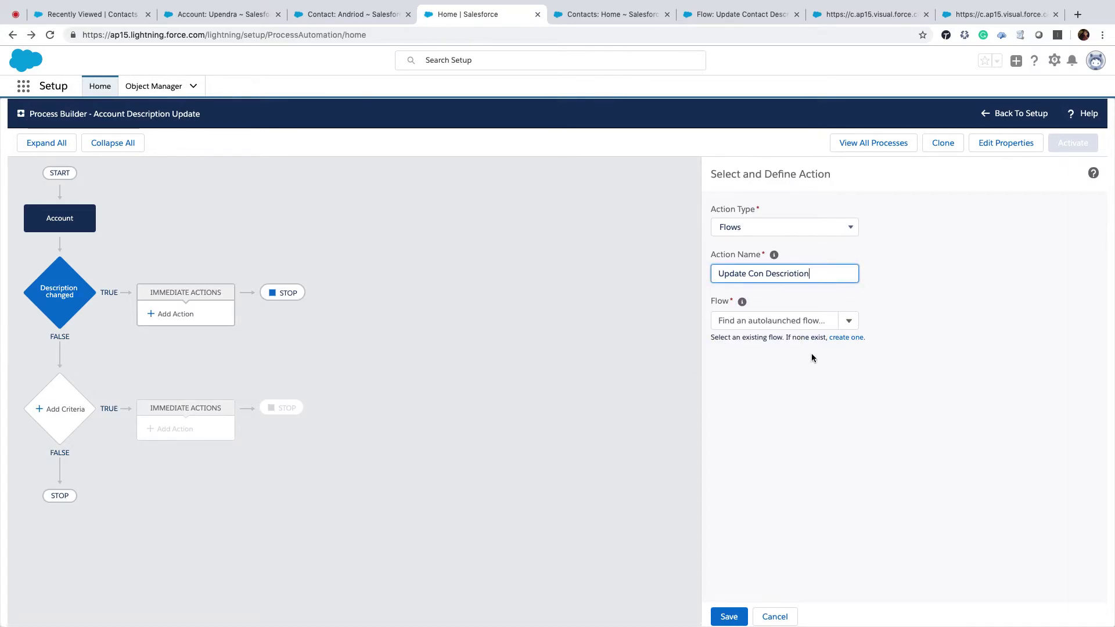
pyautogui.click(808, 321)
pyautogui.click(768, 378)
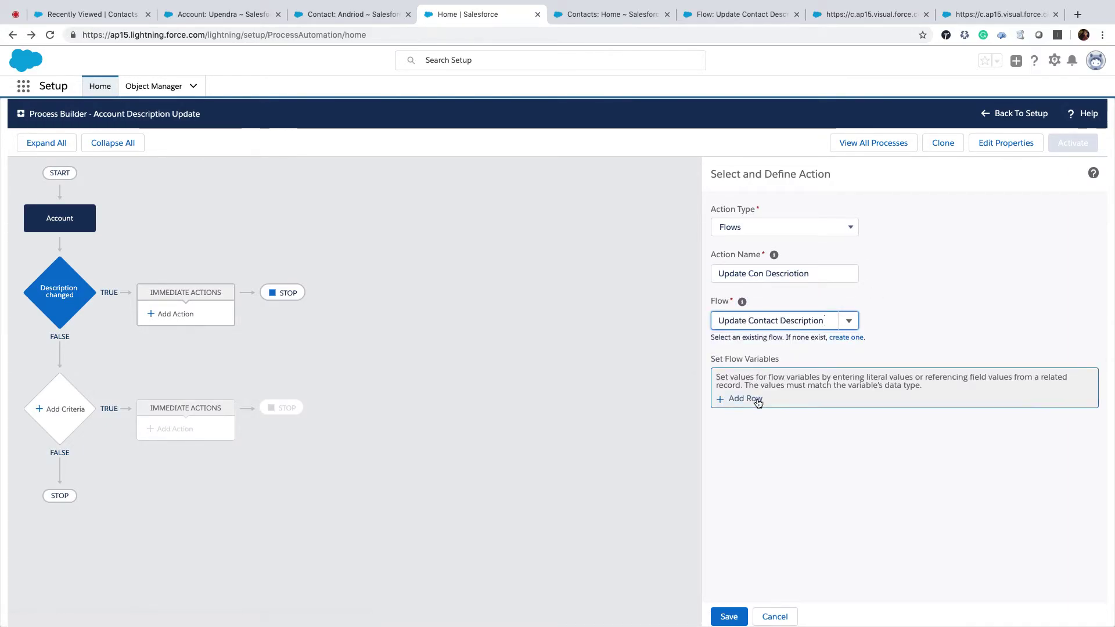
# Set the flow variable AccountID_input to a field reference to the account's Account ID and save the action.
pyautogui.click(753, 395)
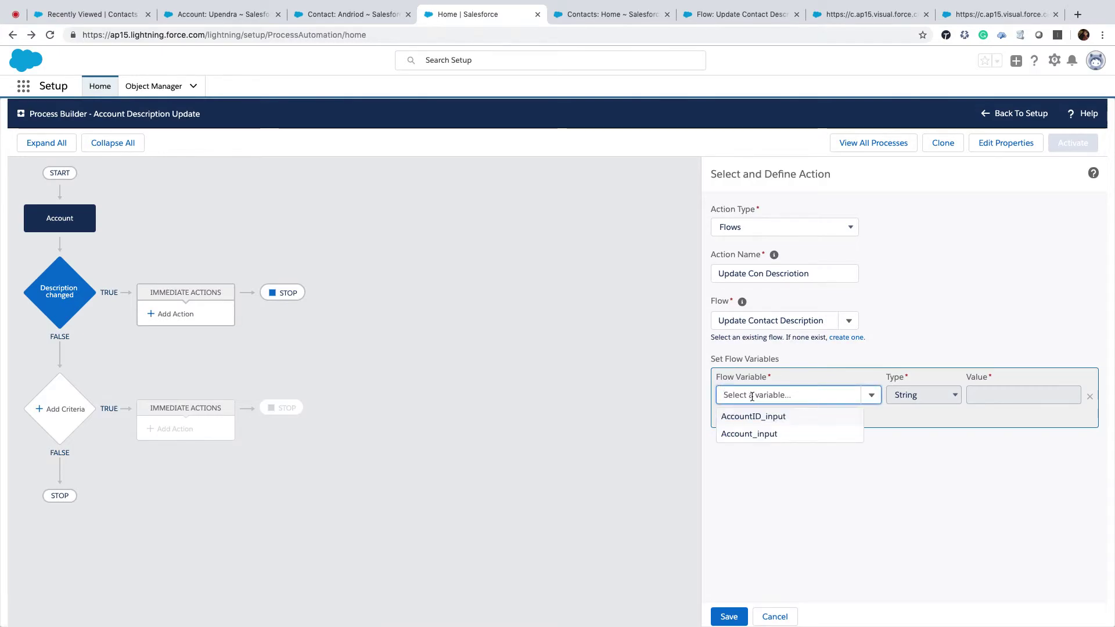
pyautogui.click(754, 416)
pyautogui.click(924, 395)
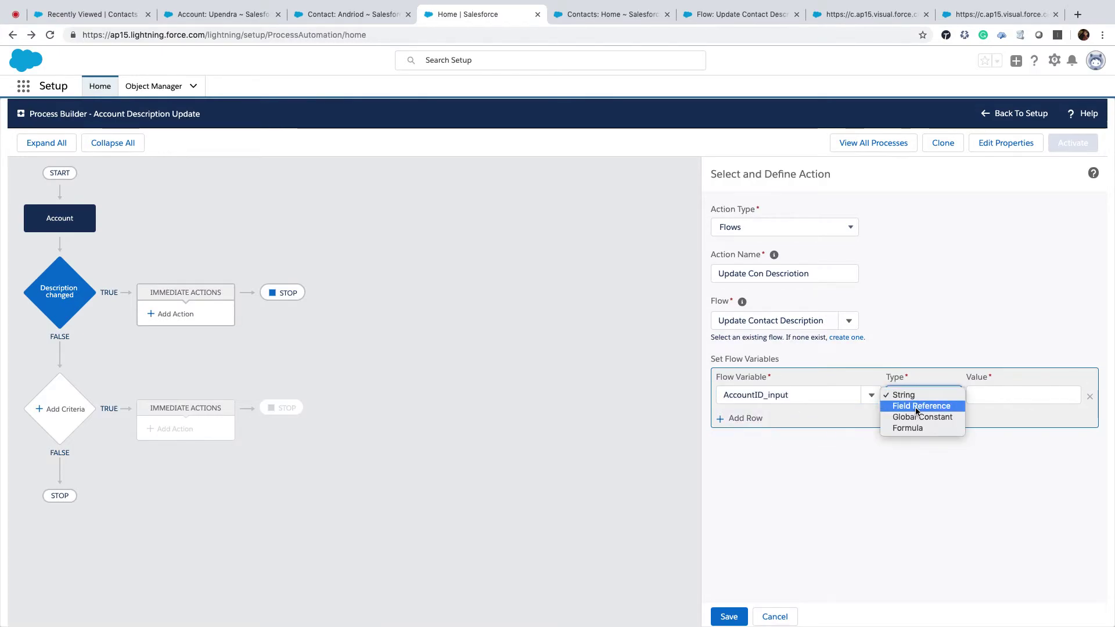
pyautogui.click(1005, 395)
pyautogui.click(1005, 395)
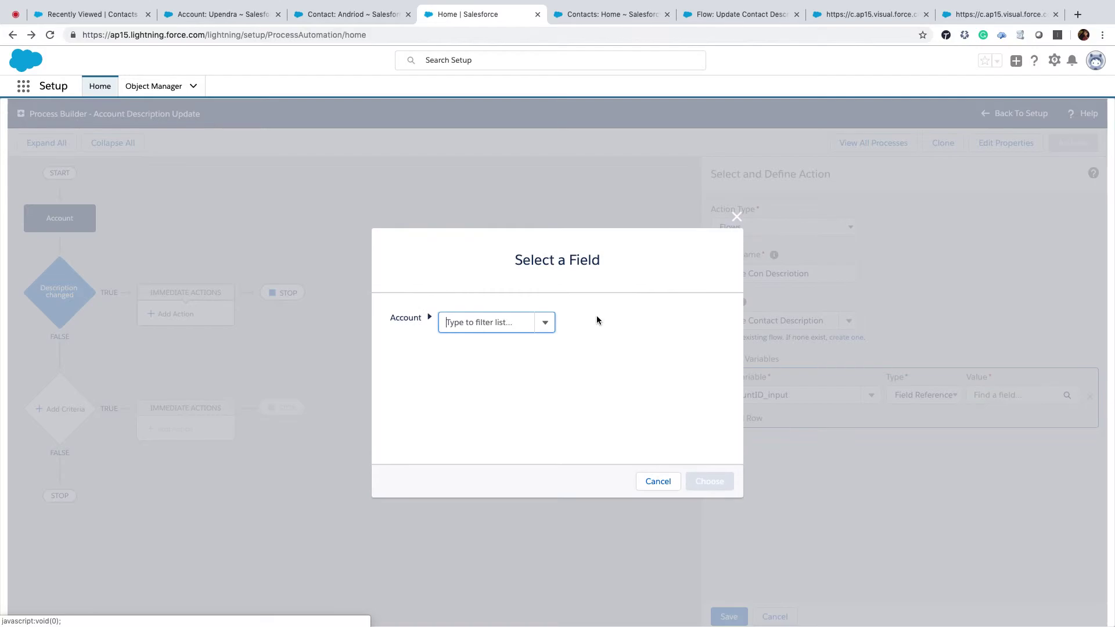
pyautogui.write('Id')
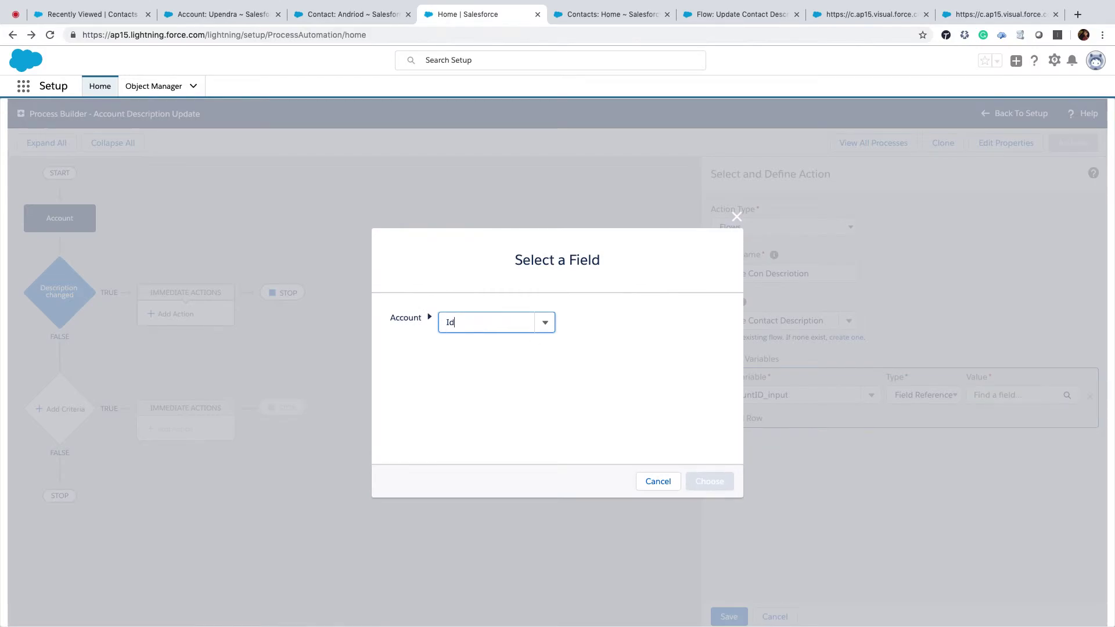
pyautogui.scroll(-3, 483, 411)
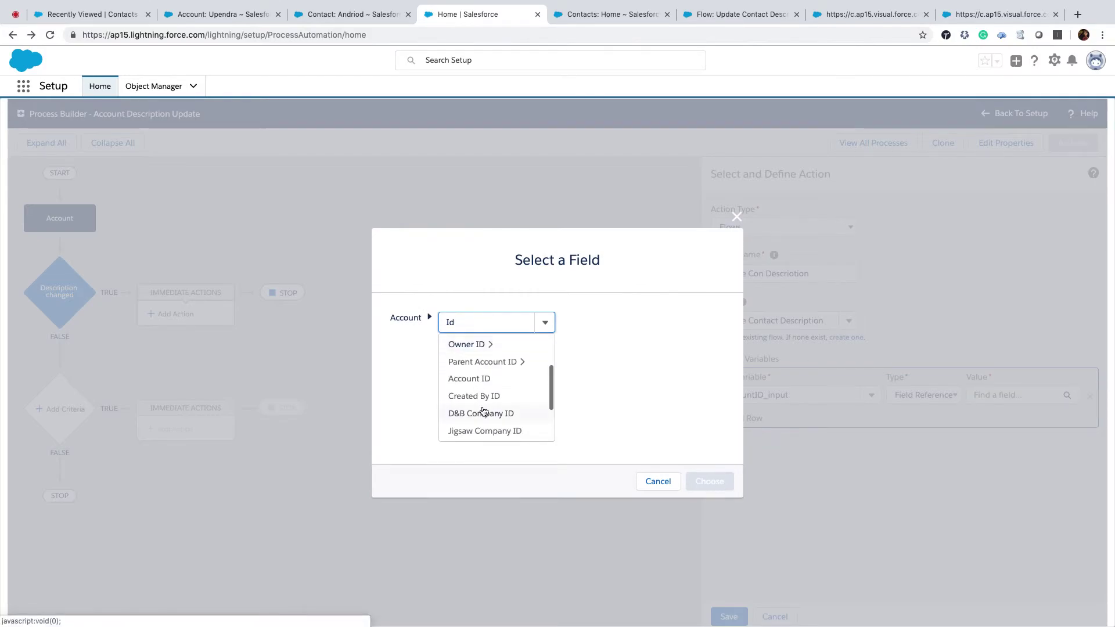
pyautogui.click(481, 379)
pyautogui.click(714, 482)
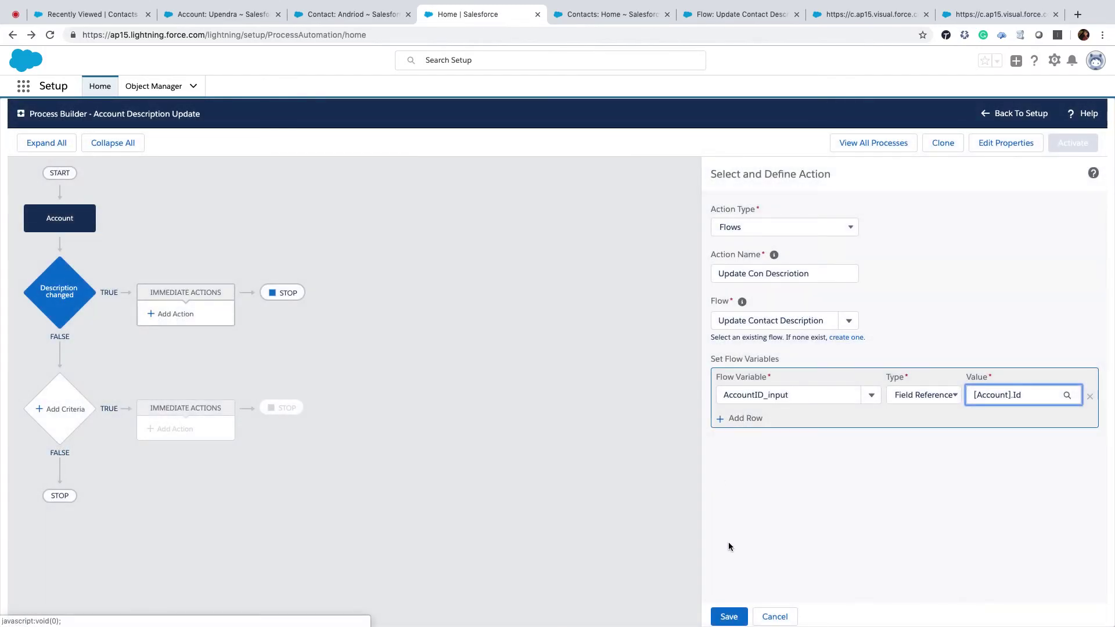
pyautogui.click(729, 617)
# Activate this version of the Account Description Update process and switch to the account record.
pyautogui.click(1074, 150)
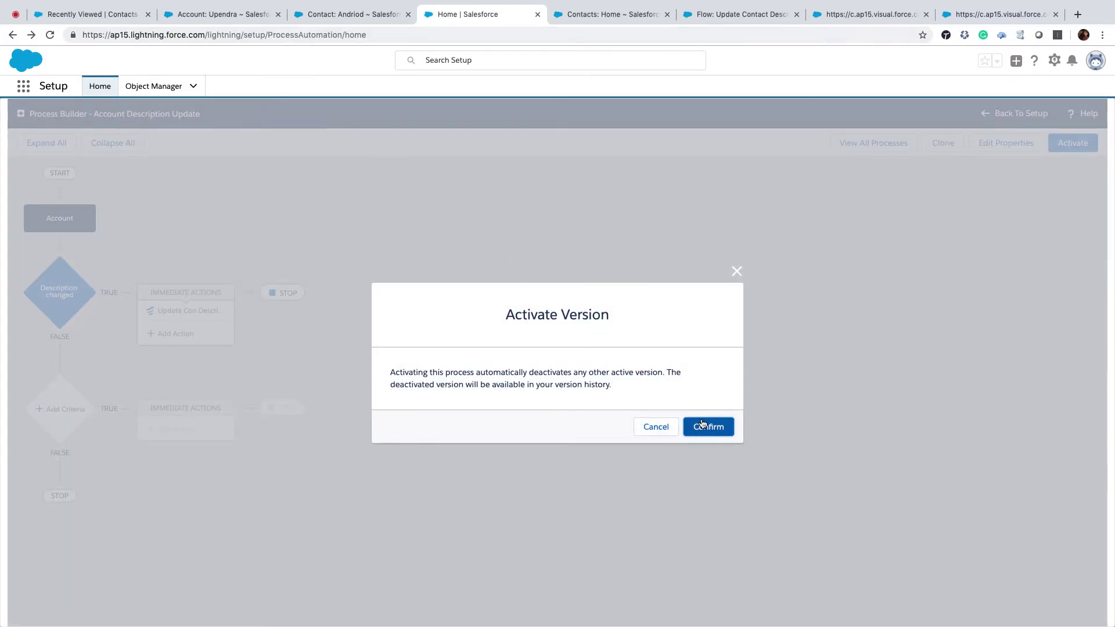
pyautogui.click(703, 425)
pyautogui.click(233, 14)
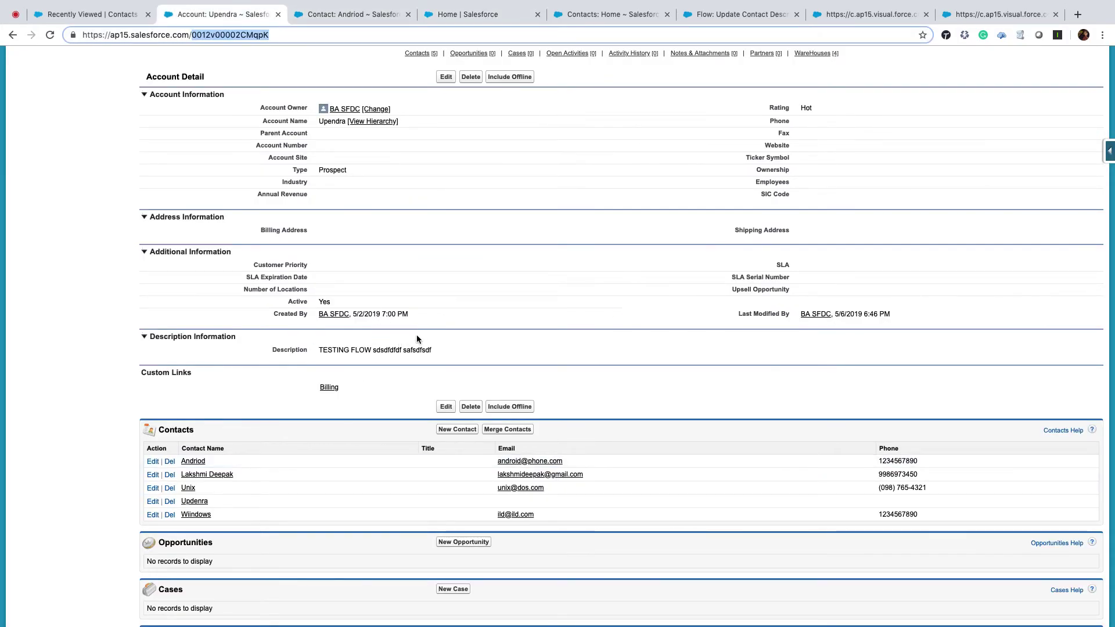
# Replace the account's description with "Updated Fine From Flow" and save the account.
pyautogui.doubleClick(449, 353)
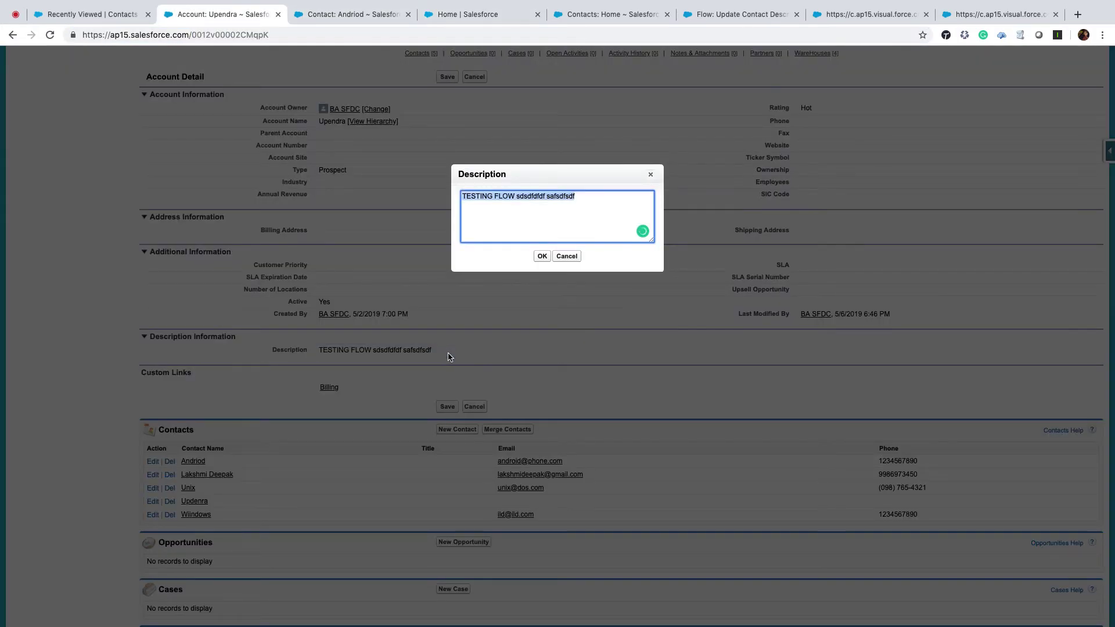
pyautogui.write('Updated Fine From Flow')
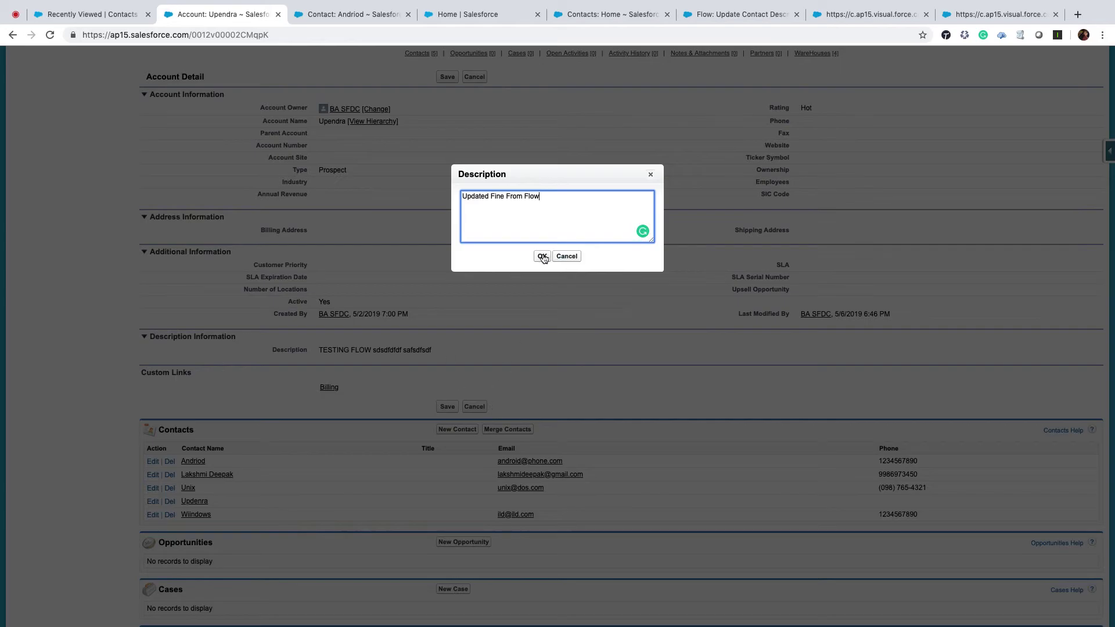
pyautogui.click(543, 257)
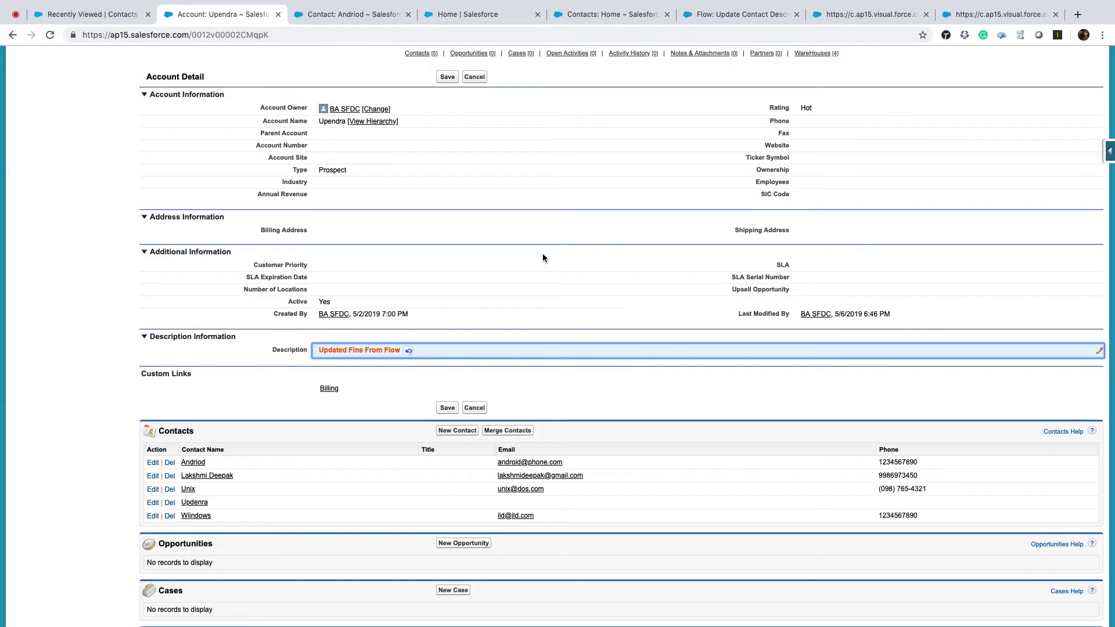
pyautogui.click(446, 77)
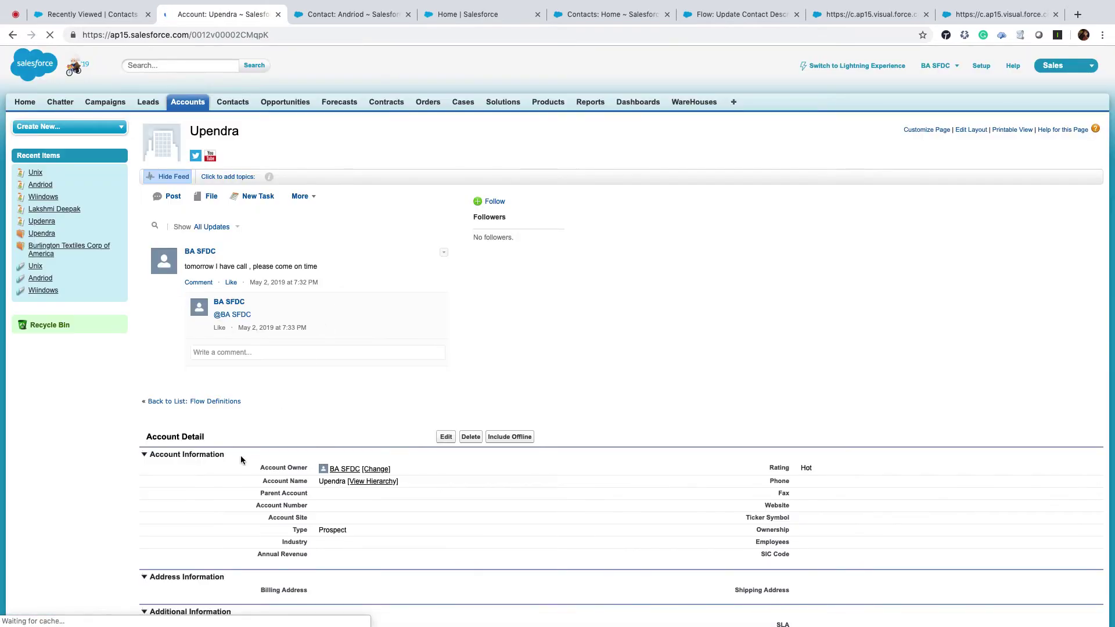
# Open the second contact related to the account in a separate page to check its description, and close the old Andriod contact page.
pyautogui.scroll(-10, 236, 499)
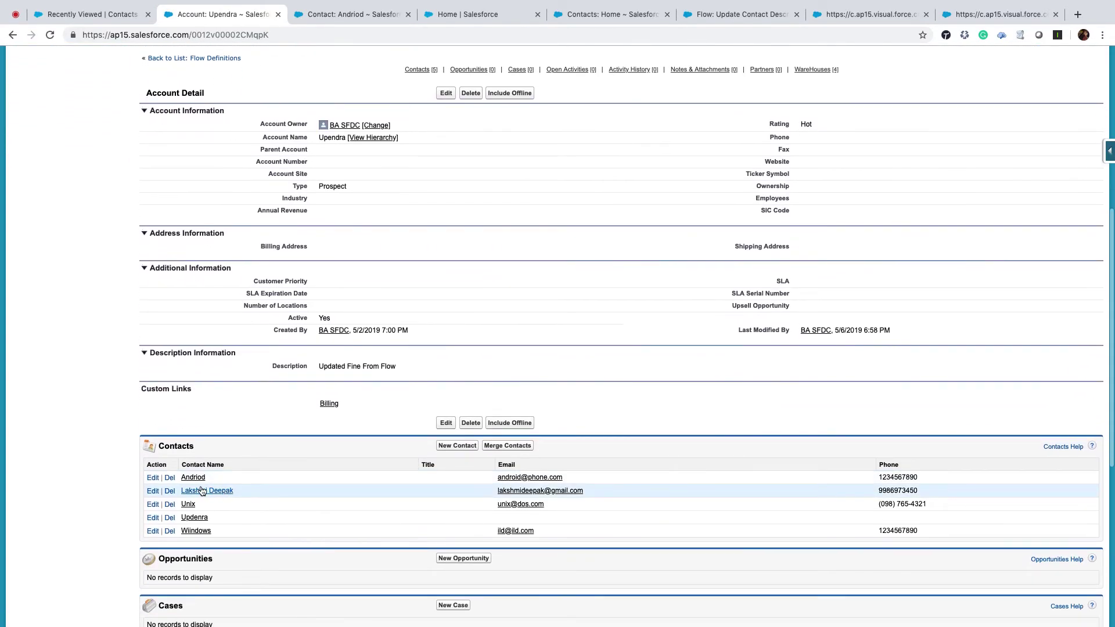
pyautogui.keyDown('super'); pyautogui.click(202, 492); pyautogui.keyUp('super')
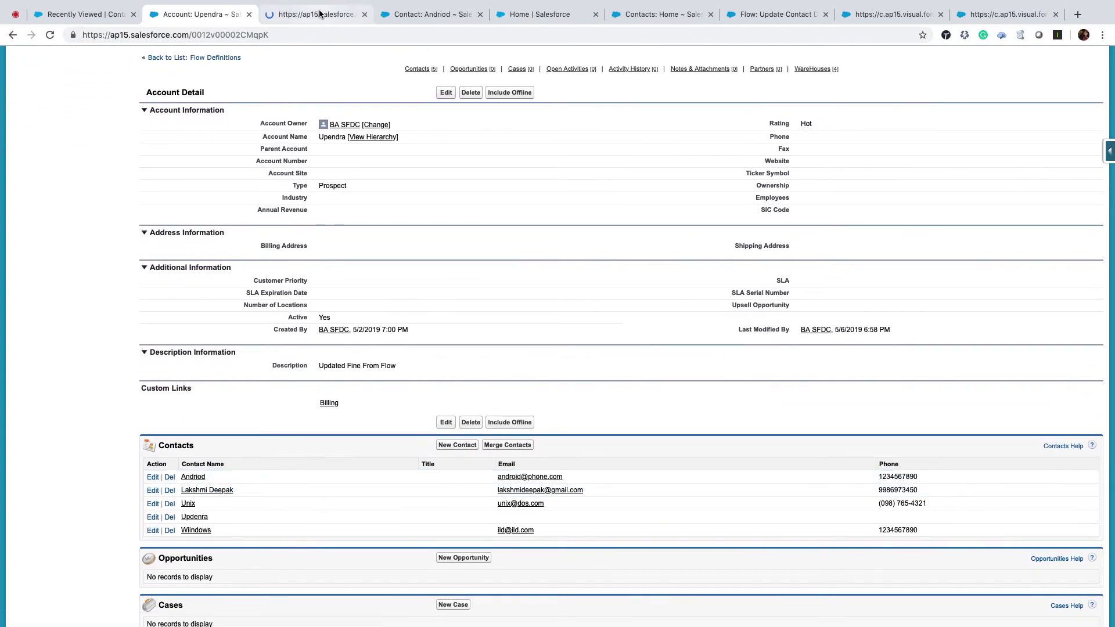
pyautogui.click(320, 14)
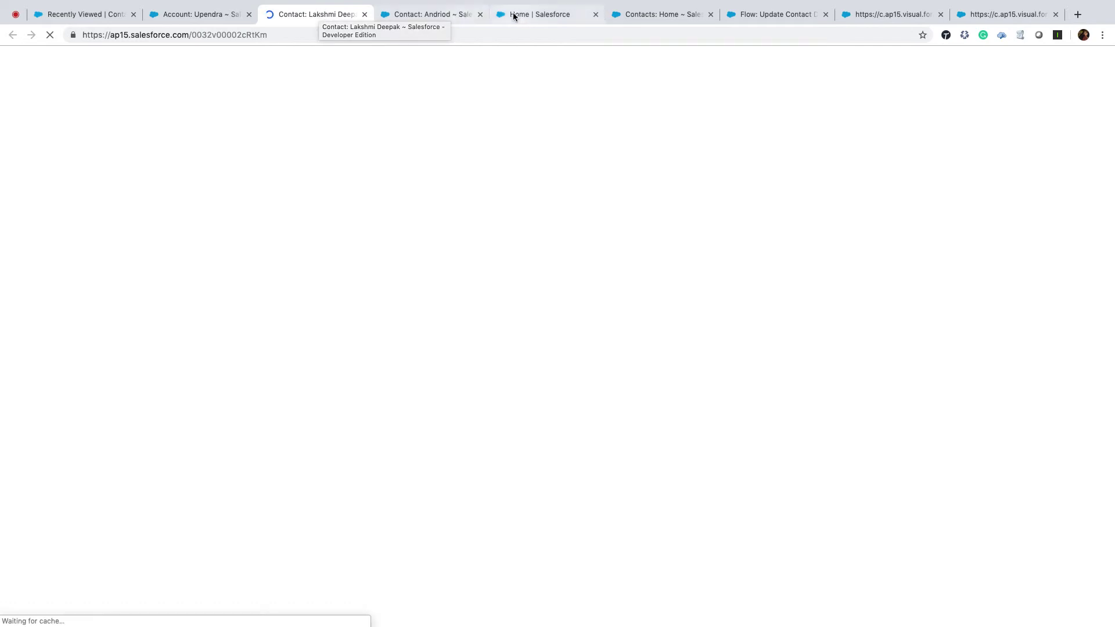
pyautogui.click(479, 14)
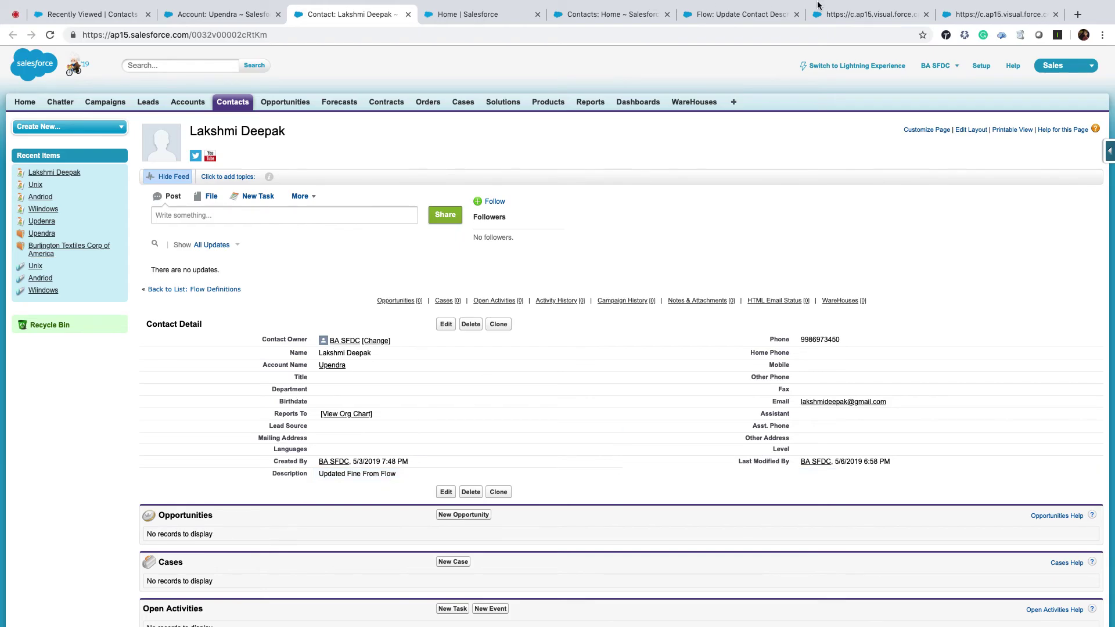
# Open version 6 of the Update Contact Description flow in Flow Builder and close the two leftover visual.force pages.
pyautogui.click(733, 16)
pyautogui.click(609, 16)
pyautogui.click(735, 16)
pyautogui.click(159, 340)
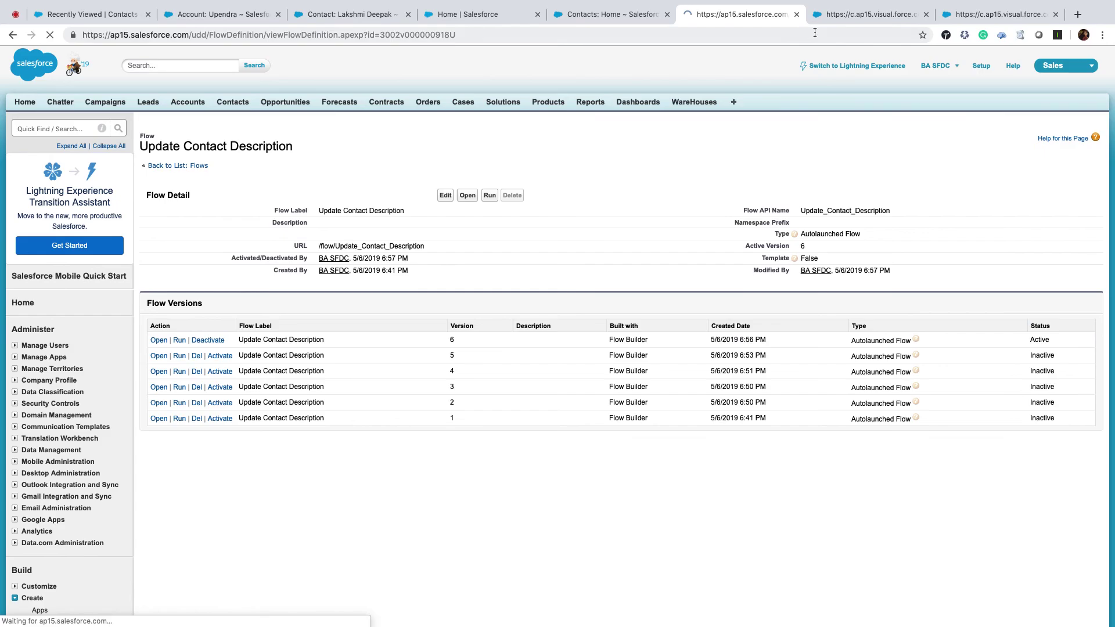
pyautogui.click(927, 15)
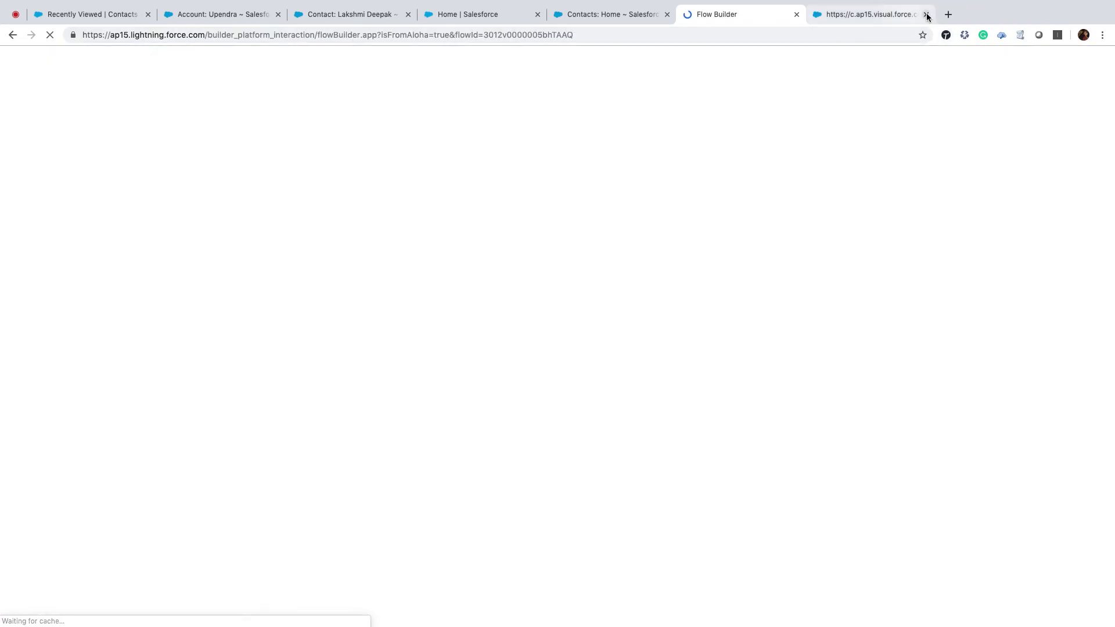
pyautogui.click(926, 14)
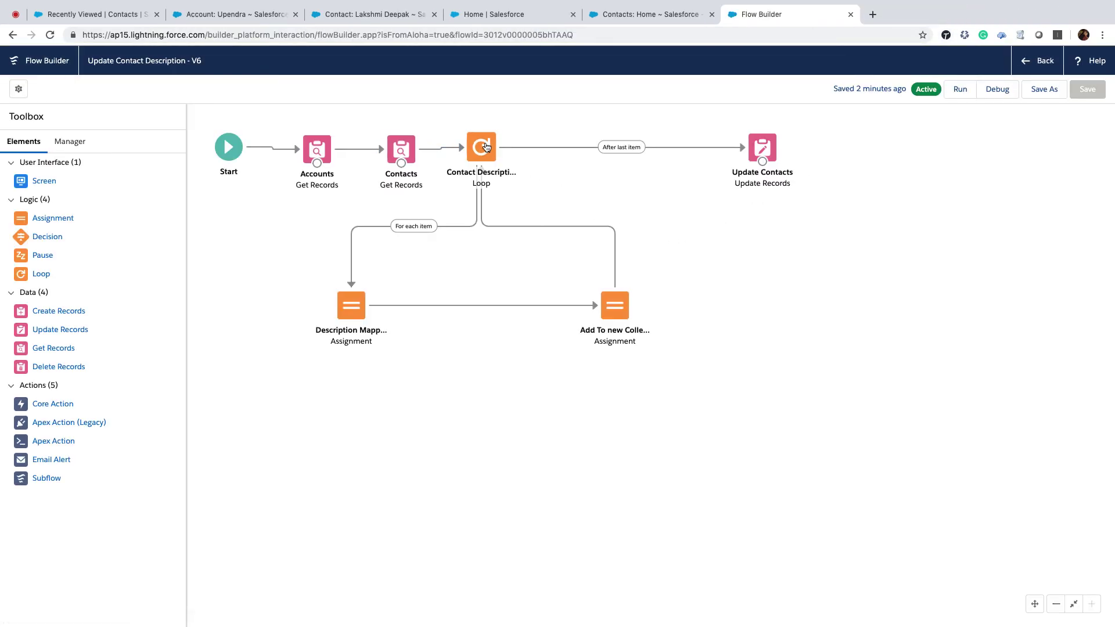
# Open the Description Mapping assignment in the flow to review its variable, operator and value.
pyautogui.click(482, 156)
pyautogui.click(731, 213)
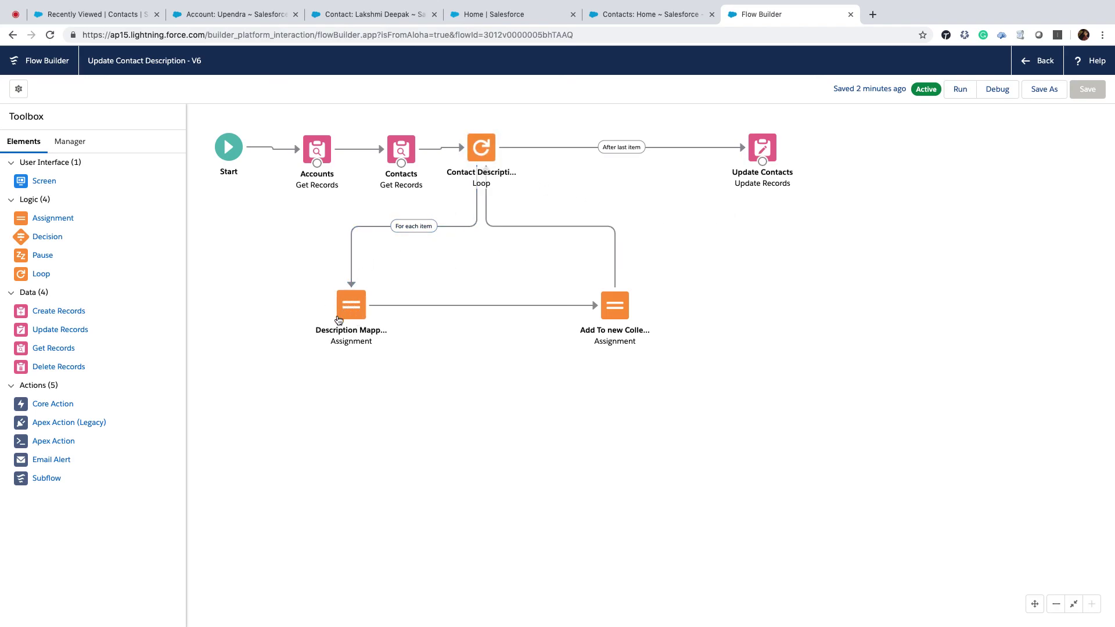
pyautogui.click(355, 309)
pyautogui.doubleClick(355, 309)
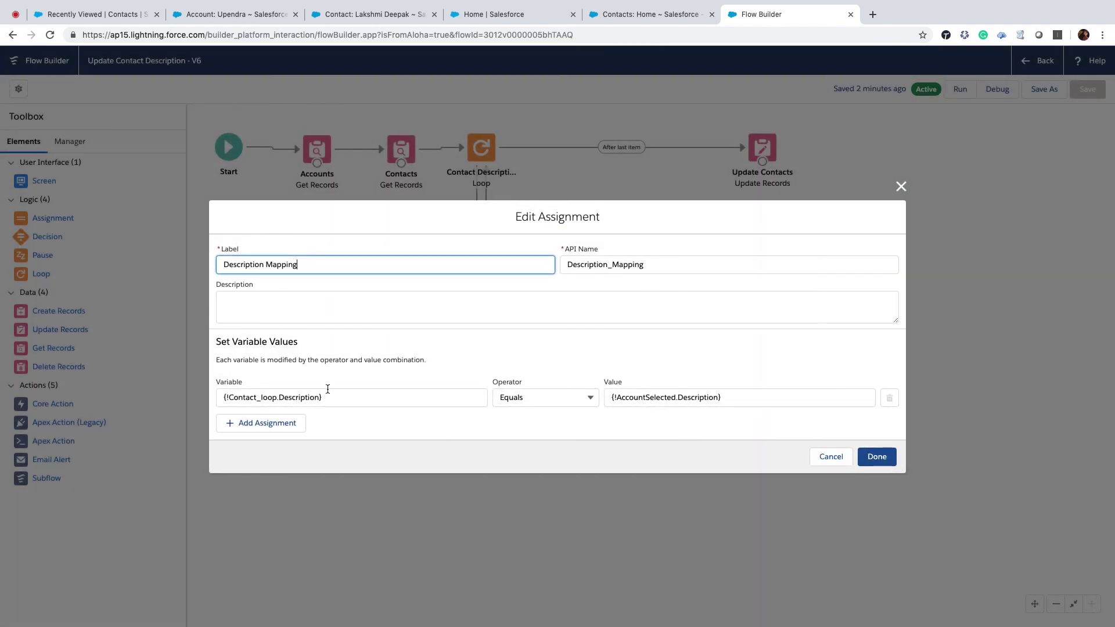